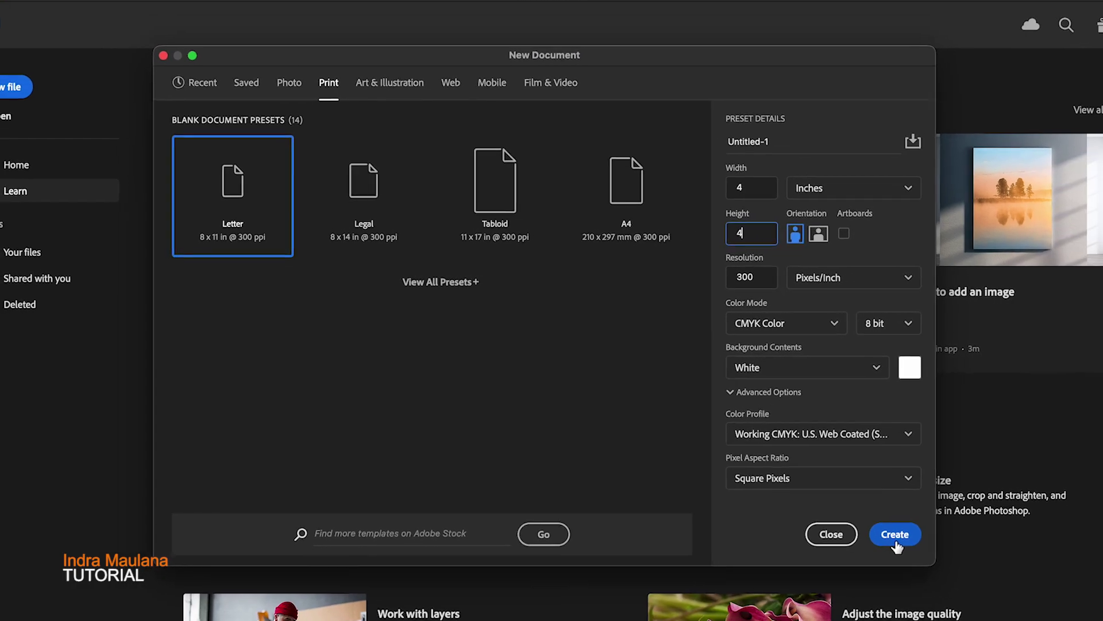
Create a new 4 × 4 inch document at 300 pixels/inch in CMYK Color with a white background
left_click(894, 537)
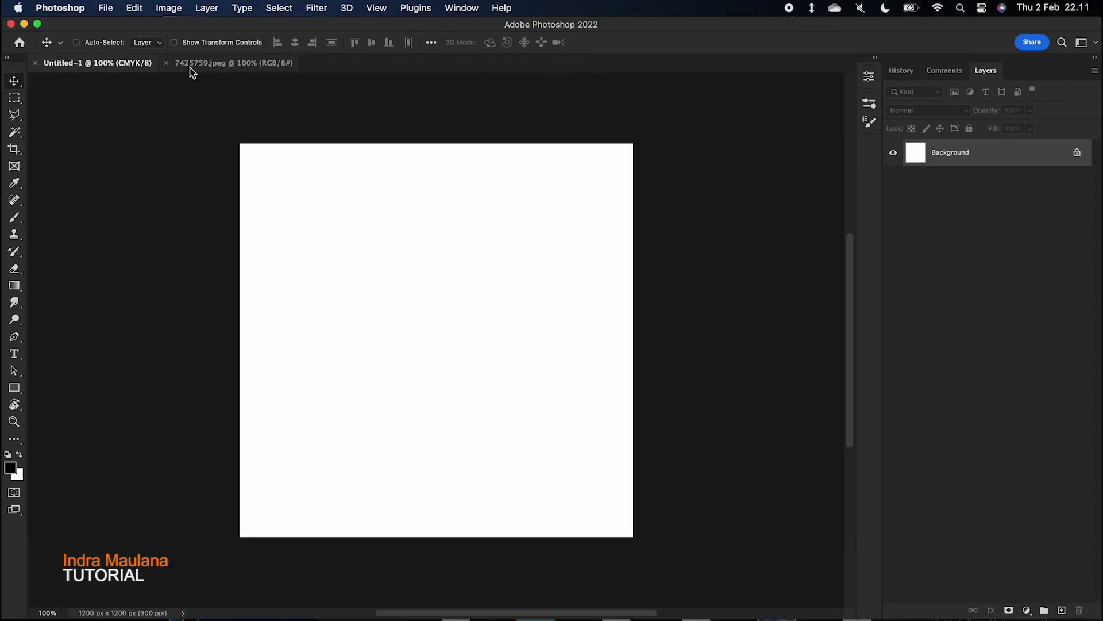
Copy the entire 7425759.jpeg image and paste it into the Untitled-1 document
left_click(196, 64)
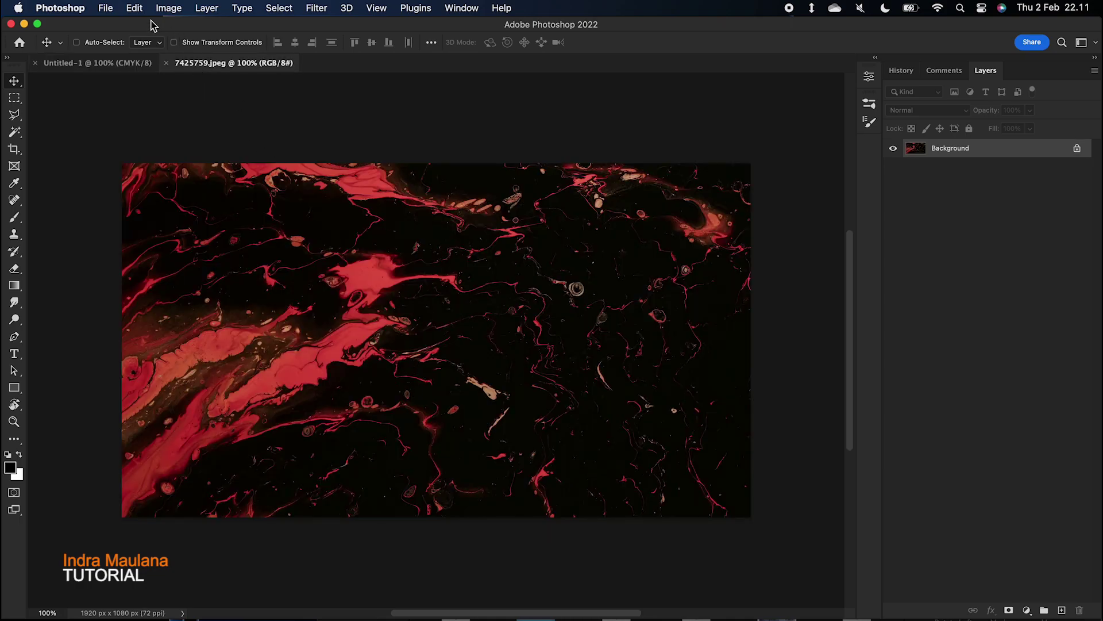
left_click(281, 8)
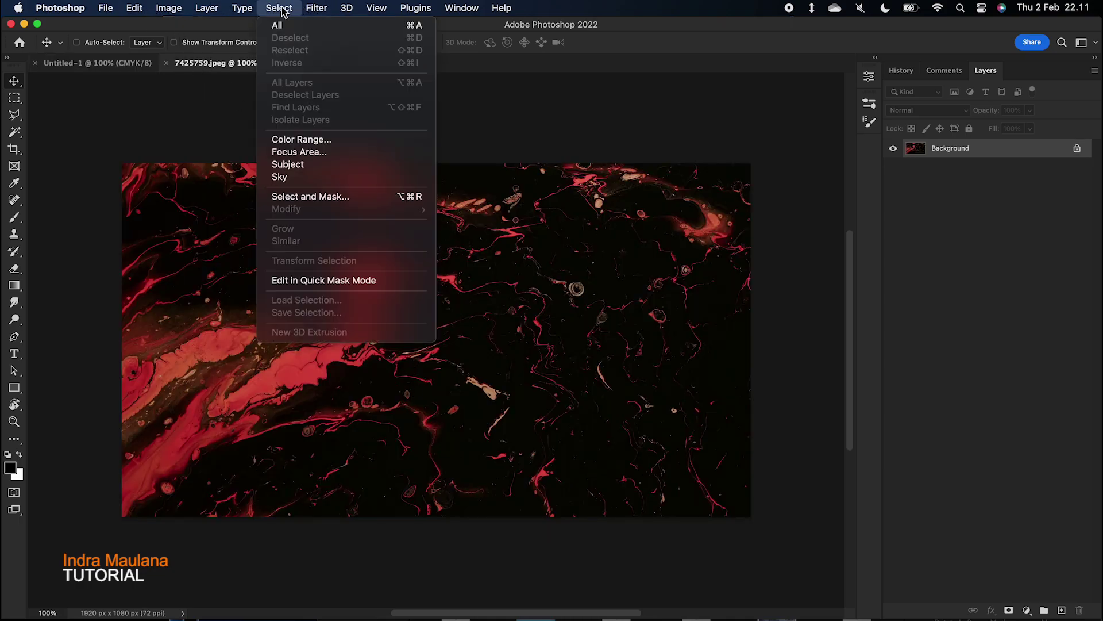
left_click(287, 28)
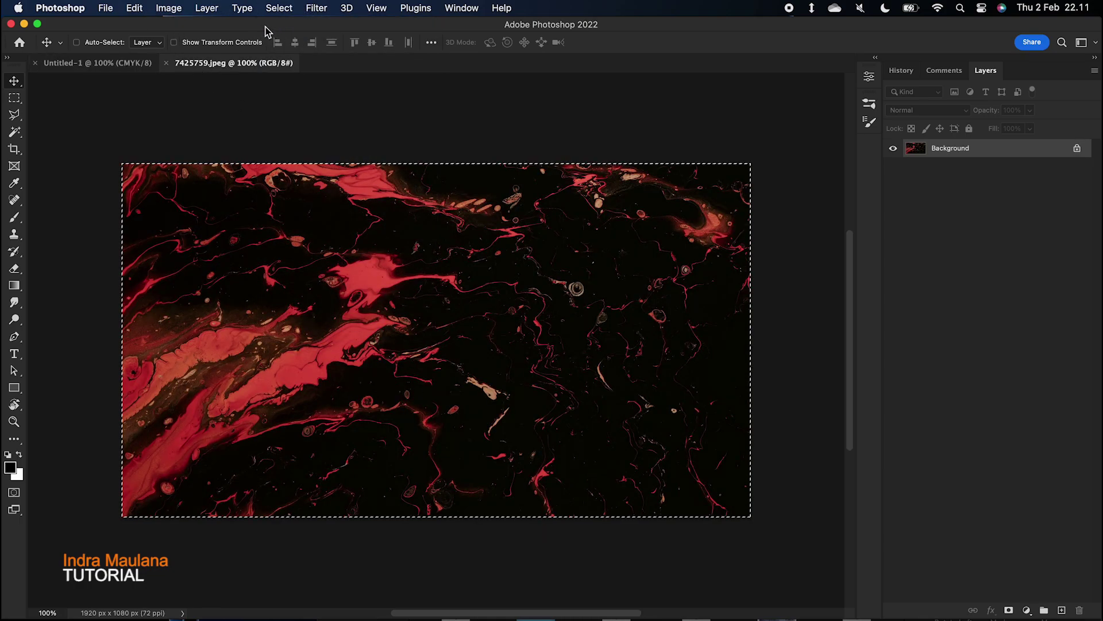
left_click(137, 8)
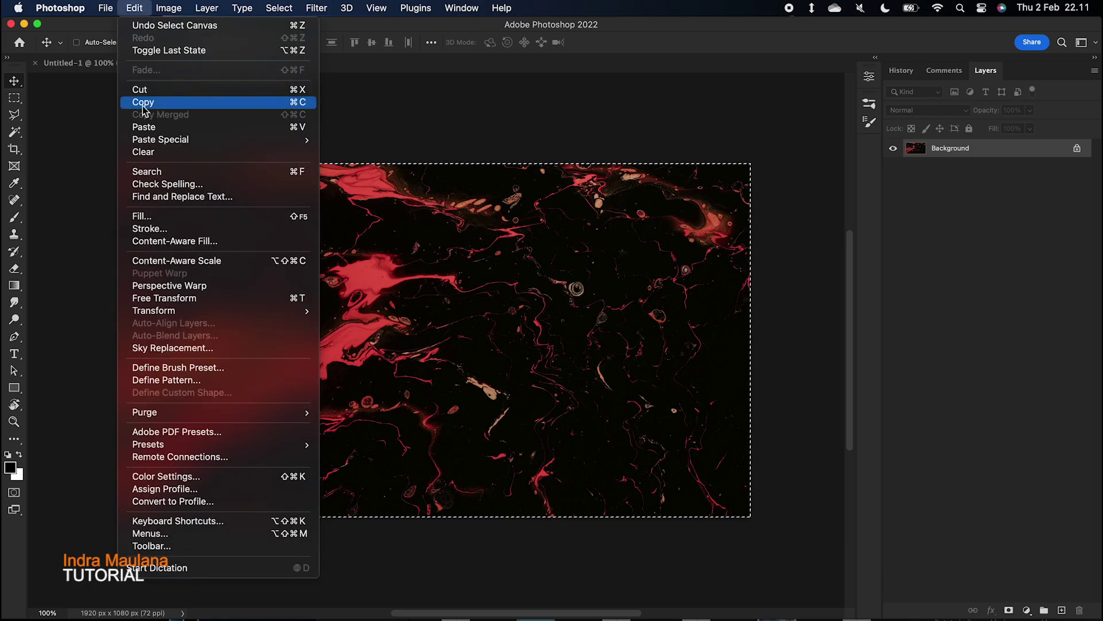
left_click(142, 103)
left_click(96, 63)
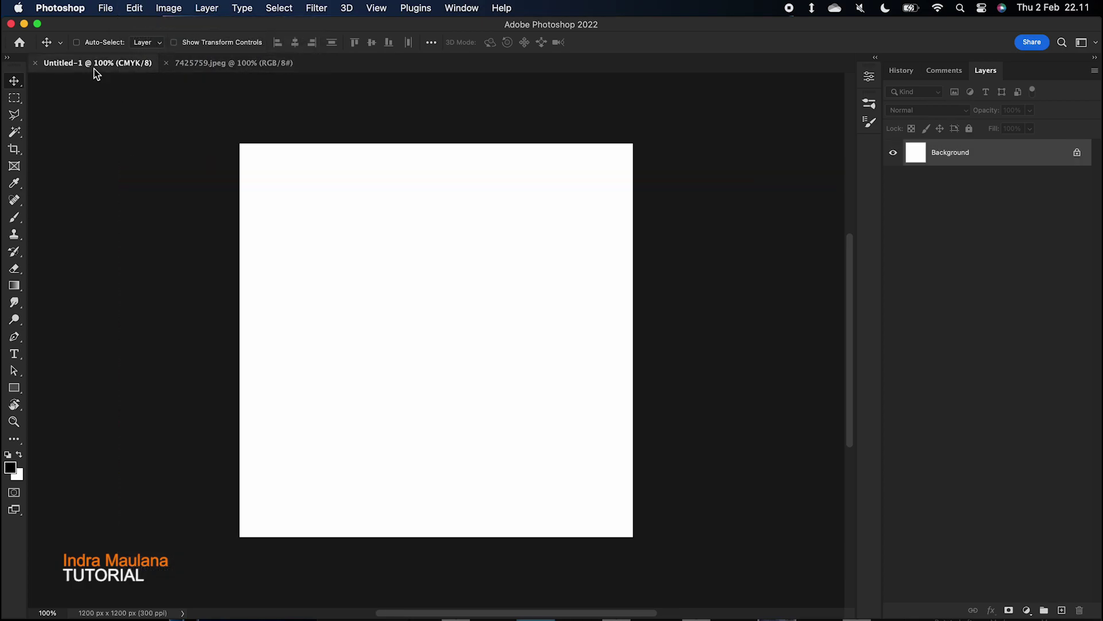
left_click(136, 8)
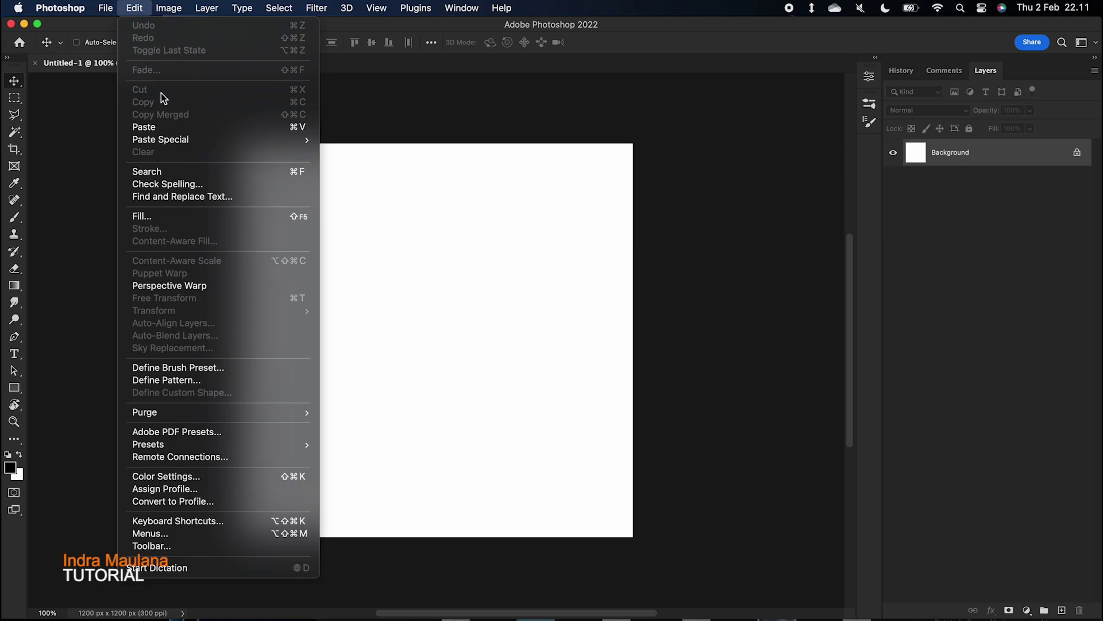
left_click(160, 125)
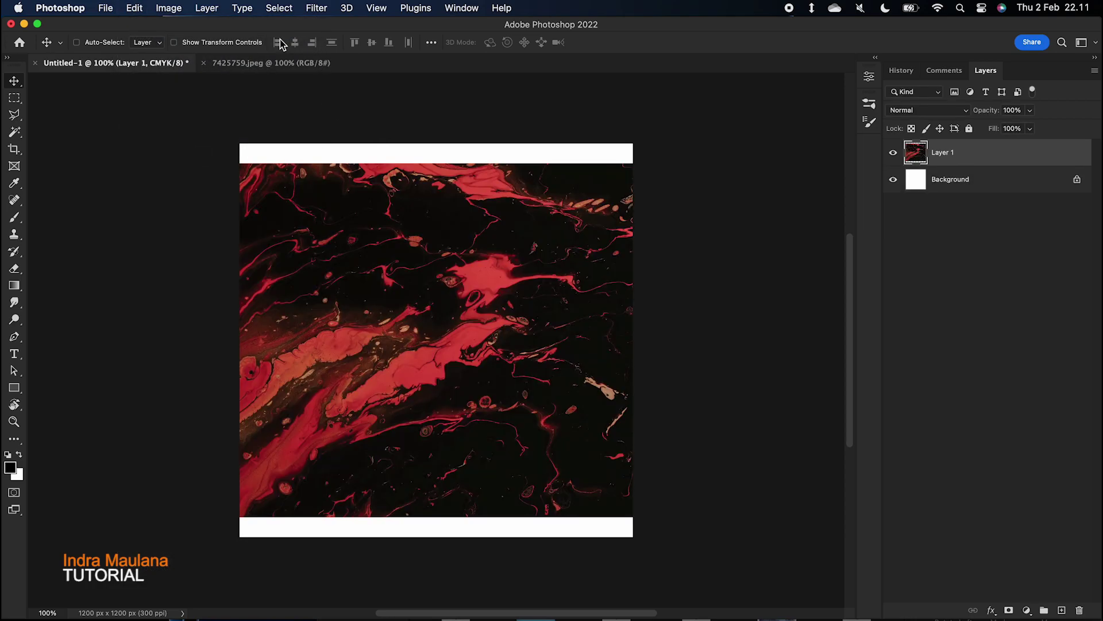
Free-transform the pasted texture: rotate it 90°, align it to the canvas's upper-left corner and scale it to about 112% to cover the canvas
left_click(136, 9)
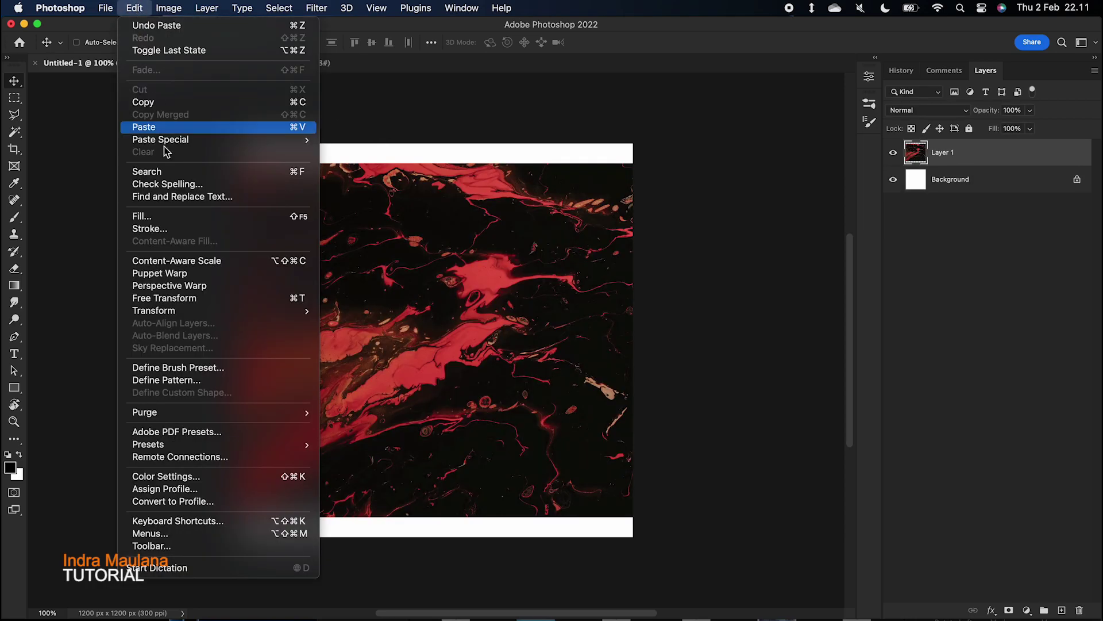
left_click(156, 299)
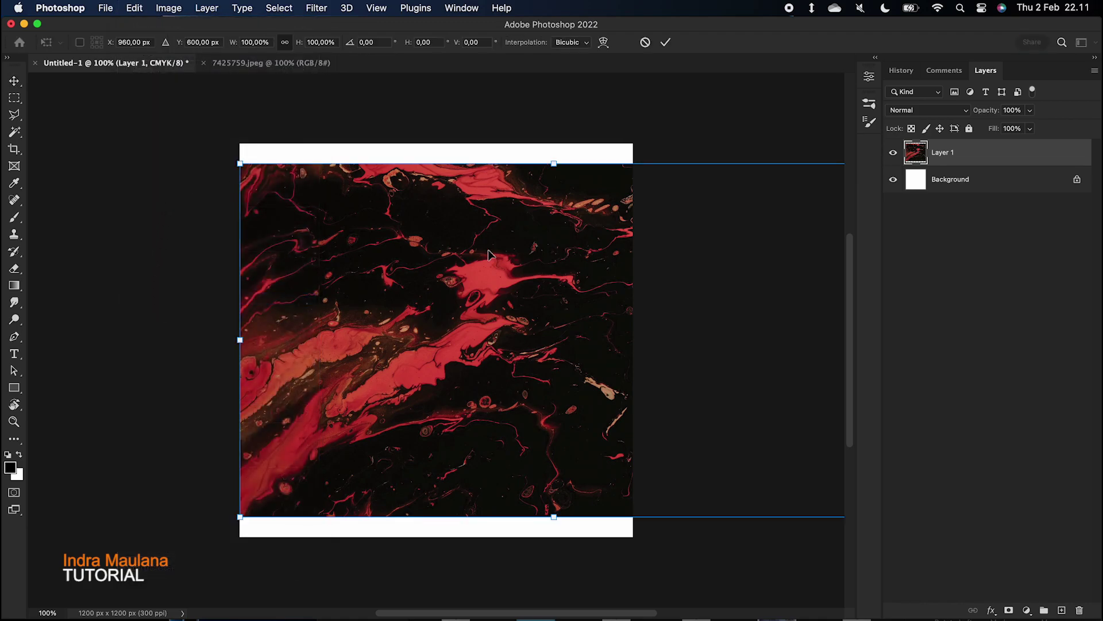
scroll(508, 268, "down", 5)
left_click_drag(711, 205, 609, 485)
left_click_drag(520, 315, 435, 386)
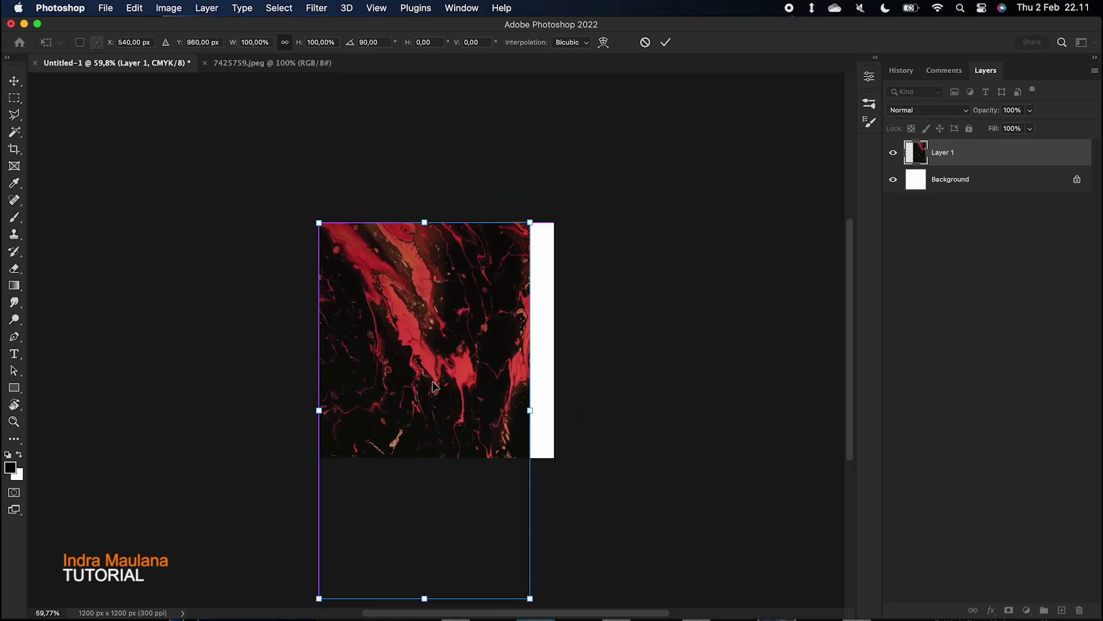
scroll(435, 386, "down", 3)
left_click_drag(530, 520, 576, 556)
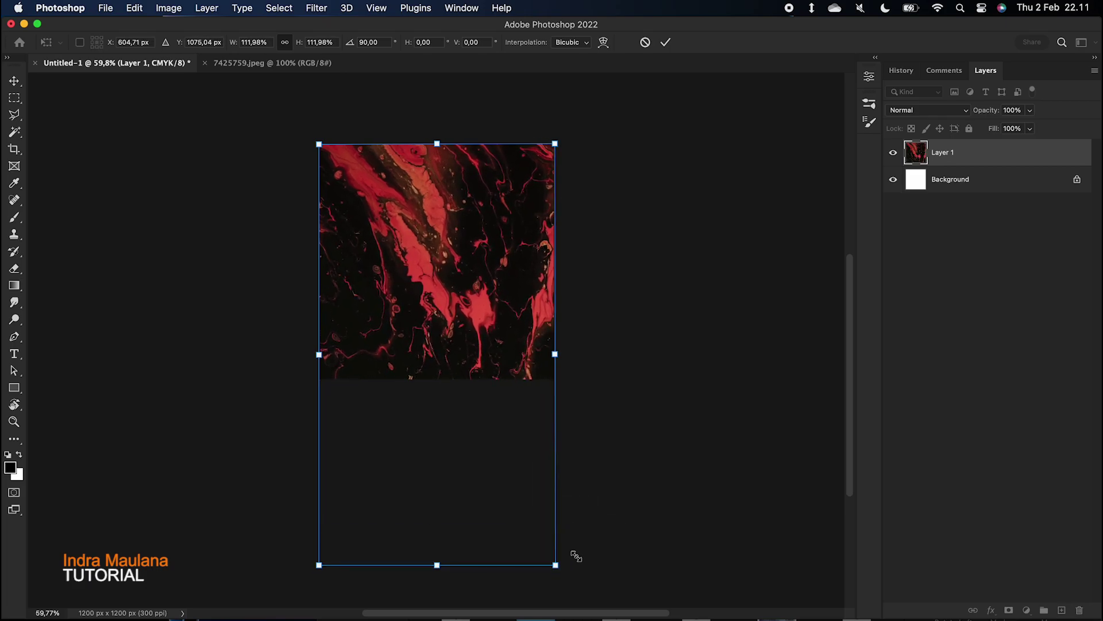
key("Return")
scroll(574, 560, "up", 3)
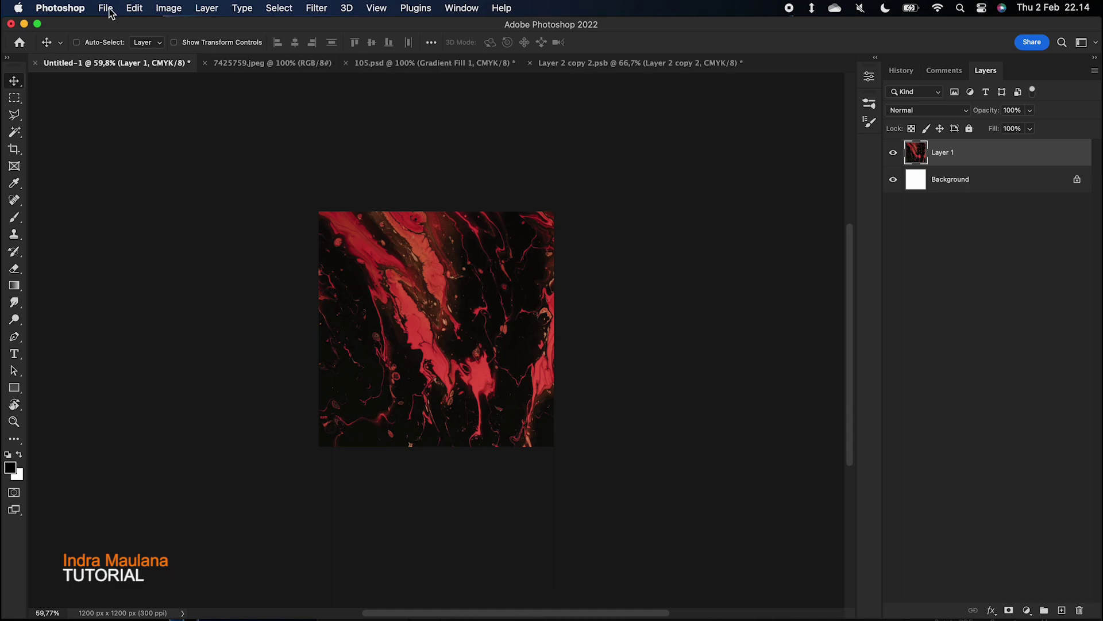
Apply a Gaussian Blur to the red and black texture layer to soften its details
left_click(106, 8)
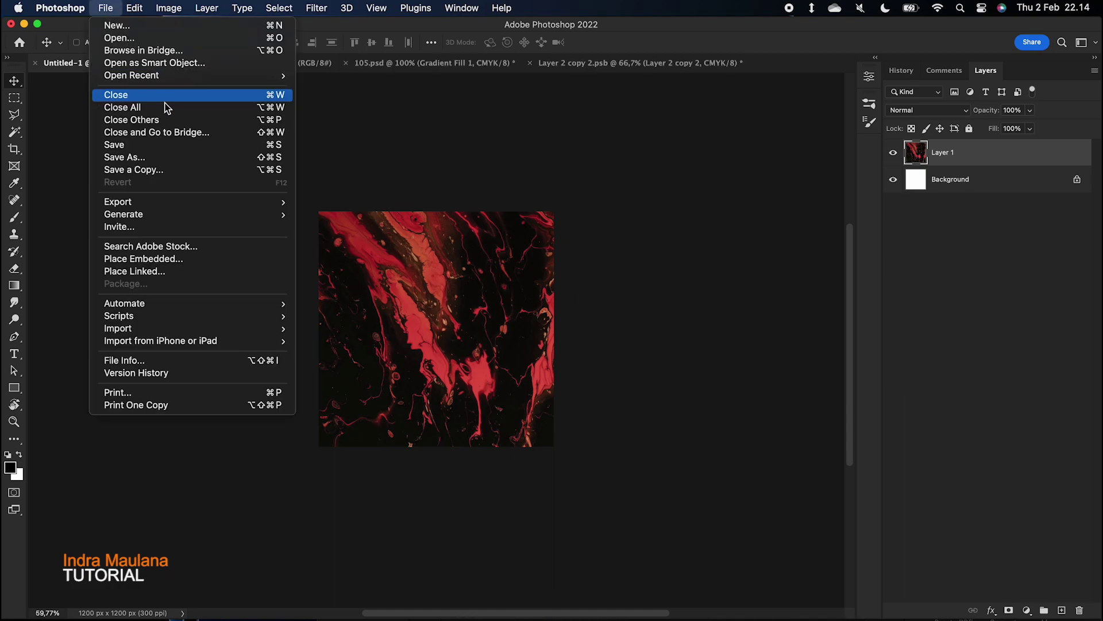
mouse_move(147, 5)
mouse_move(201, 4)
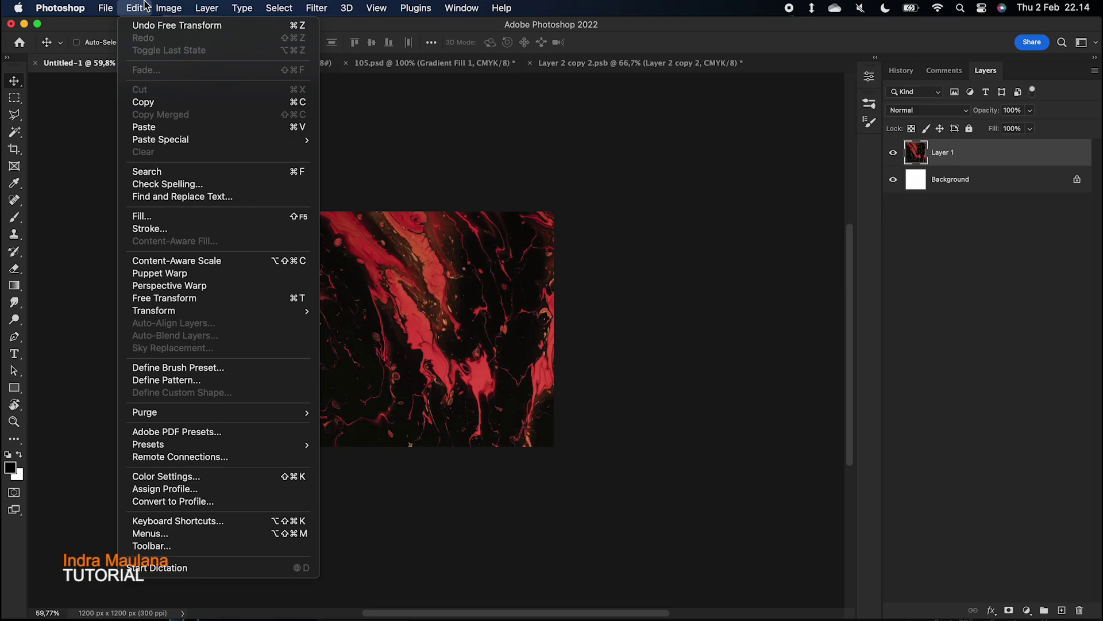
left_click(313, 7)
left_click(314, 7)
mouse_move(351, 184)
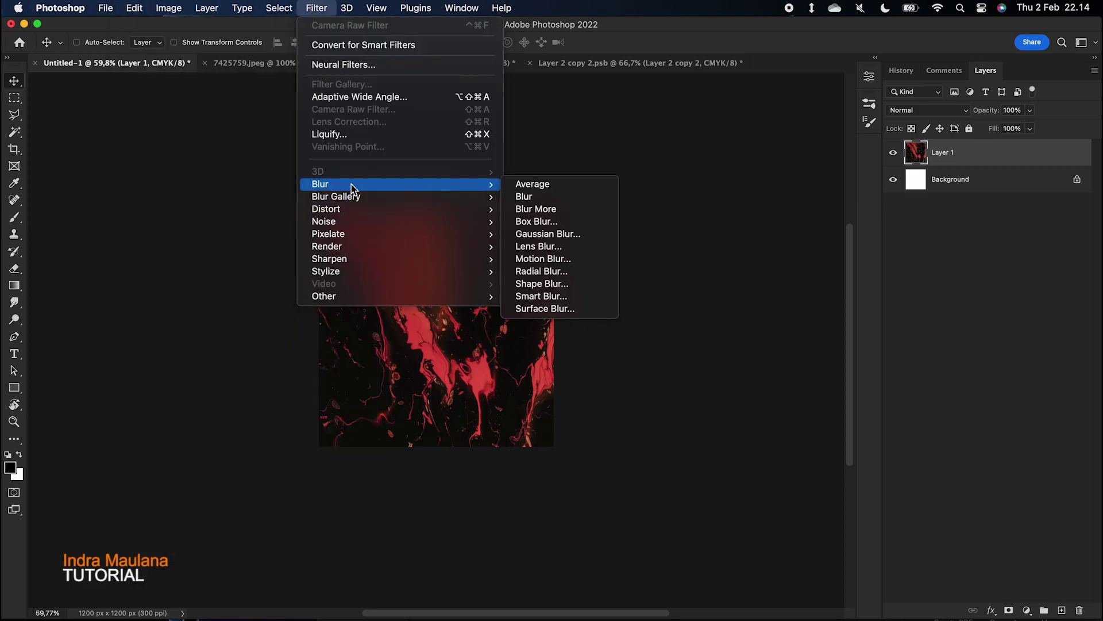
left_click(563, 233)
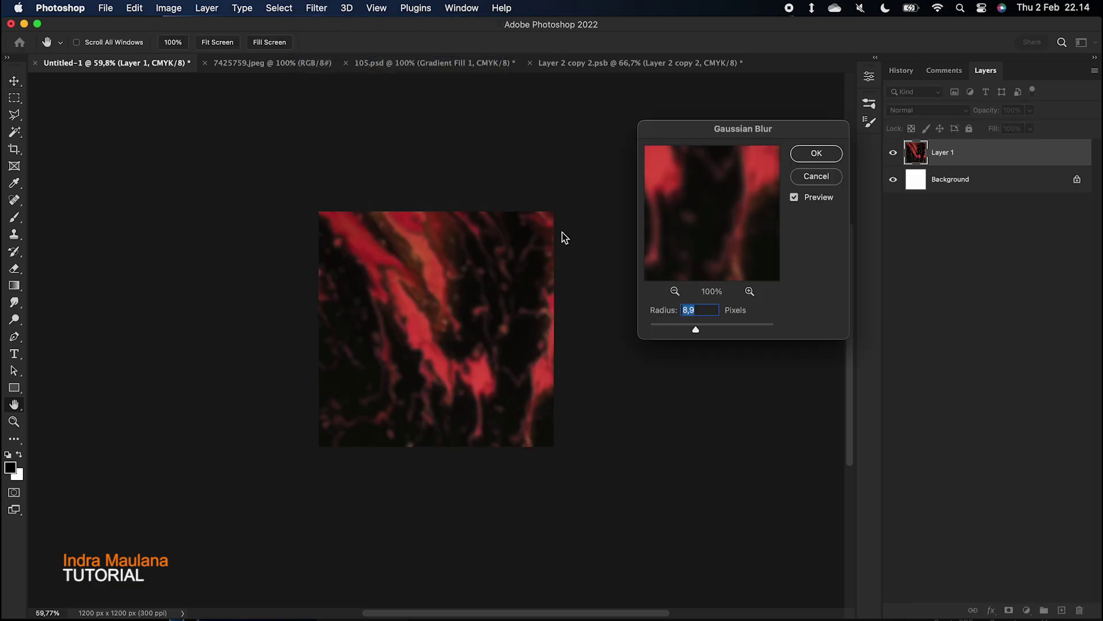
mouse_move(699, 330)
left_mouse_down()
mouse_move(711, 329)
mouse_move(699, 331)
left_mouse_up()
left_click(825, 158)
Set the foreground color to a pure, fully saturated red
scroll(328, 380, "up", 4)
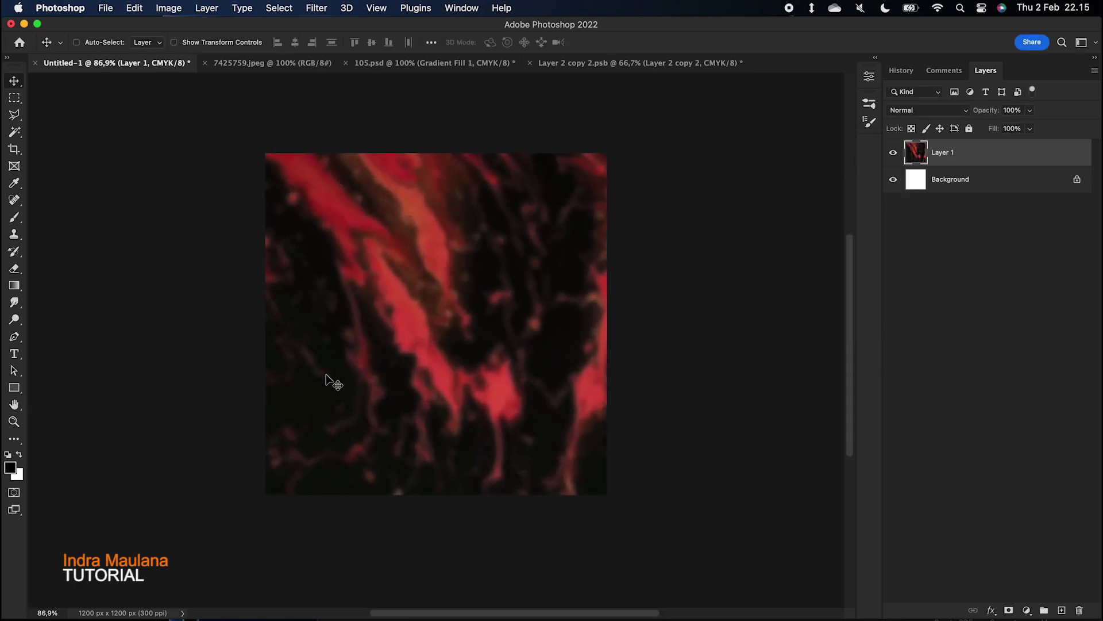
scroll(327, 380, "right", 2)
scroll(326, 374, "right", 3)
scroll(325, 373, "up", 1)
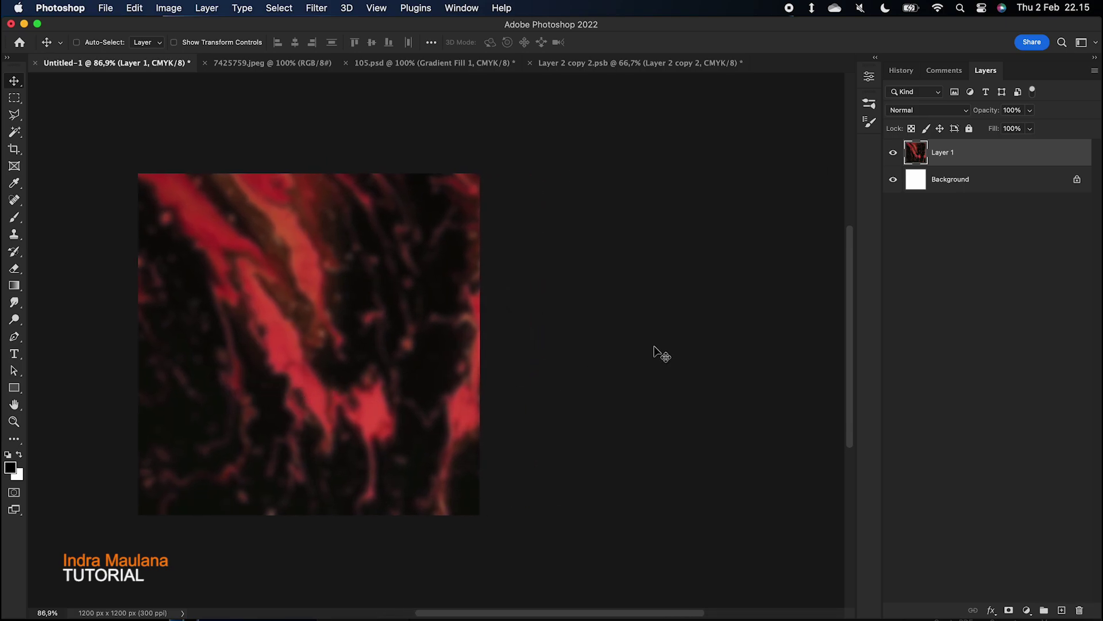
left_click(1027, 610)
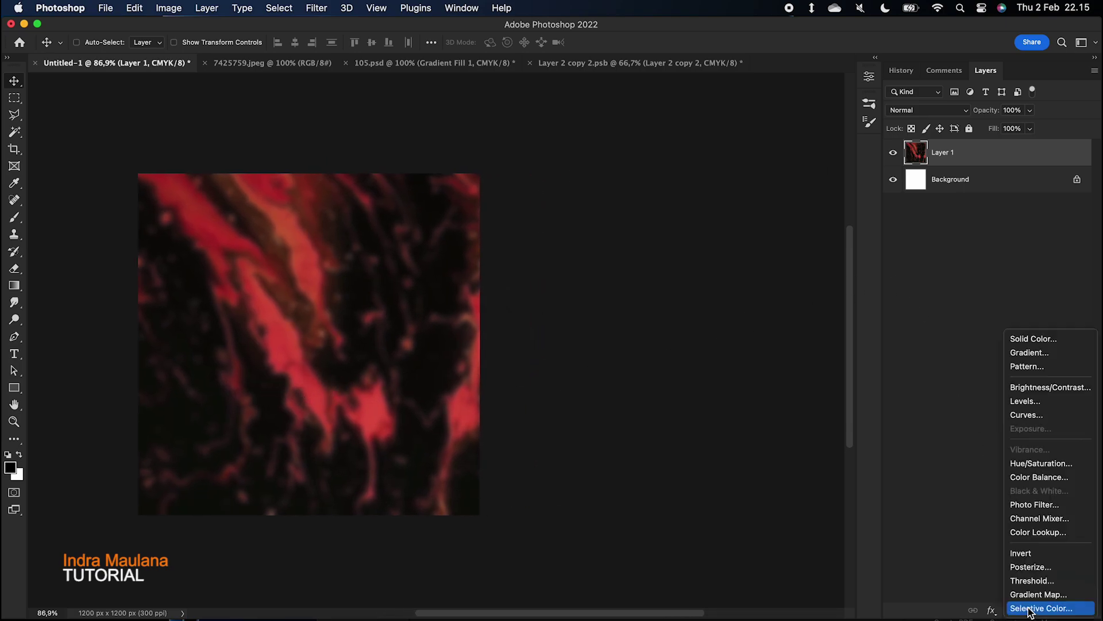
left_click(621, 353)
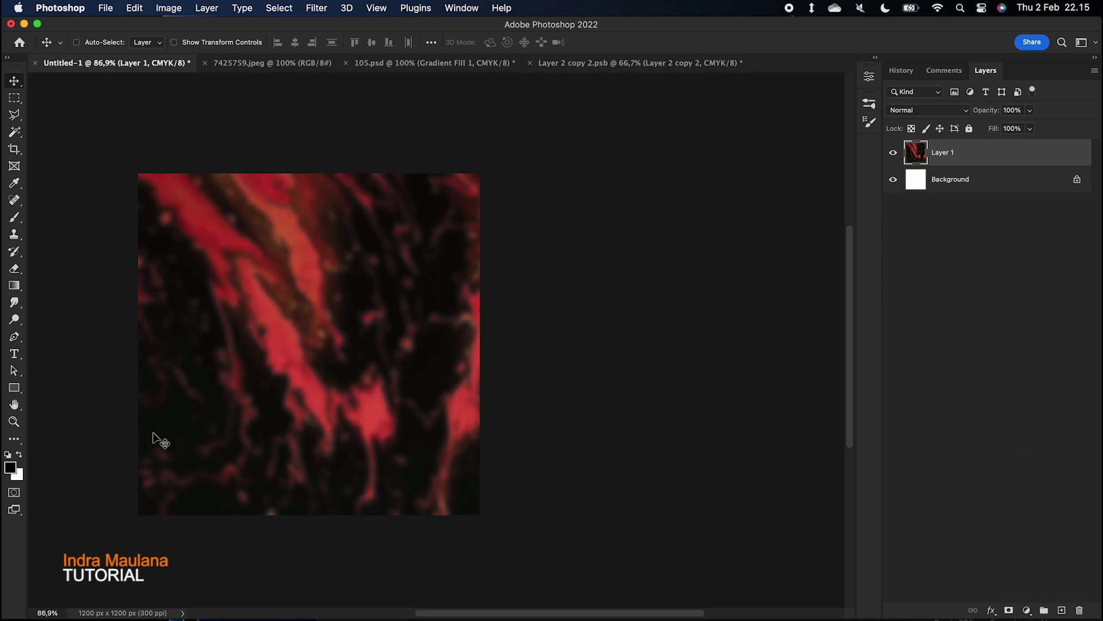
left_click(13, 470)
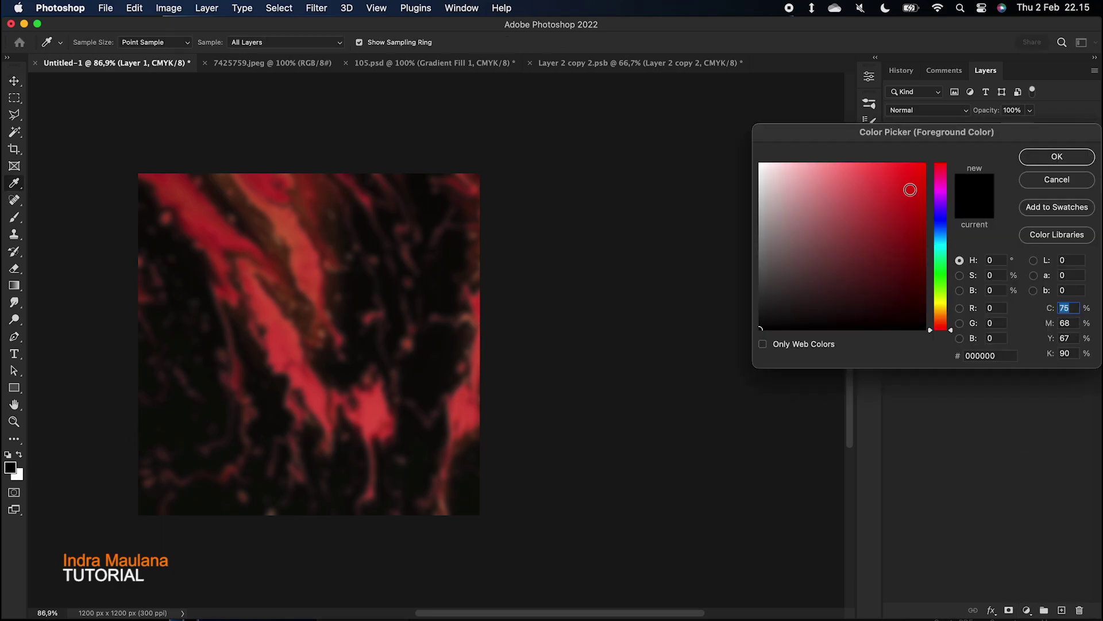
left_click_drag(911, 188, 946, 162)
left_click(1057, 157)
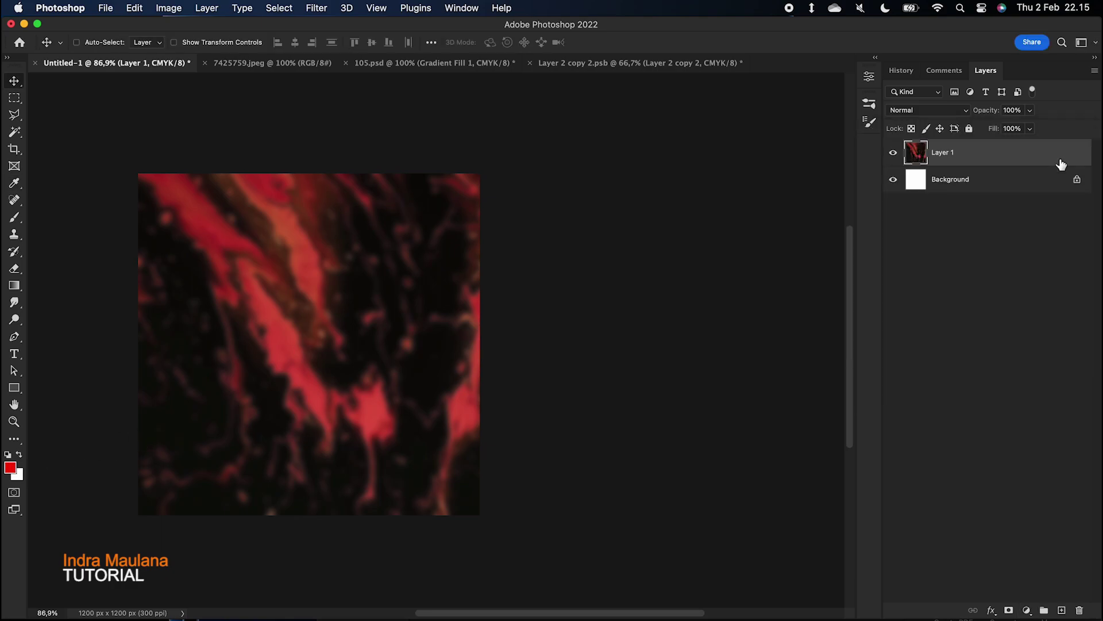
Add a linear red-to-transparent gradient fill layer at 90°, shifted downward so the red fades up from the canvas's lower edge
left_click(1027, 610)
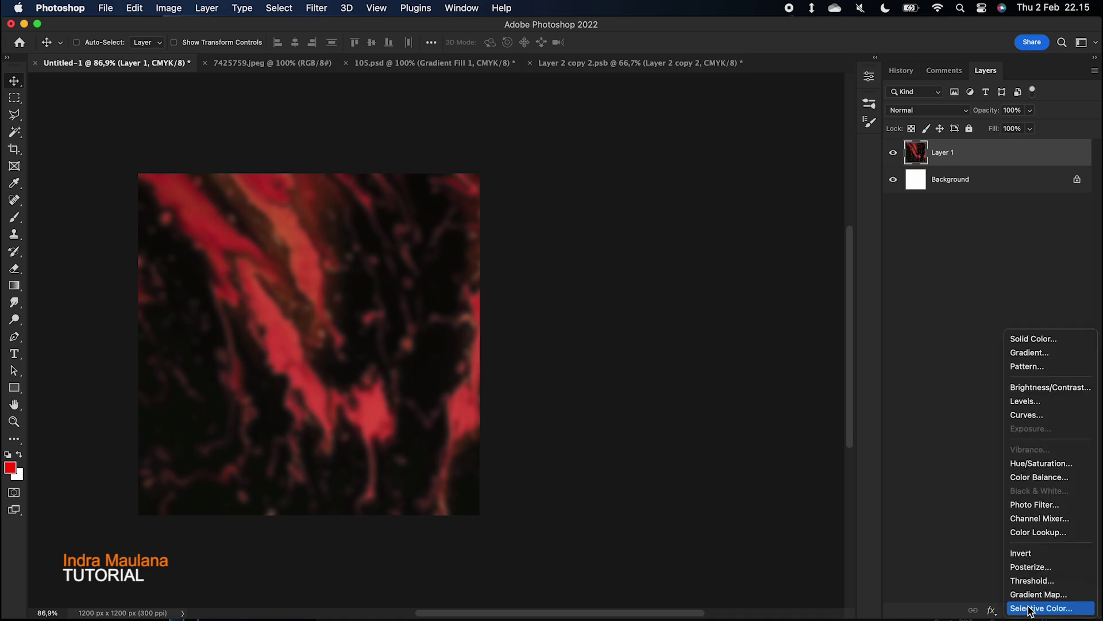
left_click(1041, 358)
left_click_drag(322, 412, 309, 506)
mouse_move(315, 468)
left_mouse_down()
mouse_move(318, 443)
mouse_move(315, 482)
left_mouse_up()
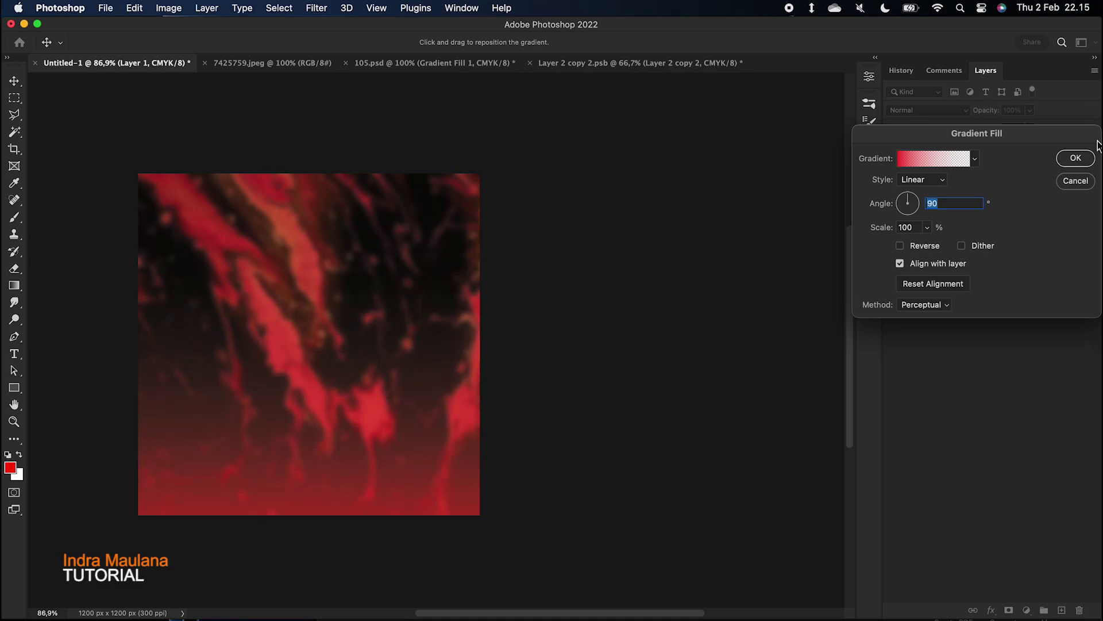
left_click(1076, 159)
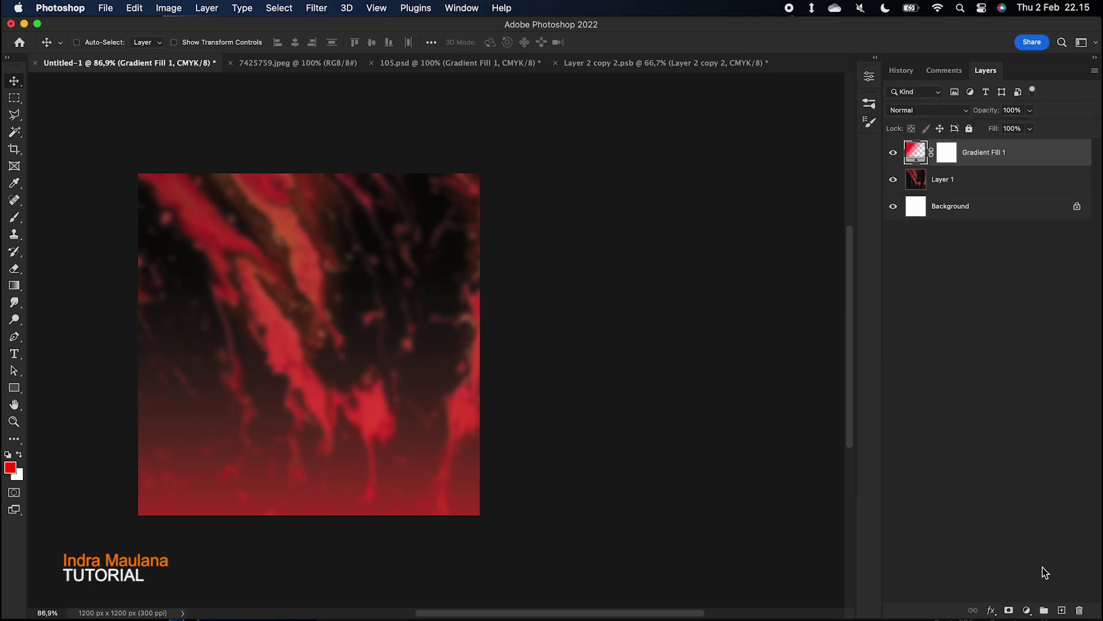
Add a second linear red-to-transparent gradient fill at 90°, reversed and shifted slightly downward so red fades in from the canvas's upper edge
left_click(1027, 610)
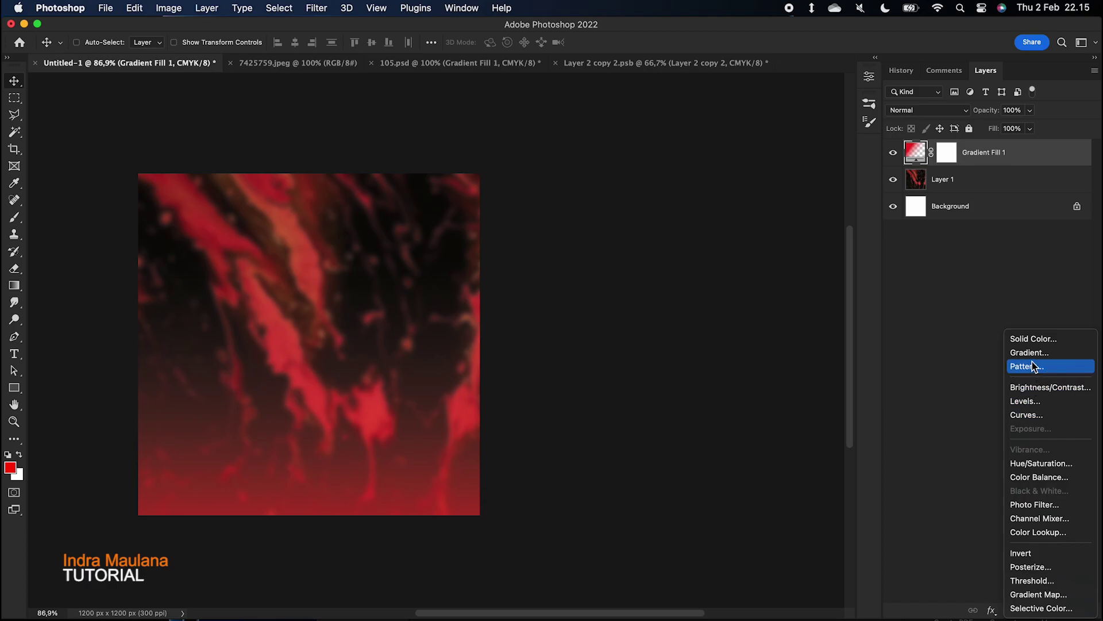
left_click(631, 240)
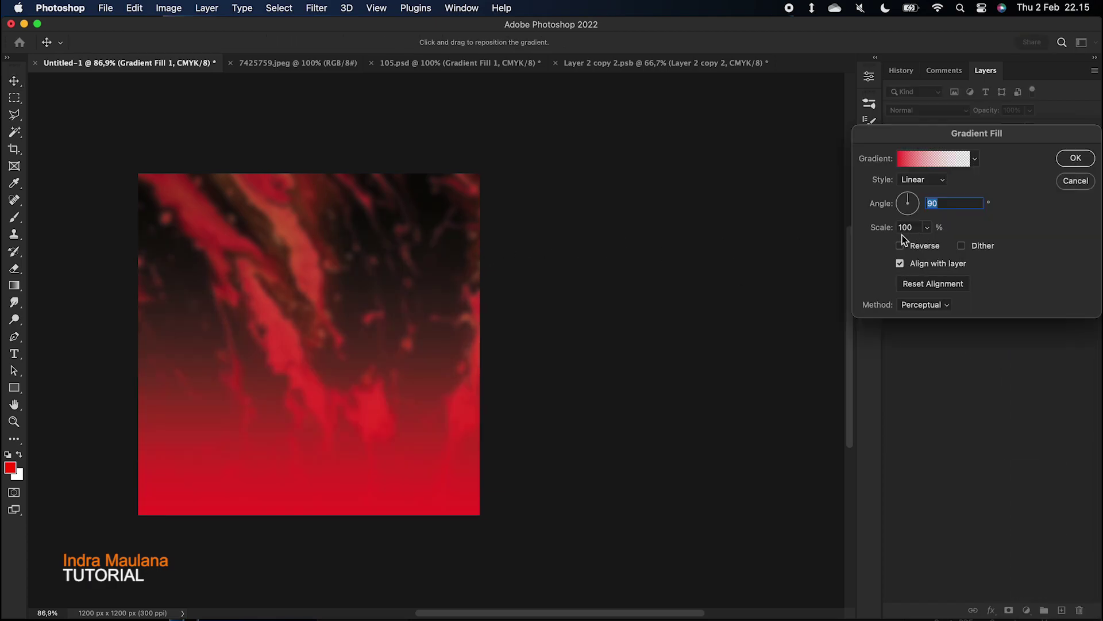
left_click(900, 246)
left_click_drag(327, 284, 329, 306)
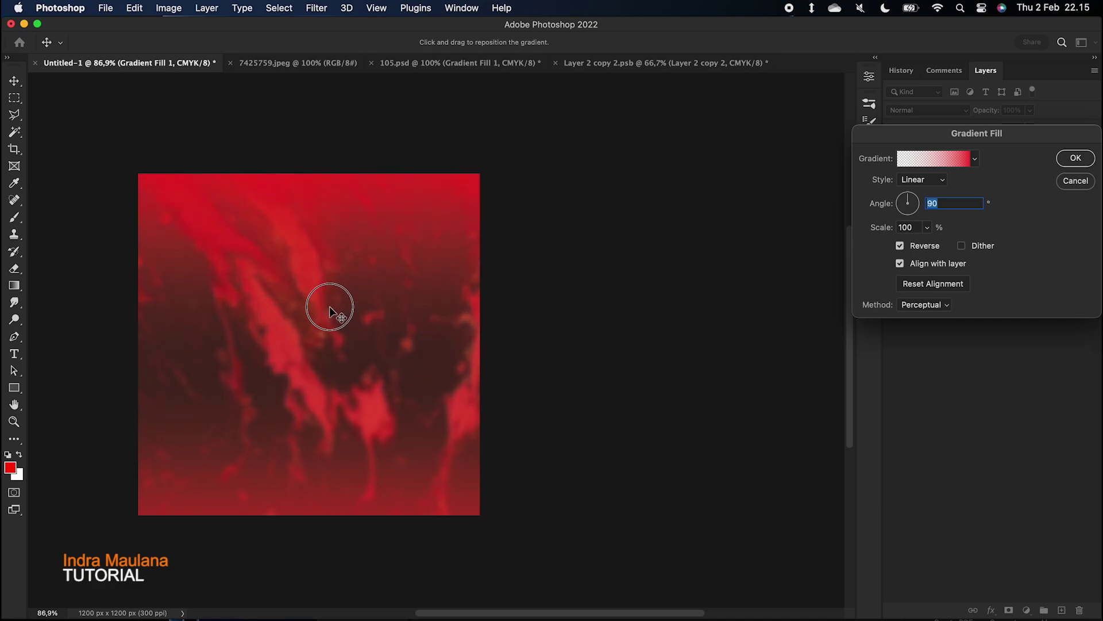
left_click(1074, 158)
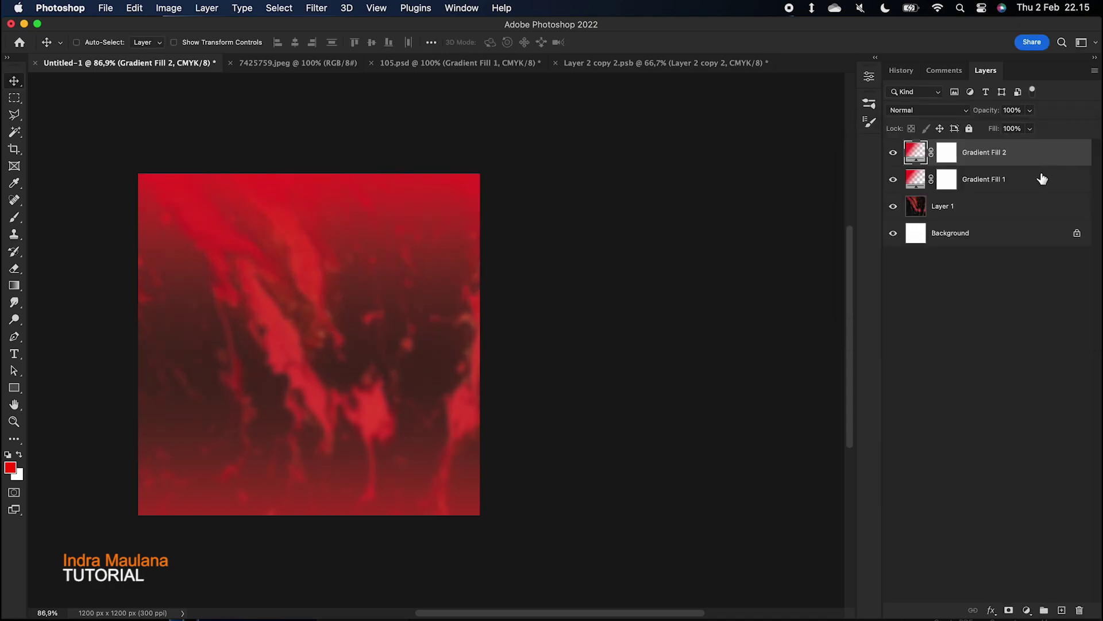
Mask the second gradient fill layer with upward Foreground to Transparent black gradients, keeping the red only along the canvas's upper part
left_click(946, 161)
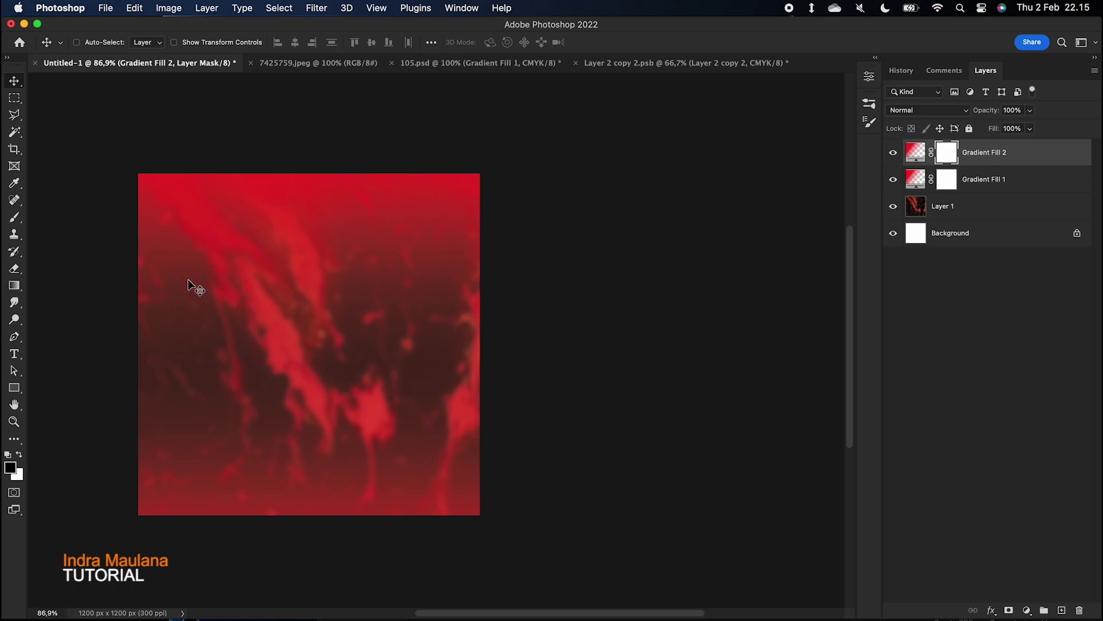
left_click(15, 289)
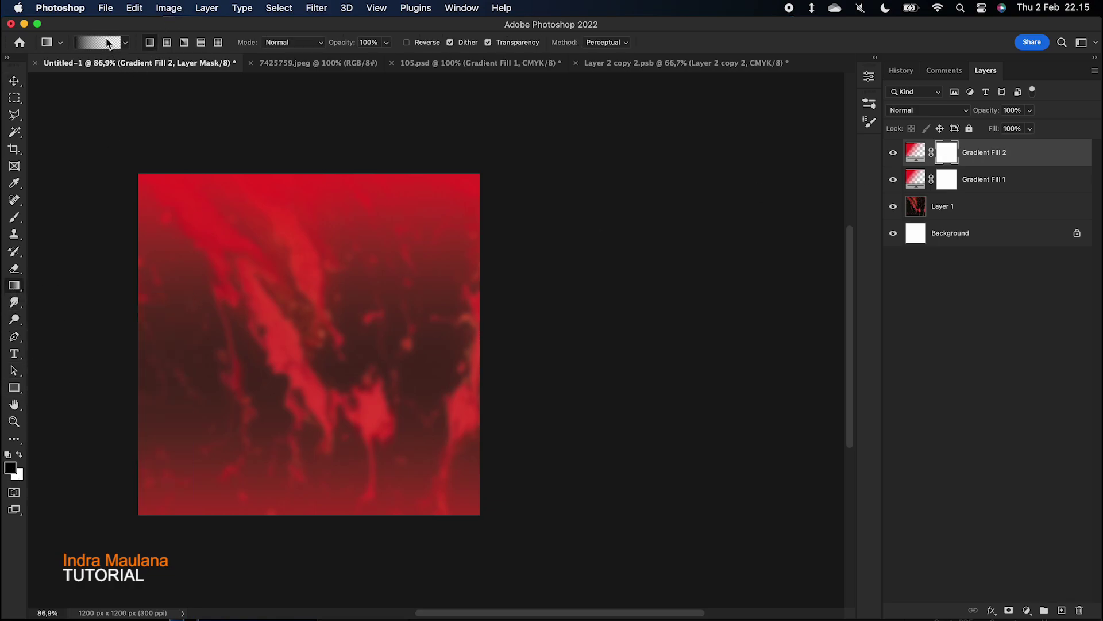
left_click(108, 44)
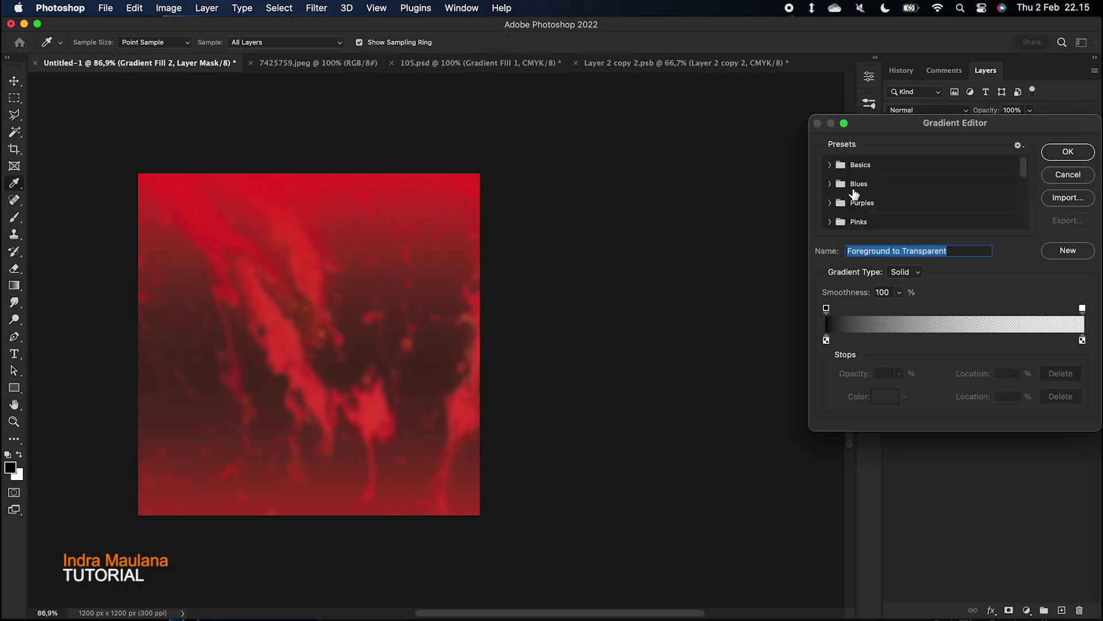
left_click(1068, 152)
left_click_drag(311, 340, 319, 260)
left_click_drag(305, 303, 315, 212)
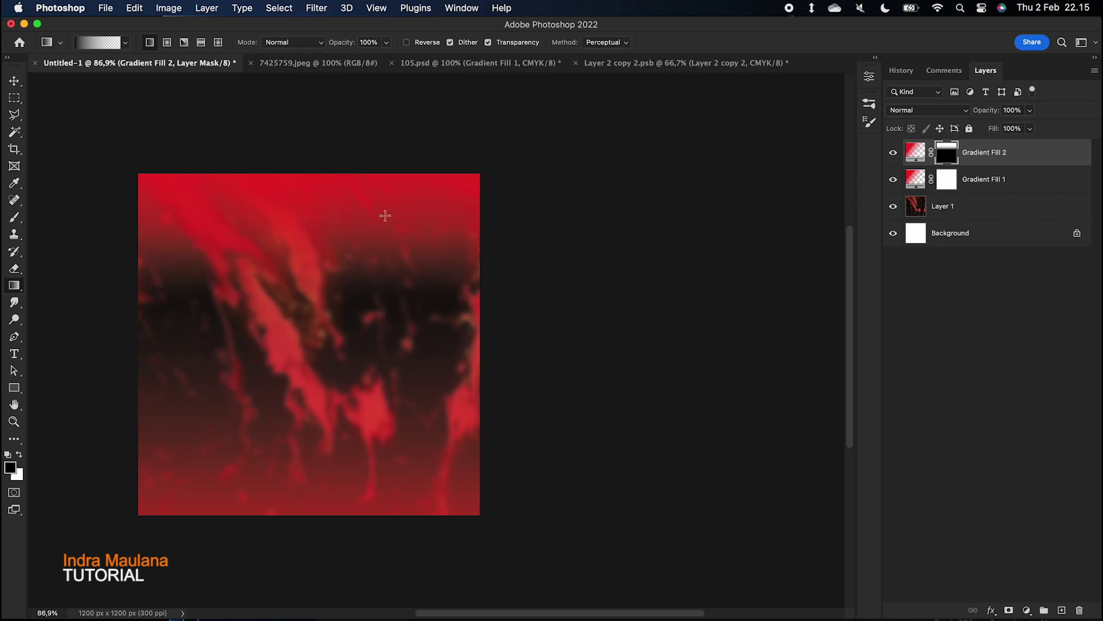
left_click_drag(324, 285, 320, 206)
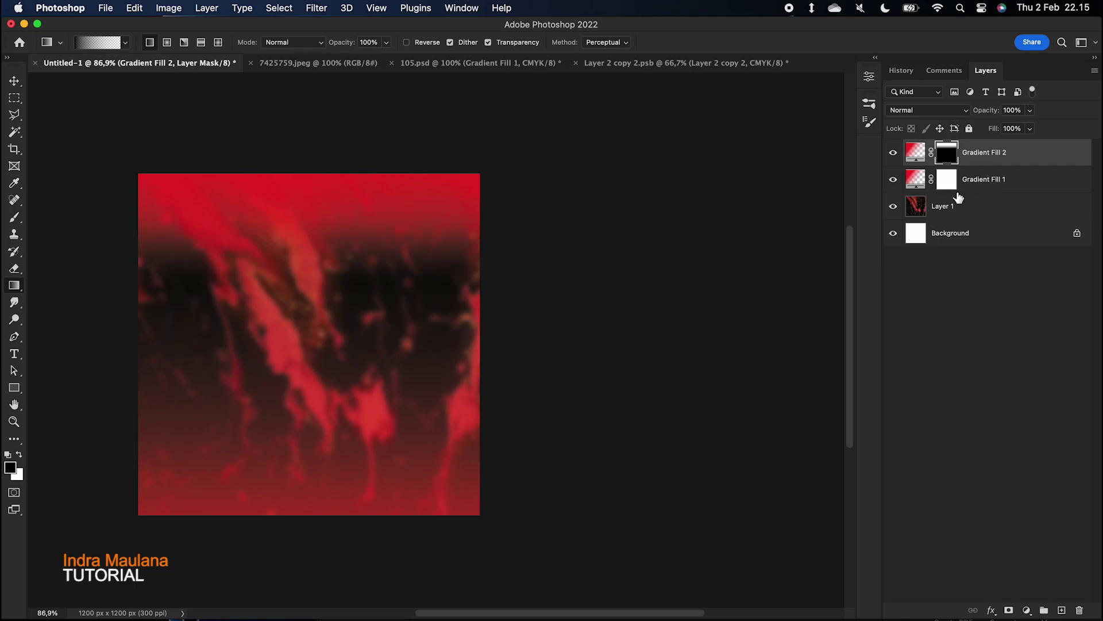
Mask the first gradient fill layer with downward Foreground to Transparent black gradients, keeping the red only along the canvas's lower part
left_click(948, 178)
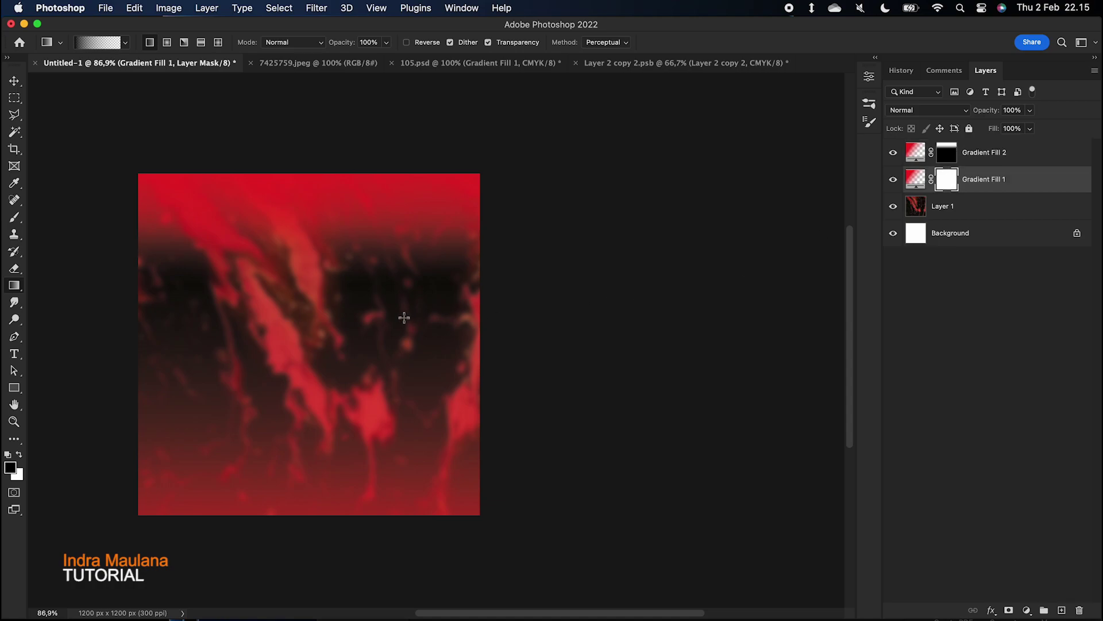
left_click_drag(315, 373, 312, 469)
left_click_drag(312, 419, 310, 499)
left_click_drag(308, 426, 306, 485)
left_click(13, 79)
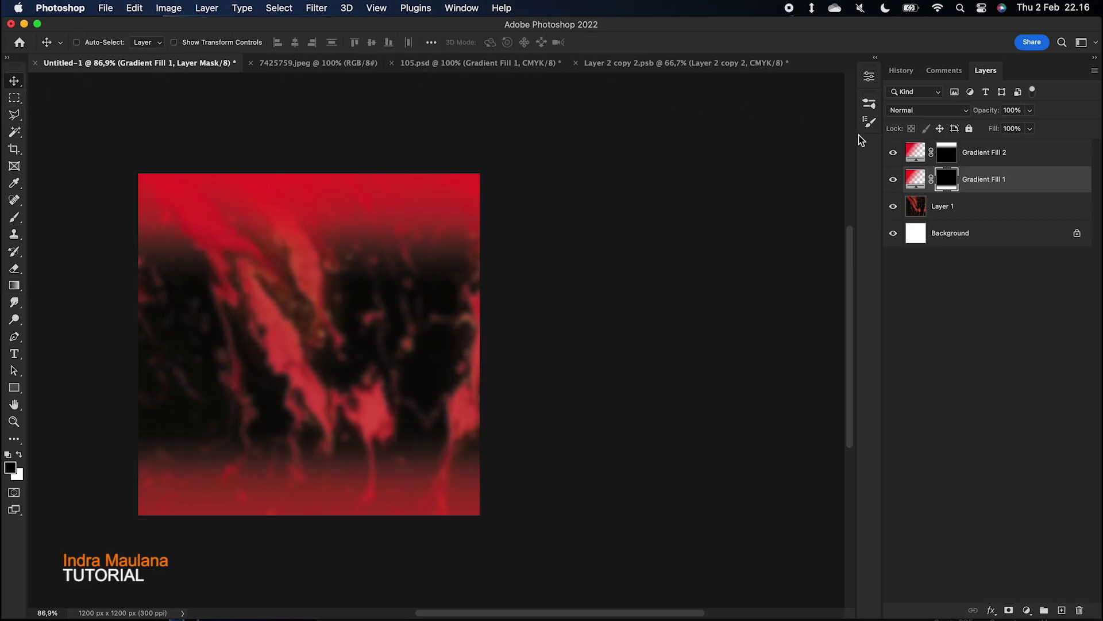
Reposition both gradient fills outward, shifting Gradient Fill 2 up past the canvas's upper edge and Gradient Fill 1 down toward its lower edge
double_click(916, 152)
left_click_drag(284, 267, 295, 190)
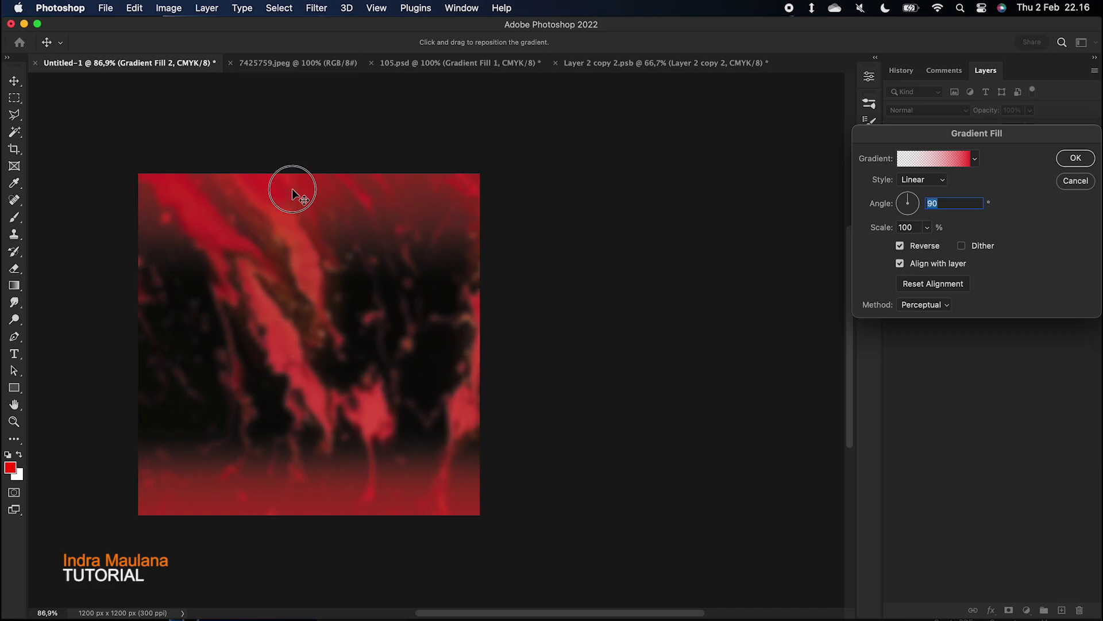
left_click(1074, 158)
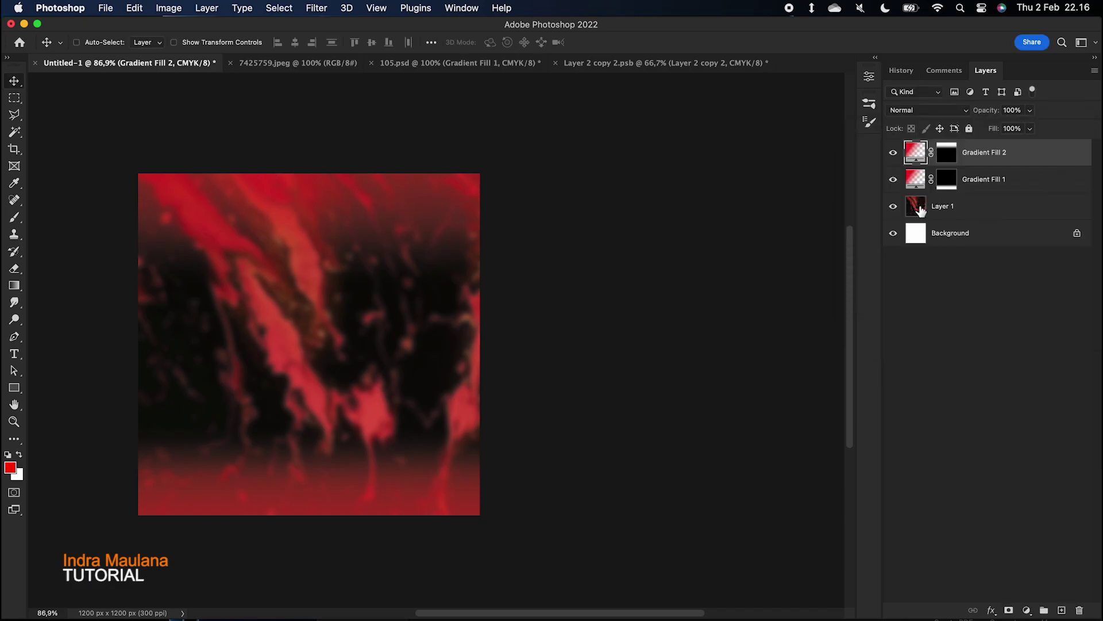
double_click(917, 182)
left_click_drag(431, 381, 415, 487)
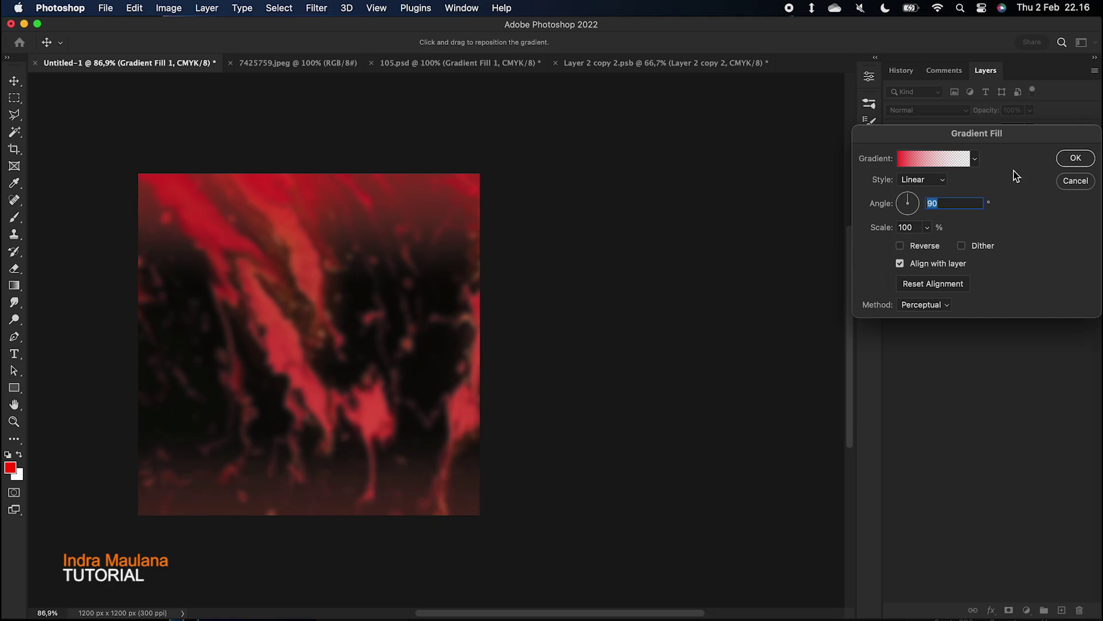
left_click(1074, 159)
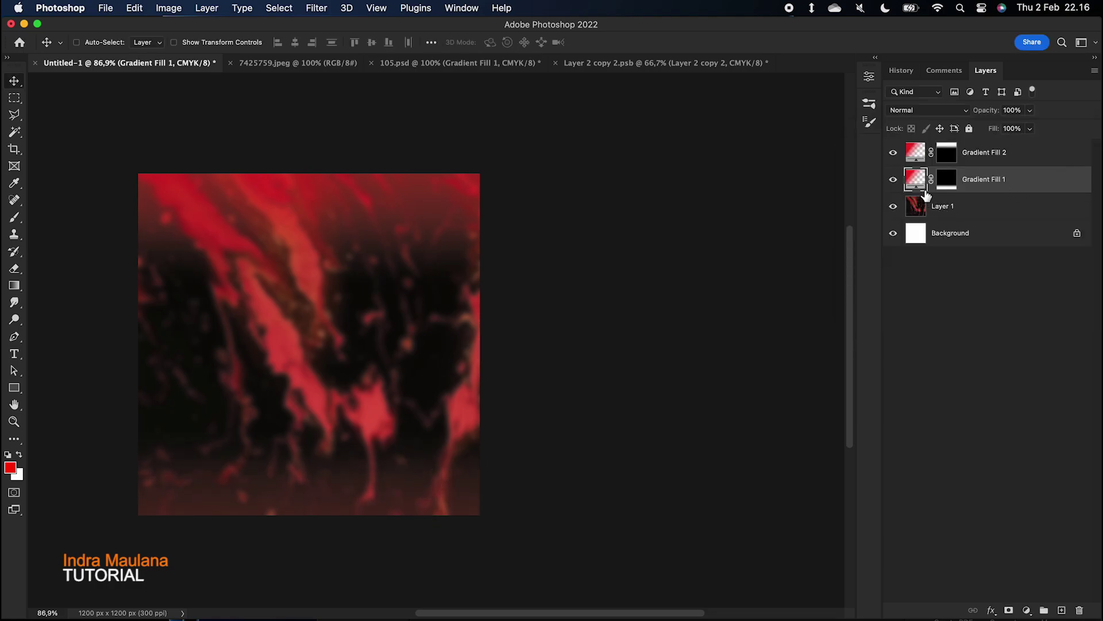
Fade the first gradient fill's mask further with downward black-to-transparent gradients over the canvas's lower half, and turn off gradient dithering
left_click(14, 285)
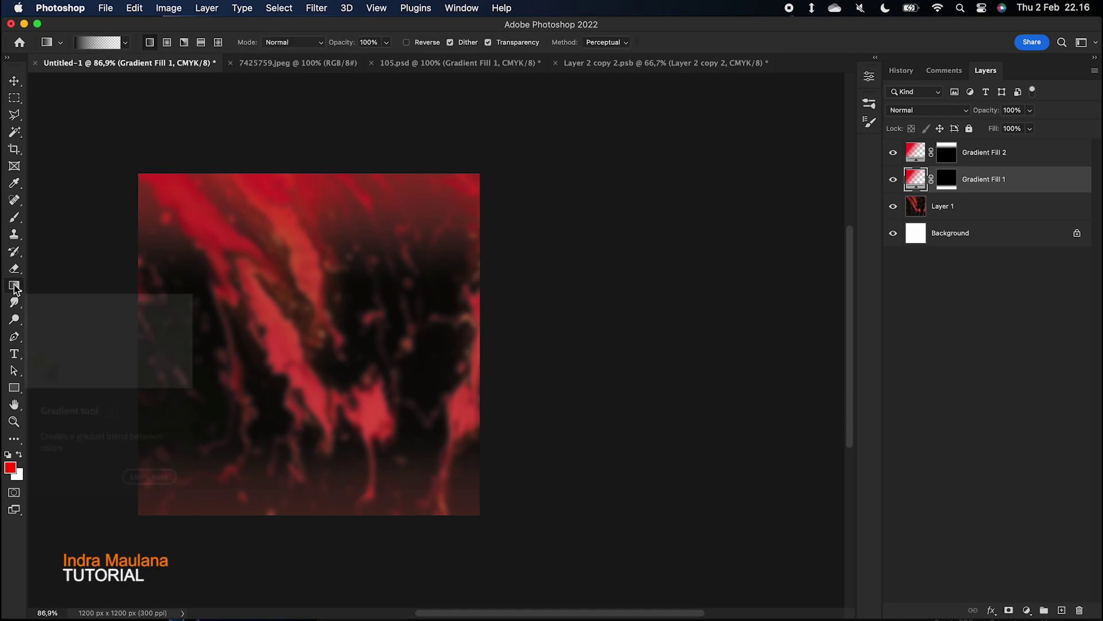
left_click(947, 178)
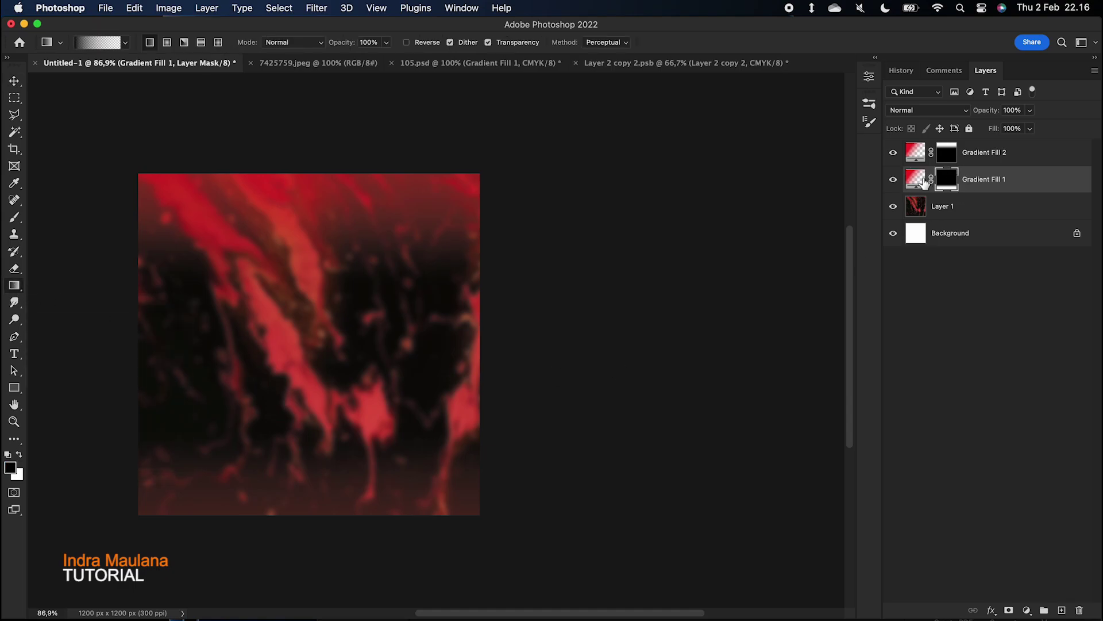
left_click_drag(306, 414, 307, 486)
left_click_drag(309, 340, 309, 460)
left_click(450, 42)
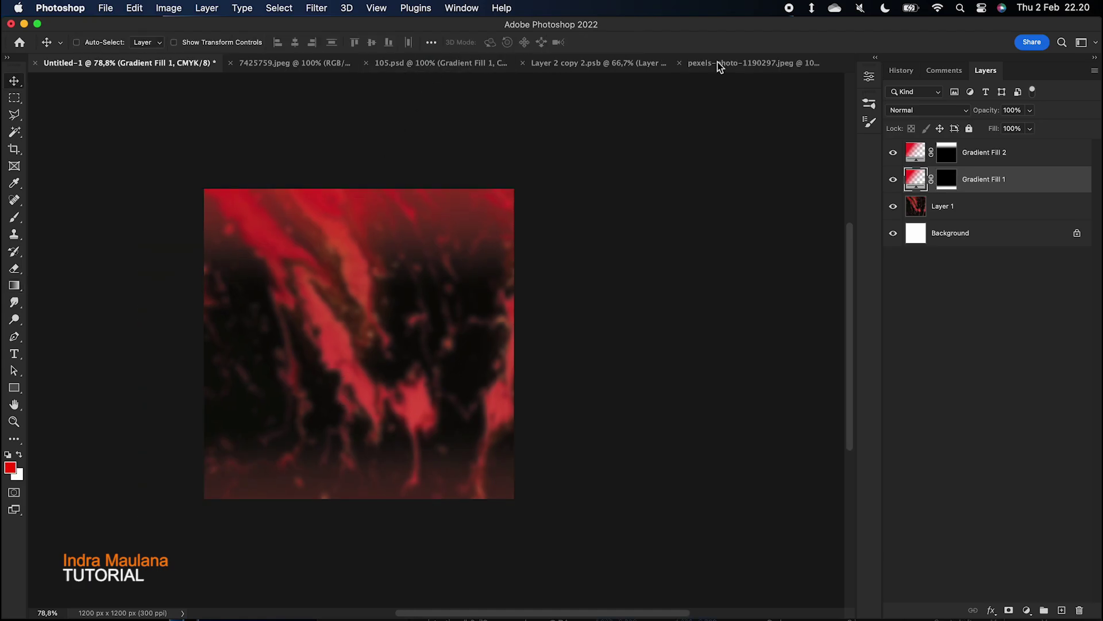
Convert the concert photo pexels-photo-1190297.jpeg to black and white with the Default preset
left_click(719, 65)
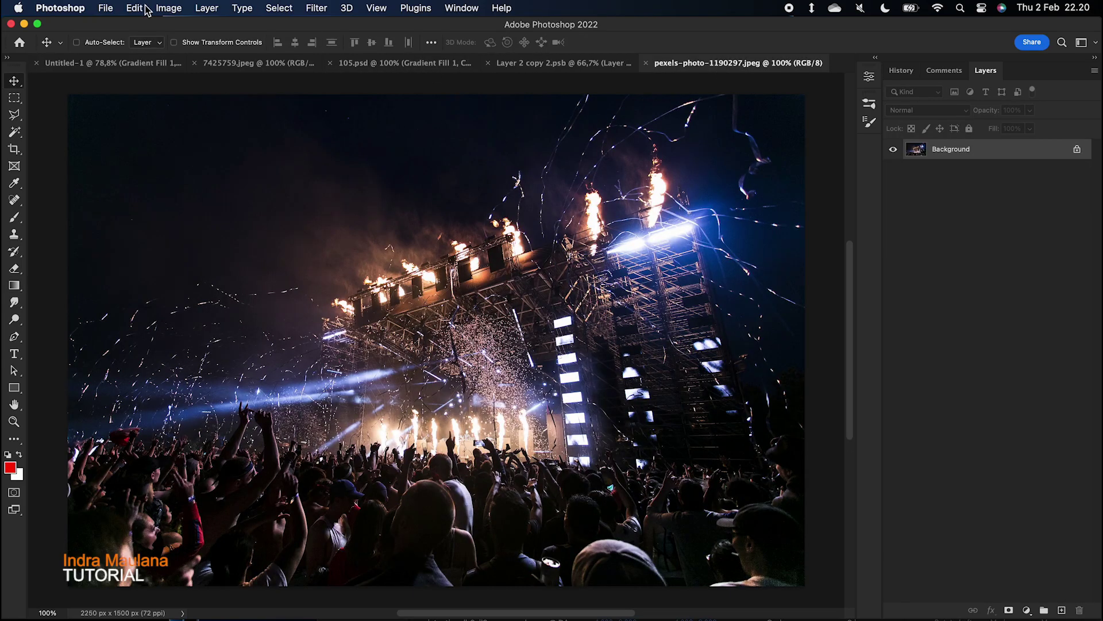
left_click(173, 8)
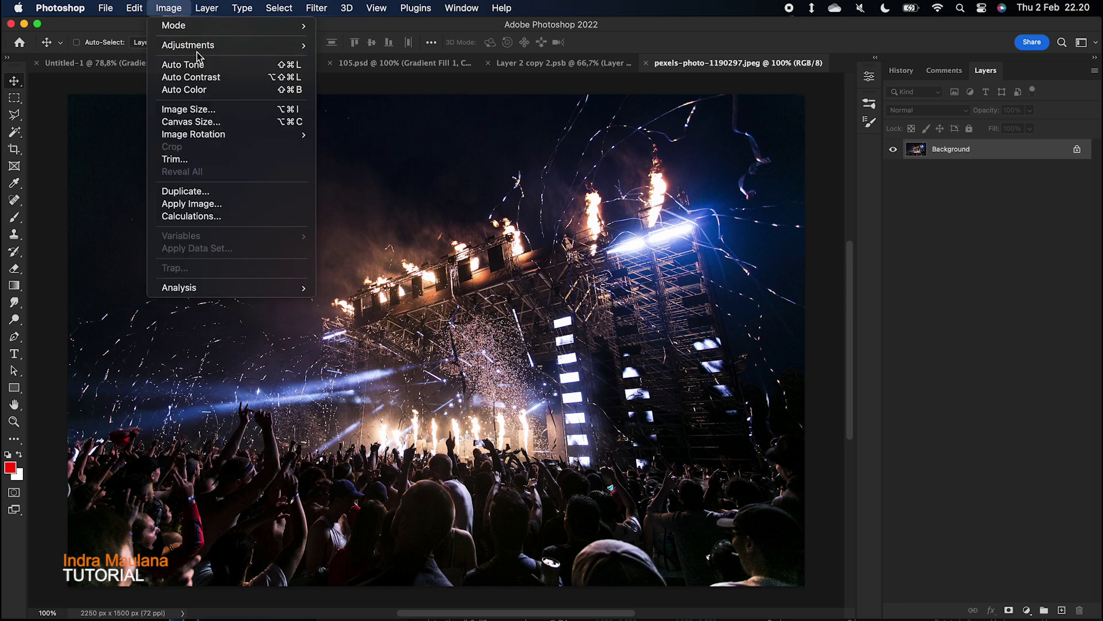
mouse_move(204, 47)
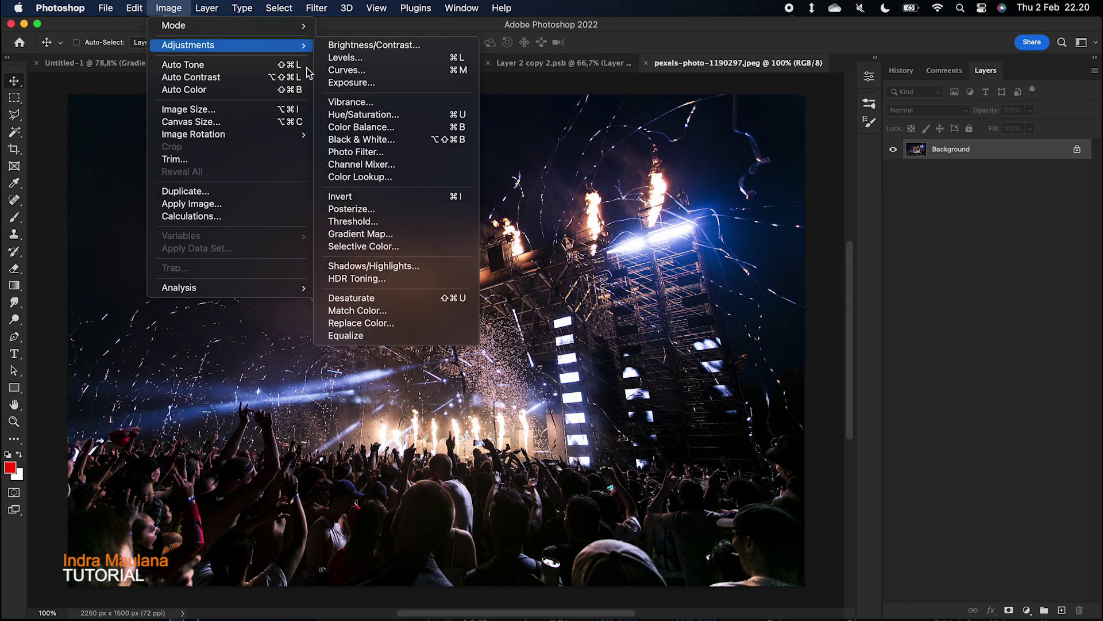
left_click(387, 145)
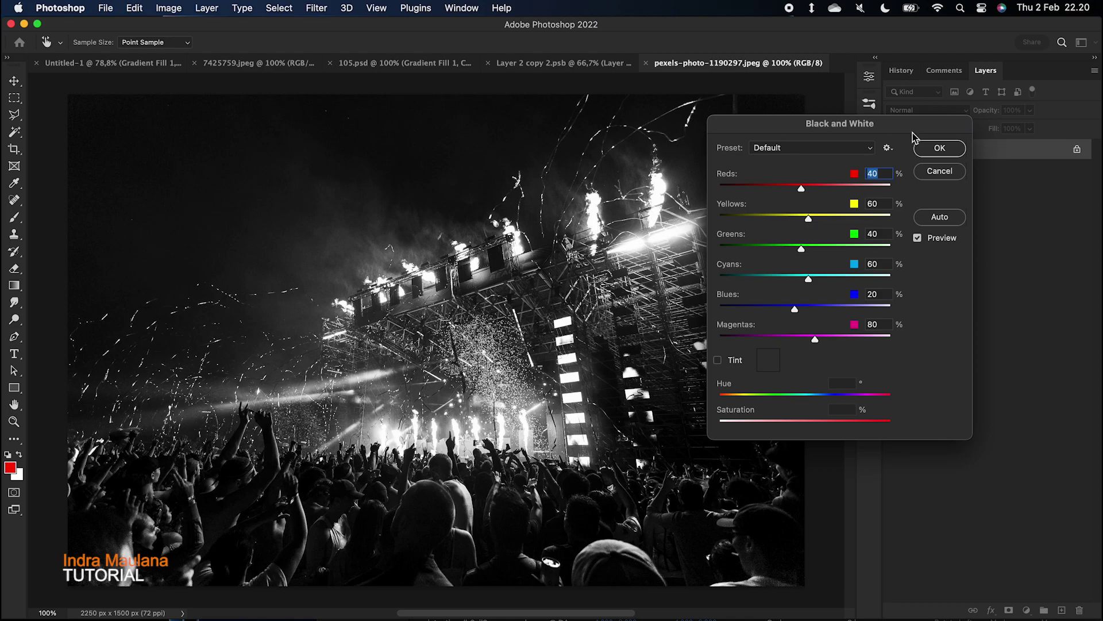
left_click(939, 148)
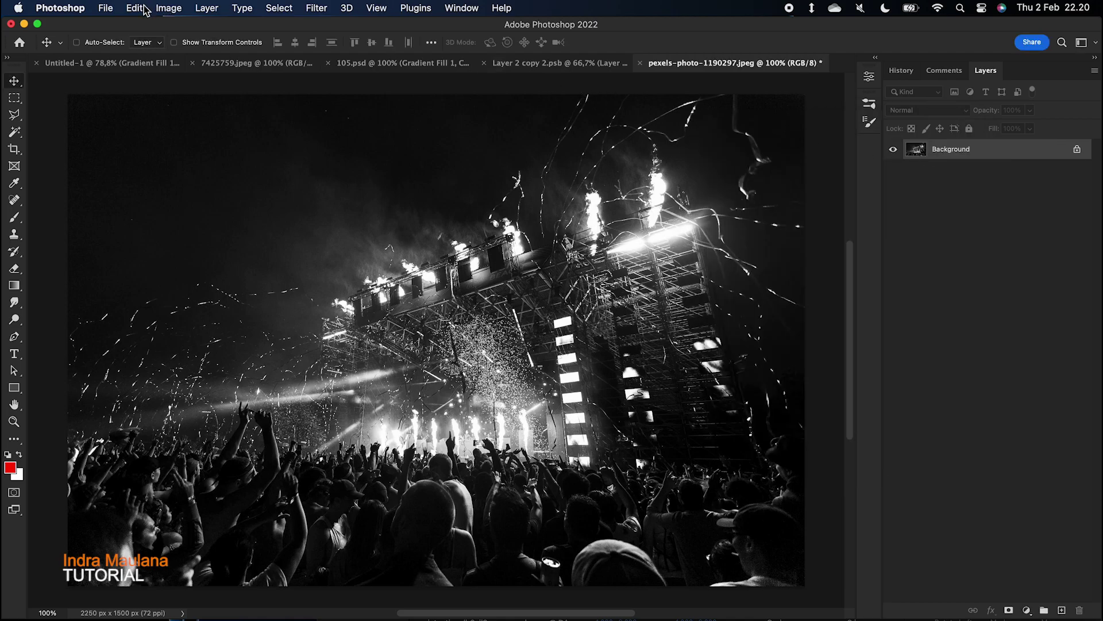
Copy the entire black-and-white concert photo and paste it into the Untitled-1 document
left_click(283, 12)
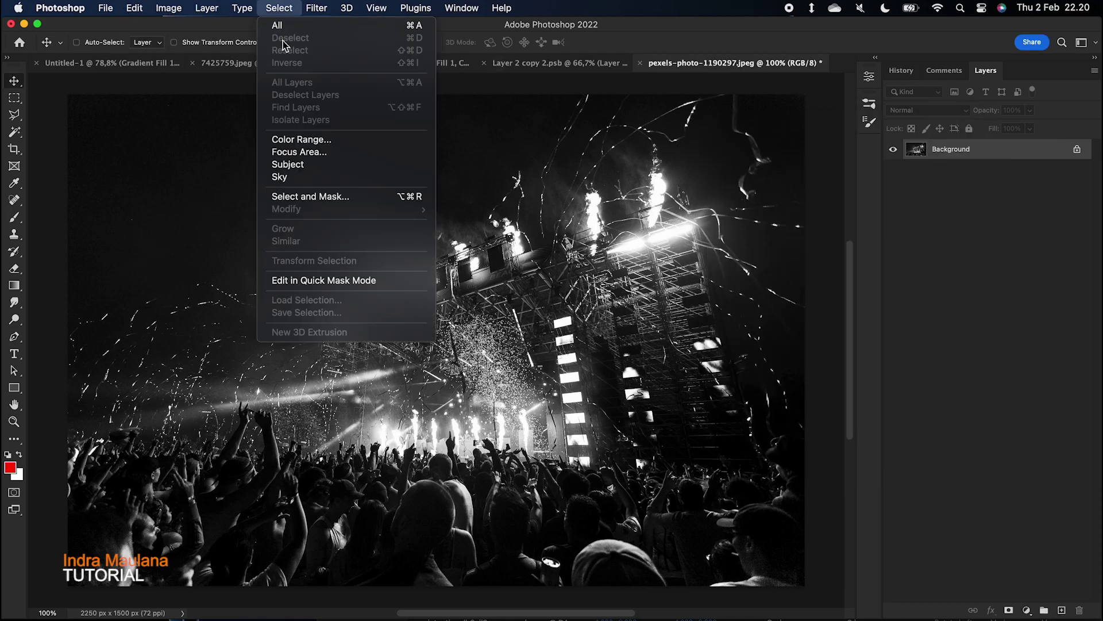
left_click(284, 31)
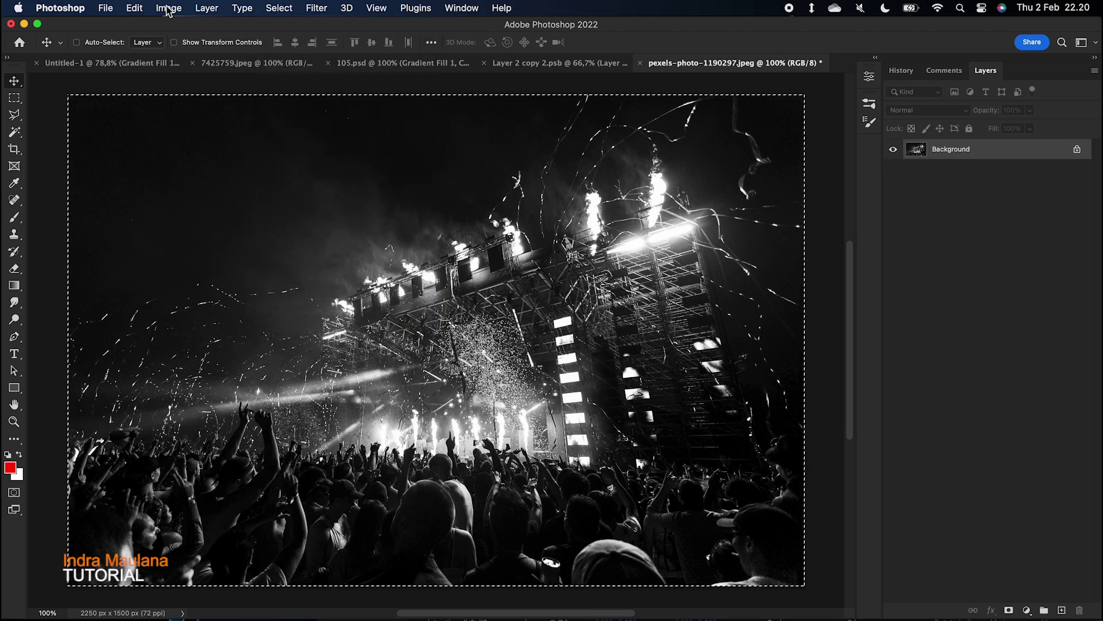
left_click(135, 8)
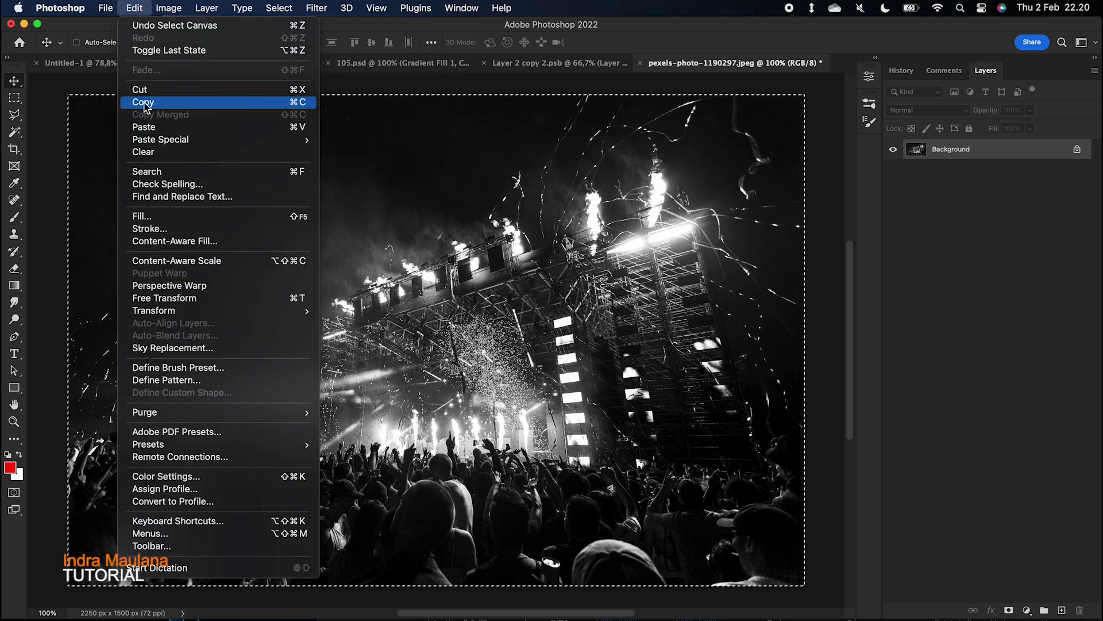
left_click(144, 103)
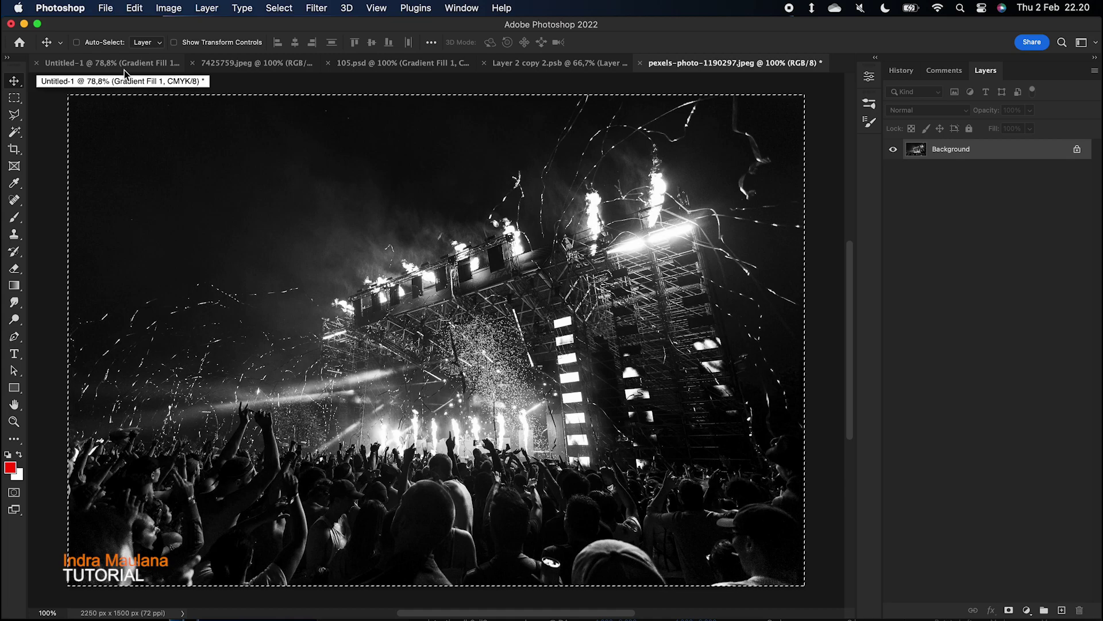
left_click(124, 68)
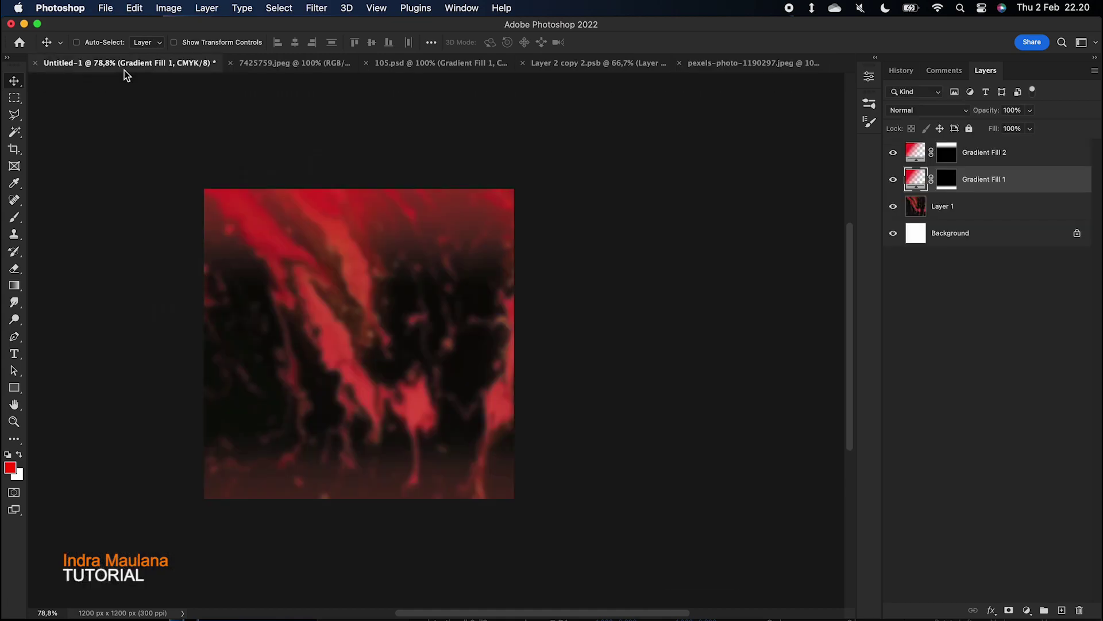
left_click(134, 7)
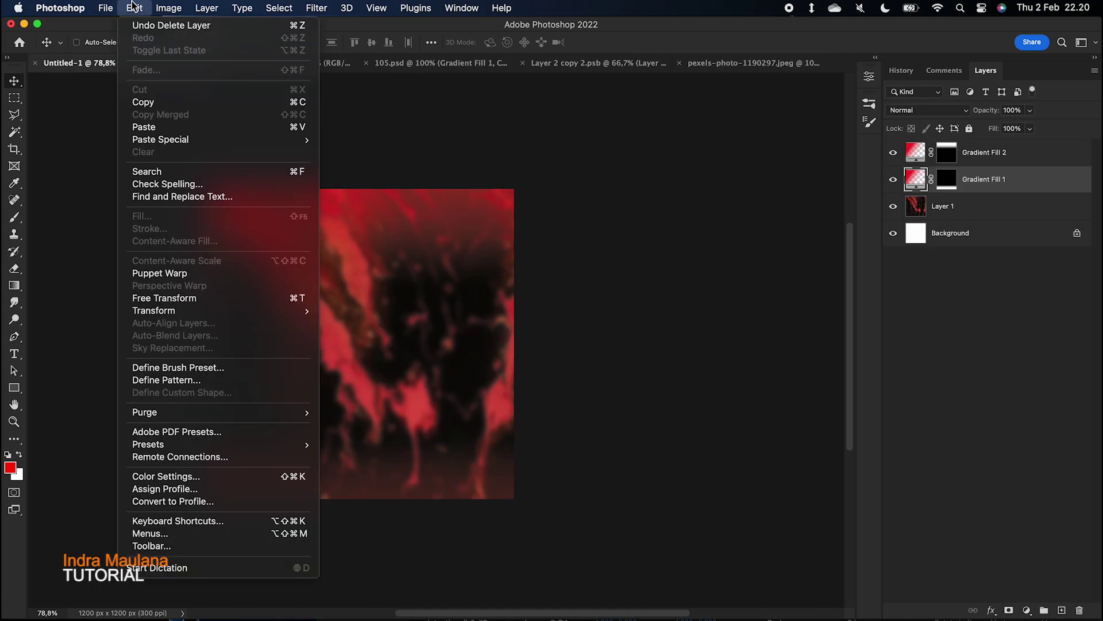
left_click(141, 128)
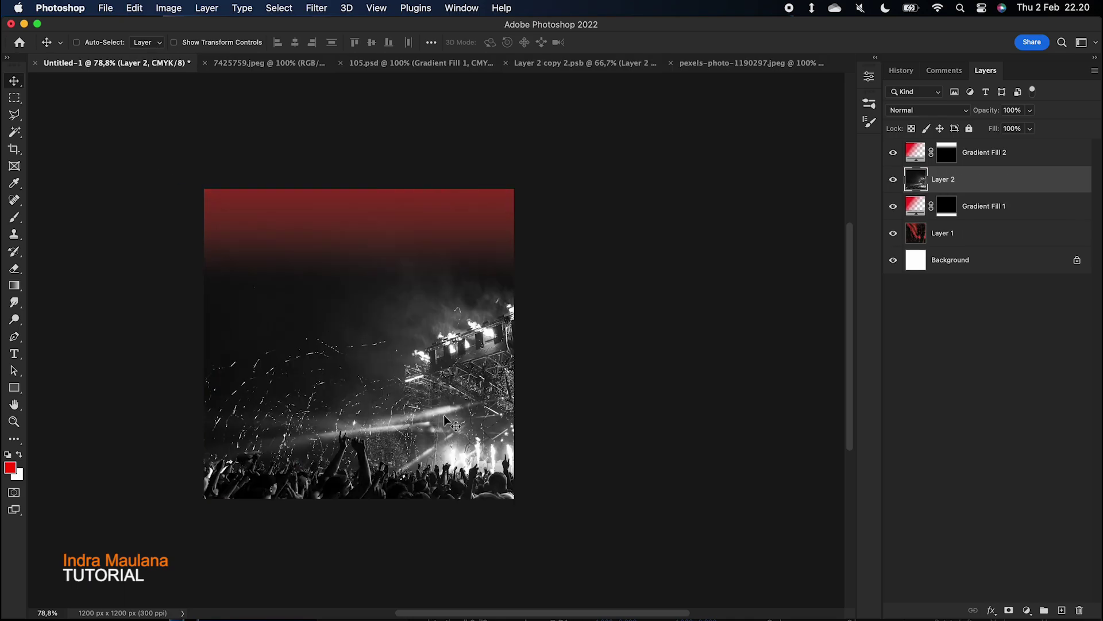
Scale the pasted concert photo down proportionally, leaving a narrow strip free along the canvas's lower edge, and move its layer above Gradient Fill 2
left_click(141, 7)
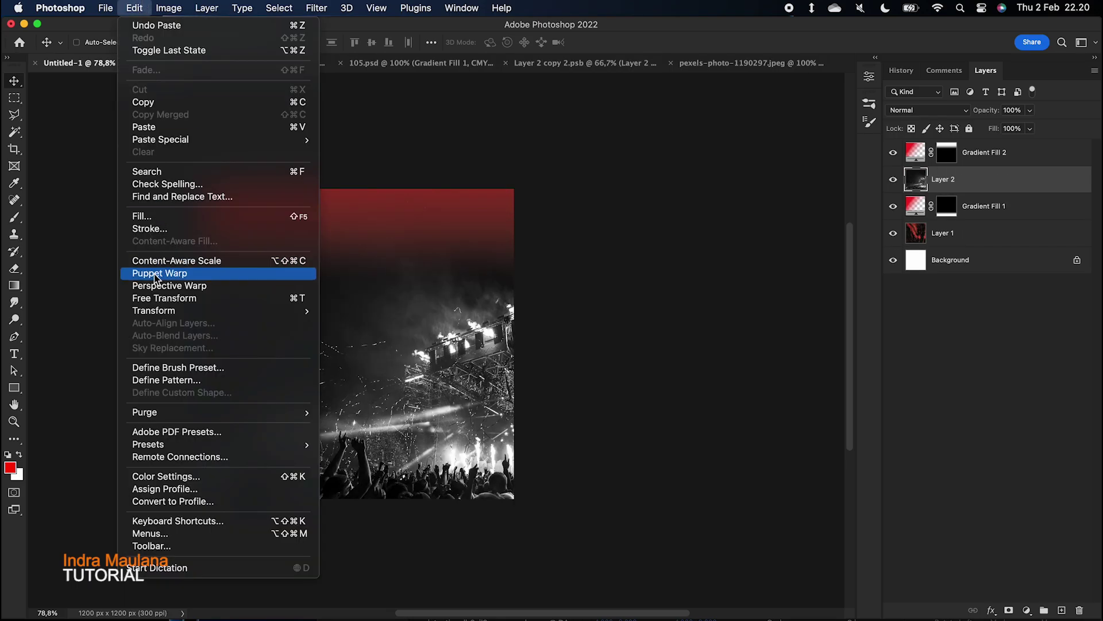
left_click(143, 297)
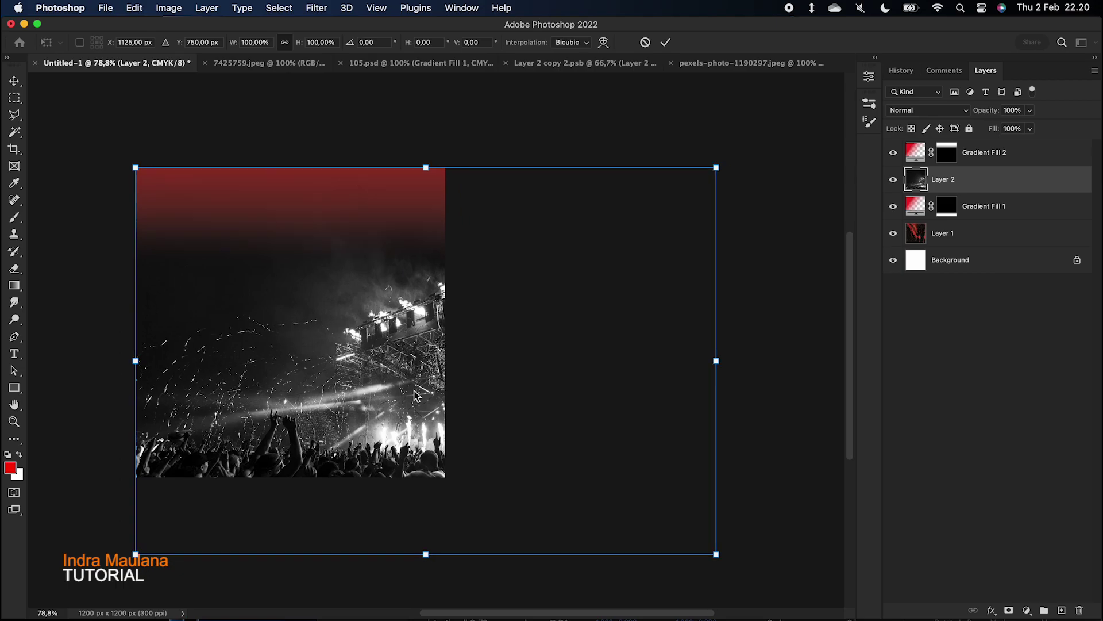
left_click_drag(716, 554, 530, 467)
left_click_drag(136, 441, 88, 473)
left_click_drag(345, 361, 340, 333)
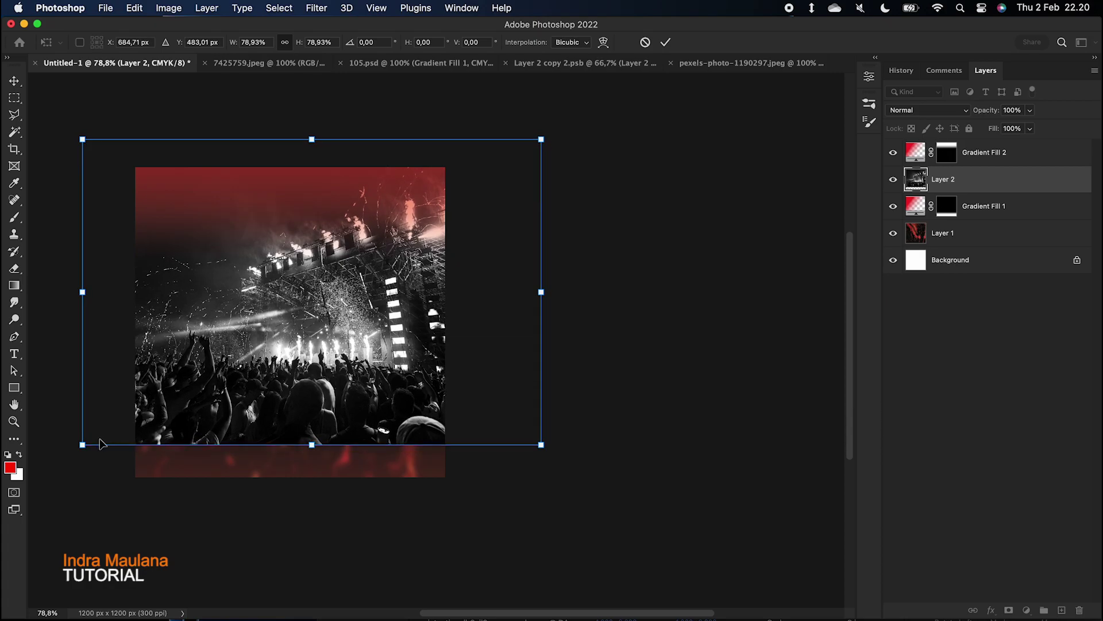
left_click_drag(83, 445, 69, 460)
left_click_drag(303, 337, 302, 338)
key("Return")
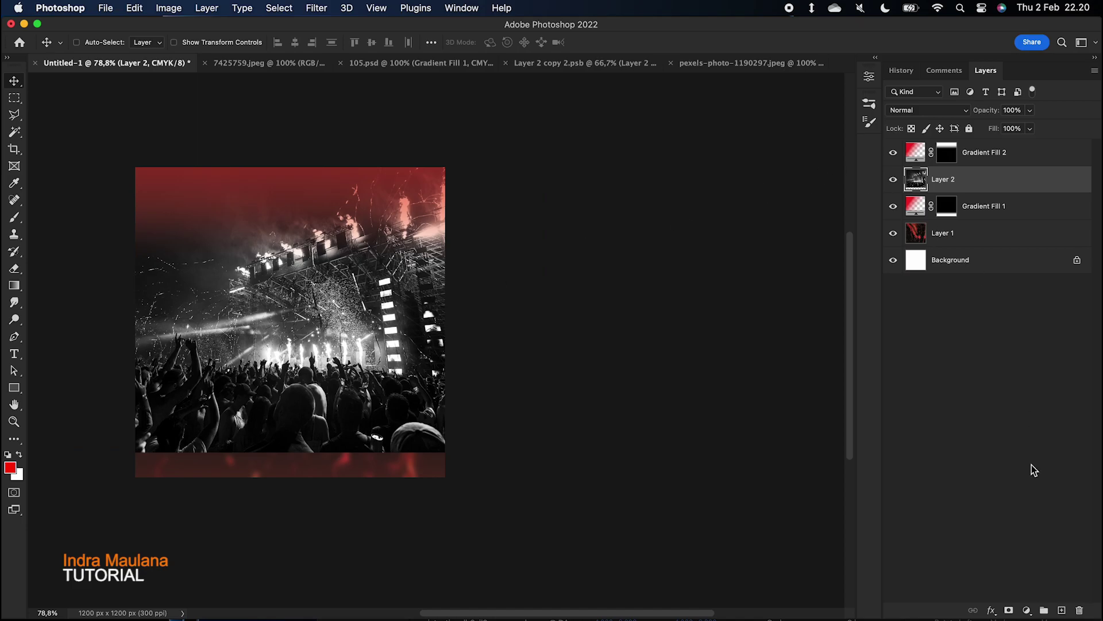
left_click_drag(985, 181, 978, 144)
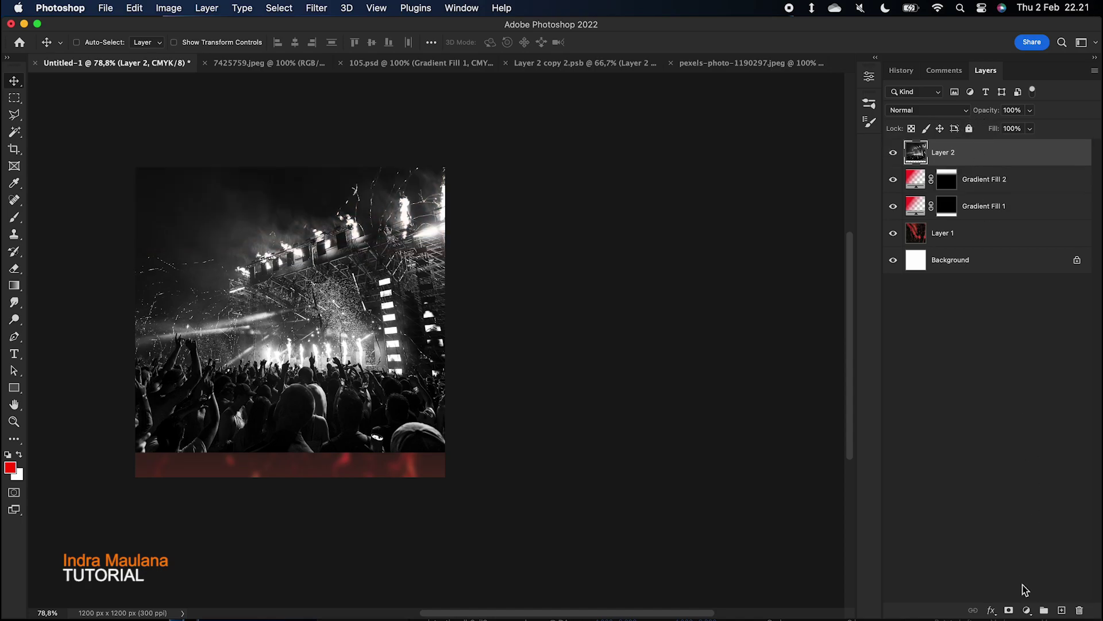
Add a mask to the concert photo layer and fade all its edges into the red background with inward black-to-transparent gradients
left_click(1010, 612)
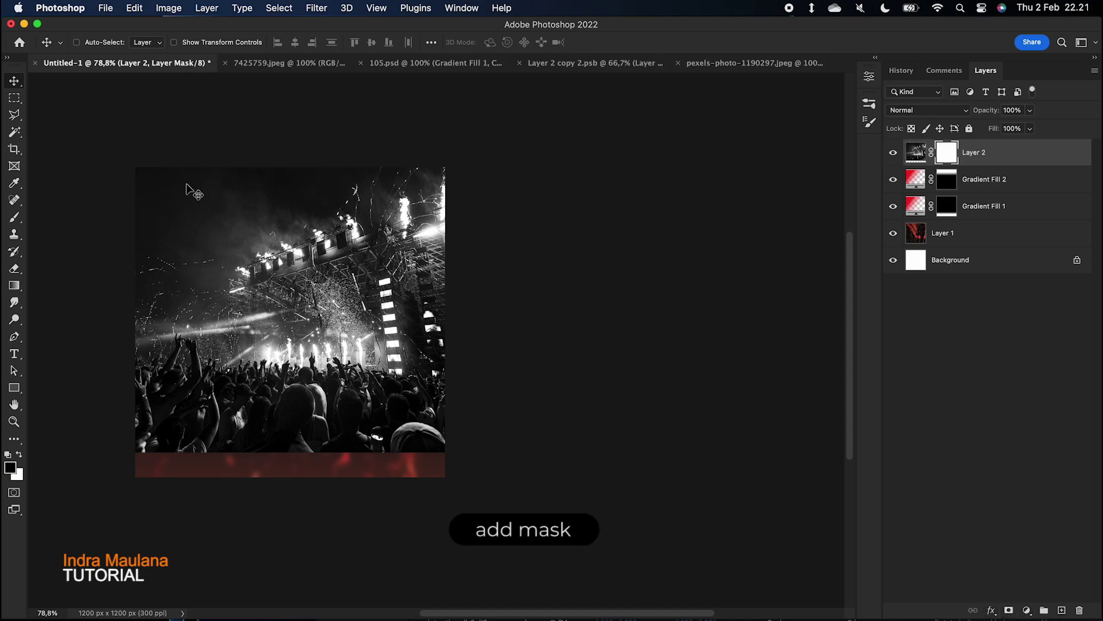
left_click(14, 286)
left_click_drag(436, 178, 378, 252)
left_click_drag(244, 179, 317, 331)
left_click_drag(290, 458, 287, 391)
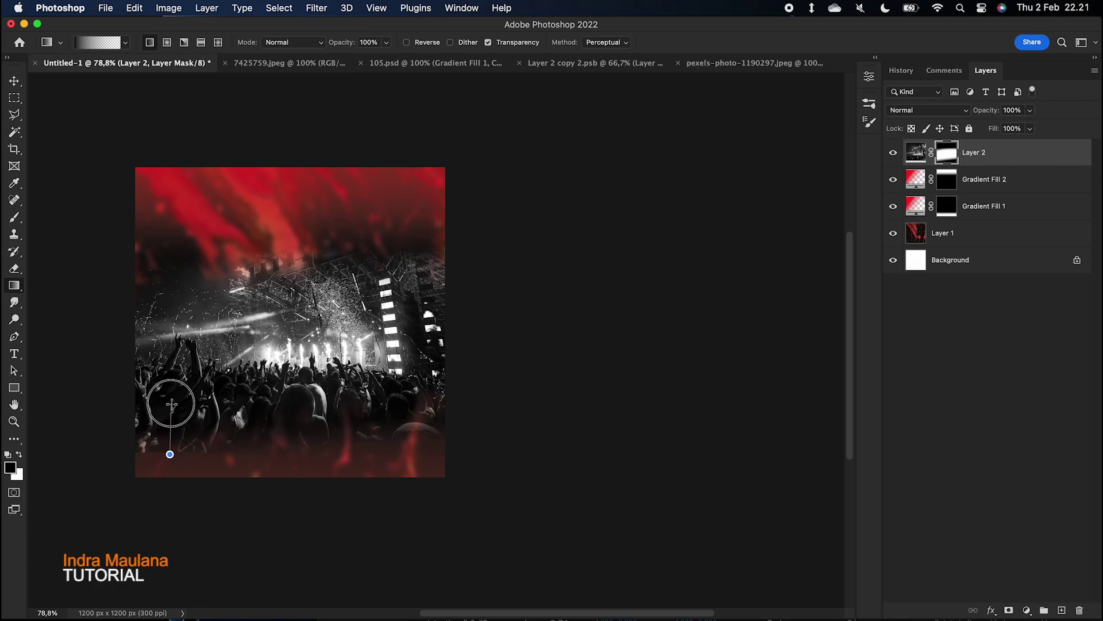
left_click_drag(122, 385, 177, 326)
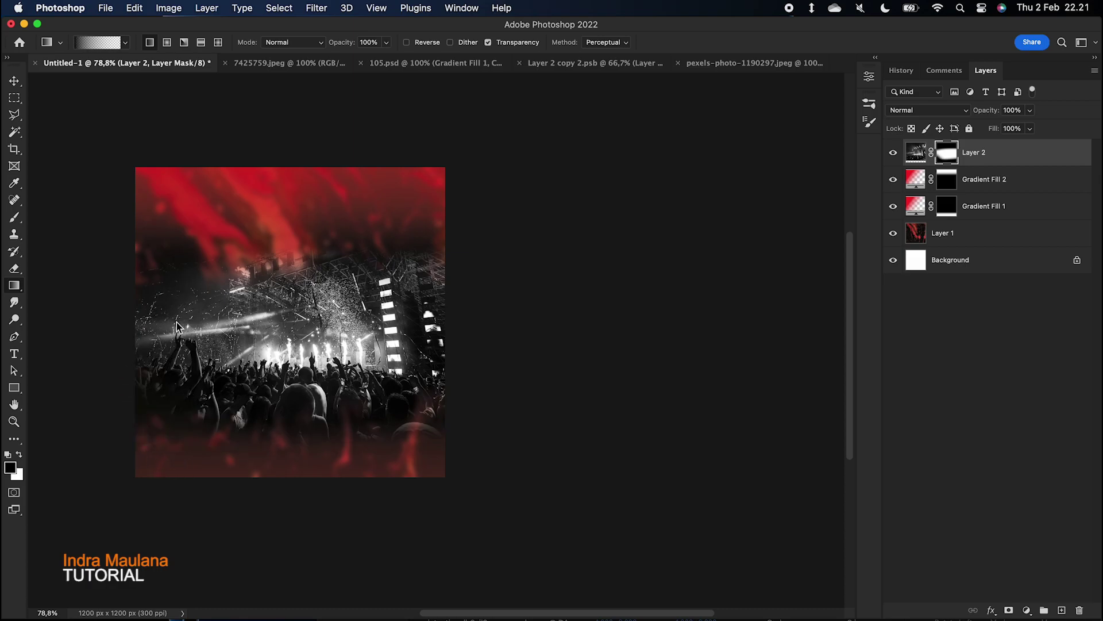
left_click_drag(449, 315, 425, 331)
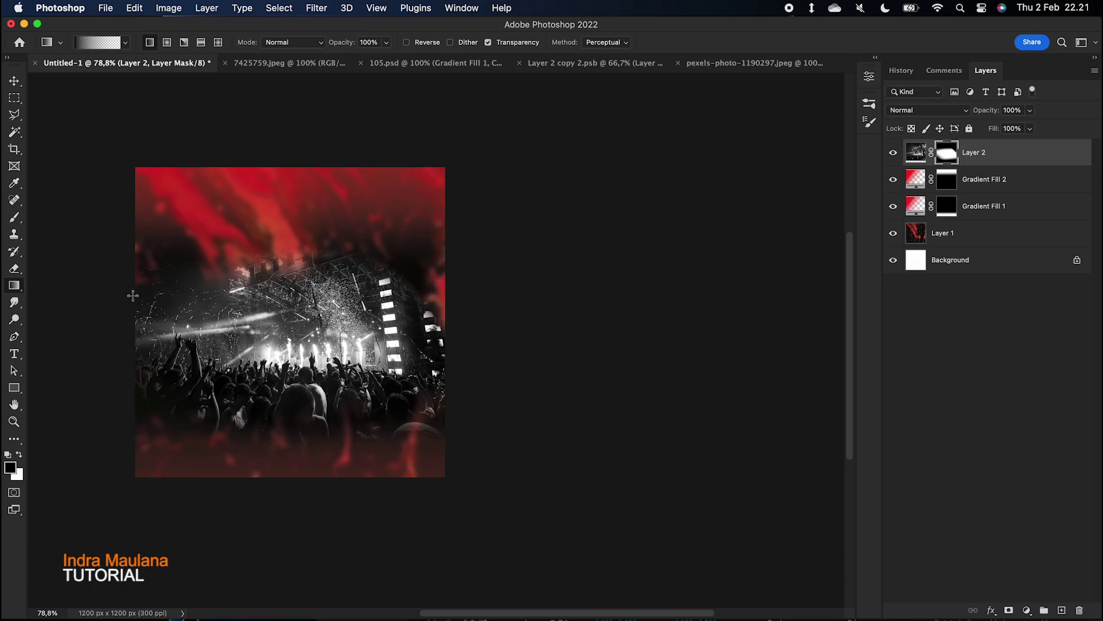
left_click_drag(142, 324, 205, 320)
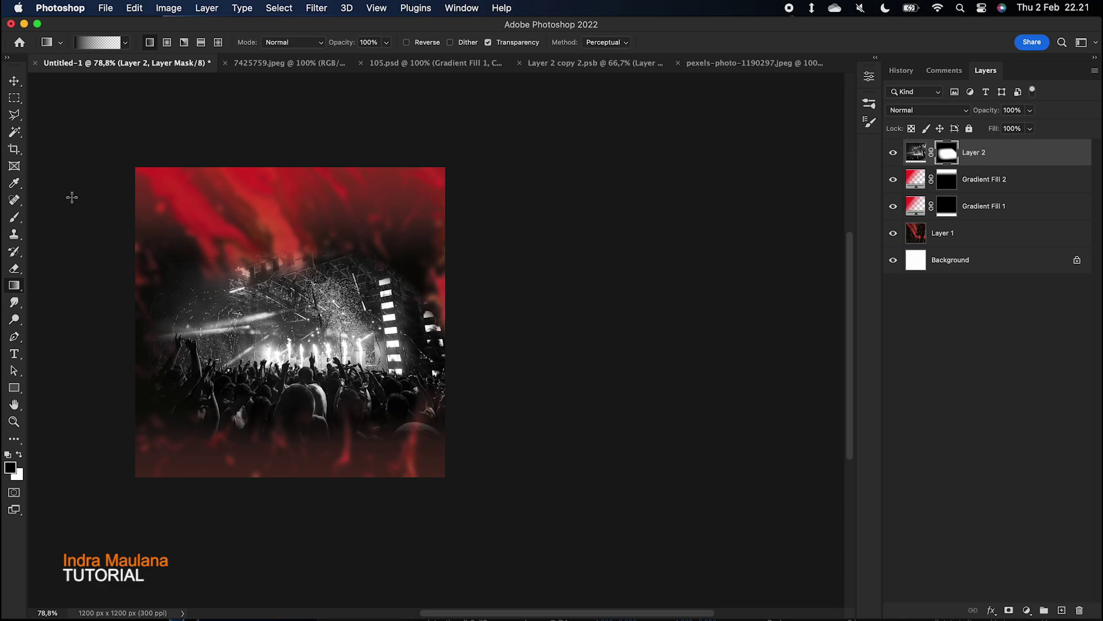
left_click(15, 81)
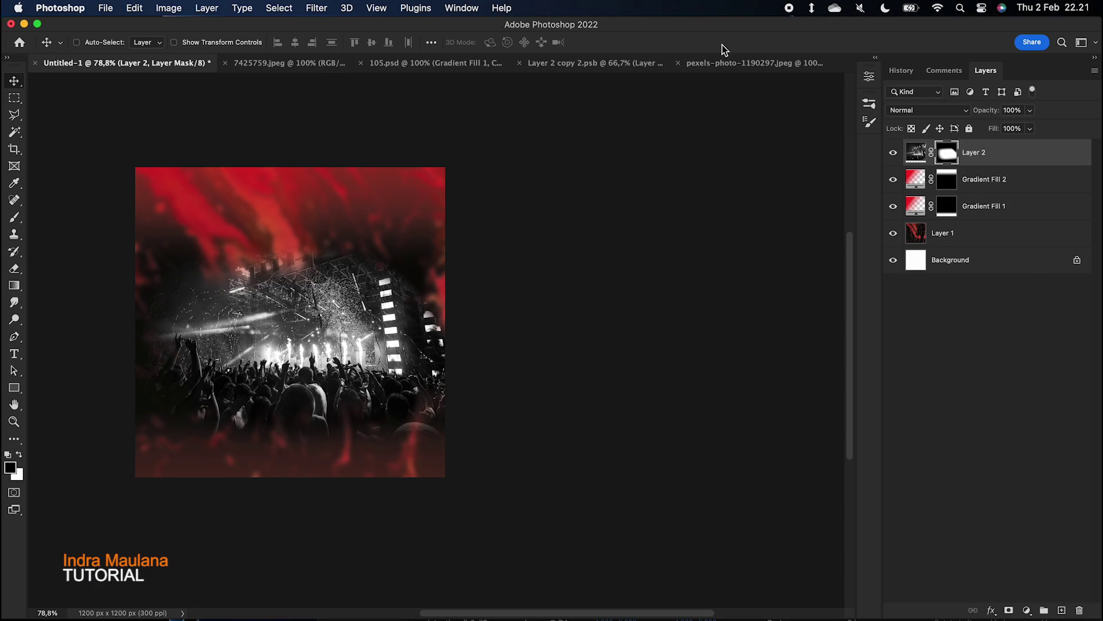
Look through the open 7425759.jpeg, 105.psd and Layer 2 copy 2.psb documents to review the source elements and finished layers
left_click(287, 68)
left_click(424, 65)
left_click(591, 67)
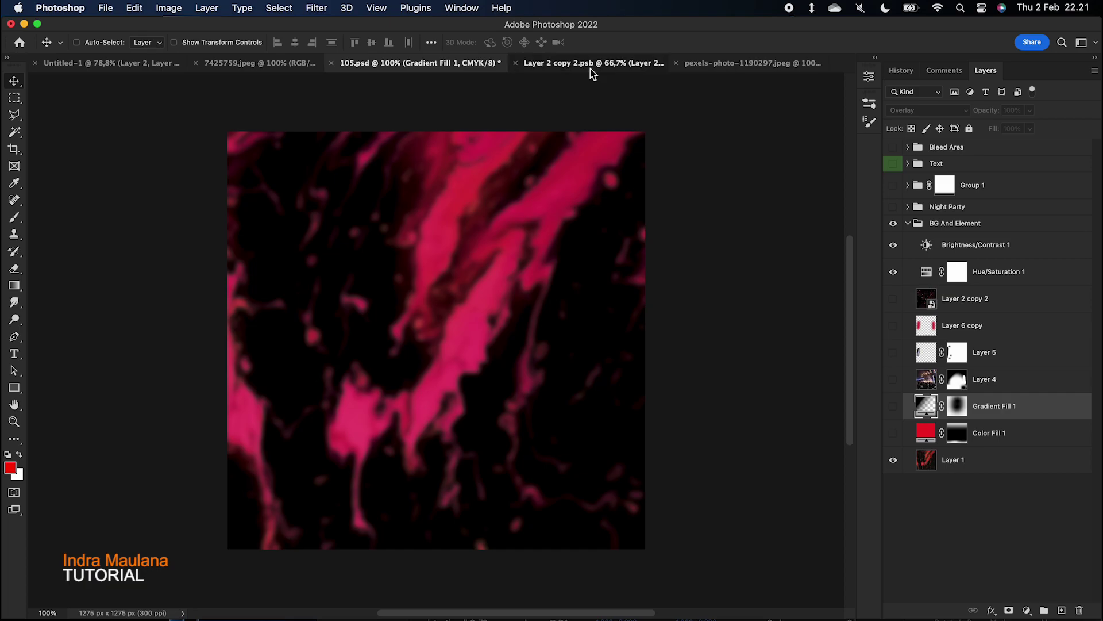
left_click(392, 69)
double_click(927, 300)
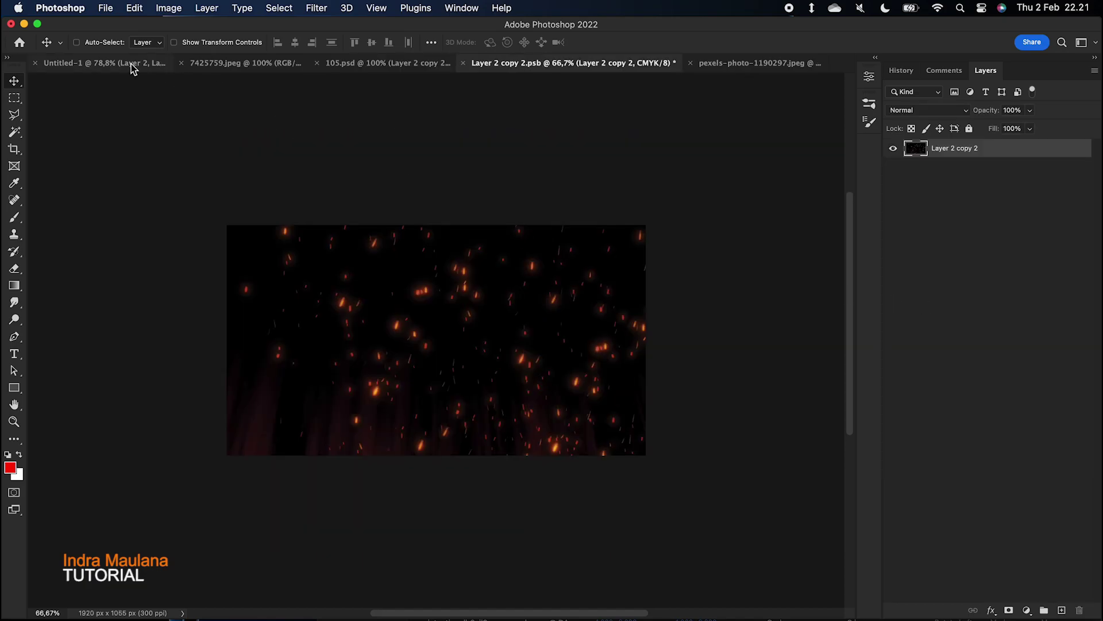
left_click(115, 62)
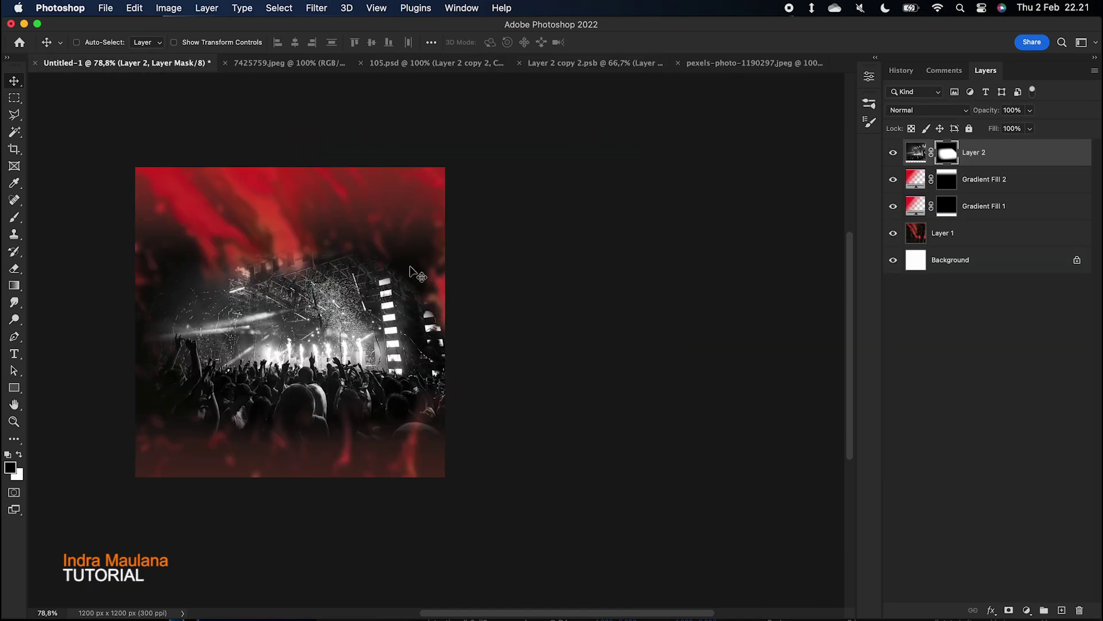
scroll(409, 270, "left", 2)
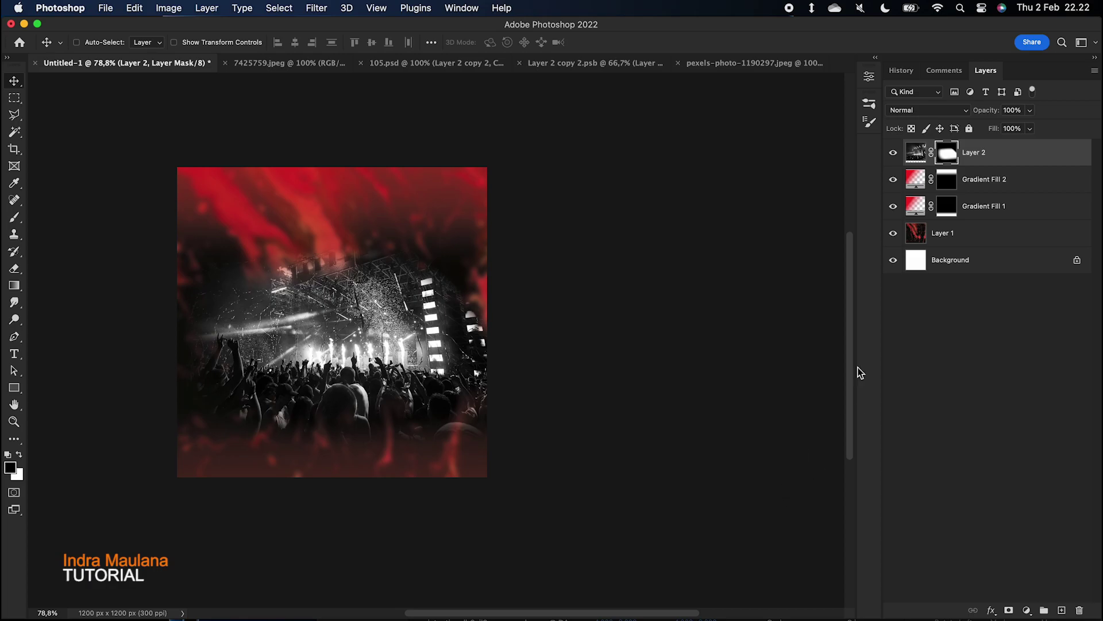
left_click(985, 181)
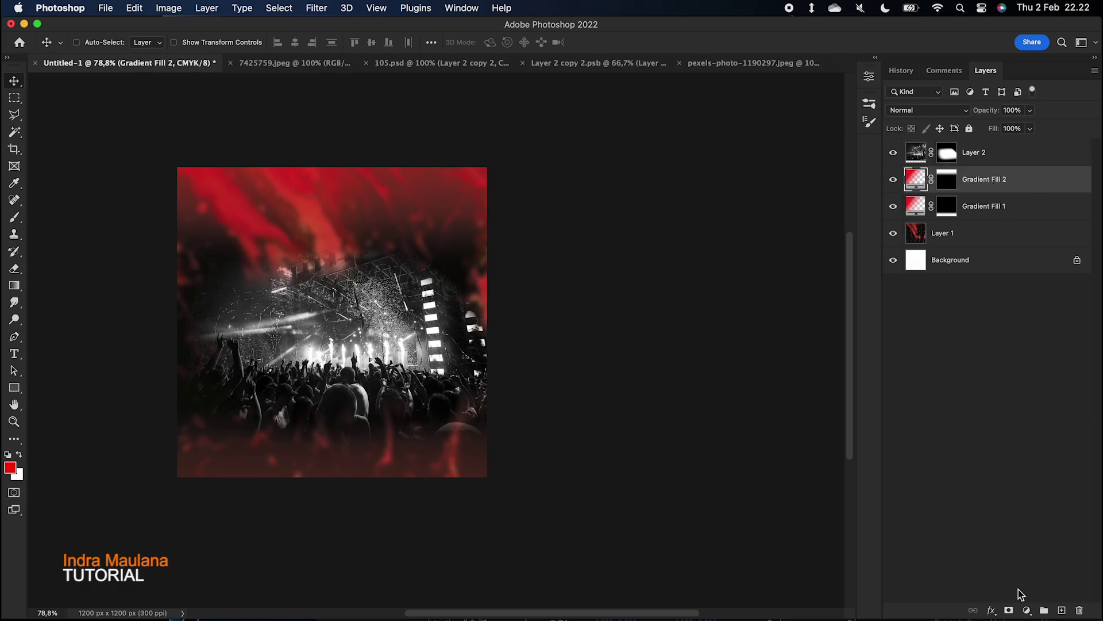
left_click(1028, 611)
left_click(1030, 611)
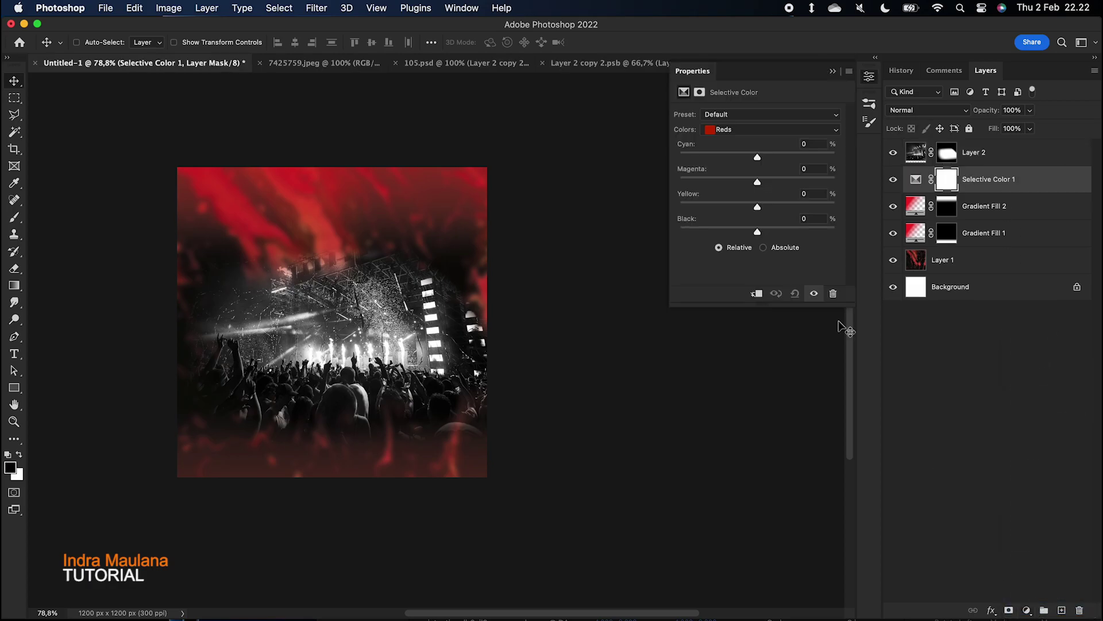
left_click(833, 70)
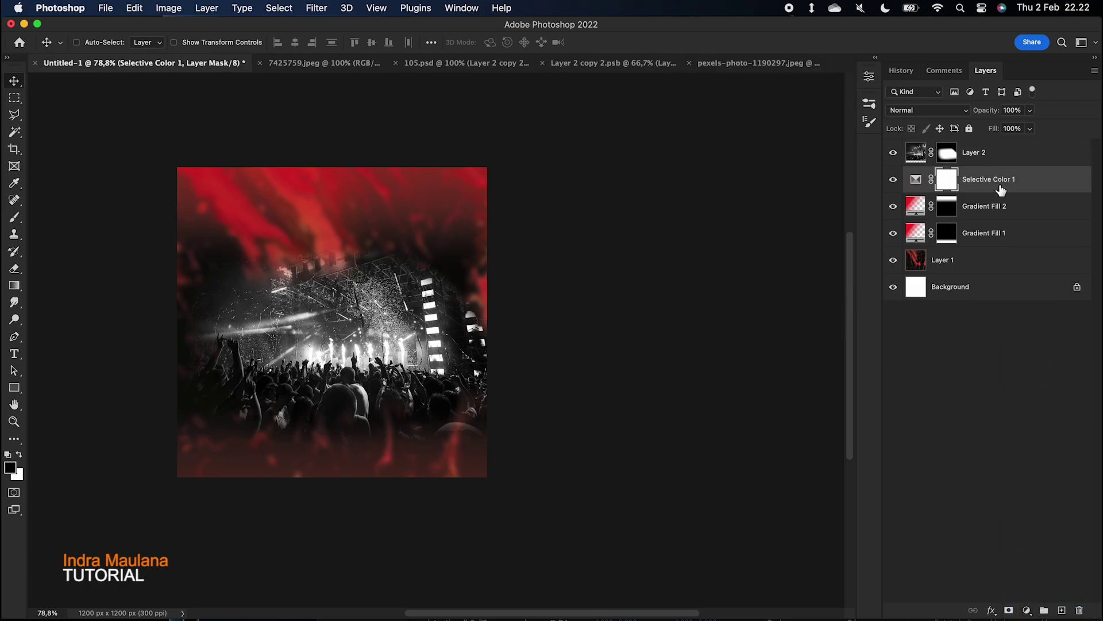
left_click(1001, 190)
left_click(8, 455)
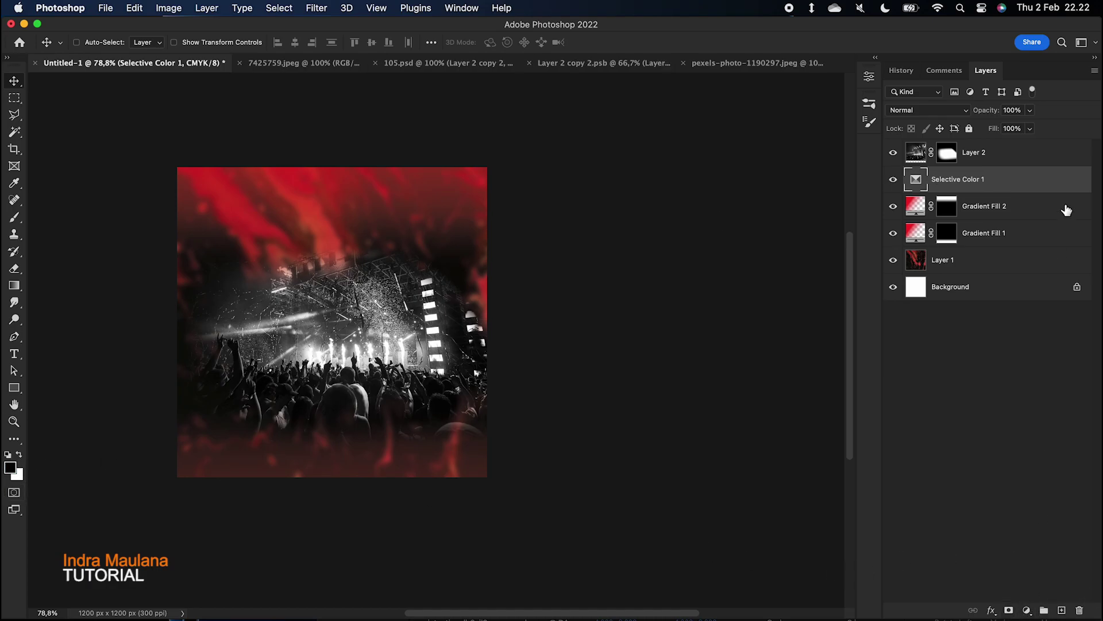
key("BackSpace")
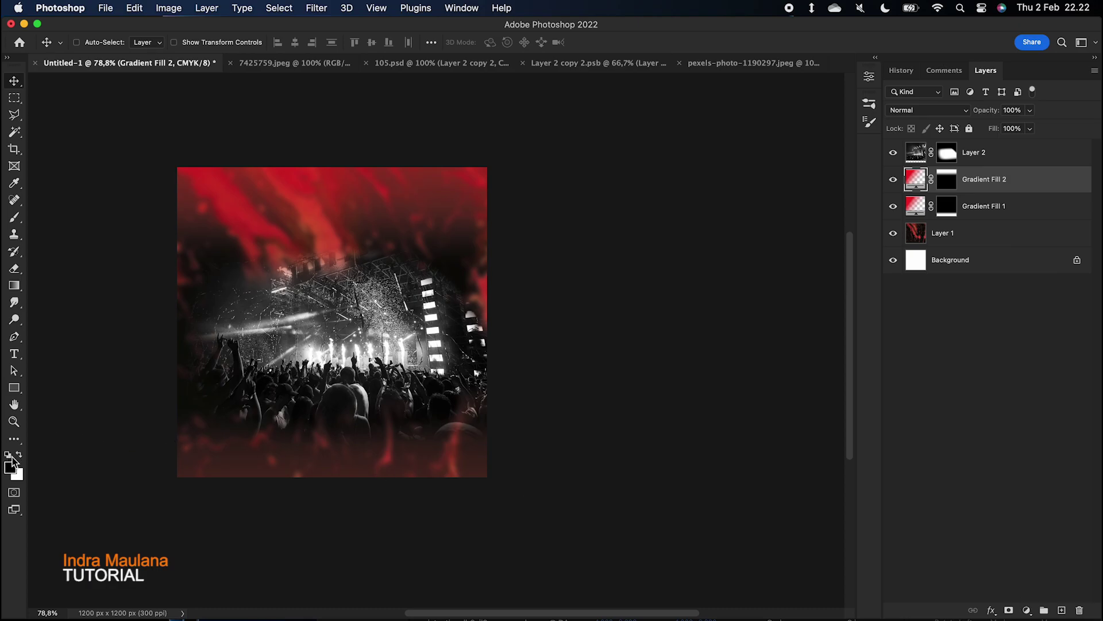
Add a reversed radial black-to-transparent gradient fill layer above Gradient Fill 2 at 100% scale, shifting its centre slightly upward
left_click(1027, 613)
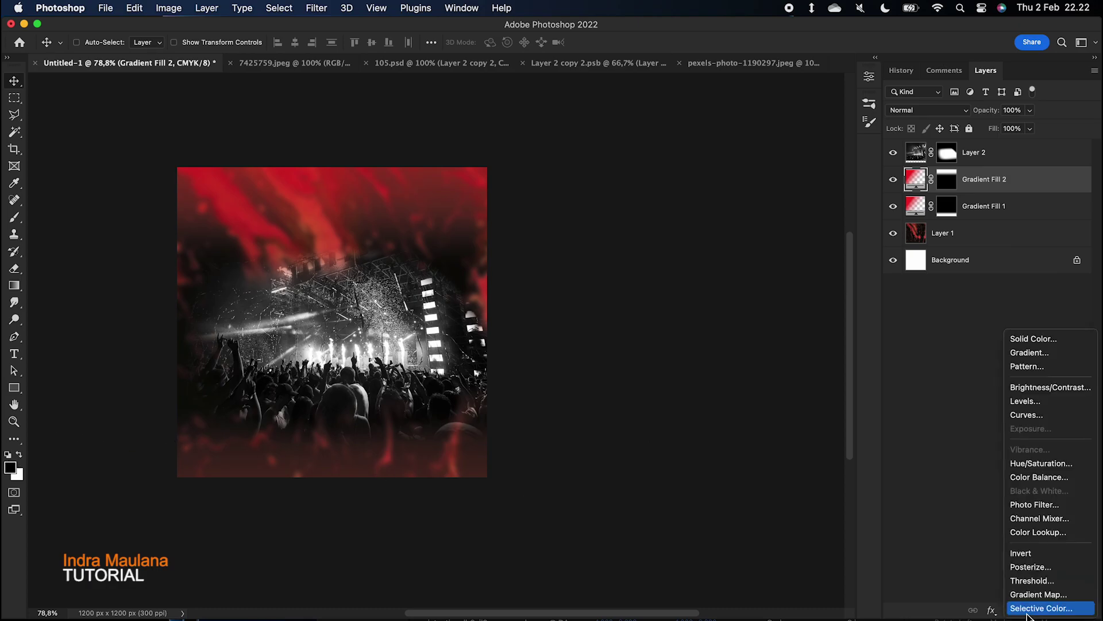
left_click(1042, 354)
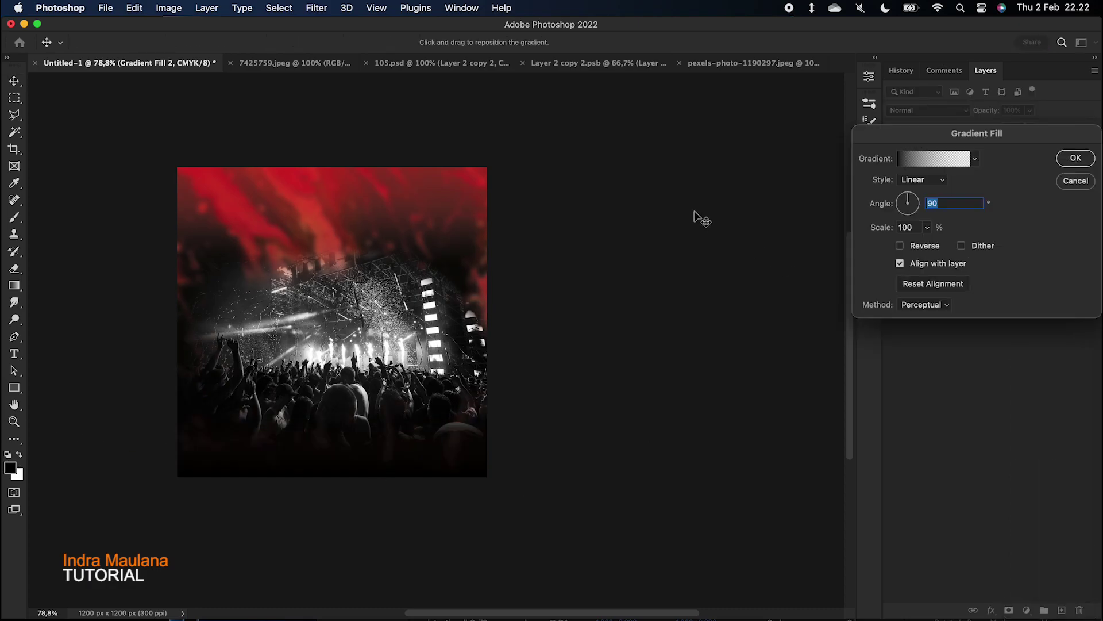
left_click(910, 177)
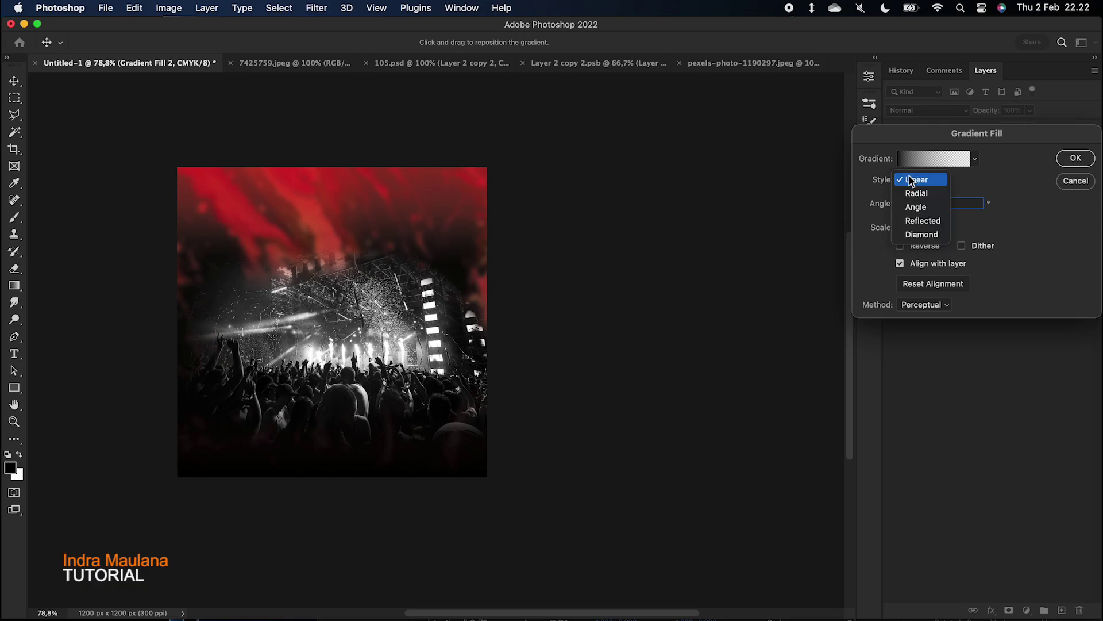
left_click(911, 194)
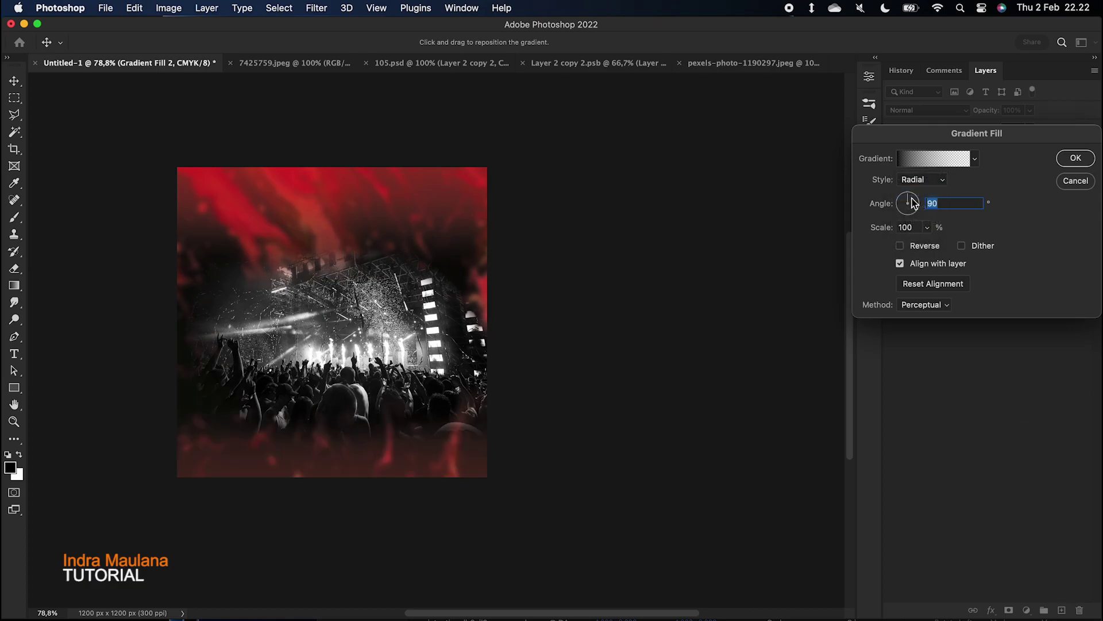
left_click(900, 246)
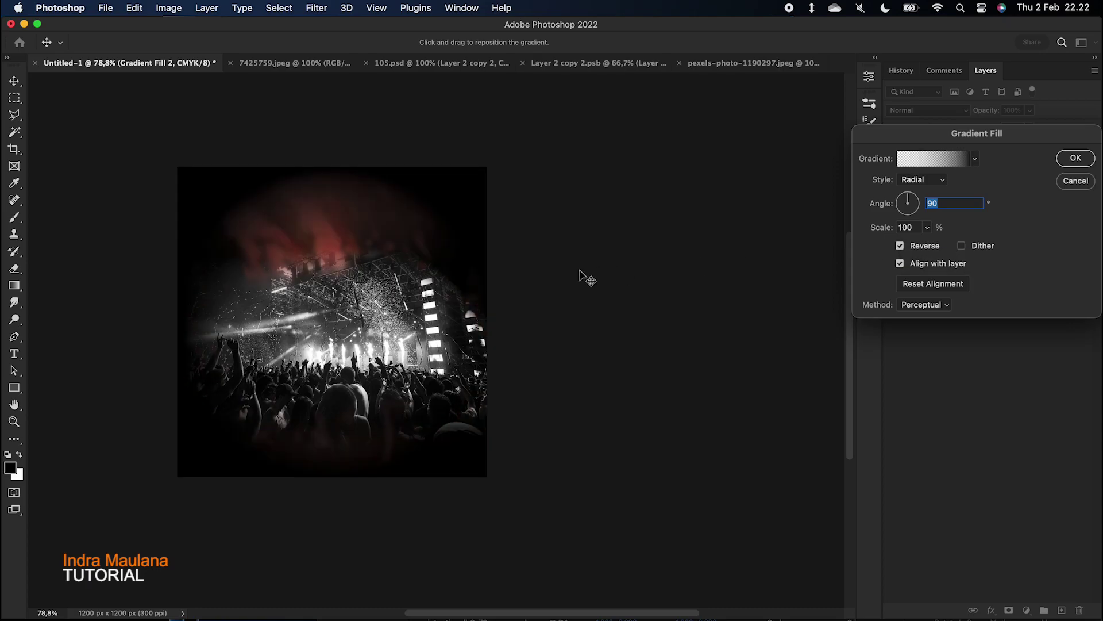
mouse_move(332, 279)
left_mouse_down()
mouse_move(340, 239)
mouse_move(338, 268)
left_mouse_up()
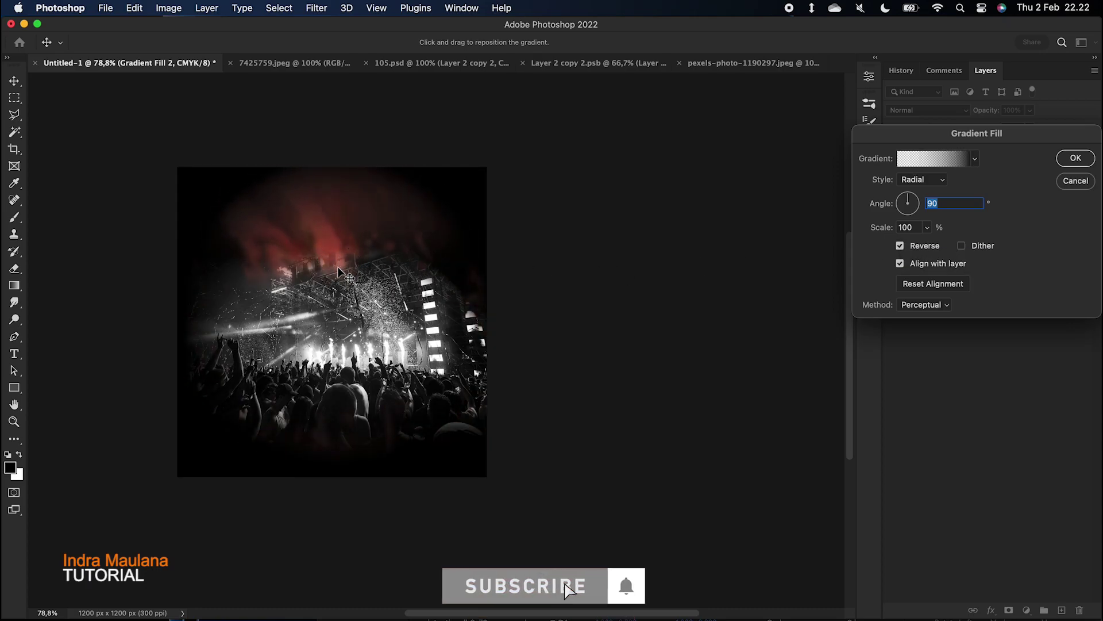
left_click(1076, 157)
Paint black on the Gradient Fill 3 mask with a soft 1000 px brush to clear the vignette from the canvas's middle, top and bottom
left_click(941, 184)
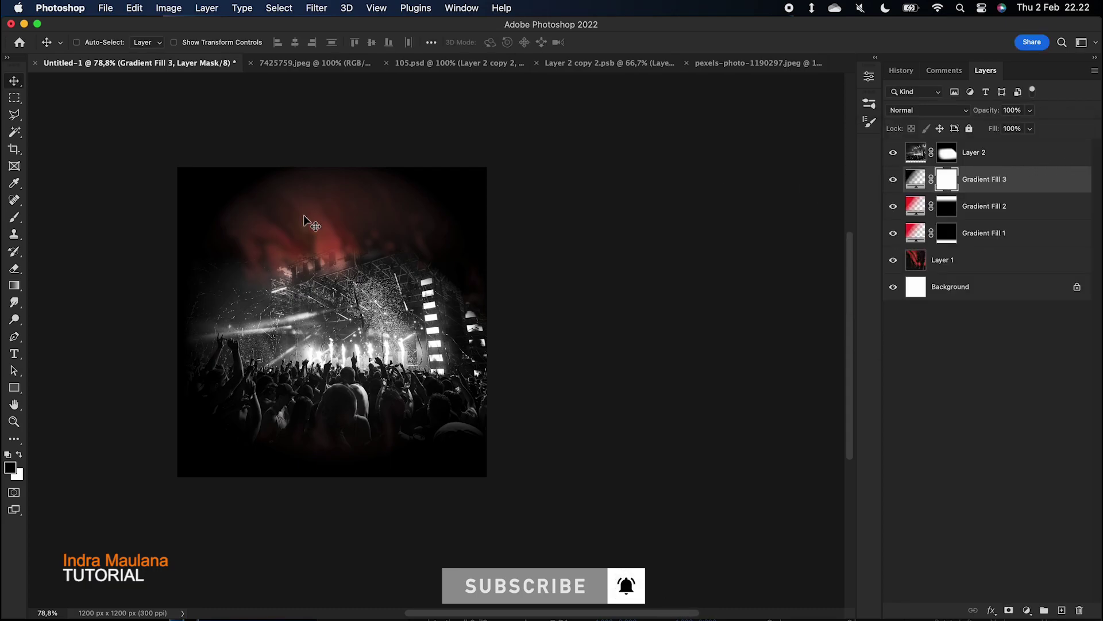
left_click(14, 218)
key("[")
left_click(335, 326)
left_click(335, 413)
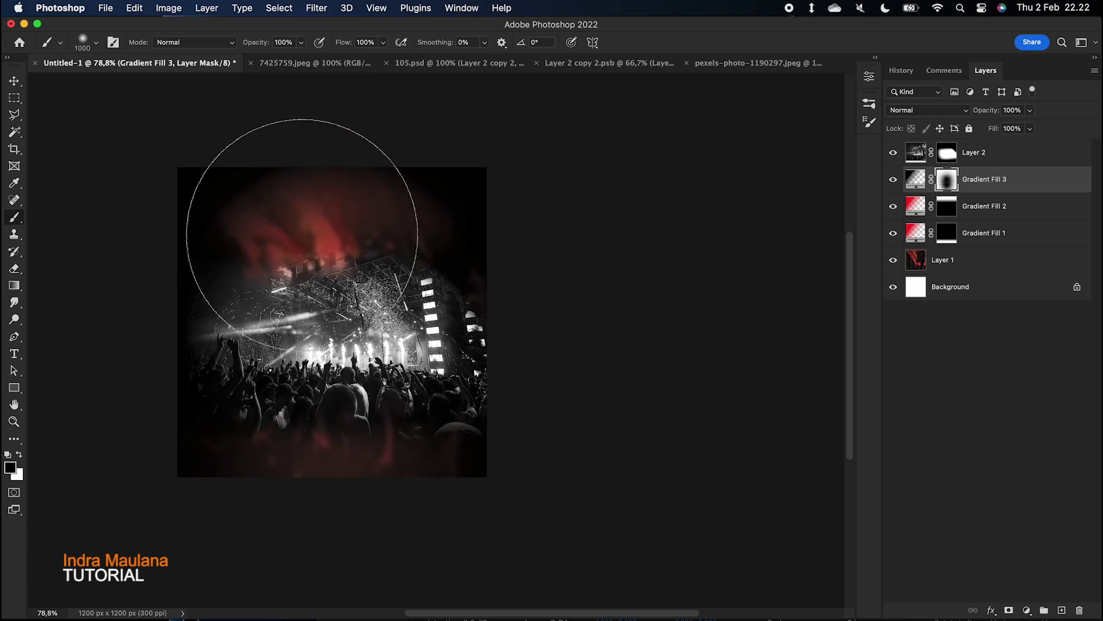
left_click(308, 235)
left_click(351, 213)
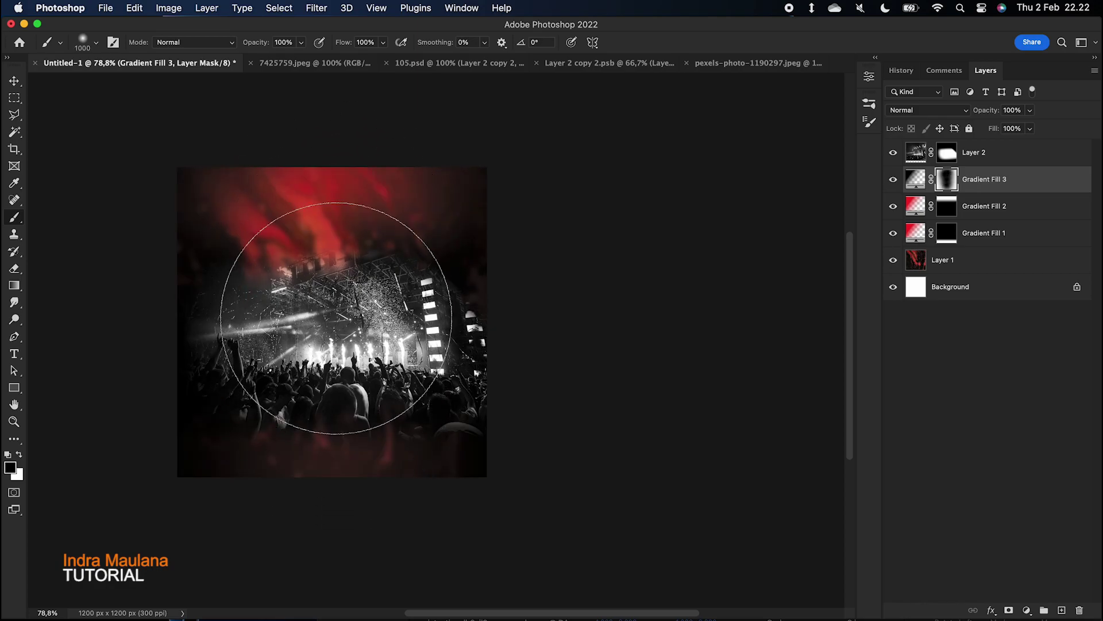
Lower the Gradient Fill 3 layer's opacity to 55% and compare the design with and without it
left_click(15, 81)
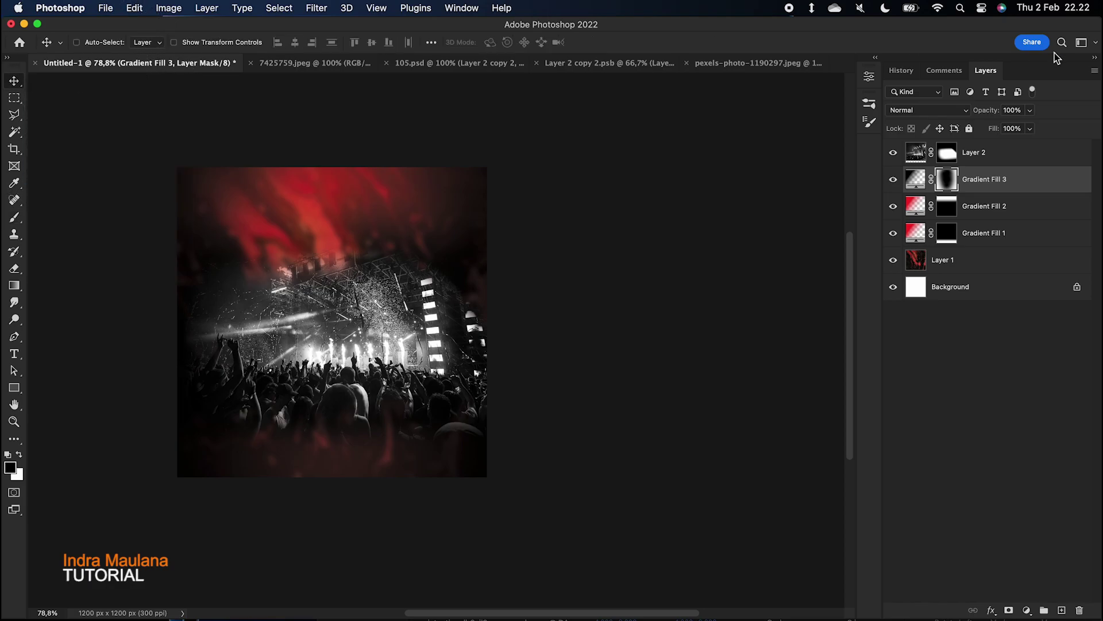
left_click_drag(986, 112, 955, 114)
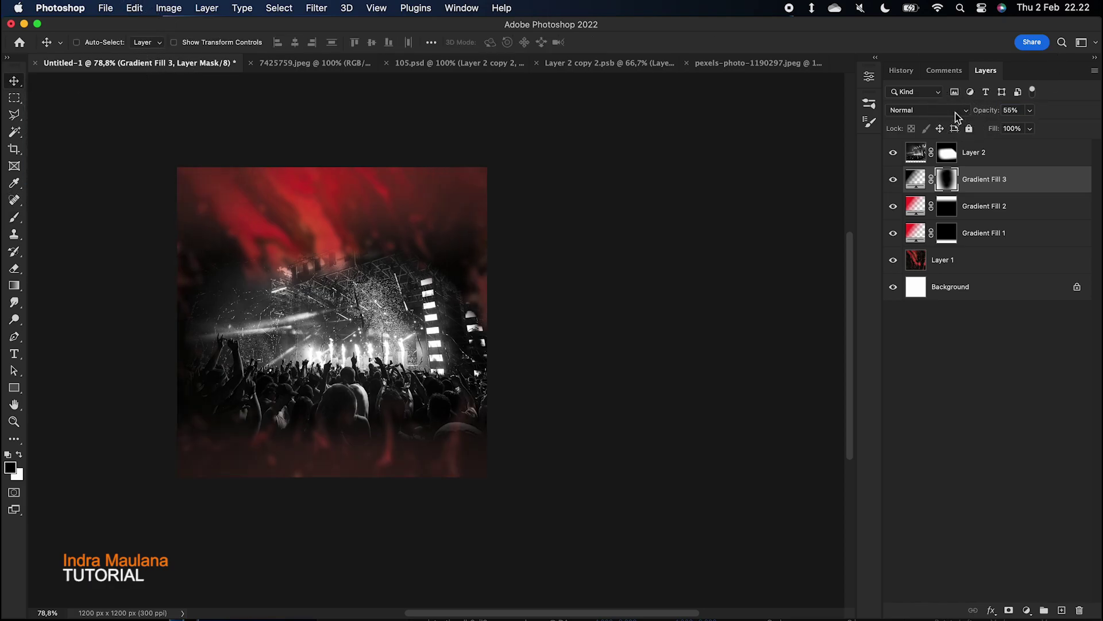
left_click(893, 182)
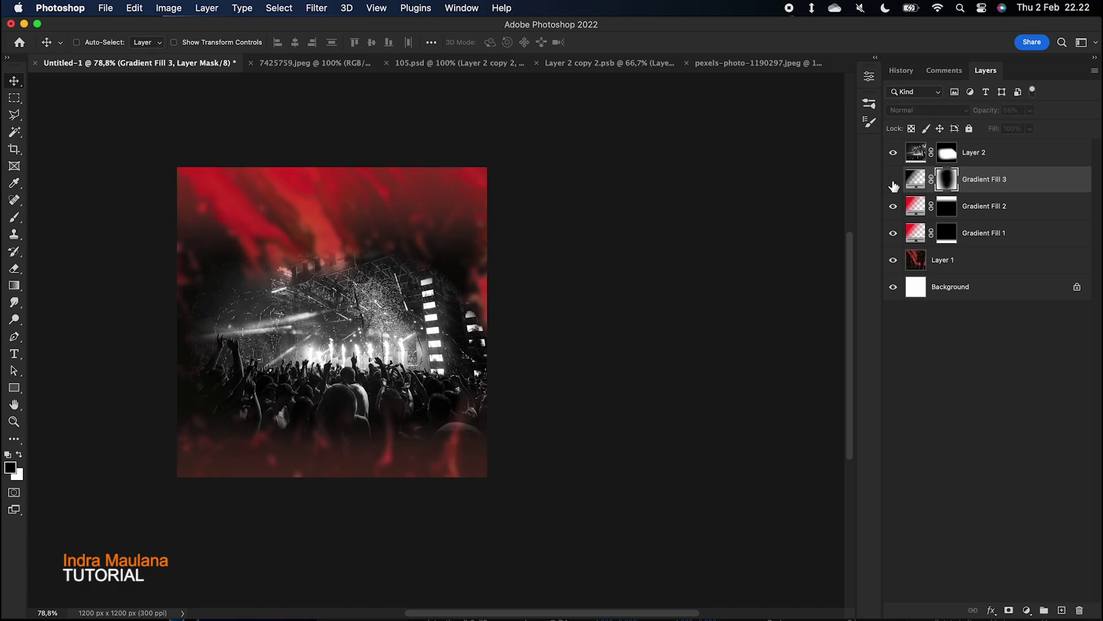
left_click(894, 184)
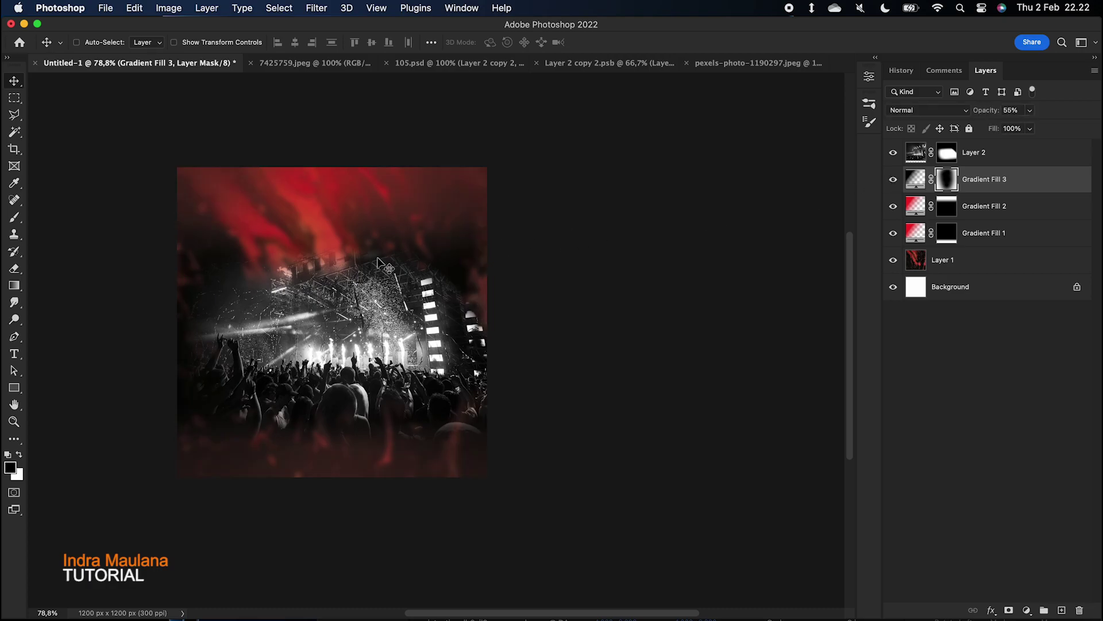
scroll(384, 264, "up", 2)
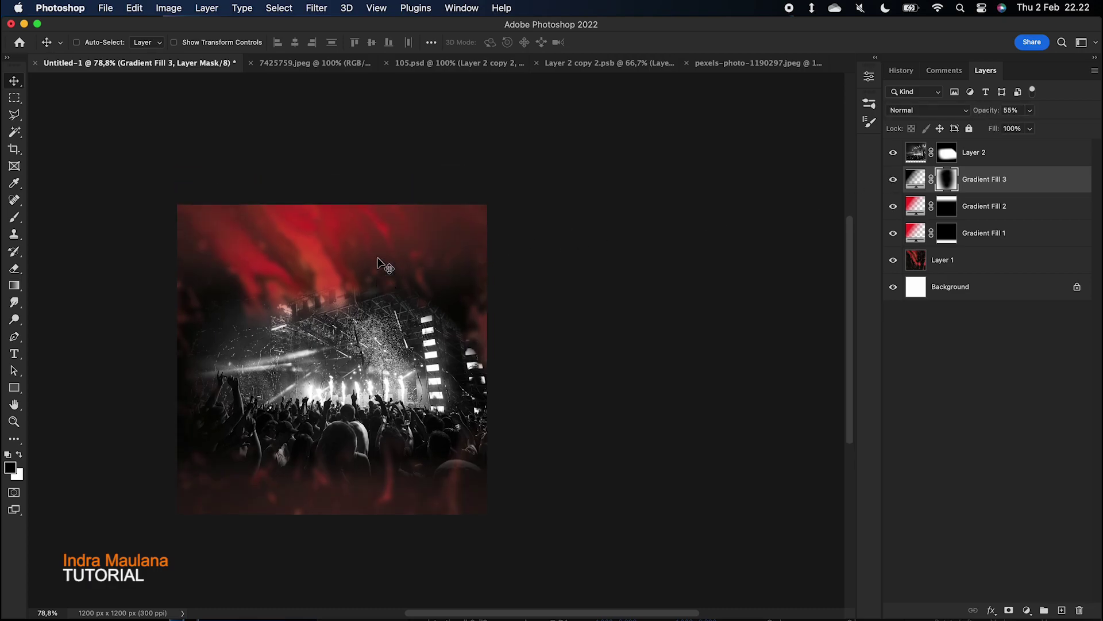
Select and copy the entire fire sparks image in Layer 2 copy 2.psb
left_click(718, 63)
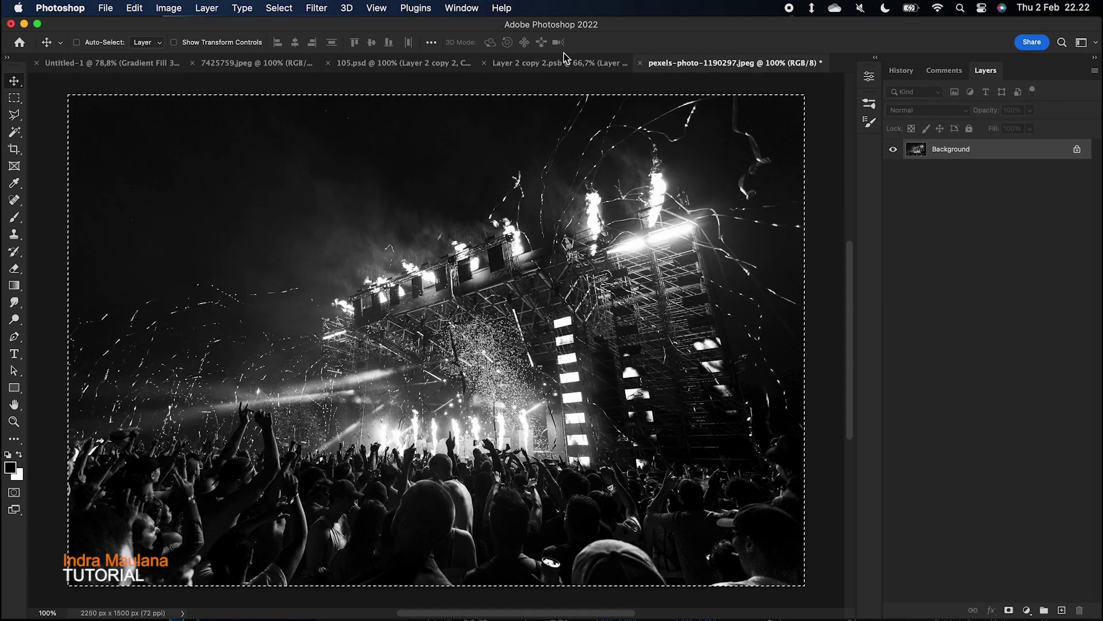
left_click(552, 63)
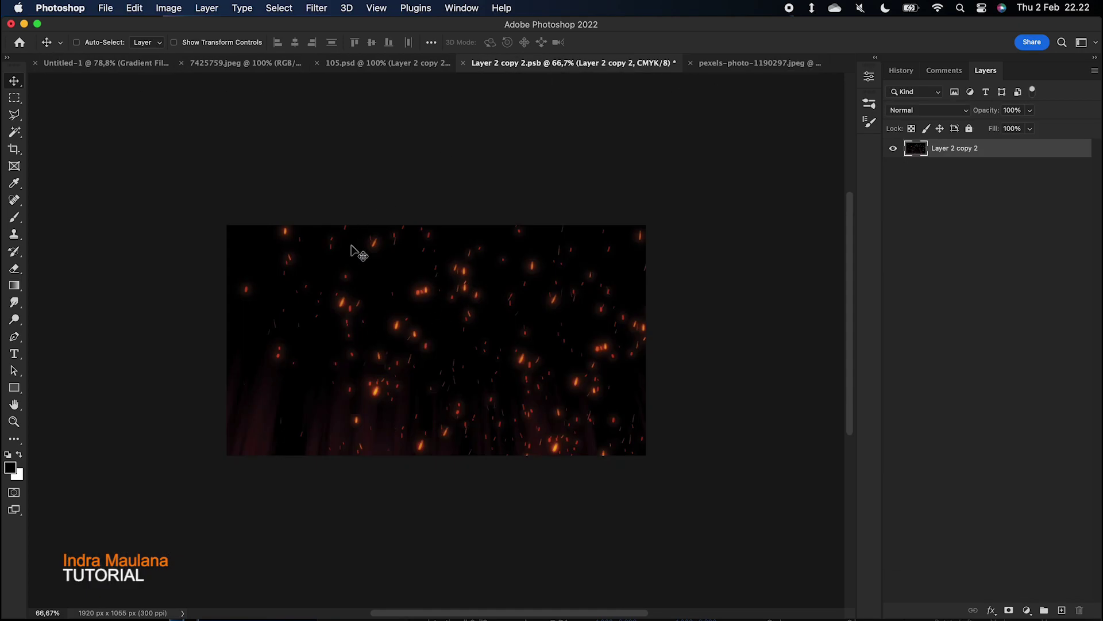
left_click(138, 9)
left_click(138, 8)
left_click(293, 7)
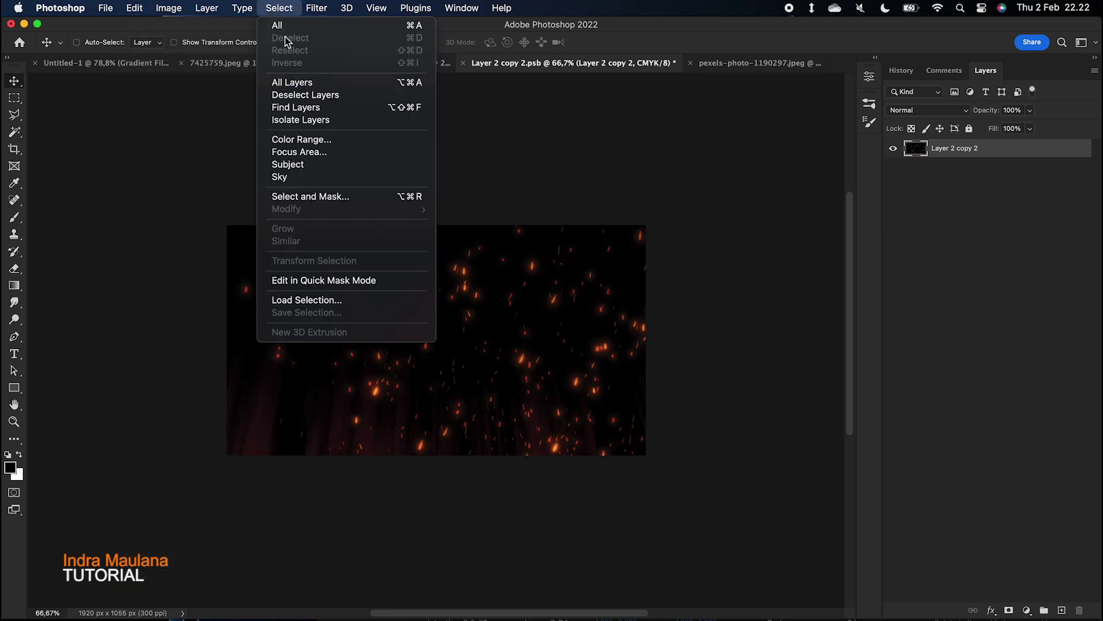
left_click(282, 26)
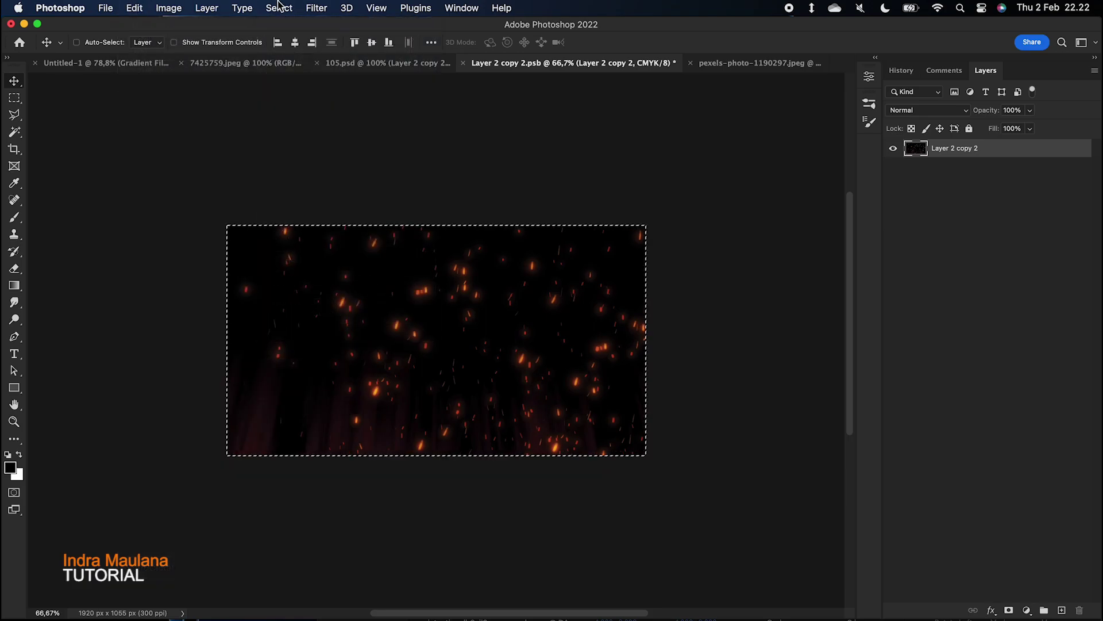
left_click(134, 8)
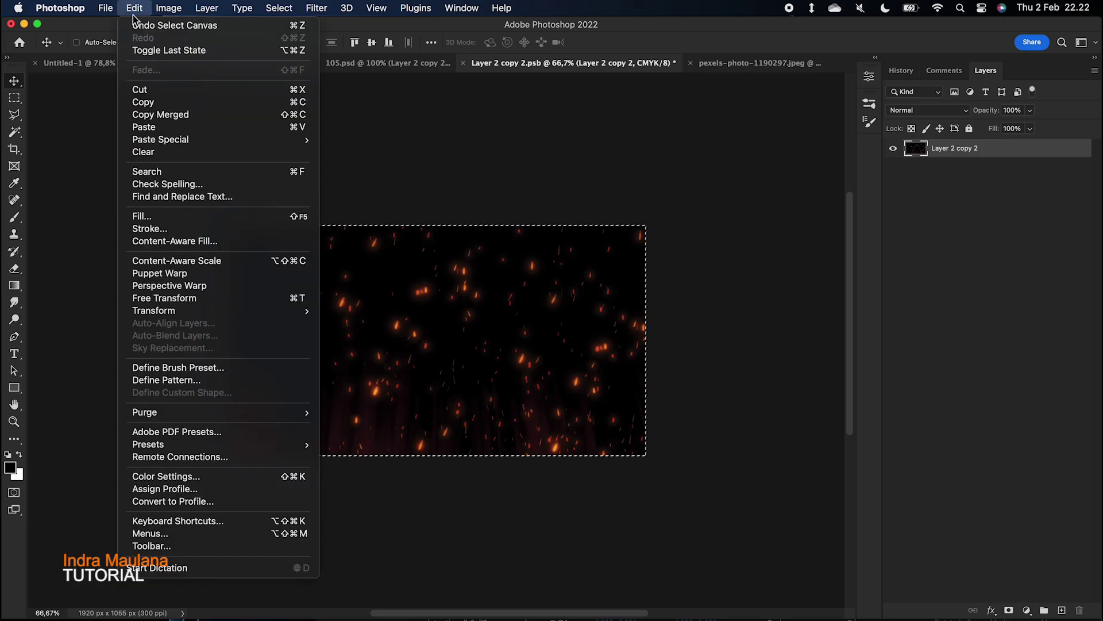
left_click(141, 102)
Paste the sparks into Untitled-1 above the concert photo layer and move them up to cover the canvas except a strip along its lower edge
left_click(77, 73)
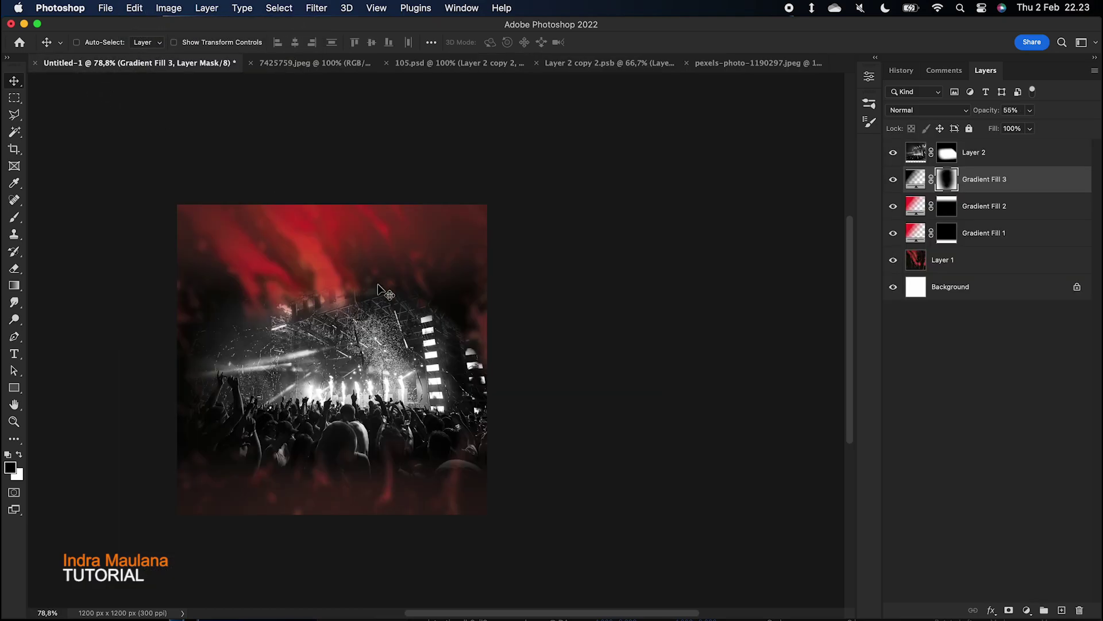
scroll(379, 287, "left", 1)
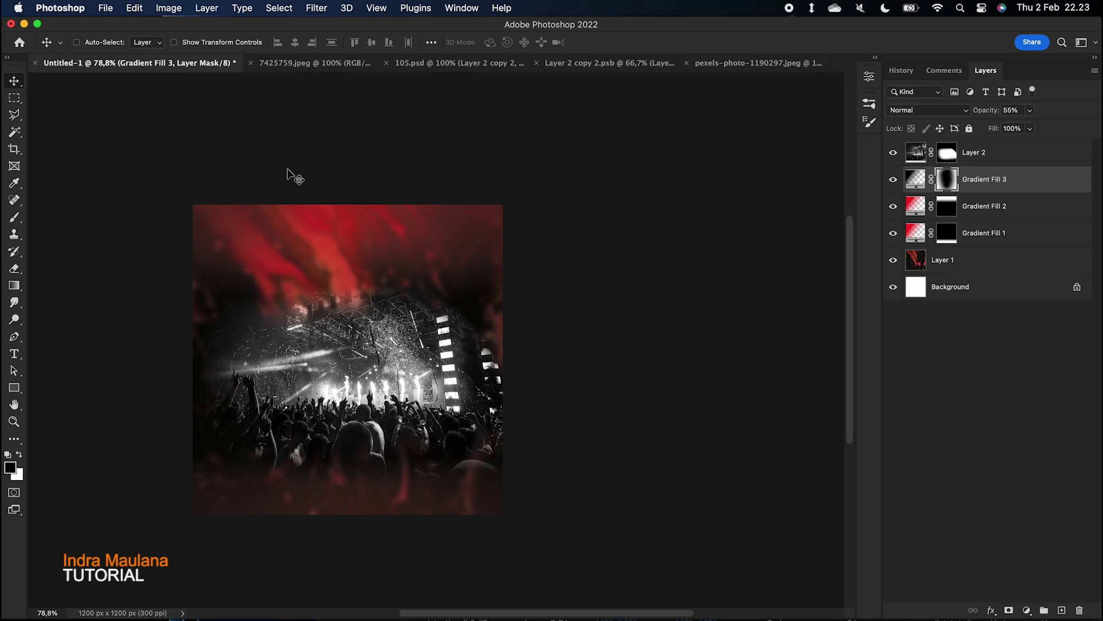
left_click(980, 152)
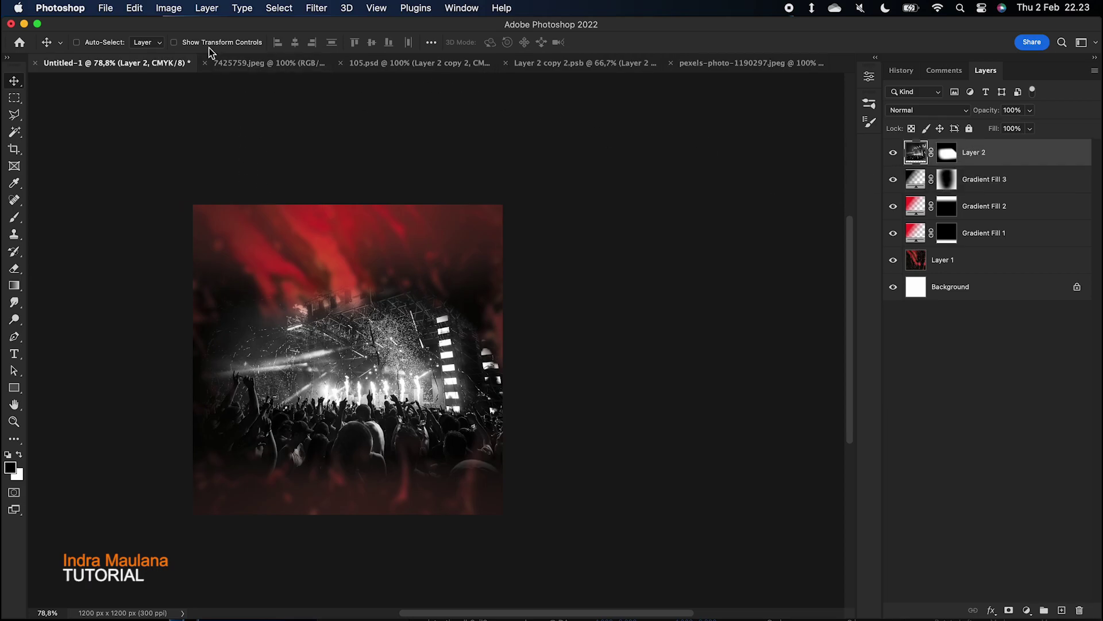
left_click(135, 8)
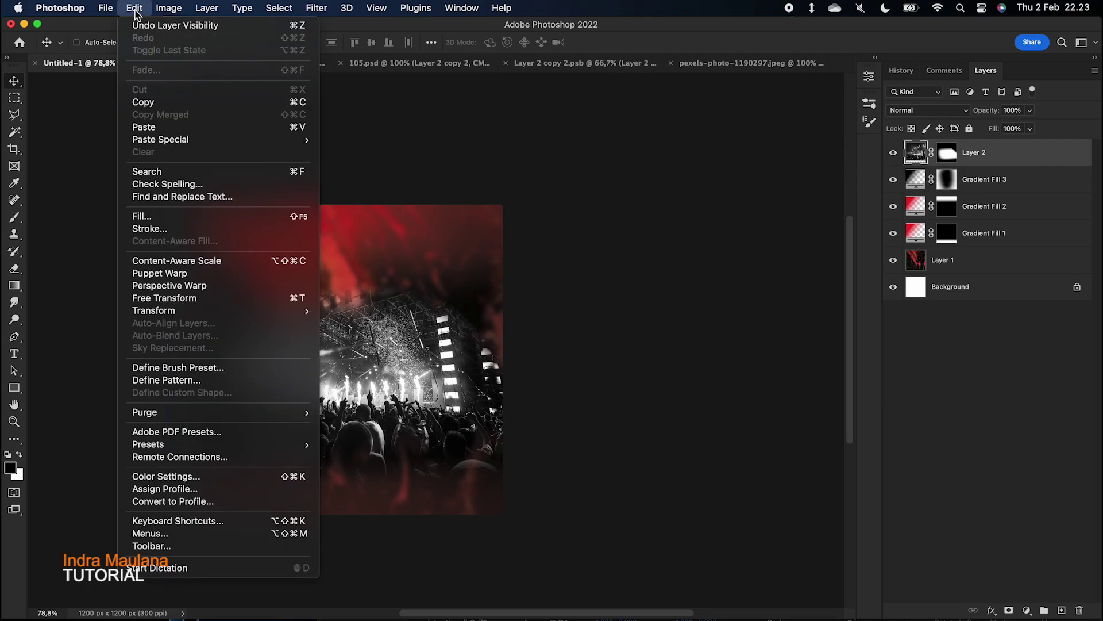
left_click(148, 127)
left_click_drag(389, 316, 383, 282)
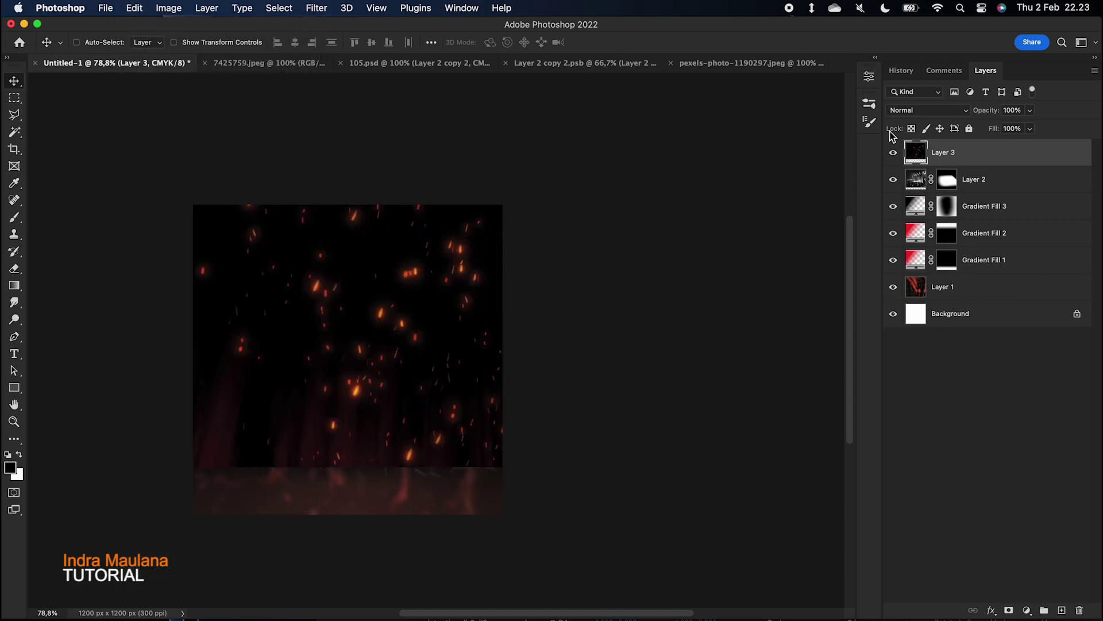
Set the sparks layer's blend mode to Color Dodge and shift the layer slightly down over the concert photo
left_click(913, 112)
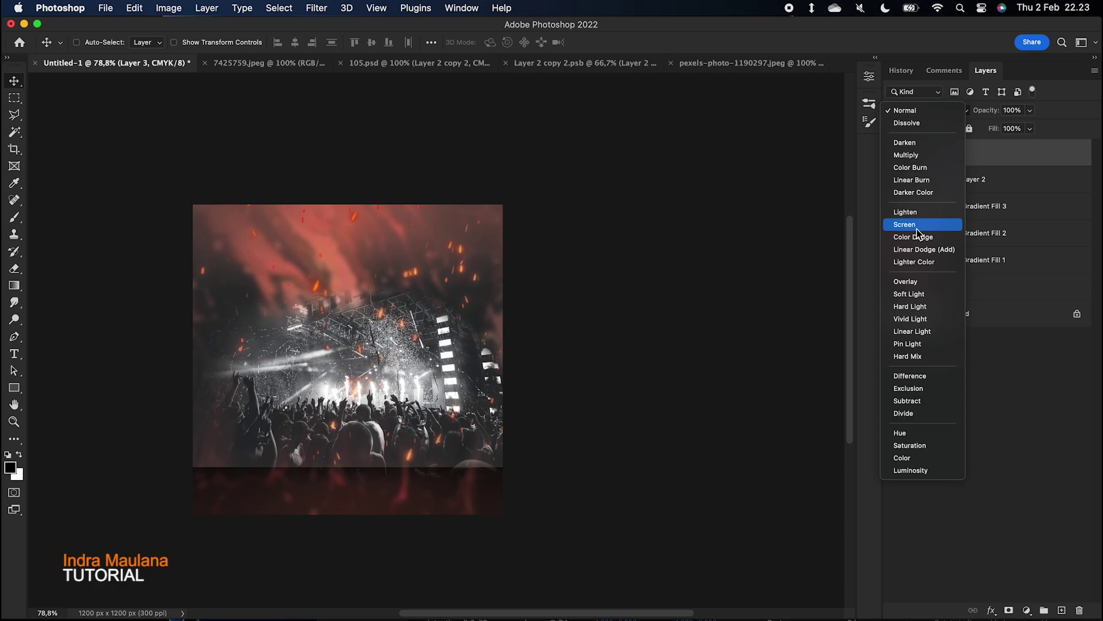
left_click(915, 243)
mouse_move(457, 322)
left_mouse_down()
mouse_move(460, 367)
mouse_move(455, 331)
left_mouse_up()
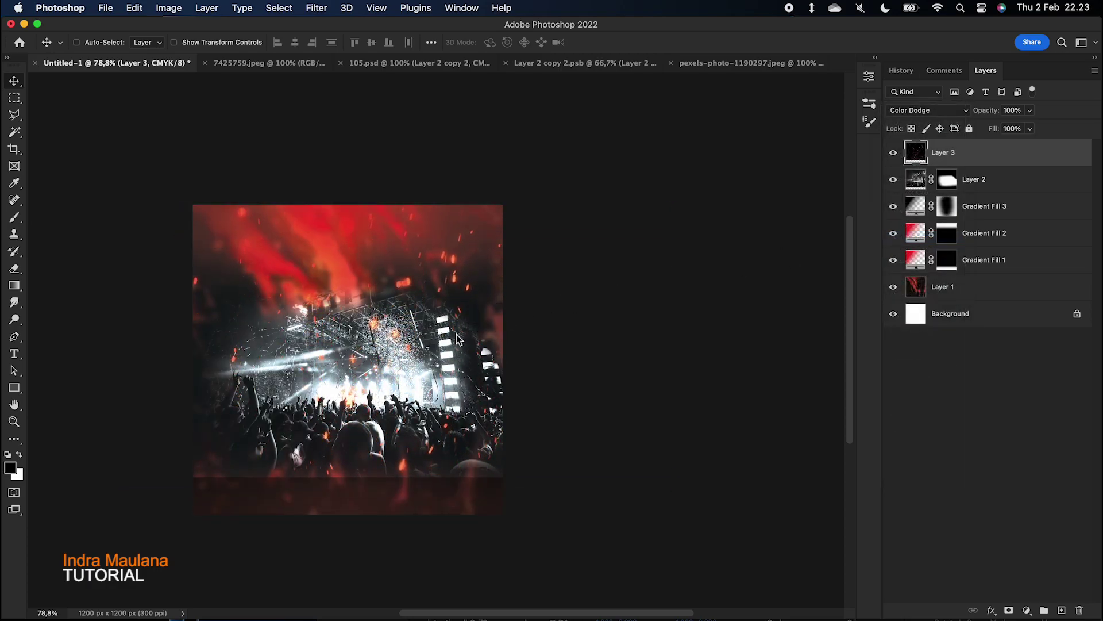
Set the sparks layer's blend mode to Lighter Color and move the sparks down over the concert photo
left_click(939, 114)
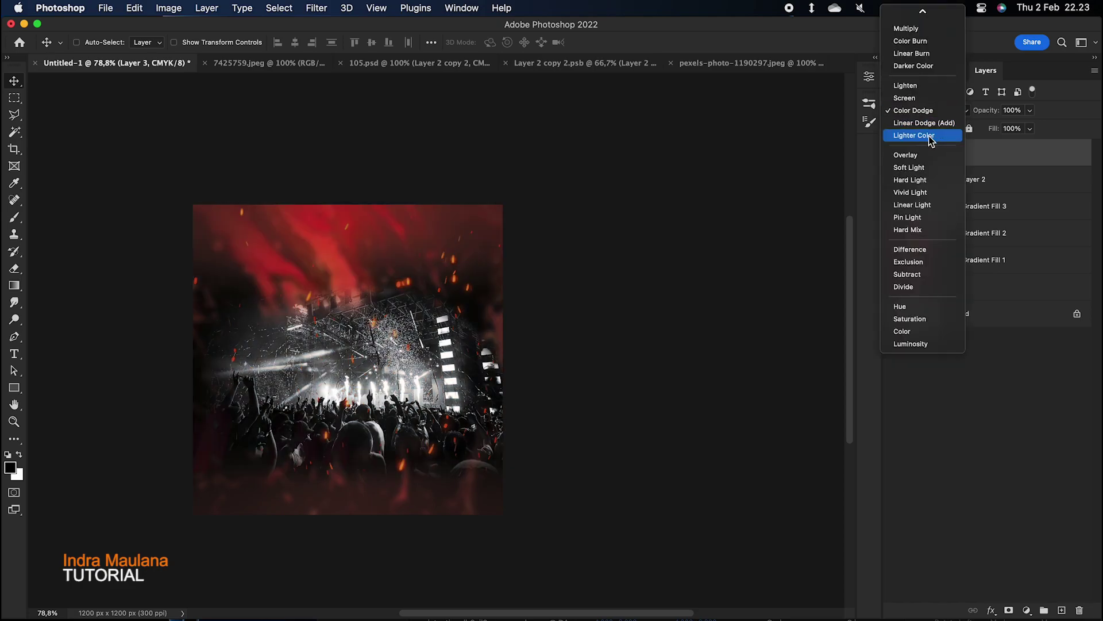
left_click(931, 140)
left_click_drag(431, 254, 432, 306)
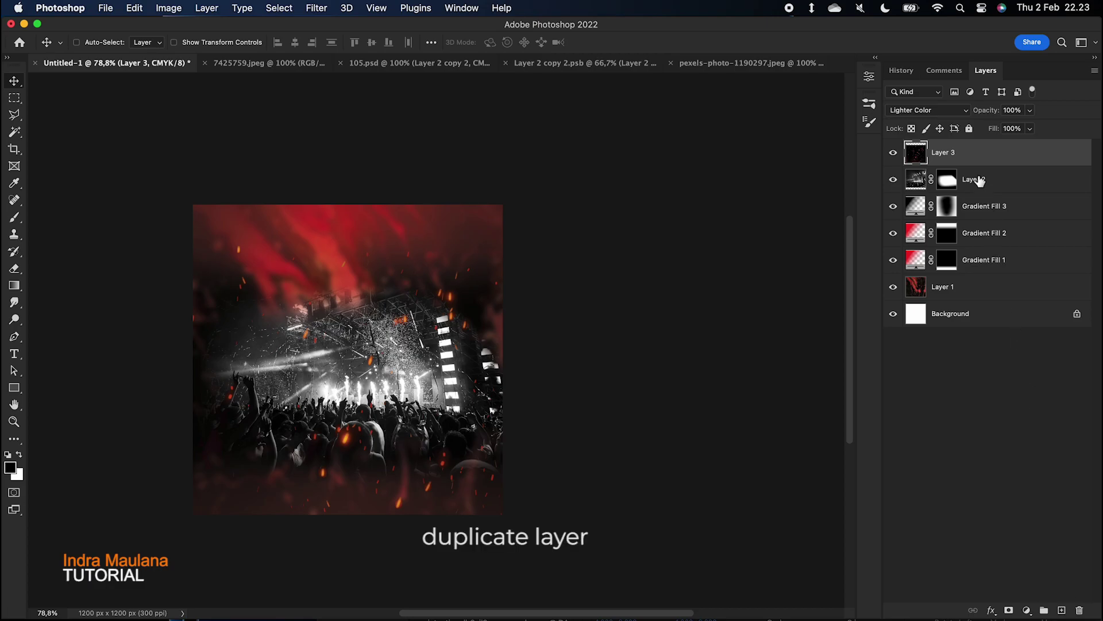
Duplicate the sparks layer and move the copy up and slightly left to fill the upper canvas with sparks
left_click_drag(973, 155, 1062, 610)
left_click_drag(442, 363, 416, 266)
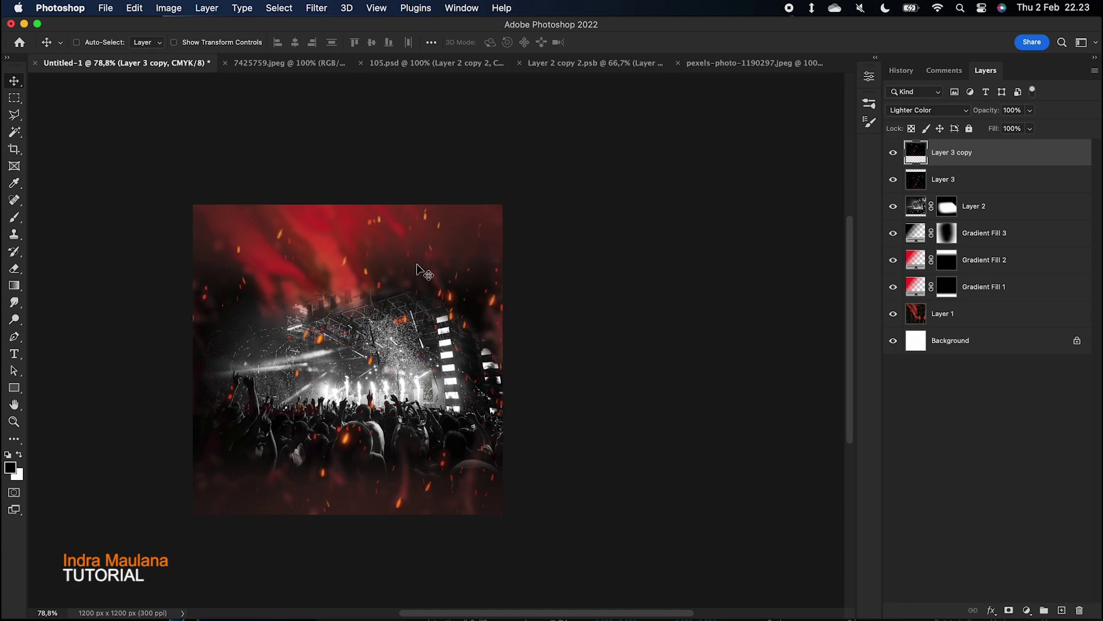
scroll(417, 266, "left", 5)
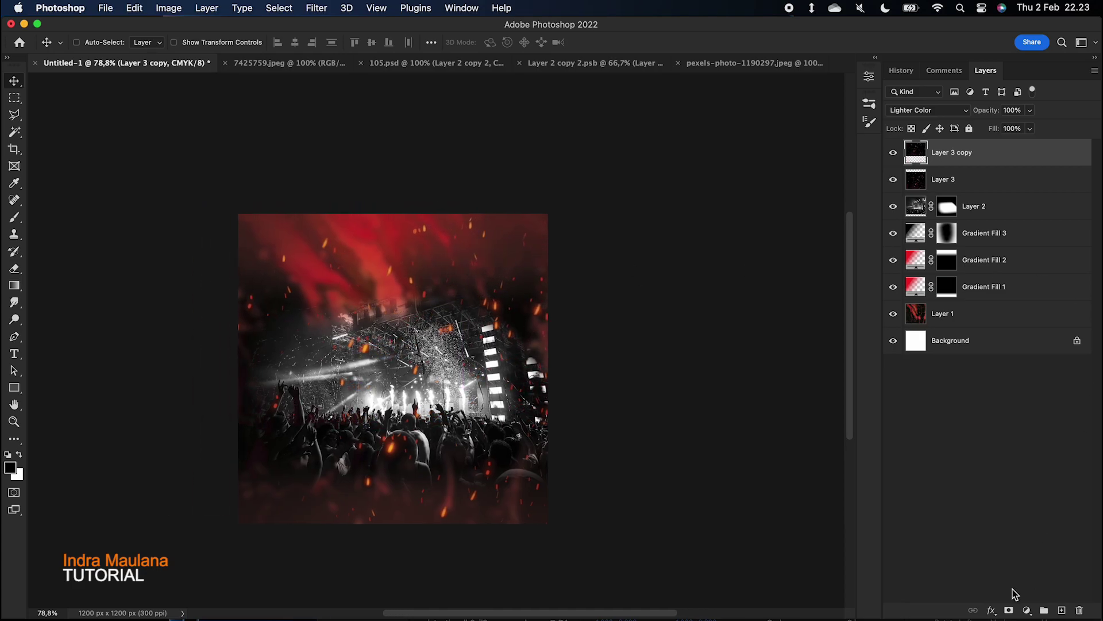
Add a Hue/Saturation adjustment layer above the sparks with the hue set to -24
left_click(1027, 610)
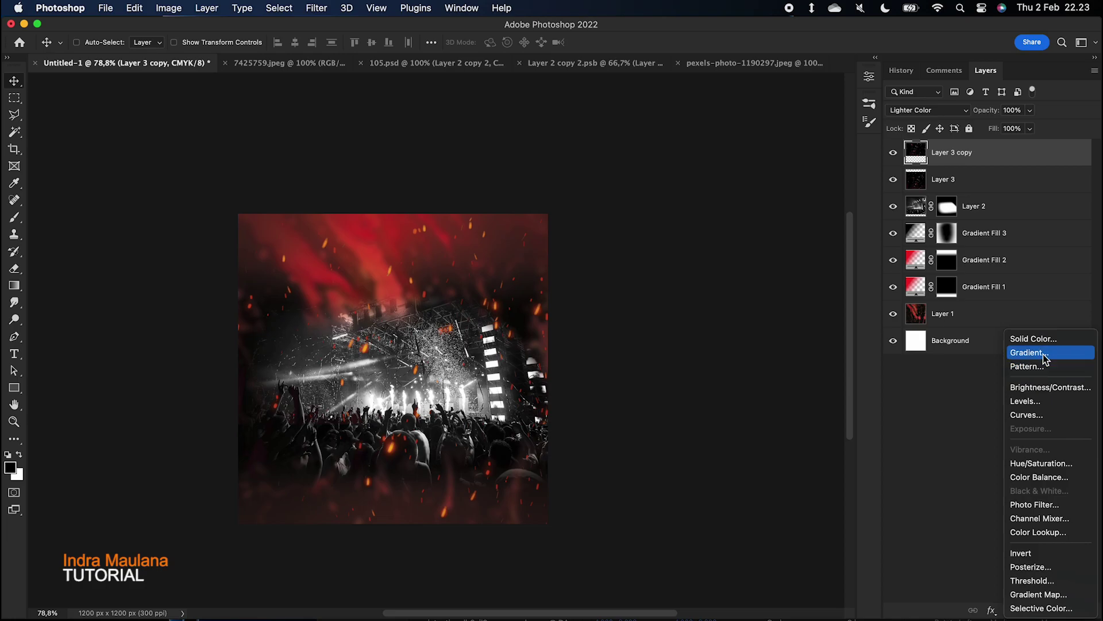
left_click(1055, 463)
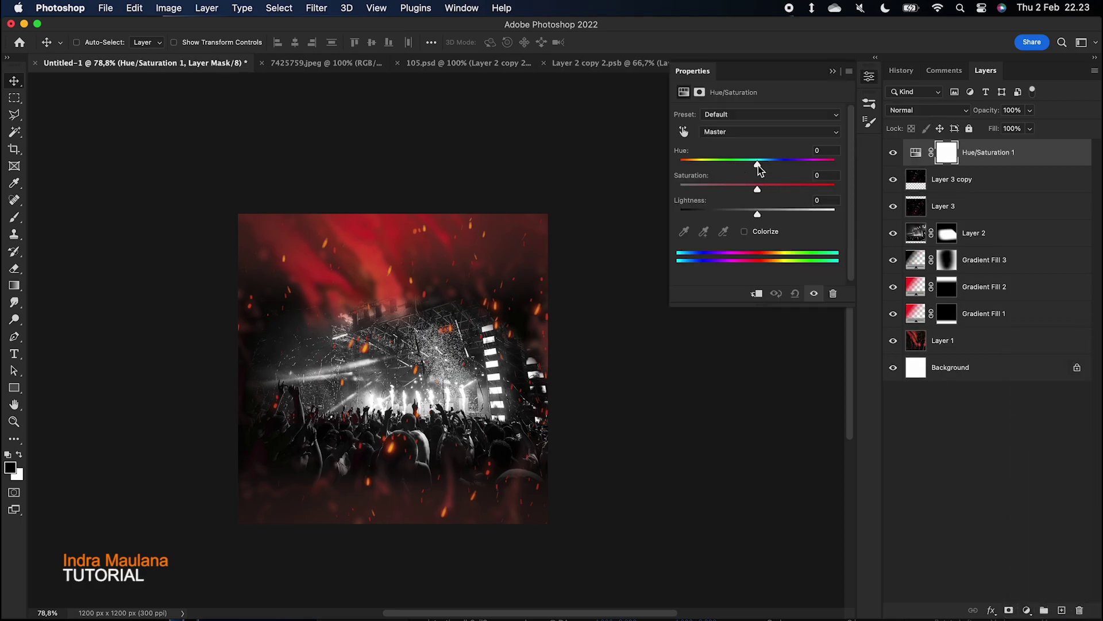
mouse_move(757, 165)
left_mouse_down()
mouse_move(706, 165)
mouse_move(743, 168)
left_mouse_up()
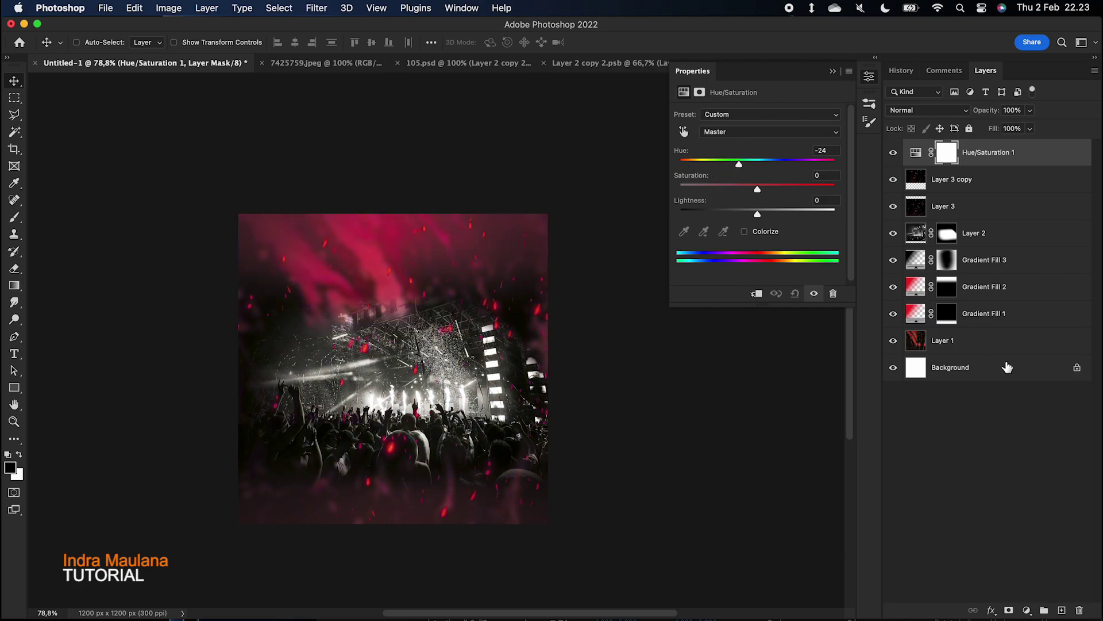
Add a Brightness/Contrast adjustment layer at the top of the stack with brightness 6 and contrast 53
left_click(1027, 610)
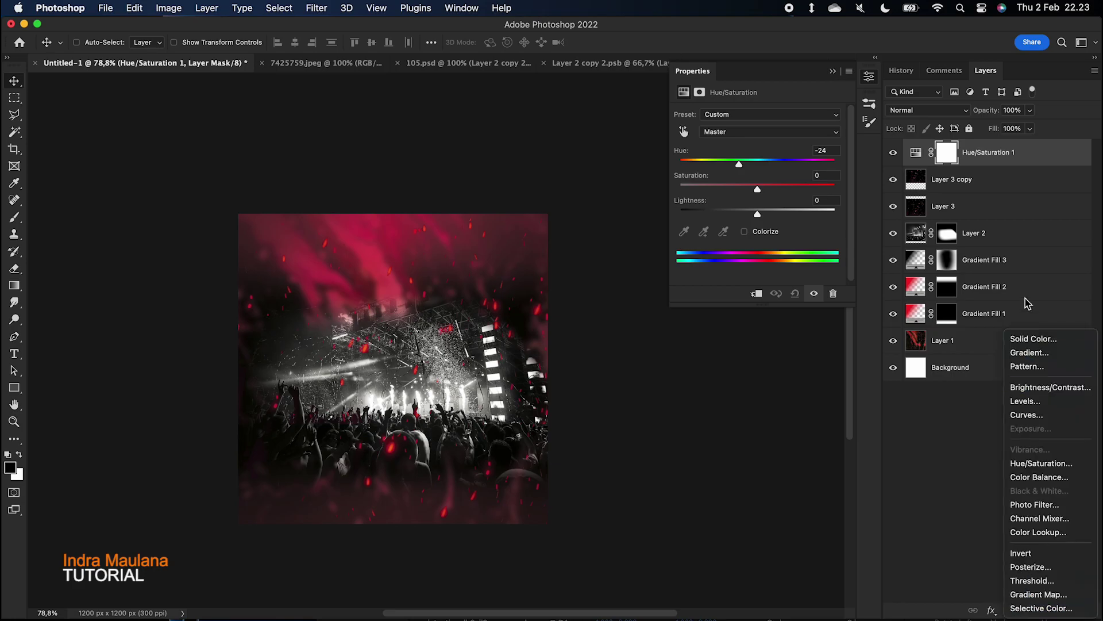
left_click(1029, 387)
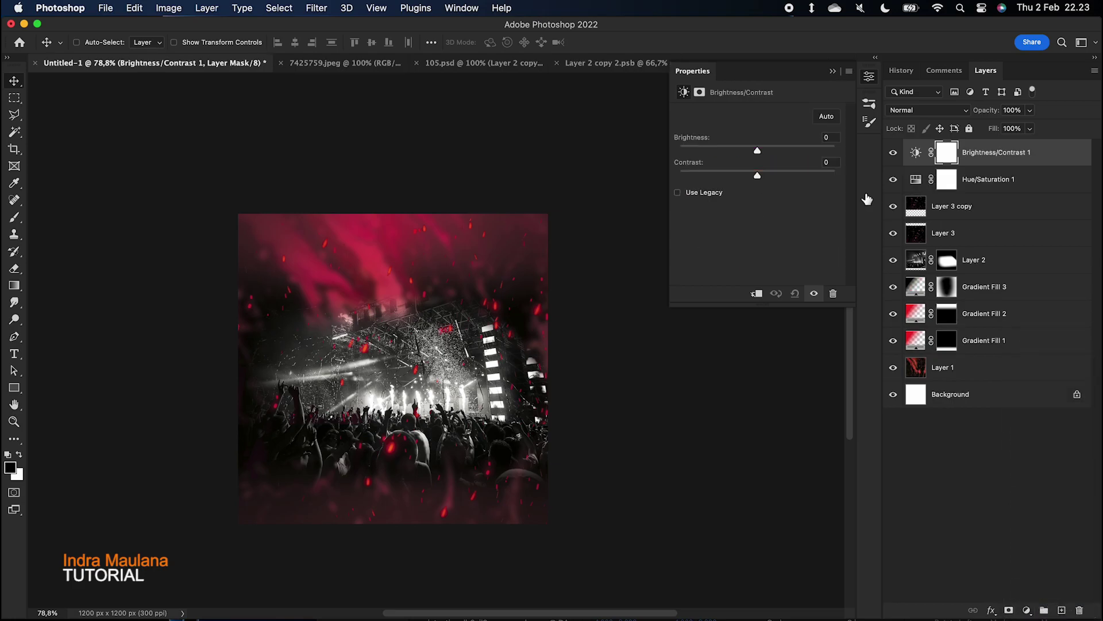
mouse_move(758, 153)
left_mouse_down()
mouse_move(770, 153)
mouse_move(751, 154)
left_mouse_up()
left_click_drag(833, 138, 763, 153)
type("0")
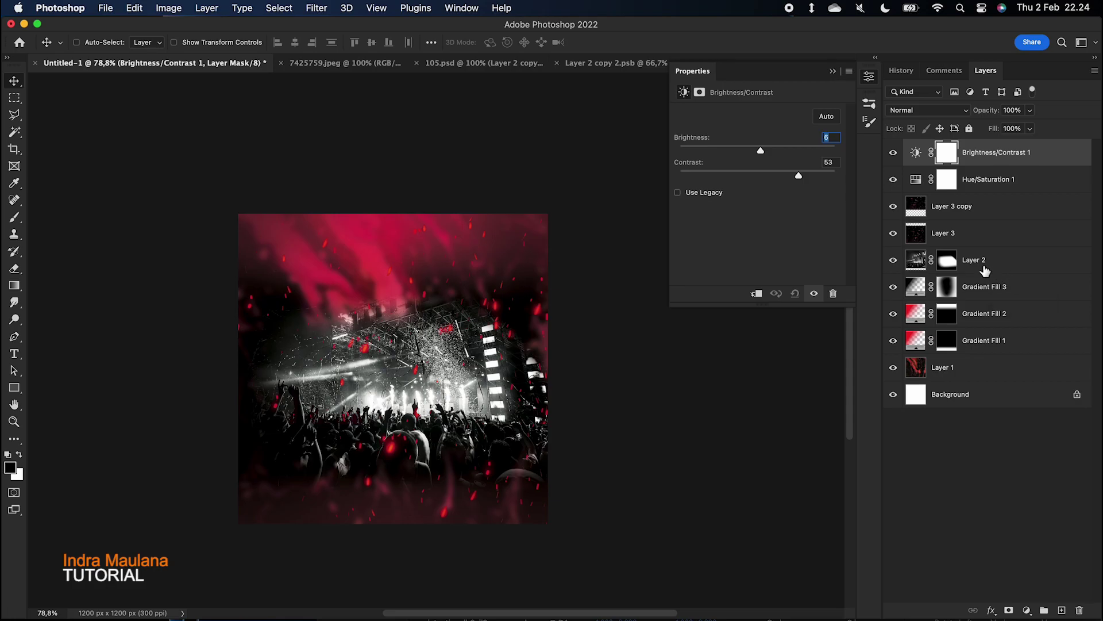
Outline the light tower on the stage's right side in Layer 2 with the Polygonal Lasso and copy it to a new layer
left_click(1004, 263)
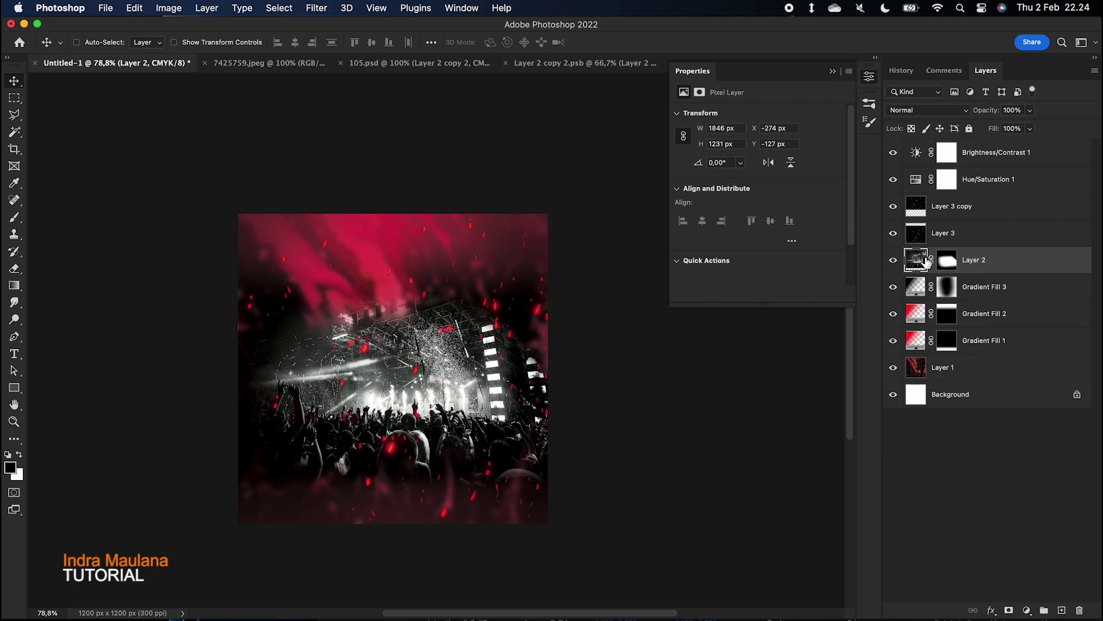
left_click(893, 260)
left_click(893, 260)
left_click(15, 114)
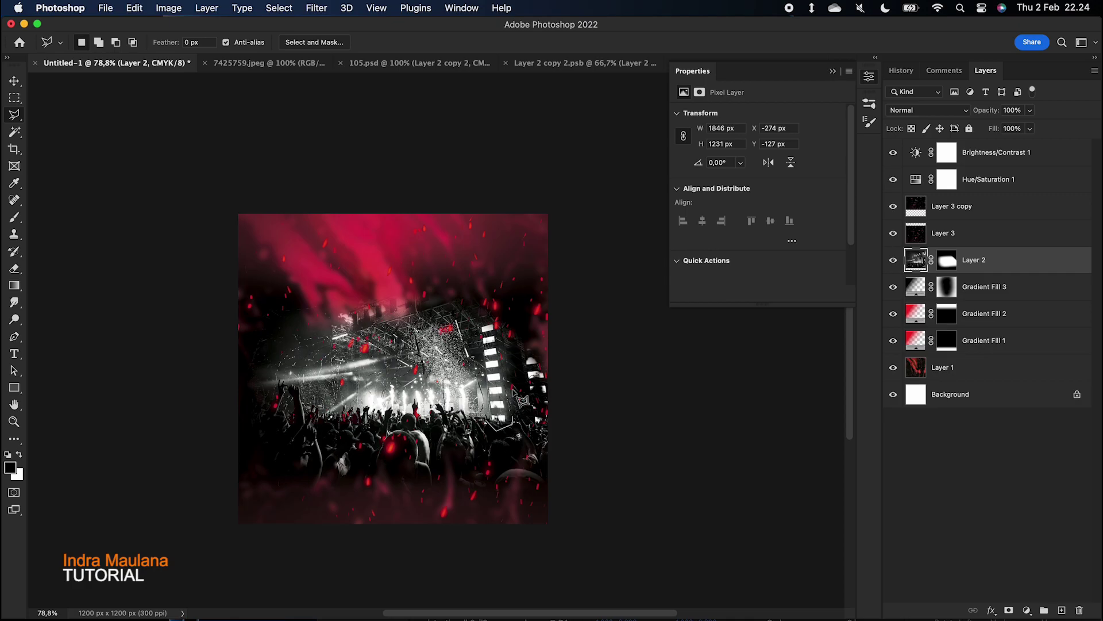
left_click_drag(505, 322, 482, 309)
key("BackSpace")
left_click(508, 310)
left_click(486, 310)
left_click(477, 323)
left_click(497, 431)
key("super+j")
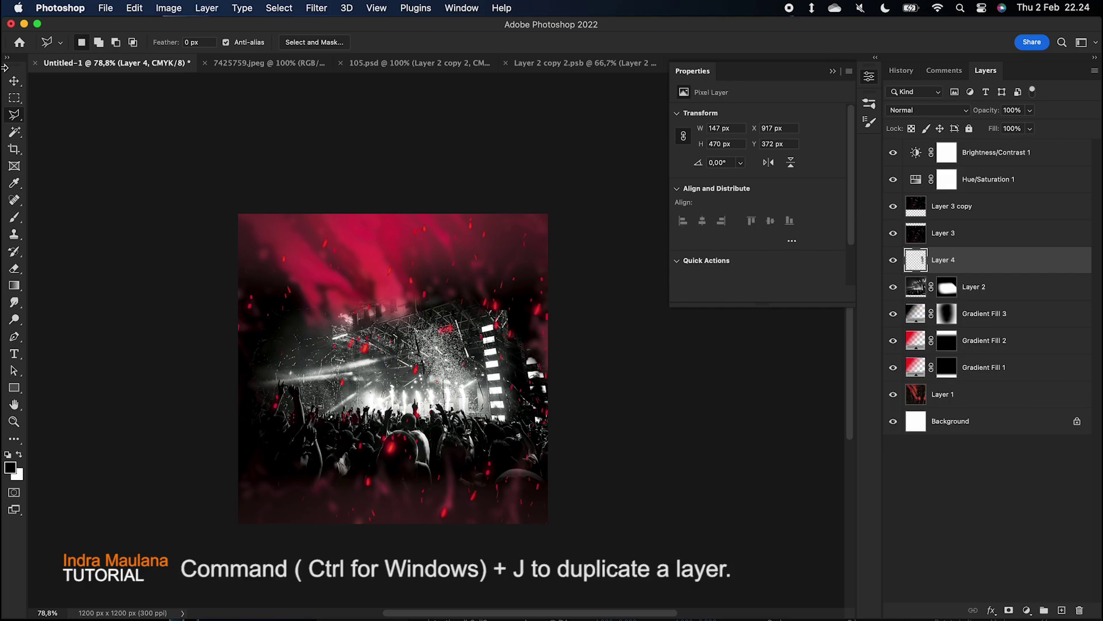
Move the copied light tower across to the stage's left side and rotate it clockwise by about 18°
left_click(14, 81)
left_click_drag(491, 349, 298, 351)
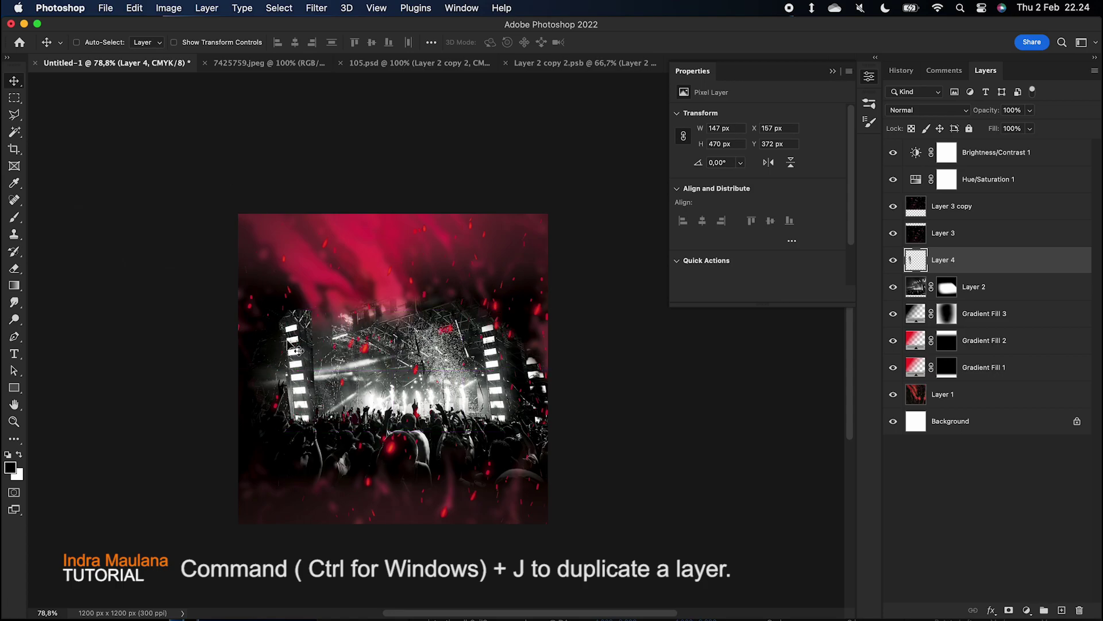
left_click(136, 8)
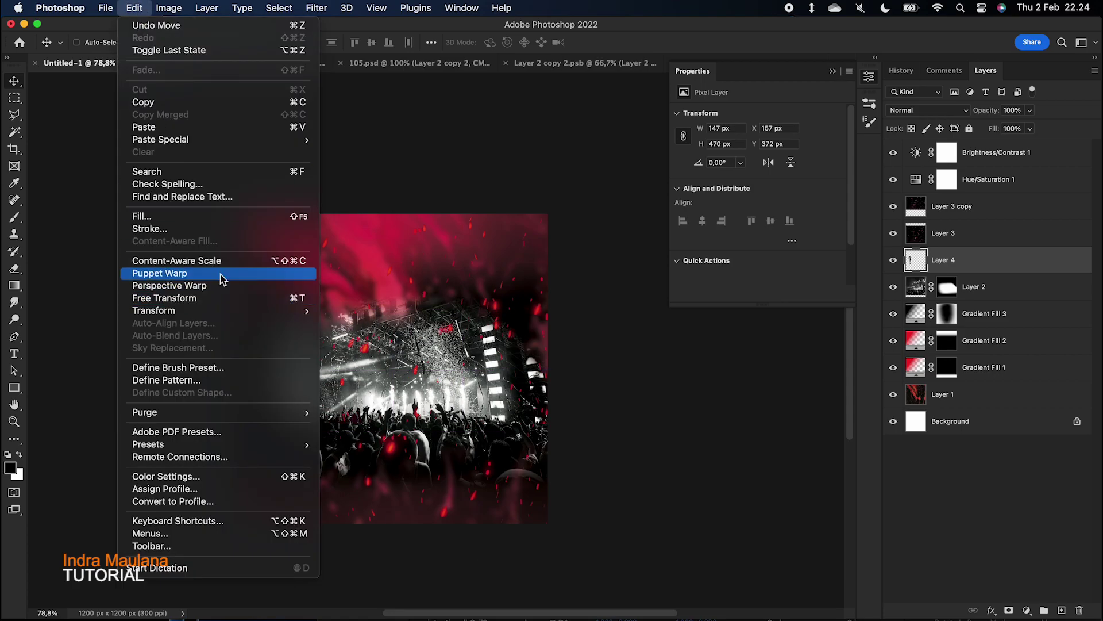
left_click(216, 300)
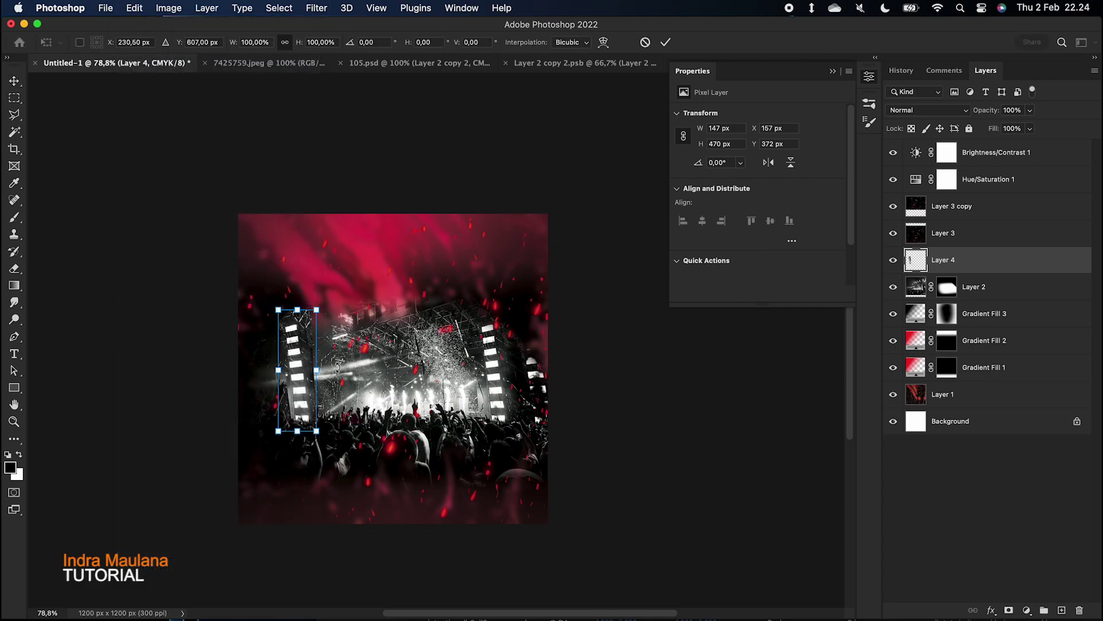
right_click(338, 366)
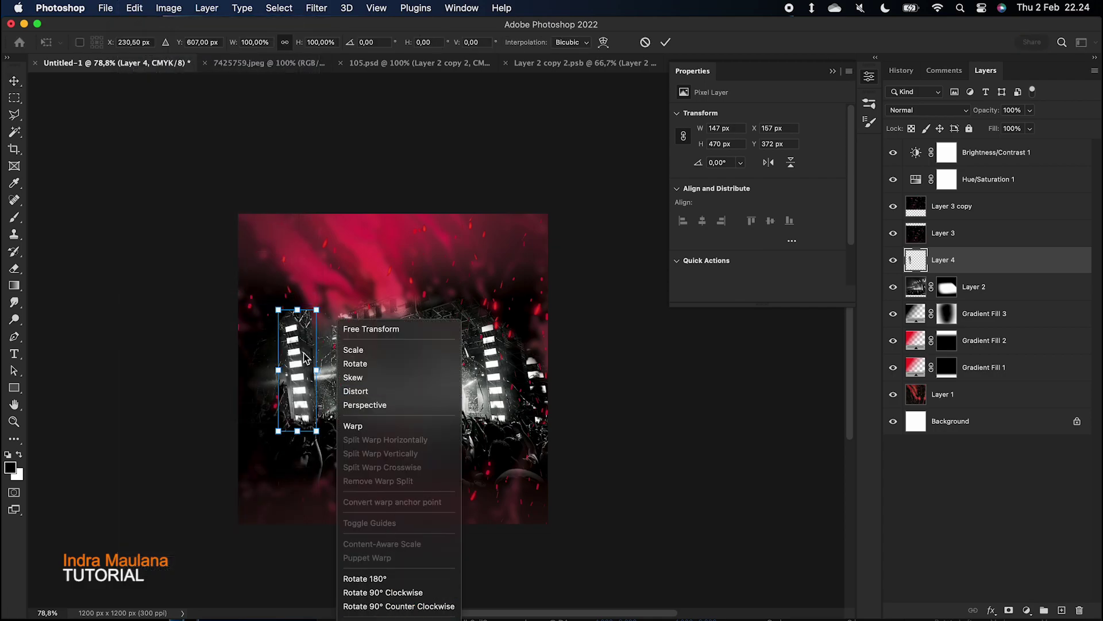
key("Escape")
left_click_drag(331, 298, 358, 304)
right_click(363, 366)
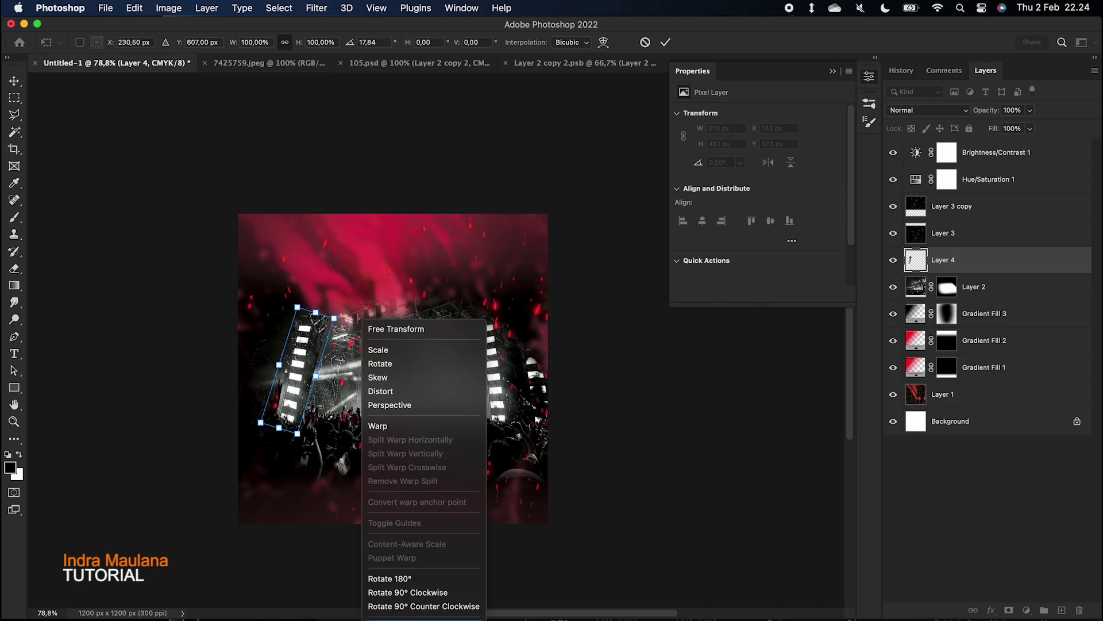
key("Escape")
key("Escape")
right_click(333, 113)
left_click(286, 198)
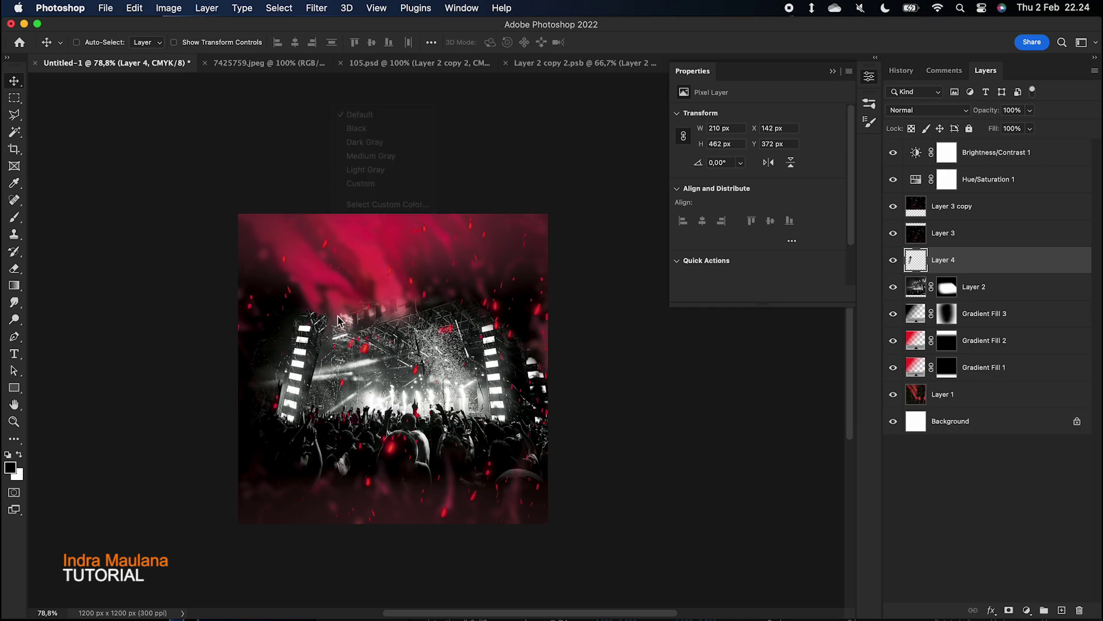
Flip the copied light tower horizontally, rotate it about 30° clockwise and nudge it slightly up and left
key("super+t")
key("Escape")
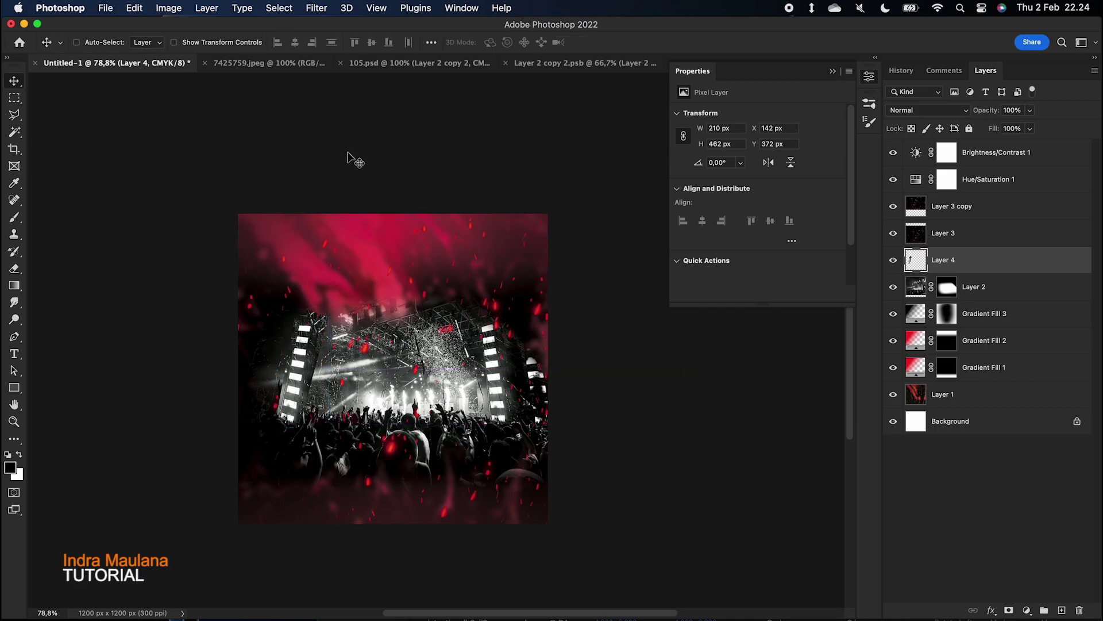
key("super+t")
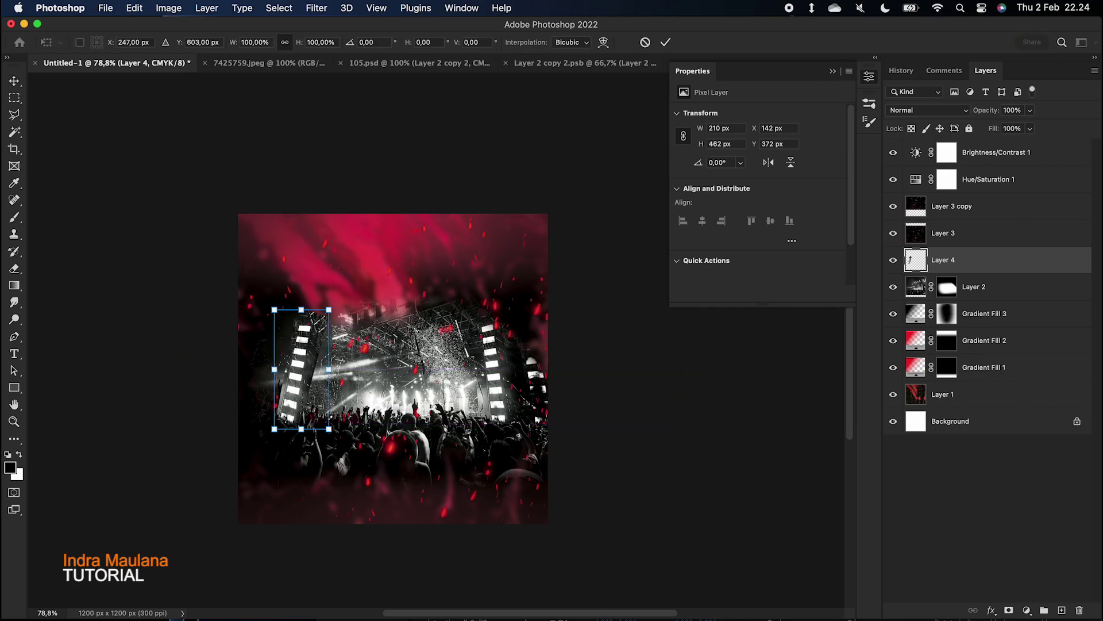
right_click(311, 219)
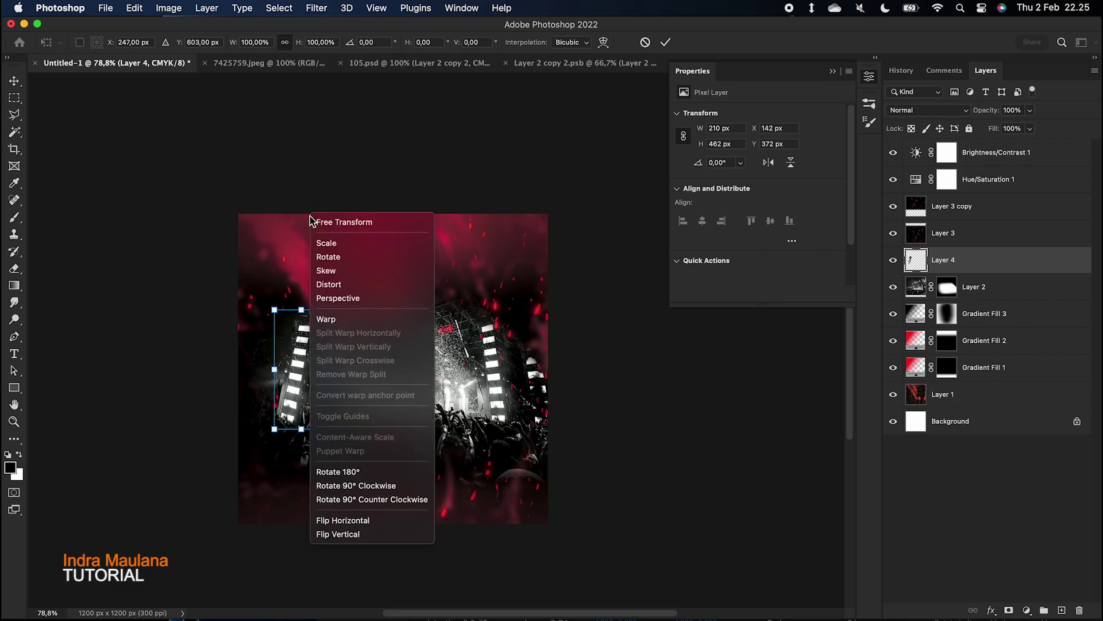
left_click(344, 523)
left_click_drag(340, 305, 395, 320)
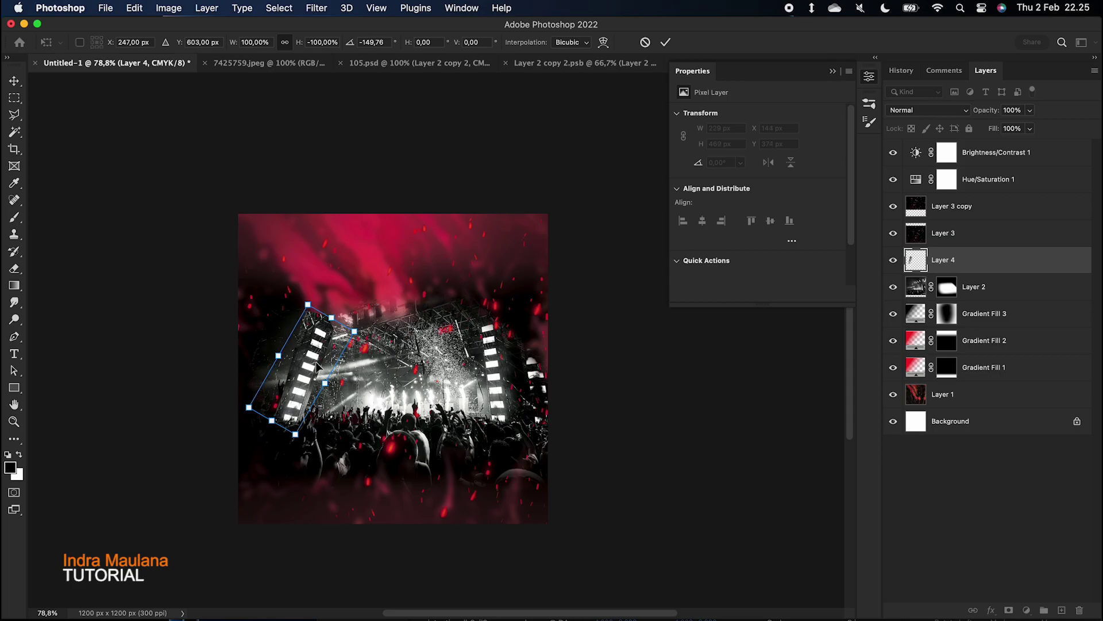
left_click_drag(318, 367, 313, 363)
left_click_drag(368, 334, 368, 333)
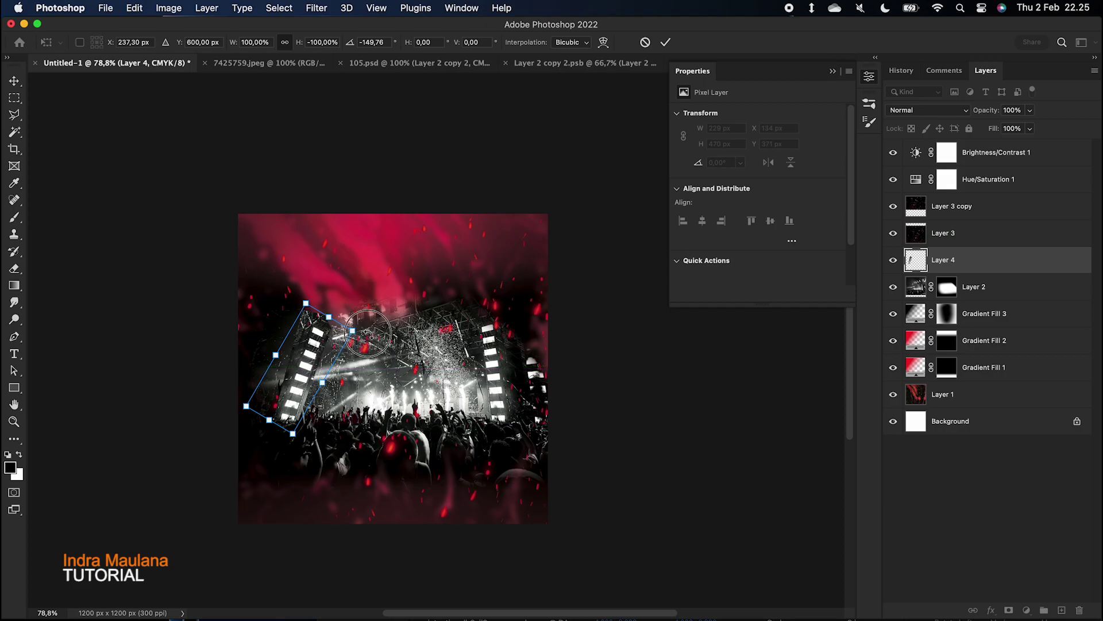
key("Return")
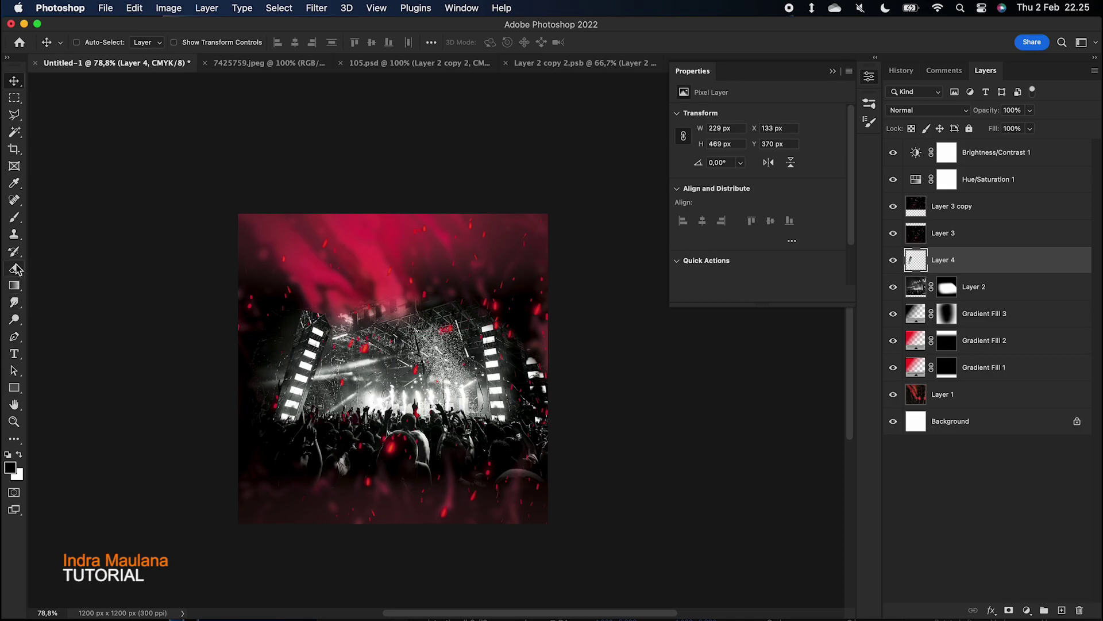
Add a mask to Layer 4 and paint out the surroundings of the copied tower with a soft 200 px black brush
left_click(15, 217)
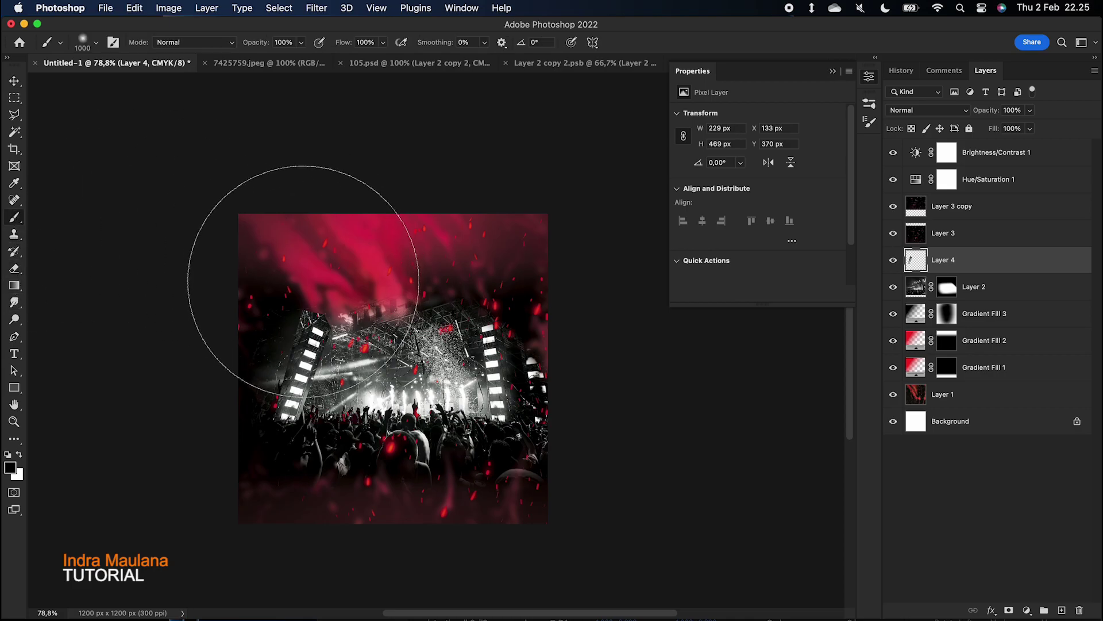
key("bracketleft")
key("bracketleft")
key("bracketleft")
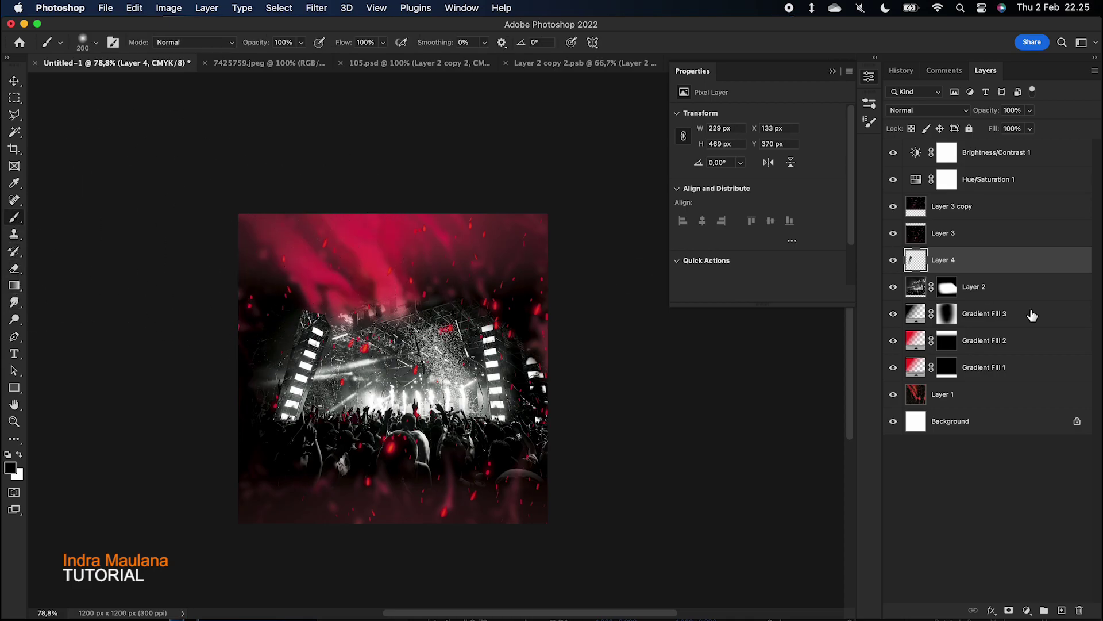
left_click(1009, 610)
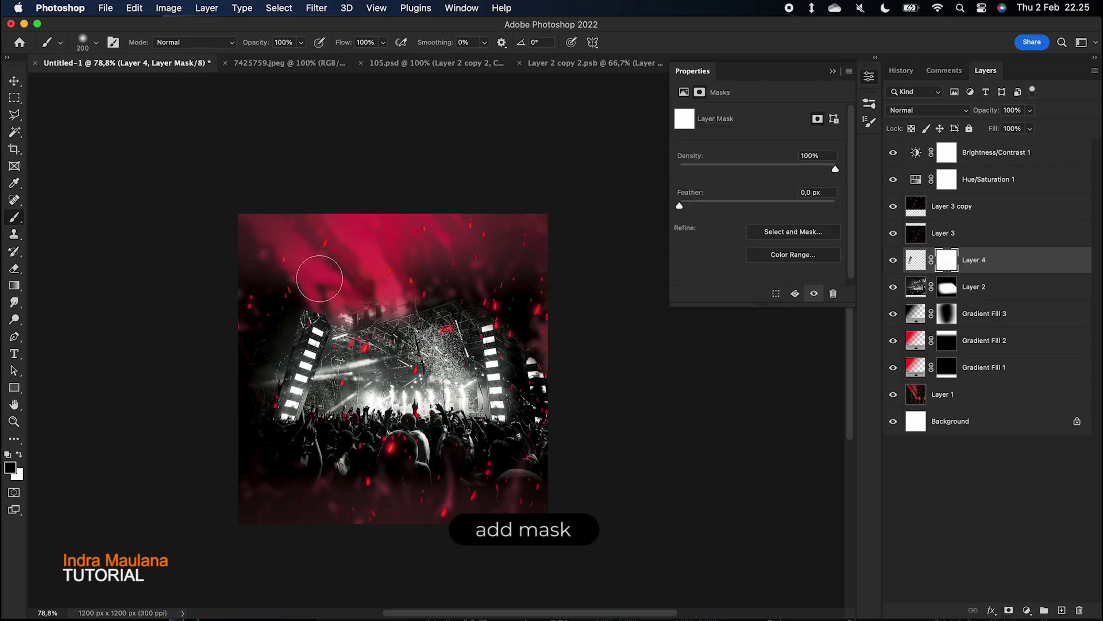
mouse_move(293, 301)
left_mouse_down()
mouse_move(277, 347)
mouse_move(320, 274)
mouse_move(353, 340)
left_mouse_up()
left_click(343, 400)
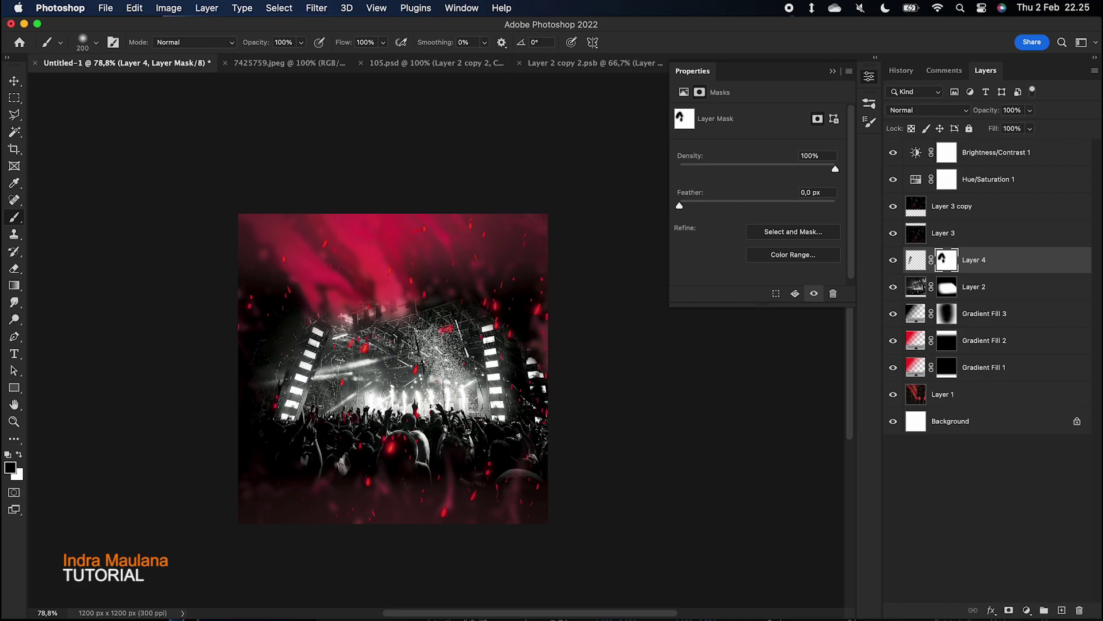
left_click_drag(259, 407, 258, 359)
Rotate the masked tower copy slightly counterclockwise so it mirrors the original tower's lean
left_click(12, 78)
key("super+t")
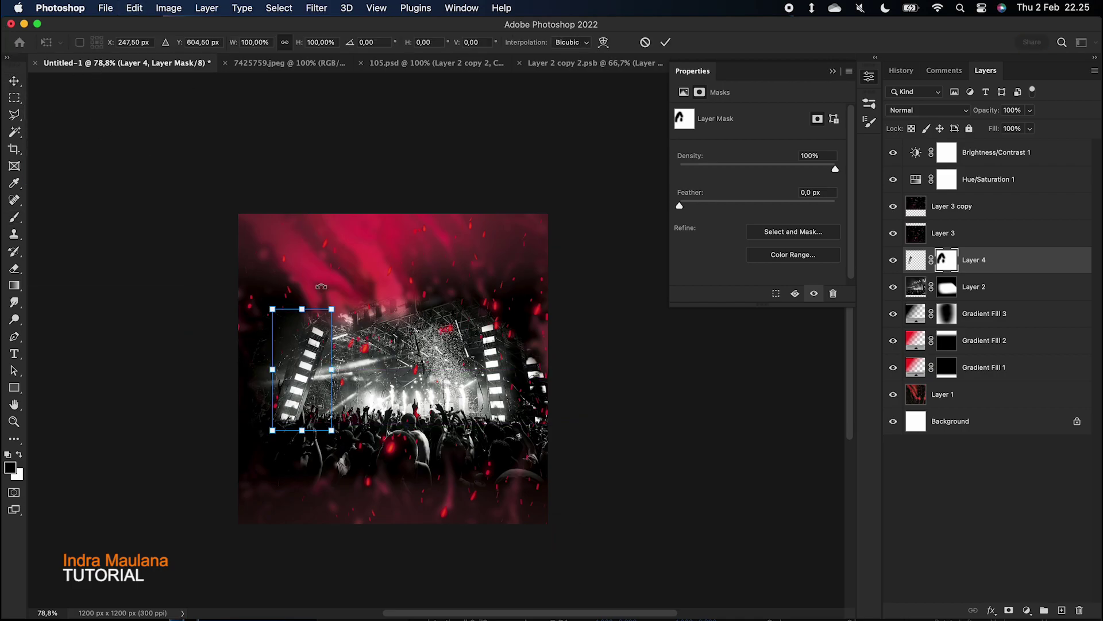
mouse_move(357, 293)
left_mouse_down()
mouse_move(344, 262)
mouse_move(349, 280)
left_mouse_up()
key("Return")
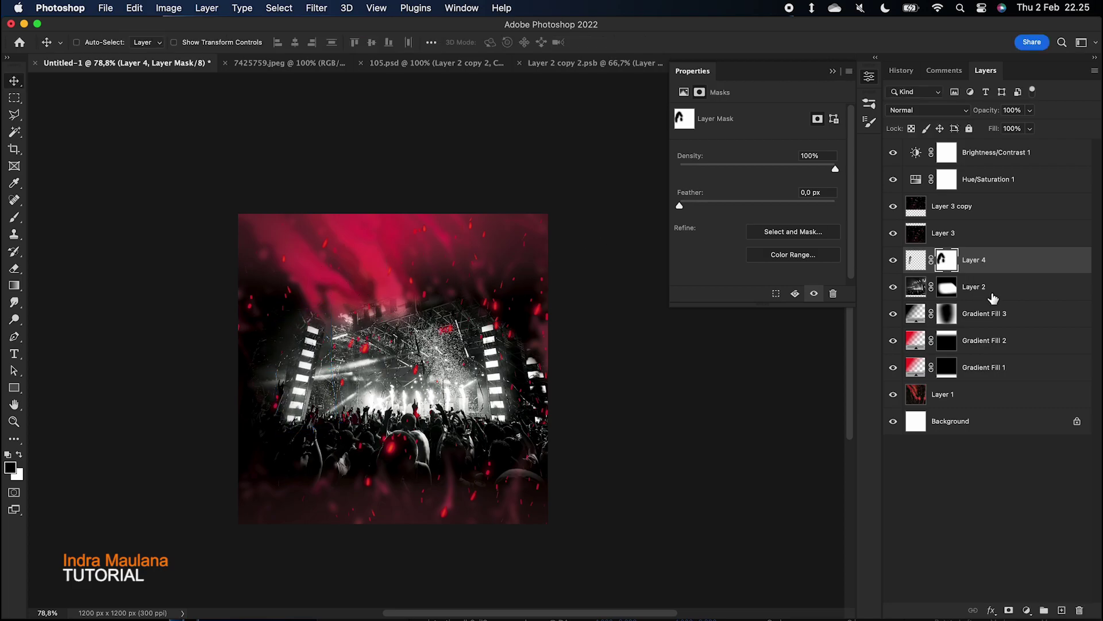
Scale Layer 4 and Layer 2 together to 116.81% and shift them slightly up on the canvas
left_click(993, 296, "shift")
key("super+t")
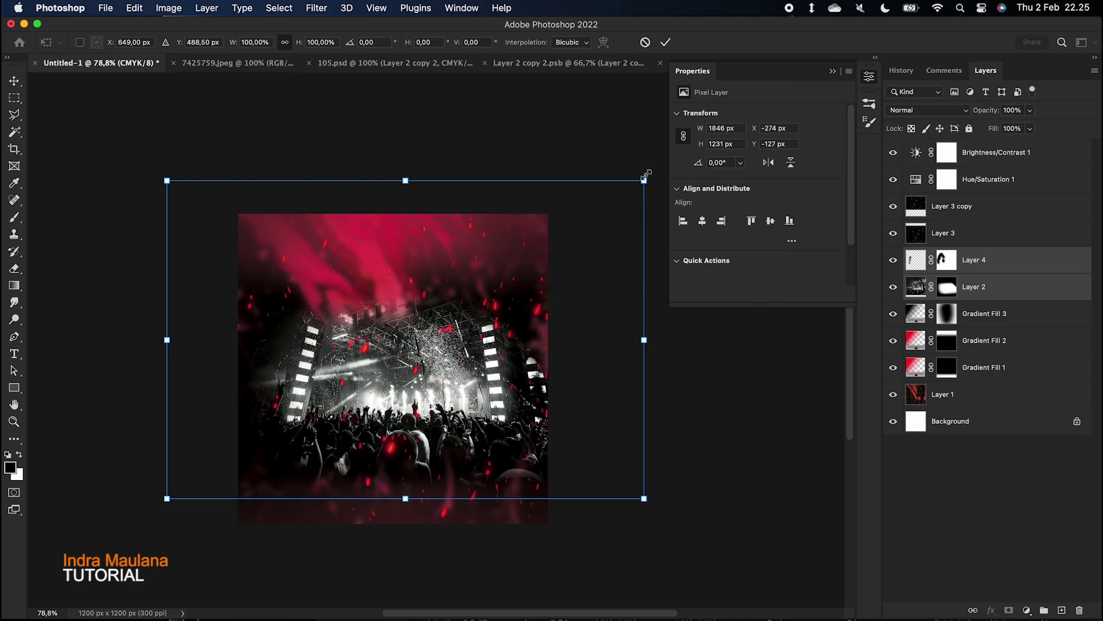
left_click_drag(644, 181, 678, 144)
left_click_drag(444, 409, 445, 404)
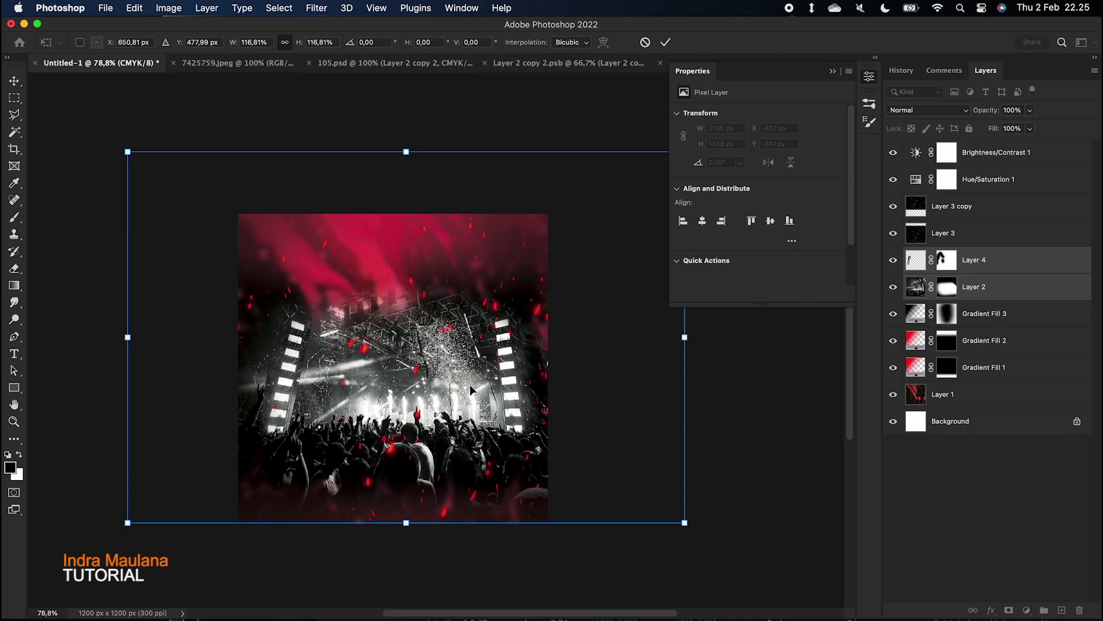
left_click(665, 42)
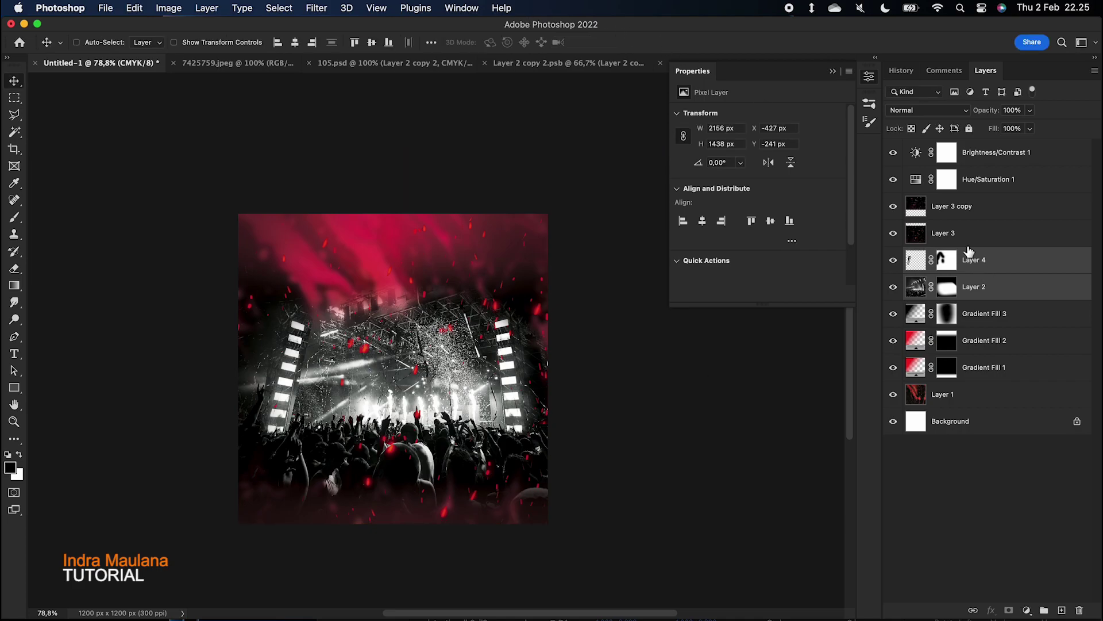
Create a new layer above Layer 4 and paint the right light tower red (#ff0000) with a soft 200 px brush
left_click(971, 259)
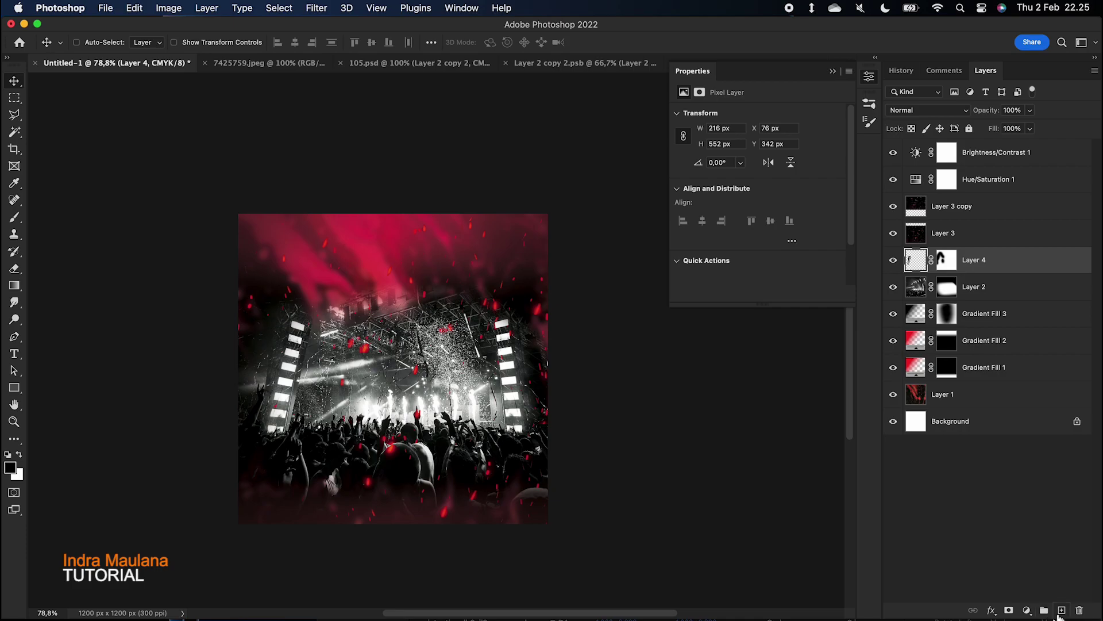
left_click(1061, 610)
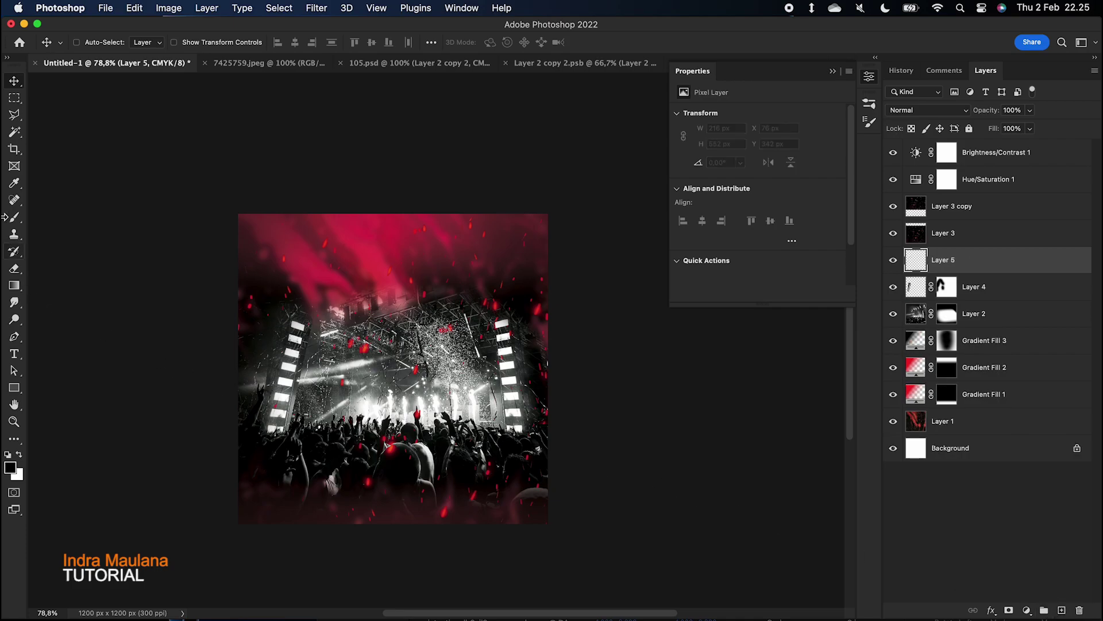
left_click(15, 218)
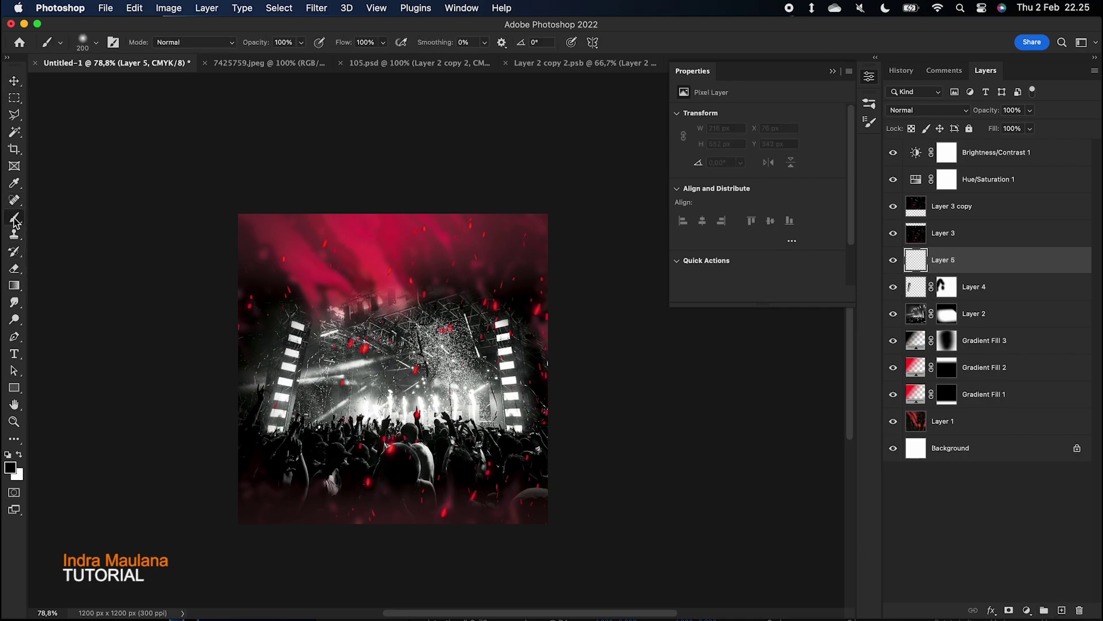
left_click(11, 469)
left_click_drag(904, 191, 941, 150)
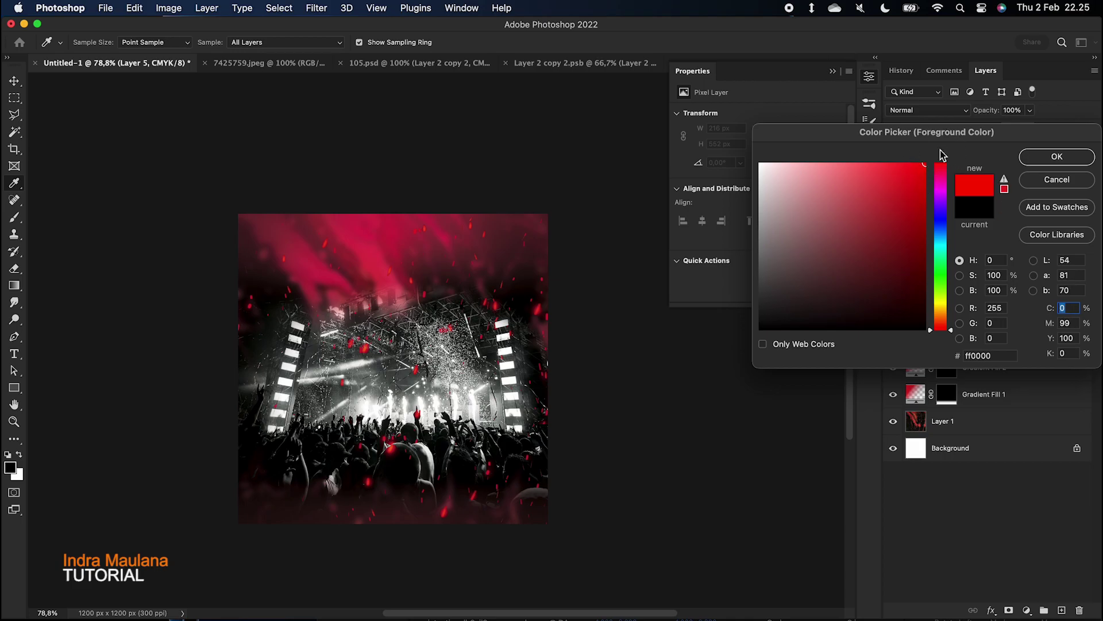
left_click(1047, 161)
left_click_drag(503, 330, 516, 440)
Set the painted red layer's blend mode to Overlay and paint the left light tower with the same red
left_click(921, 111)
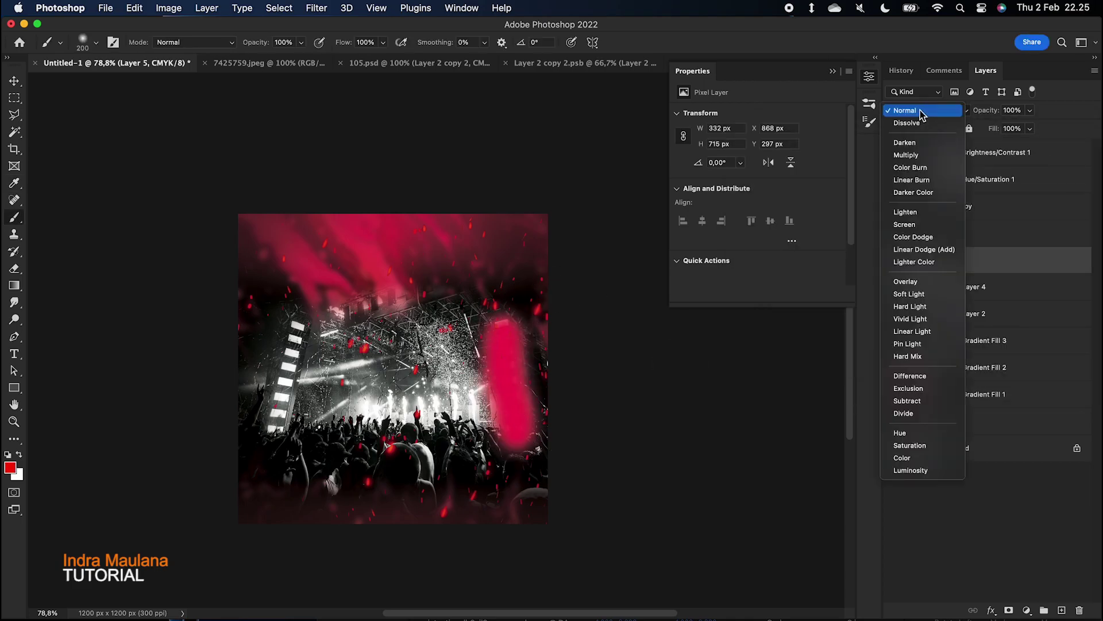
left_click(913, 284)
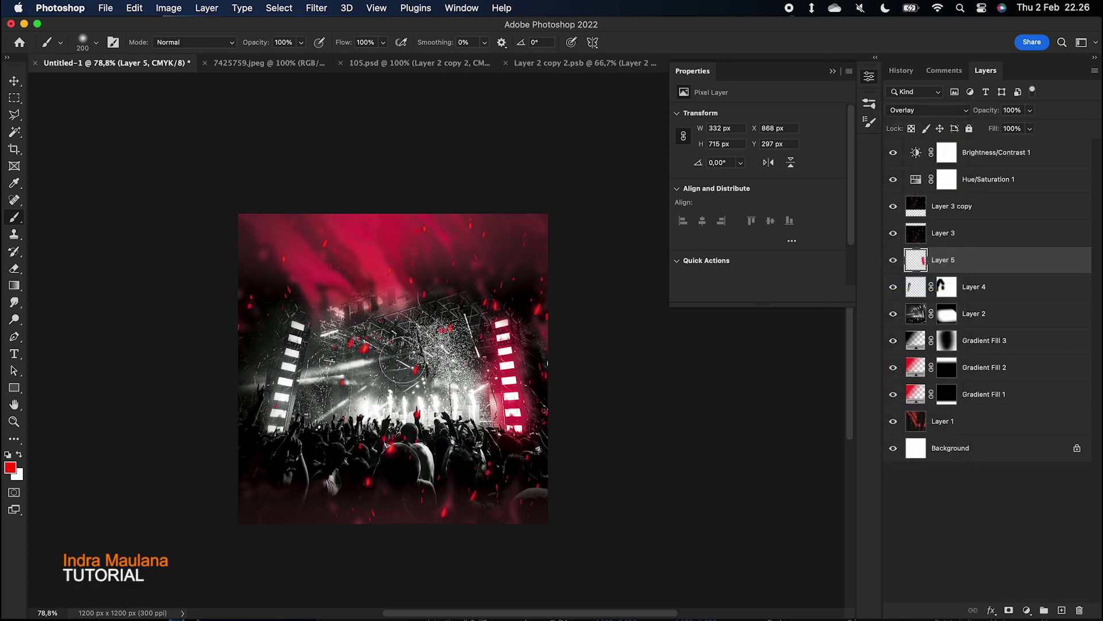
mouse_move(289, 330)
left_mouse_down()
mouse_move(279, 315)
mouse_move(281, 436)
left_mouse_up()
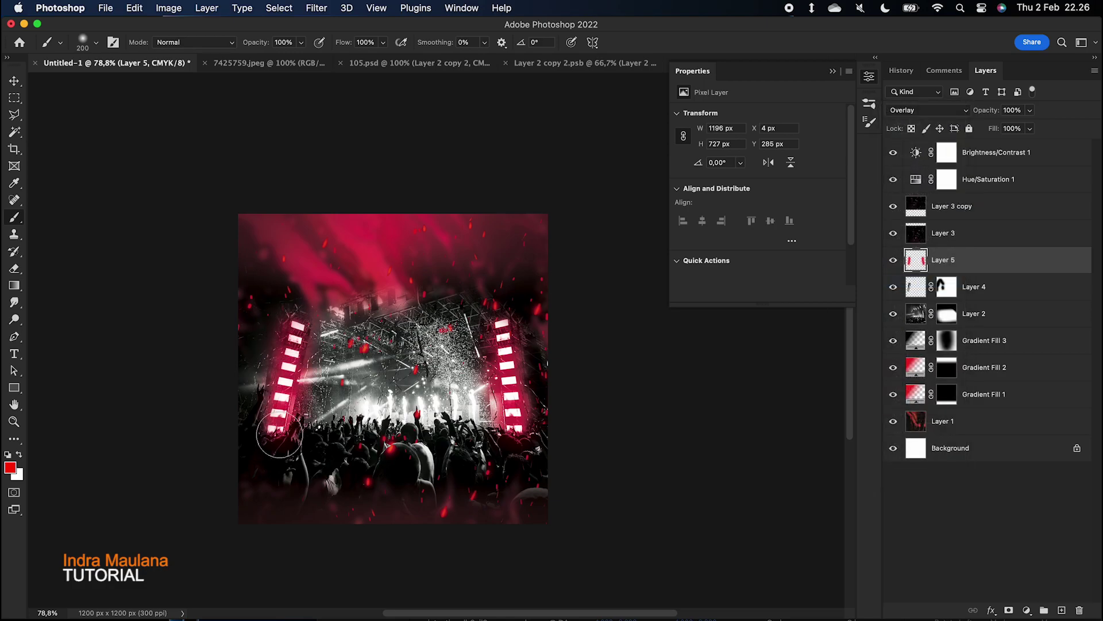
left_click(14, 82)
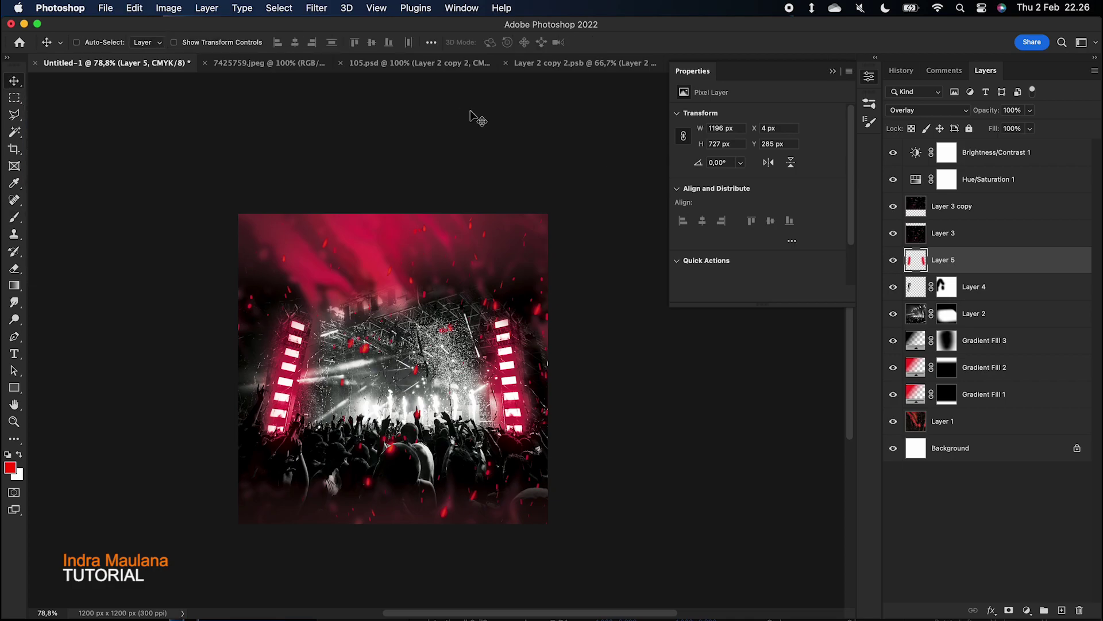
Add a text layer above Layer 3 copy reading NIGHT and PARTY on two lines
left_click(991, 207)
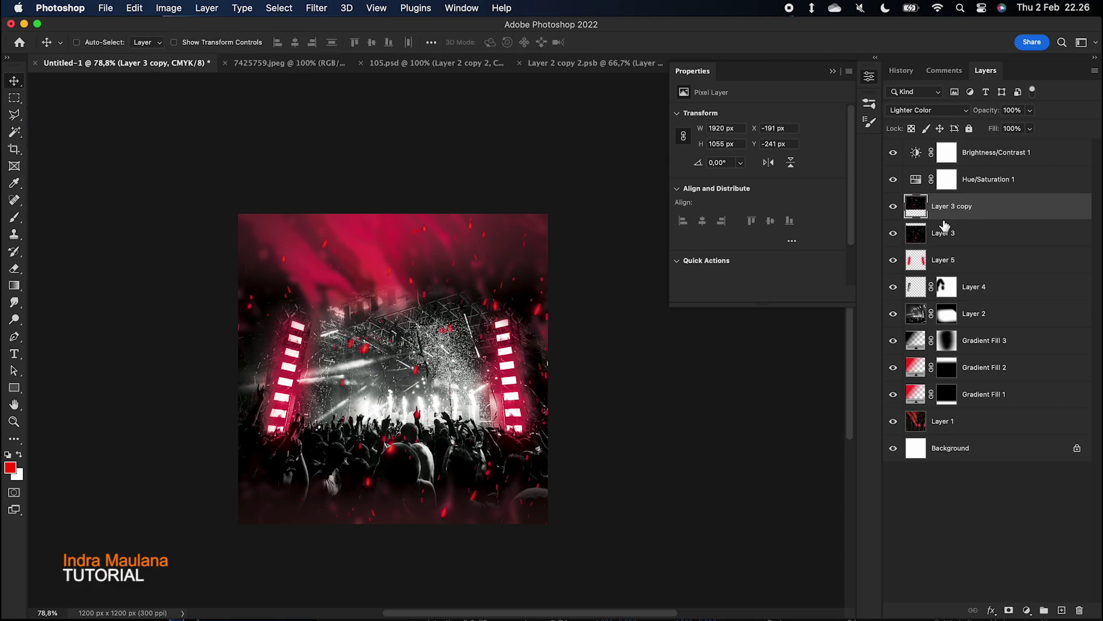
left_click(14, 354)
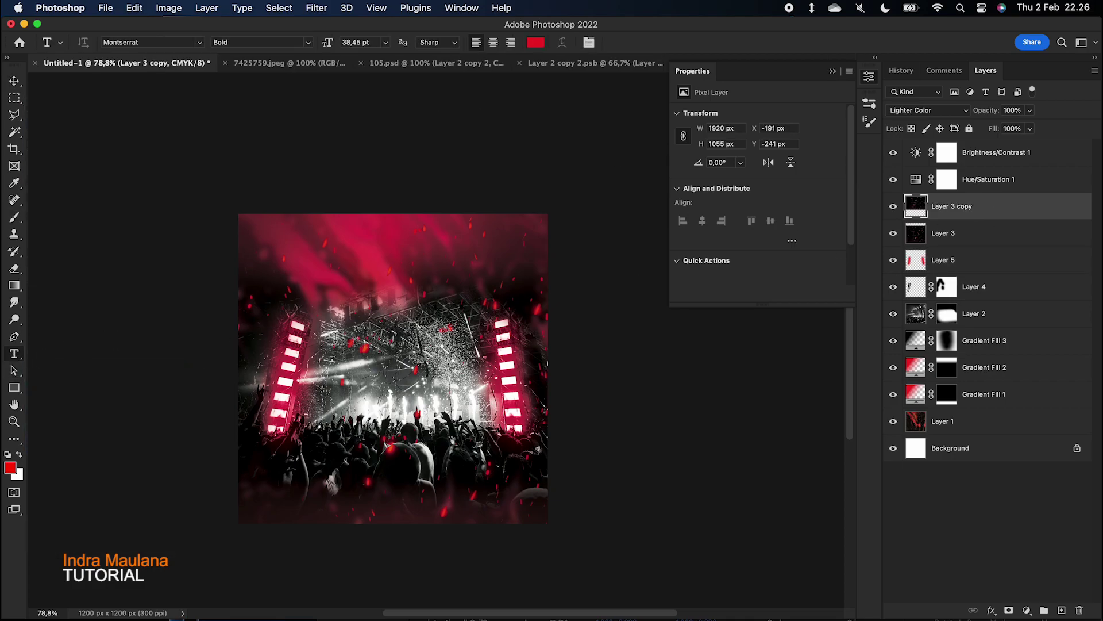
left_click(477, 329)
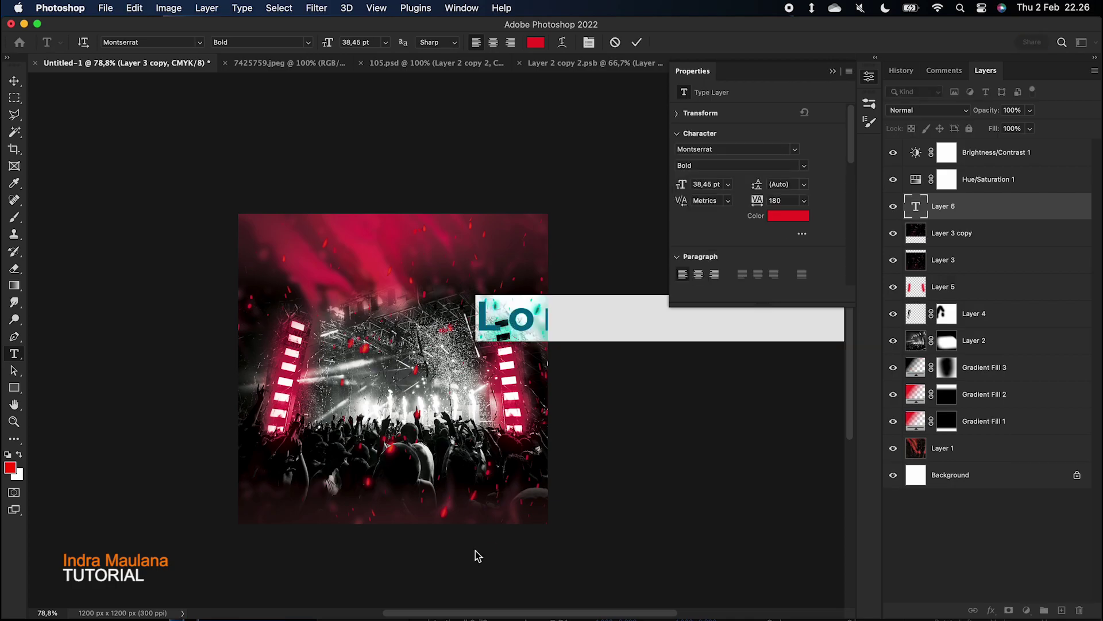
type("NIGHT")
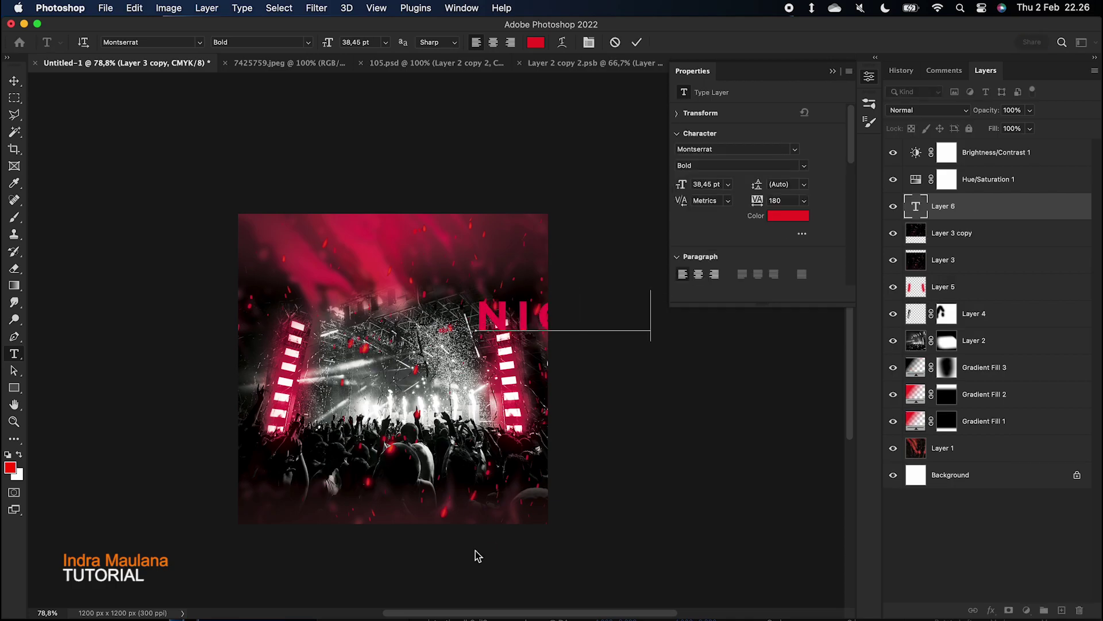
key("Return")
type("PARTY")
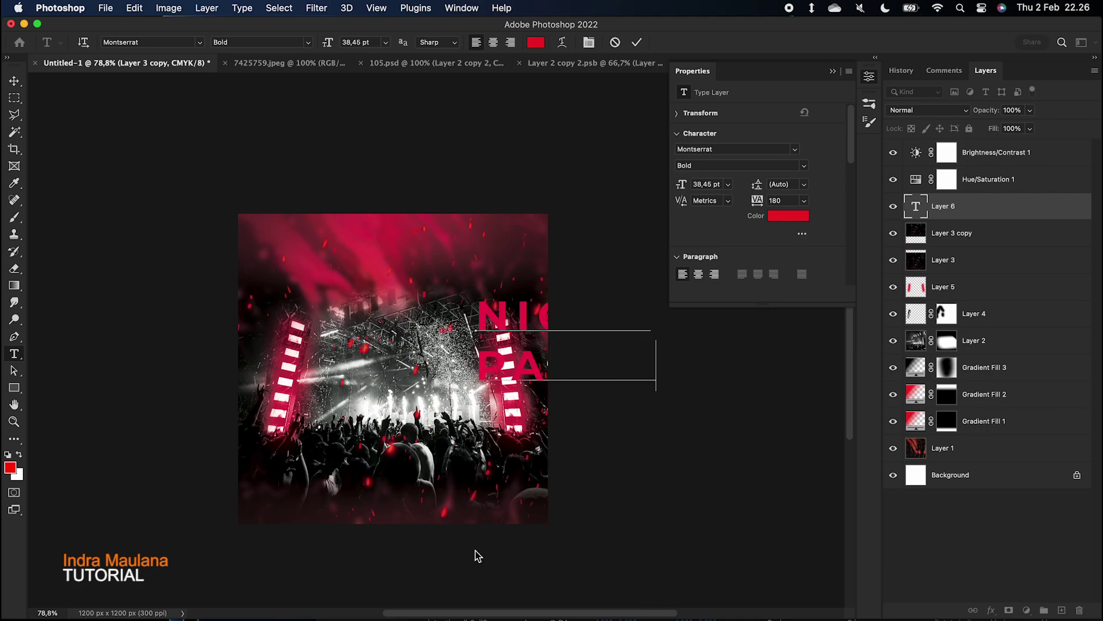
Set the tracking of the entire NIGHT PARTY text to 0
key("super+a")
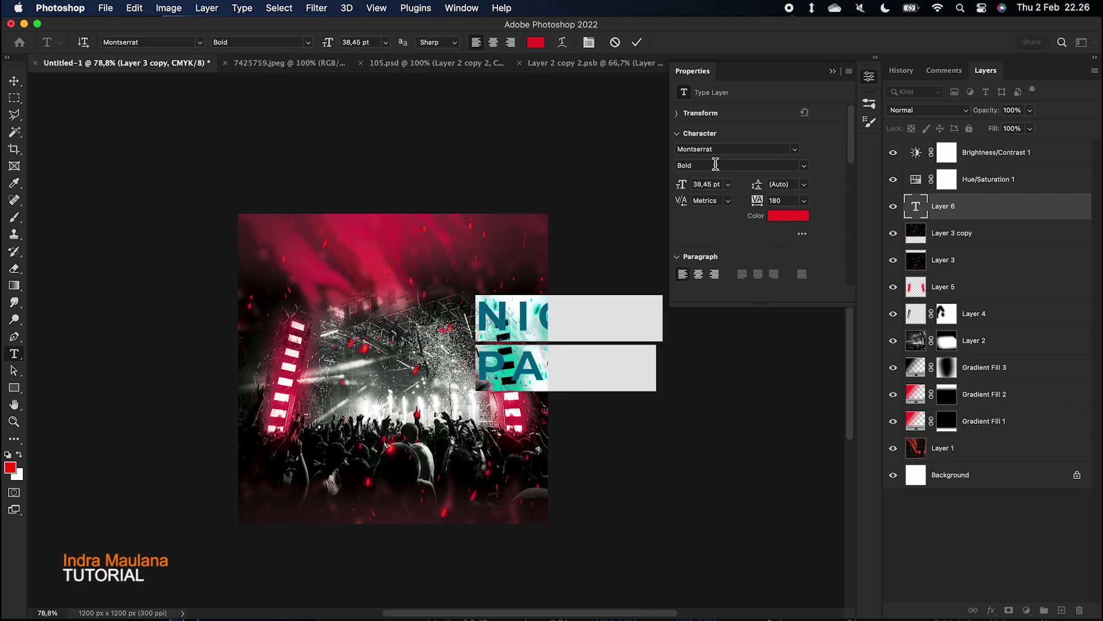
left_click(678, 113)
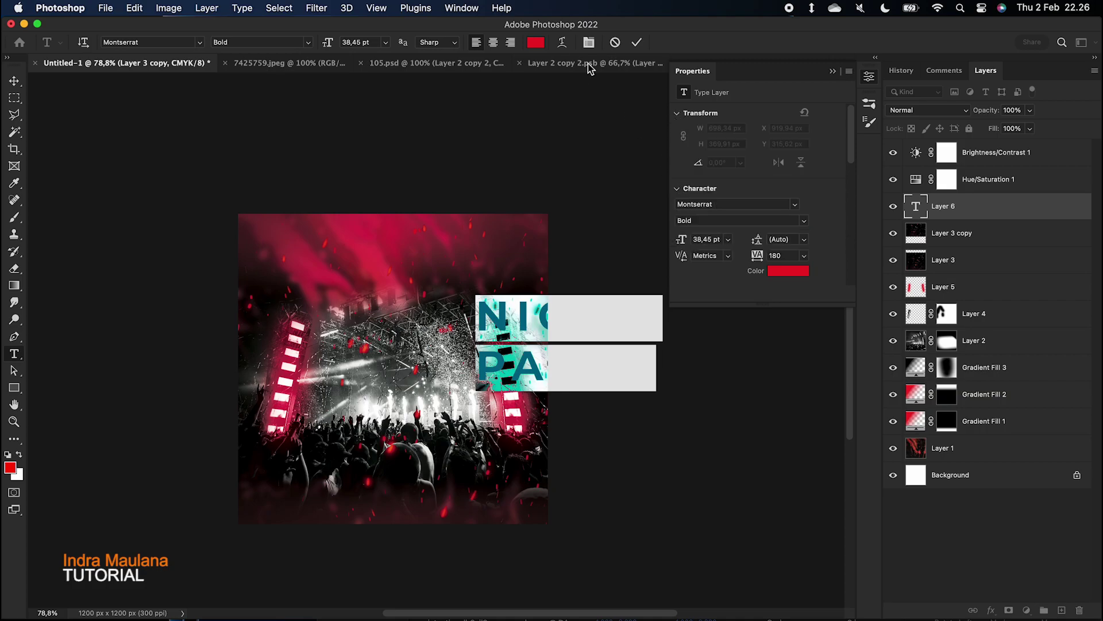
left_click(586, 45)
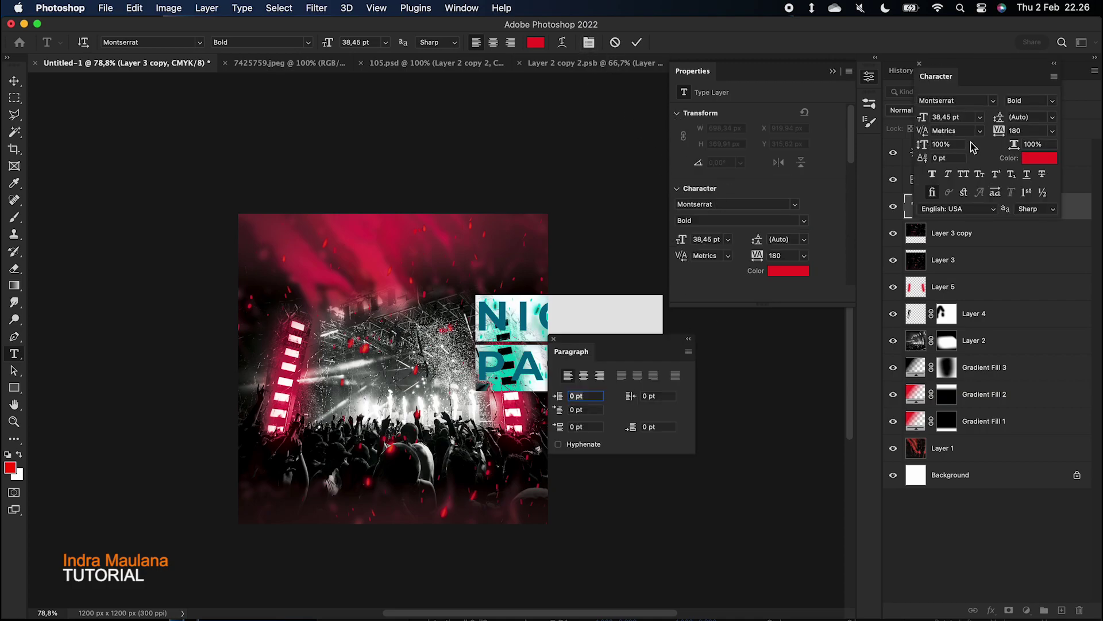
left_click_drag(954, 69, 726, 88)
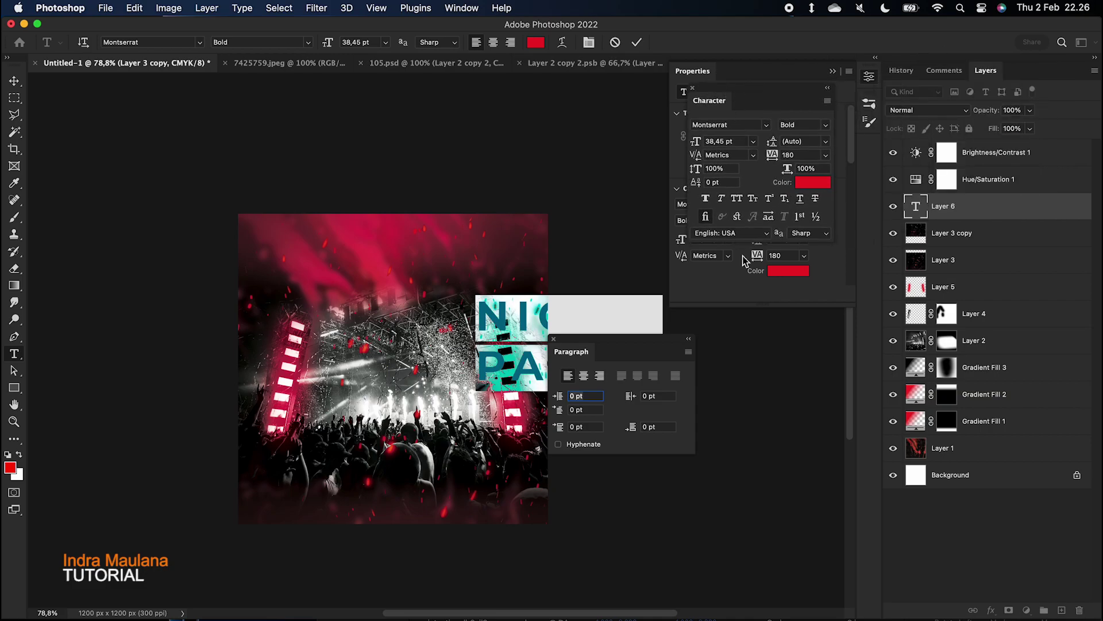
left_click(825, 160)
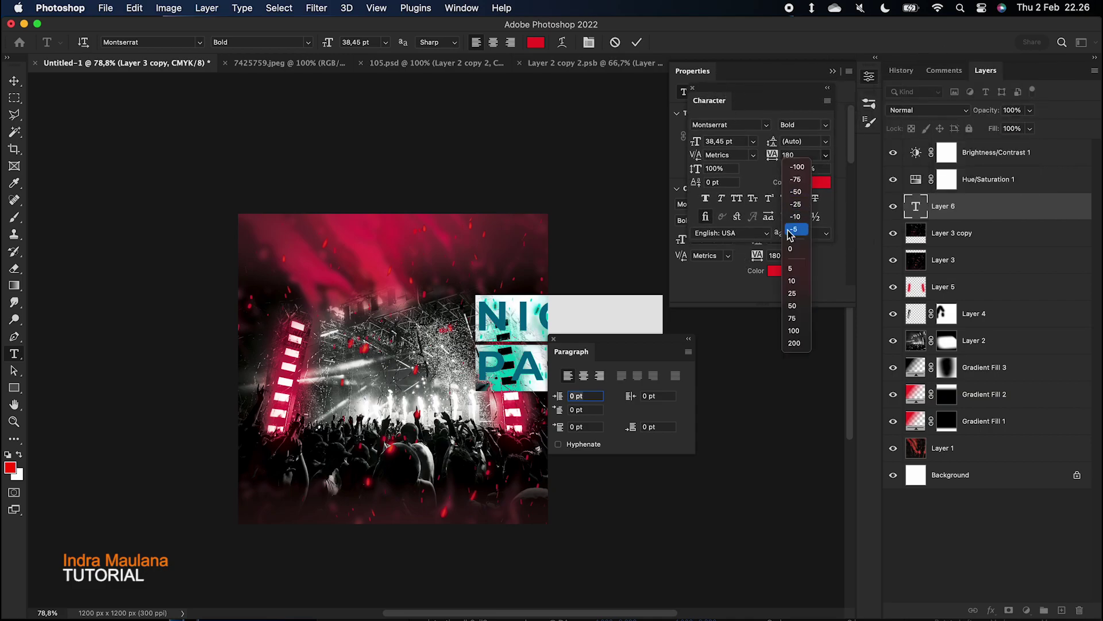
left_click(797, 251)
left_click(828, 142)
left_click(828, 142)
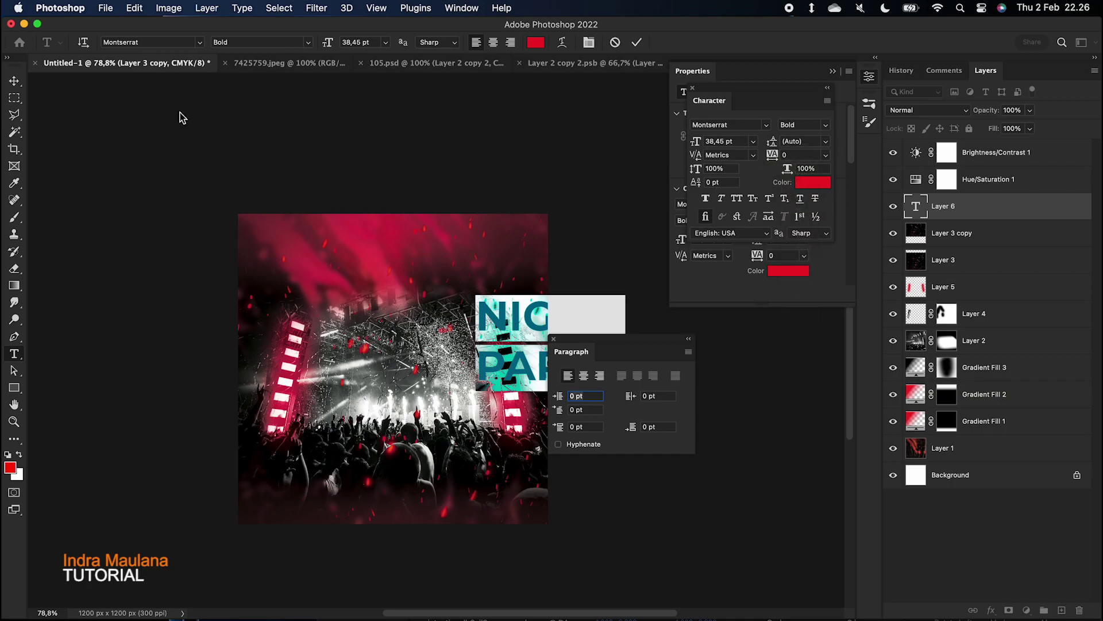
Change the NIGHT PARTY text's Montserrat font style to Black and commit the text
left_click(311, 43)
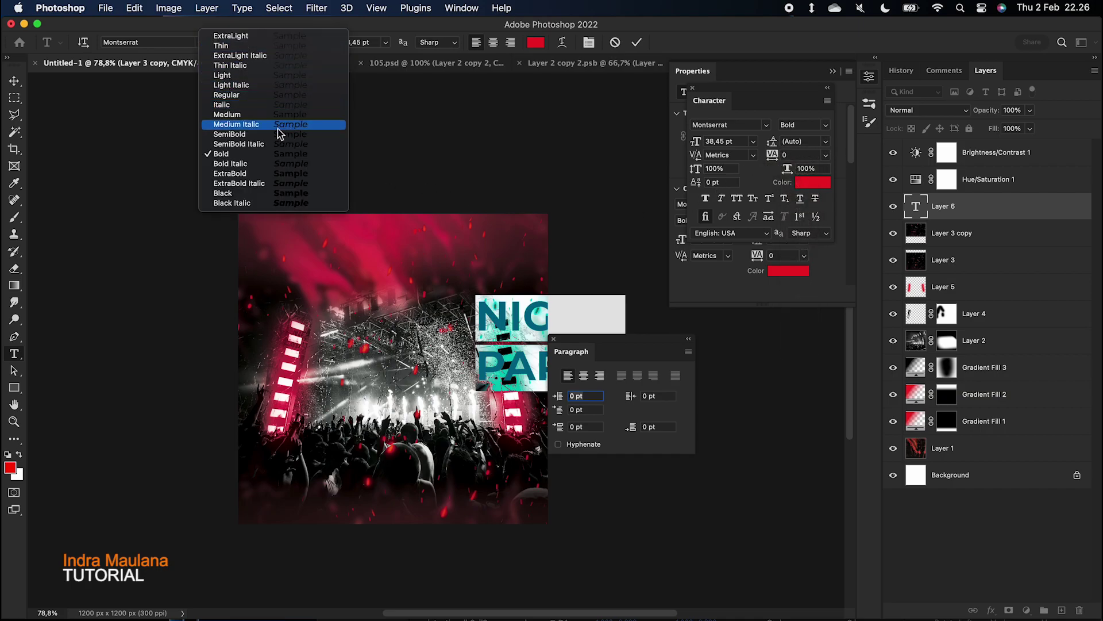
left_click(246, 194)
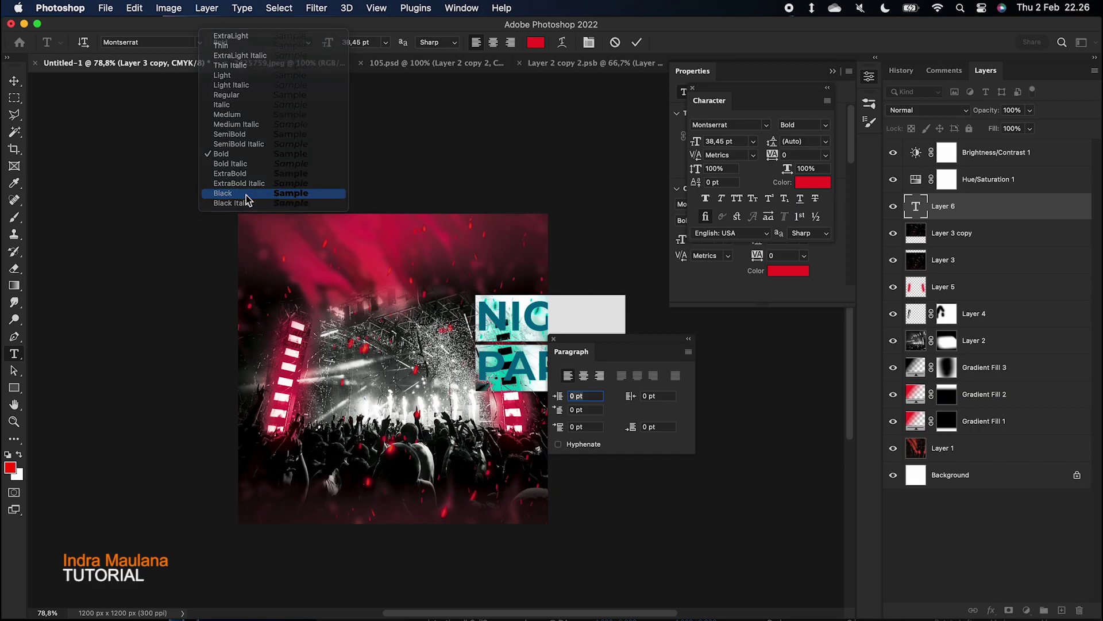
left_click(15, 83)
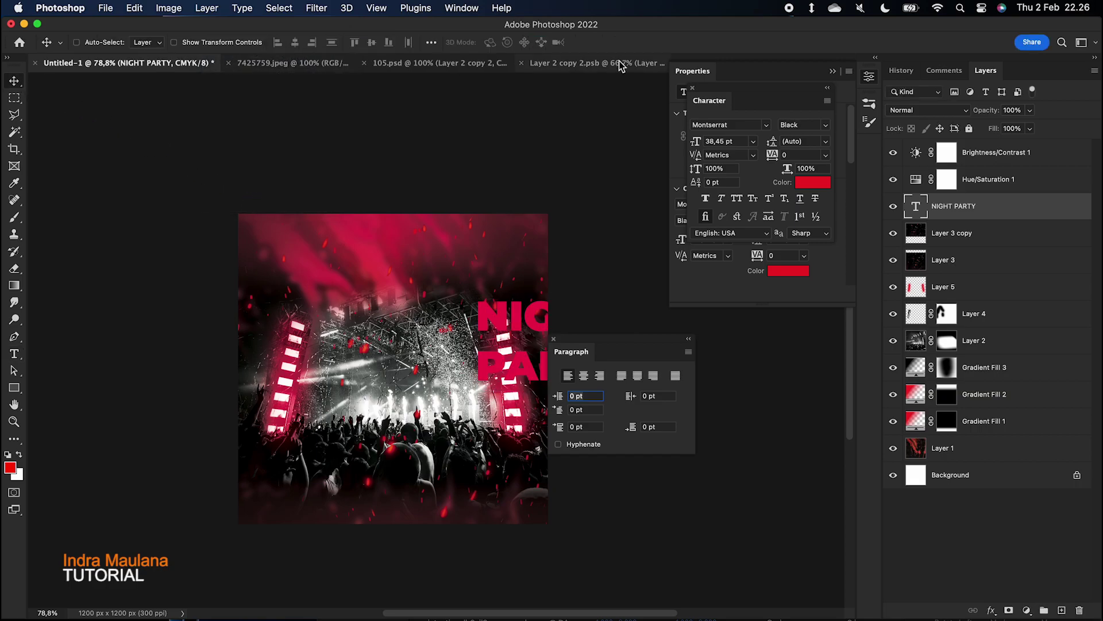
Move the NIGHT PARTY text fully onto the artwork and centre it horizontally and vertically on the whole canvas
left_click_drag(506, 322, 332, 322)
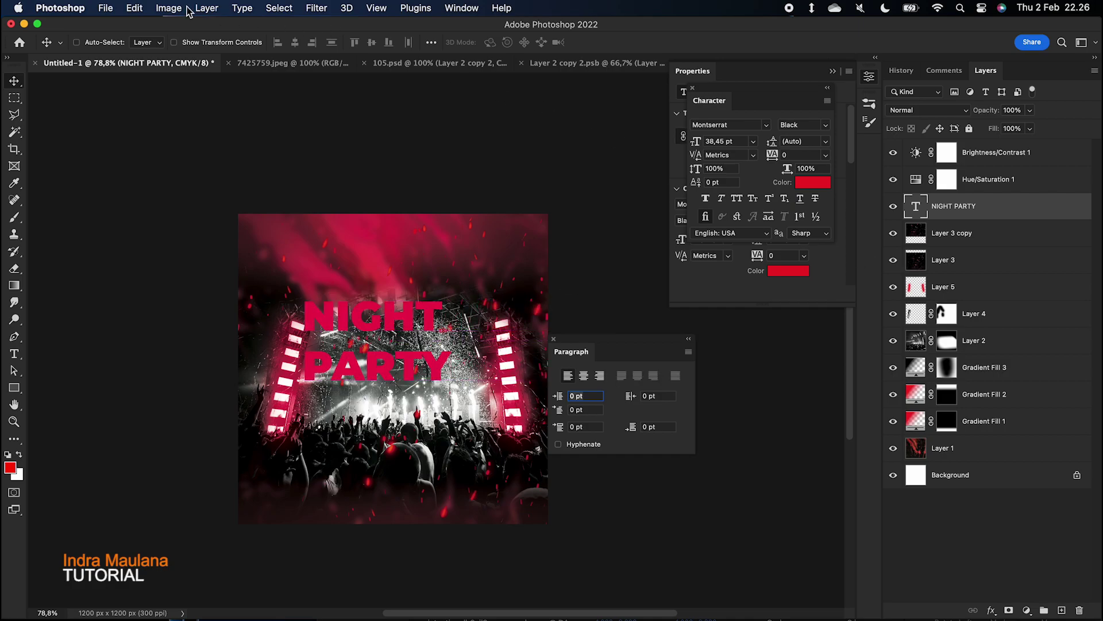
left_click(279, 8)
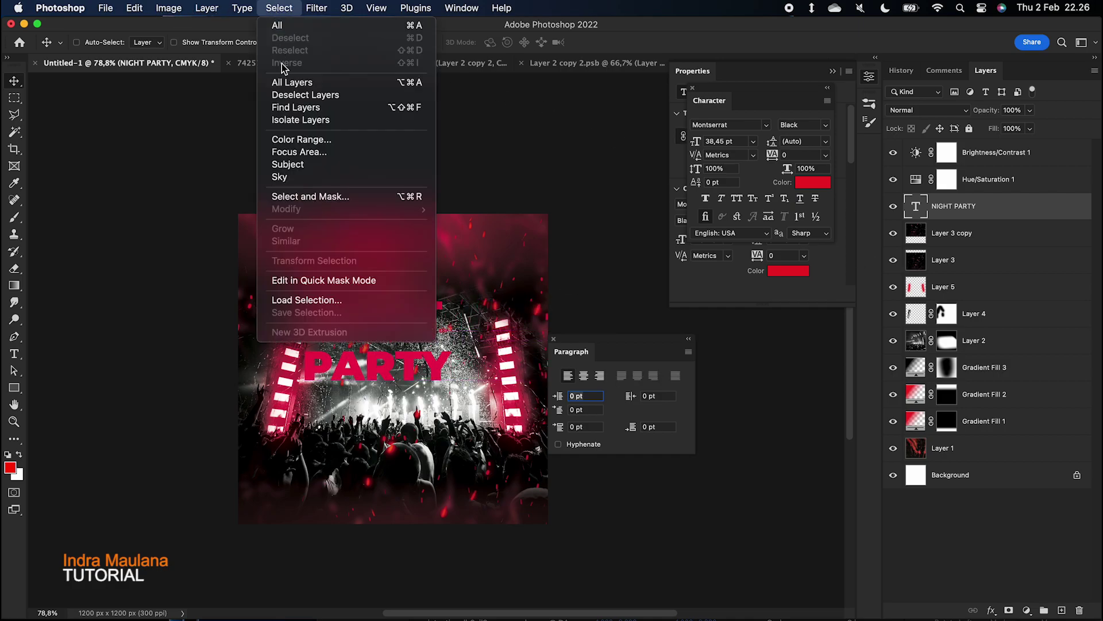
left_click(282, 29)
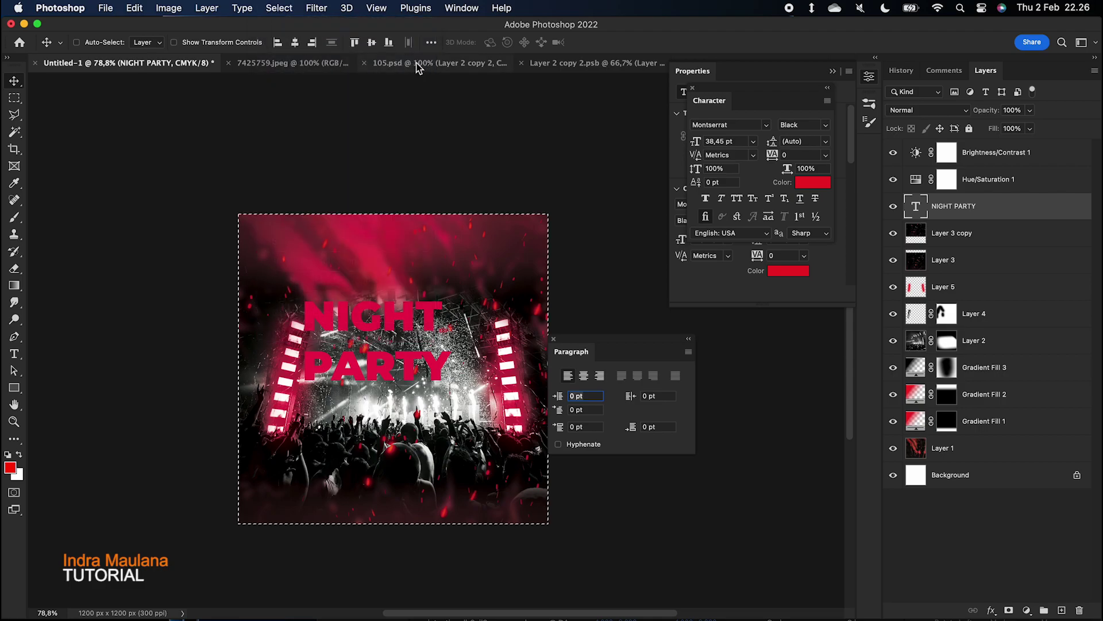
left_click(294, 42)
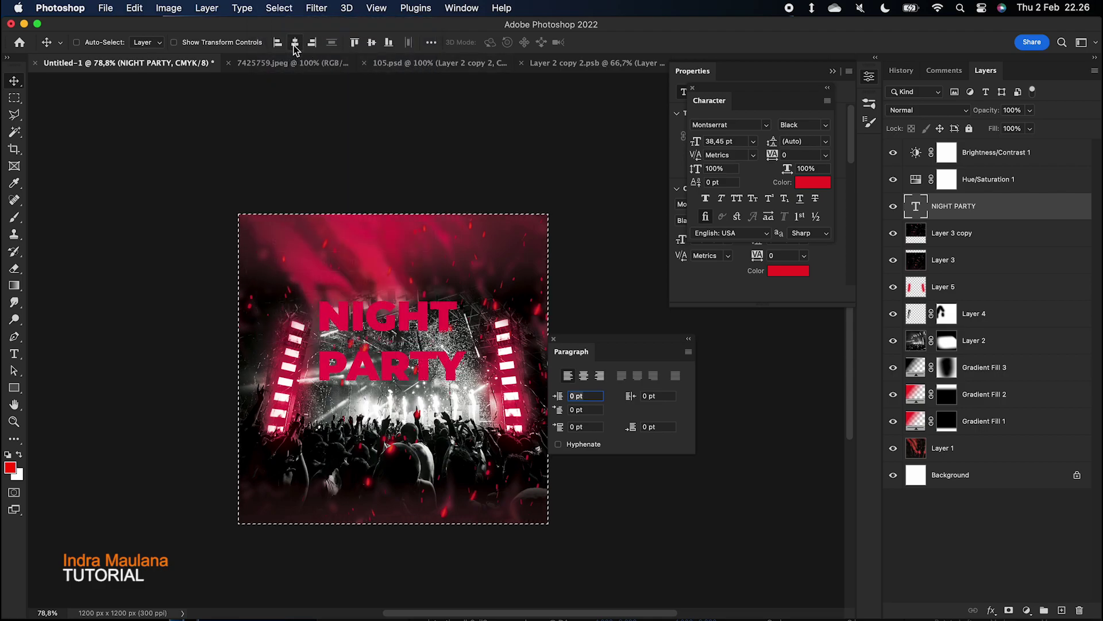
left_click(370, 42)
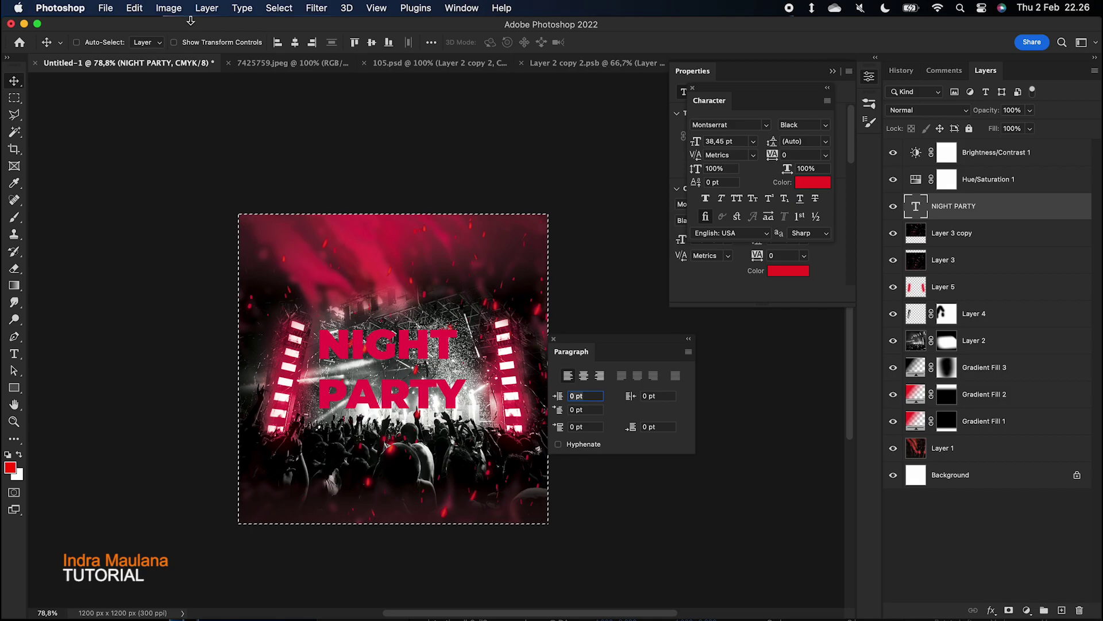
left_click(278, 8)
left_click(282, 38)
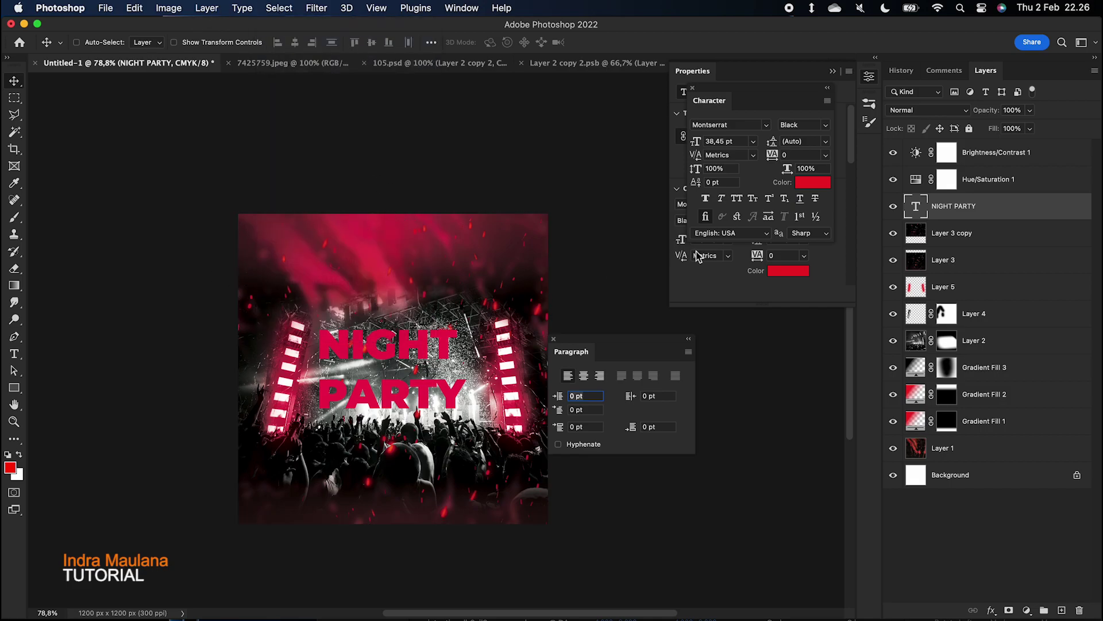
Centre-align the lines of the NIGHT PARTY text and change its colour to white (#ffffff)
double_click(906, 213)
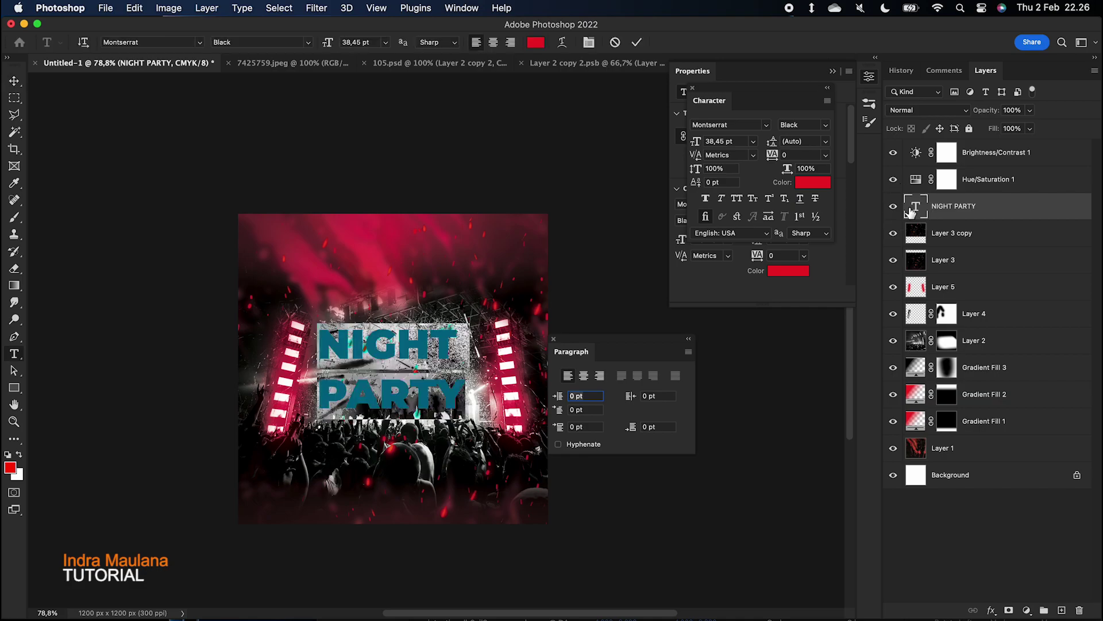
left_click(512, 44)
left_click(538, 45)
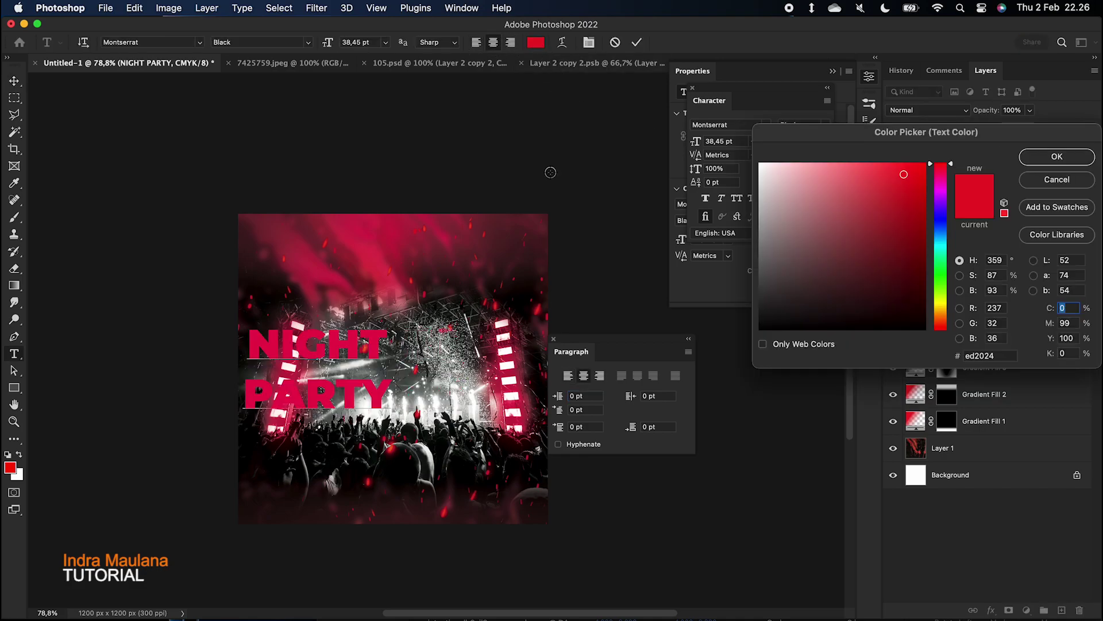
left_click_drag(795, 211, 733, 145)
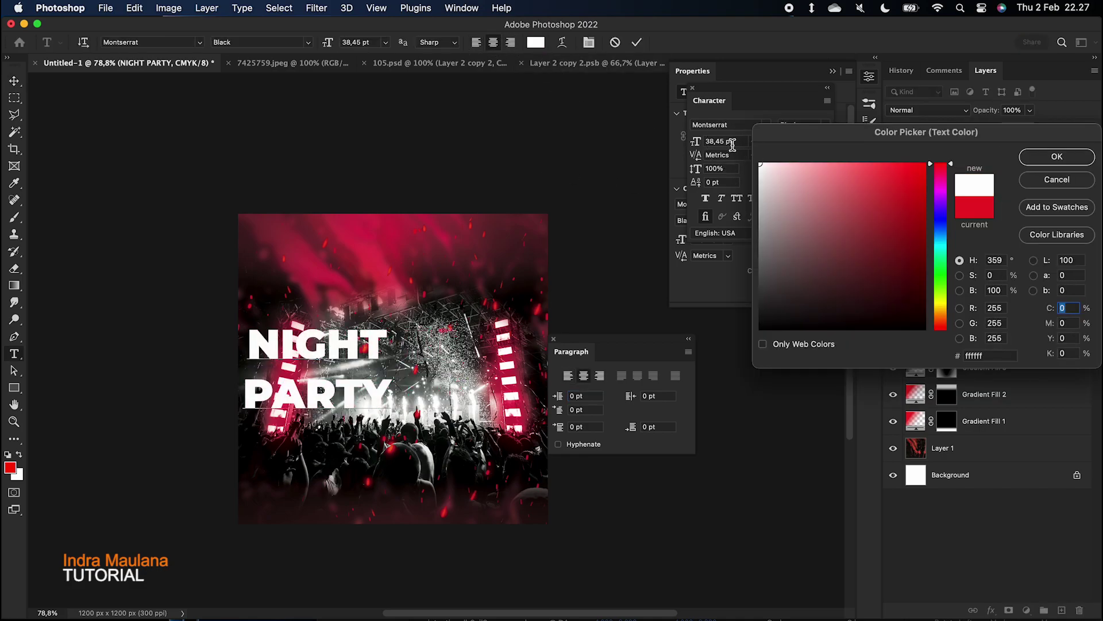
left_click(1043, 162)
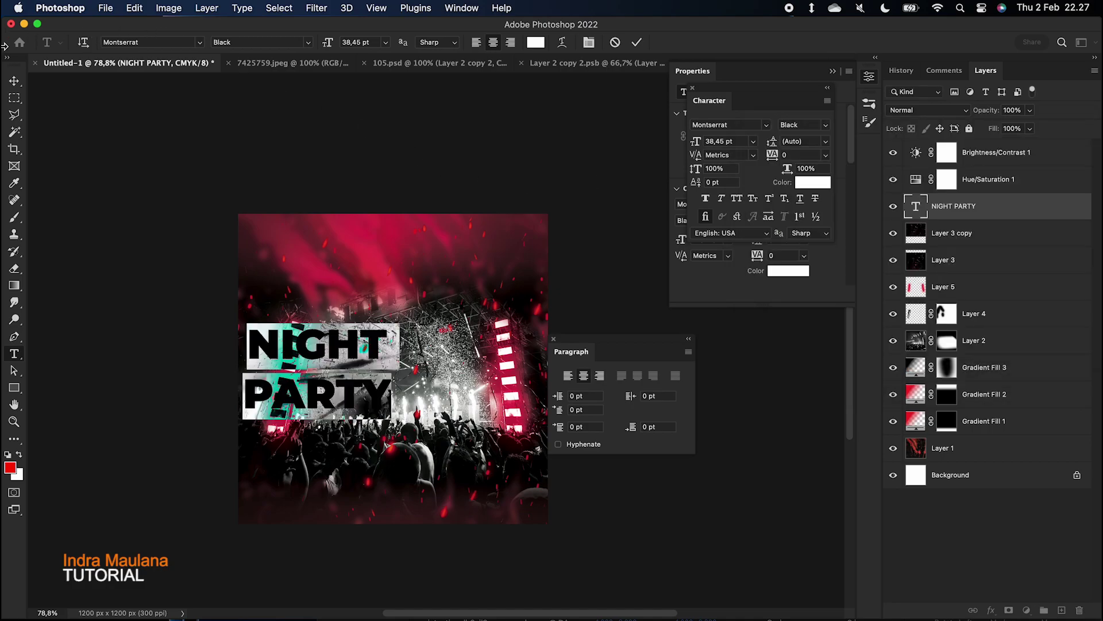
left_click(15, 80)
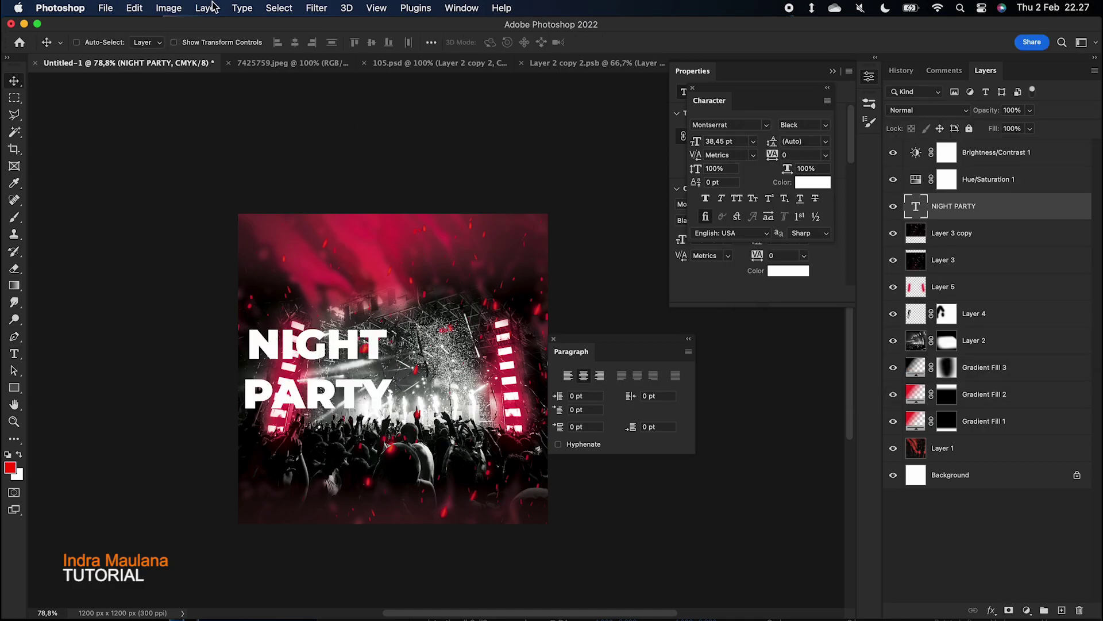
Select the whole canvas, centre the NIGHT PARTY text horizontally within it and clear the selection
left_click(280, 8)
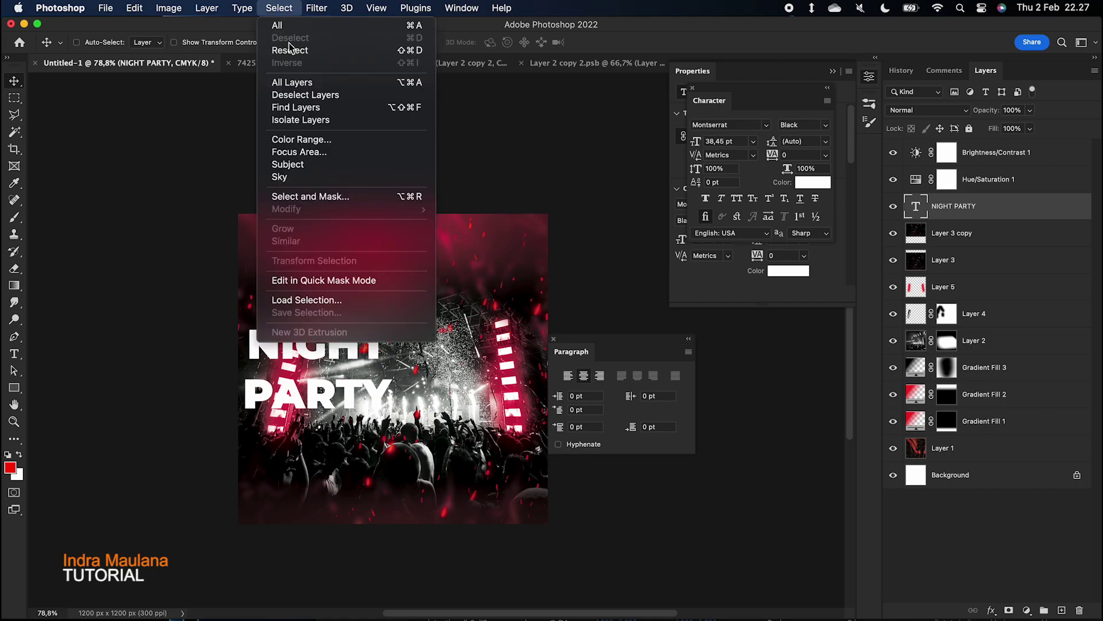
left_click(287, 32)
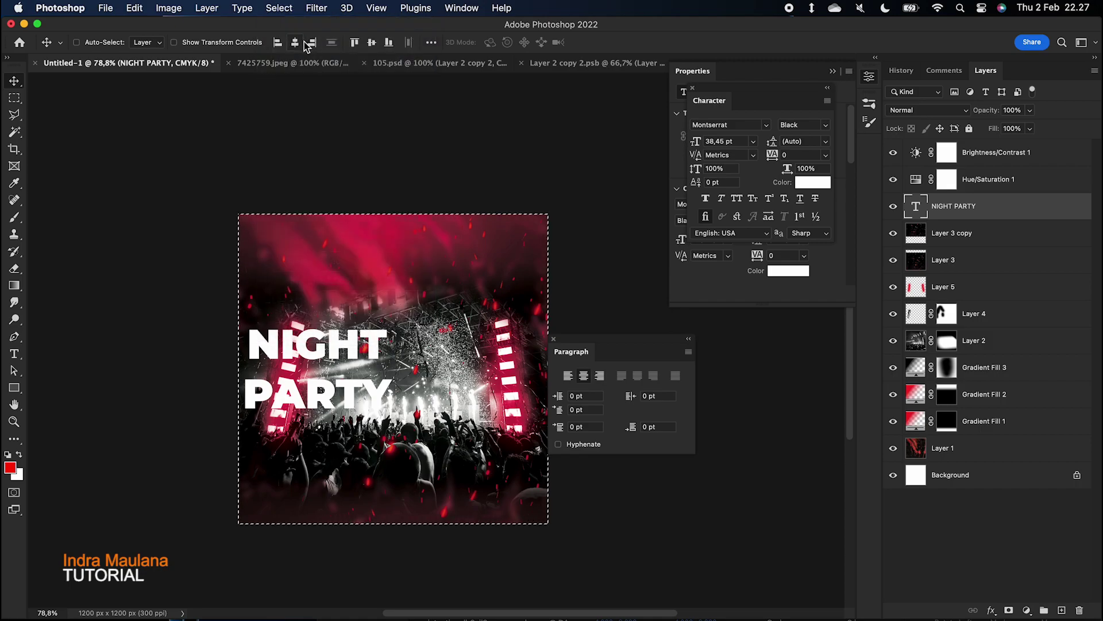
left_click(295, 43)
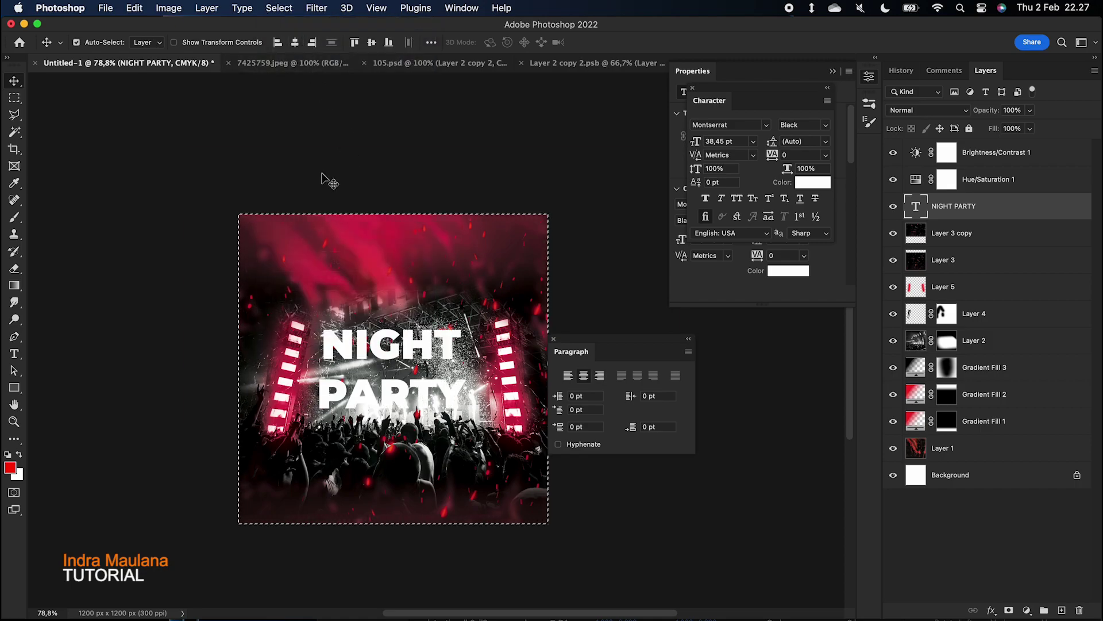
key("super+d")
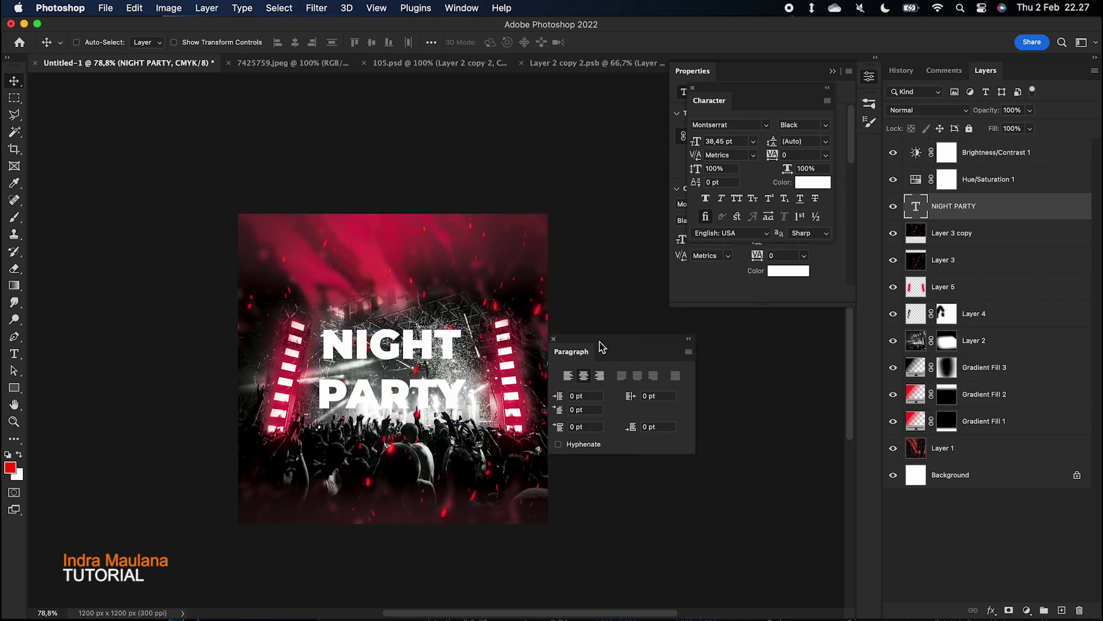
left_click(554, 340)
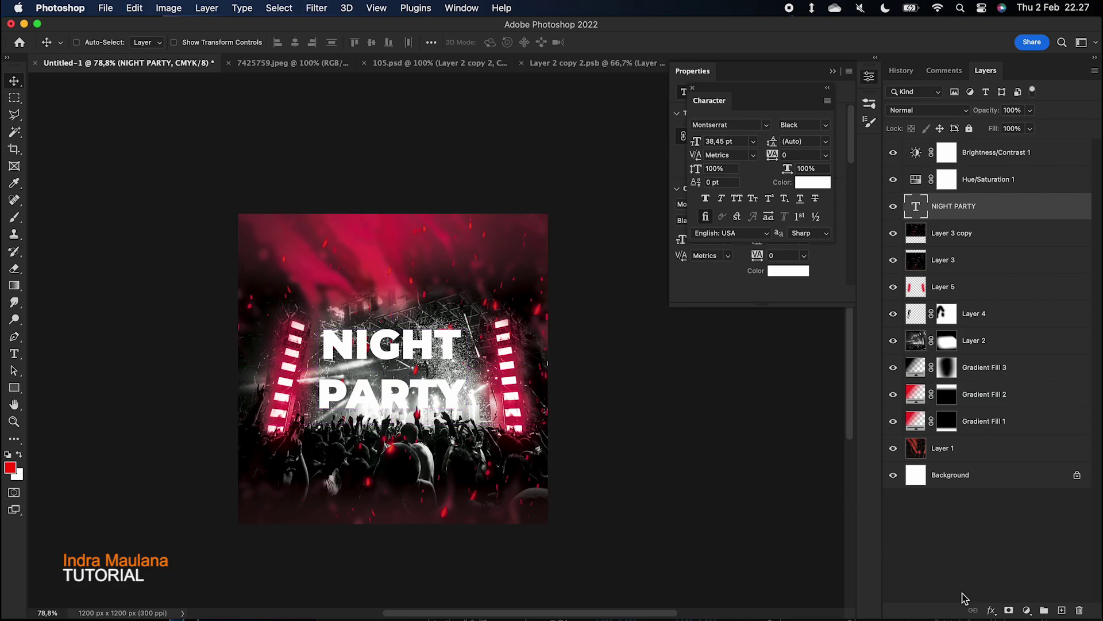
Add a Gradient Overlay to the NIGHT PARTY text using the Black, White preset from Basics
left_click(991, 610)
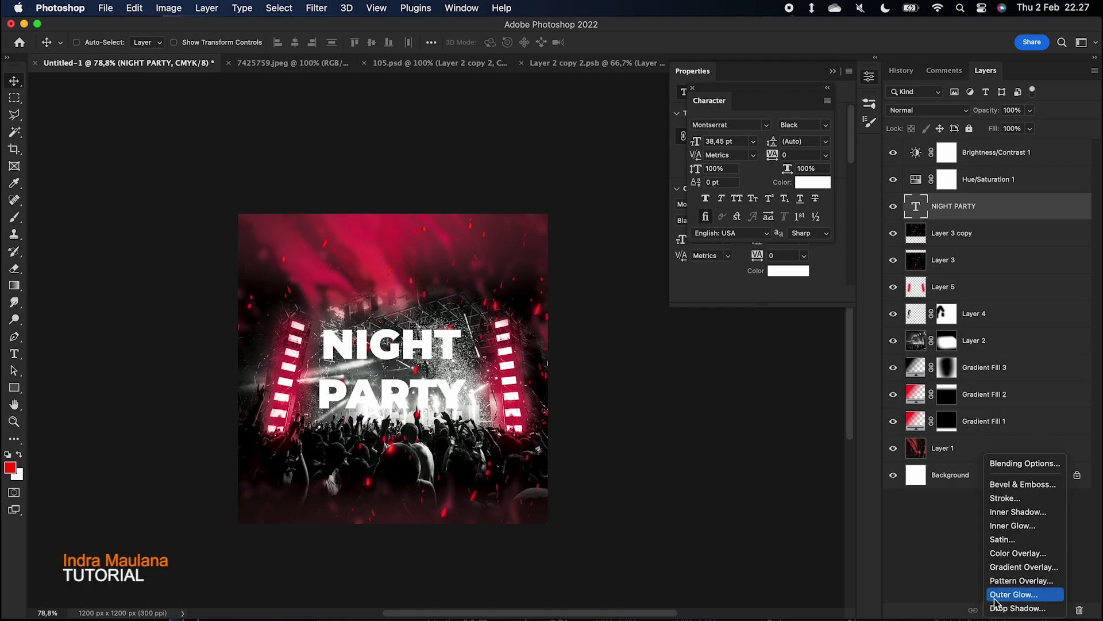
left_click(1007, 569)
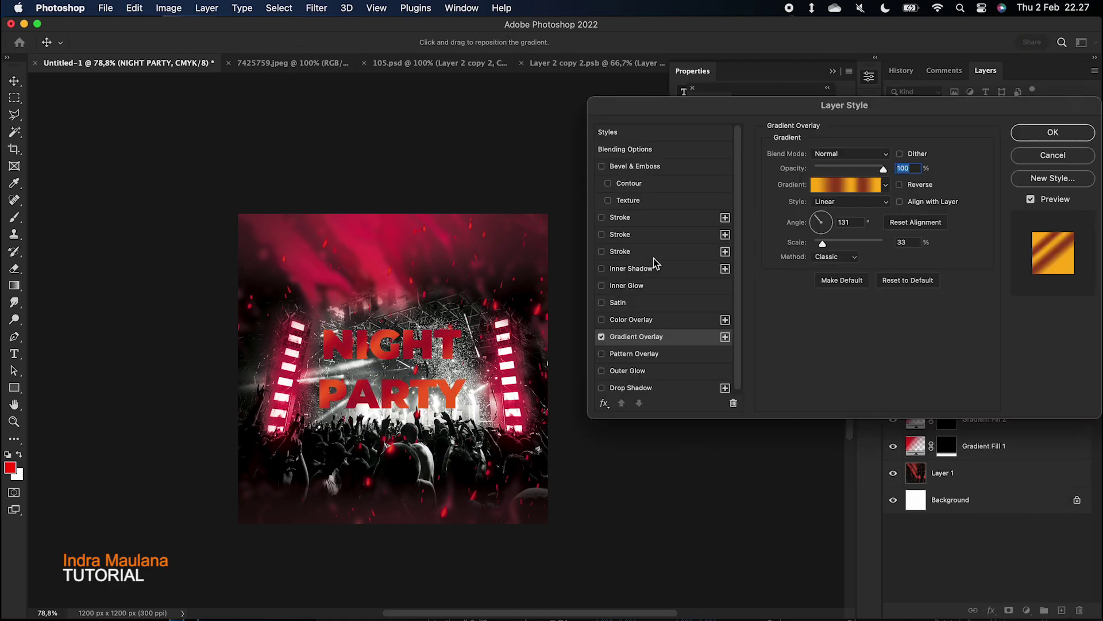
left_click(887, 186)
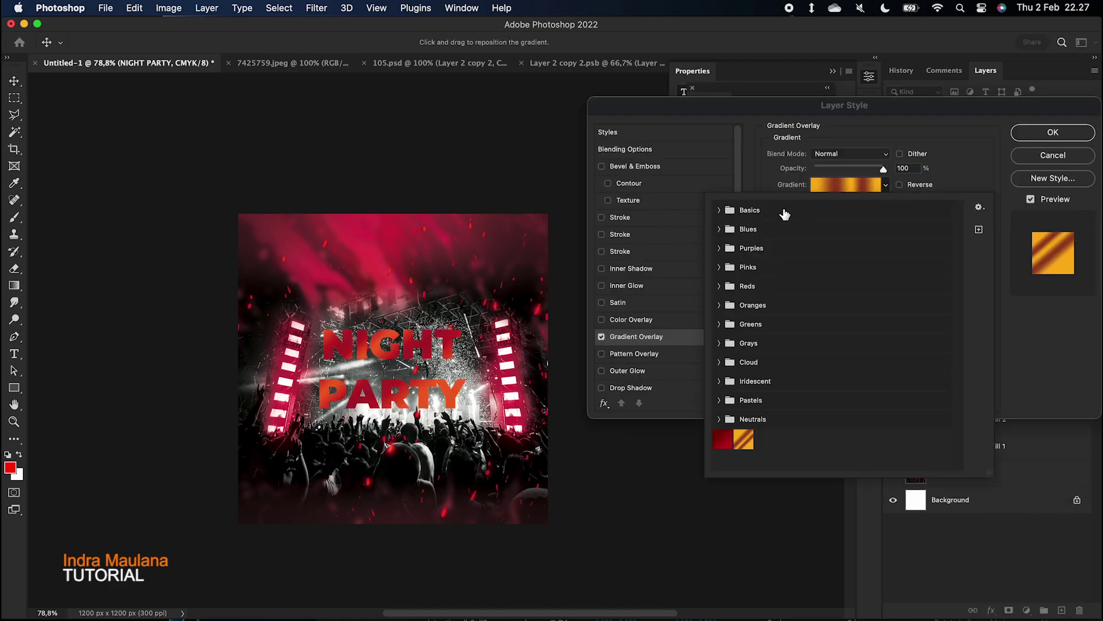
left_click(720, 210)
left_click(779, 230)
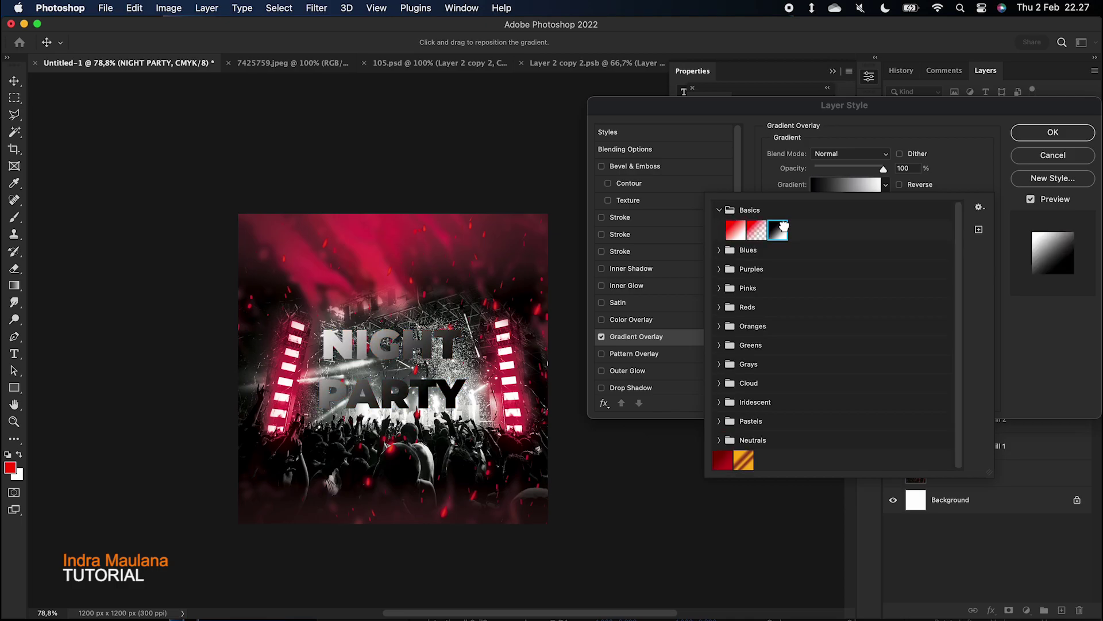
left_click(932, 176)
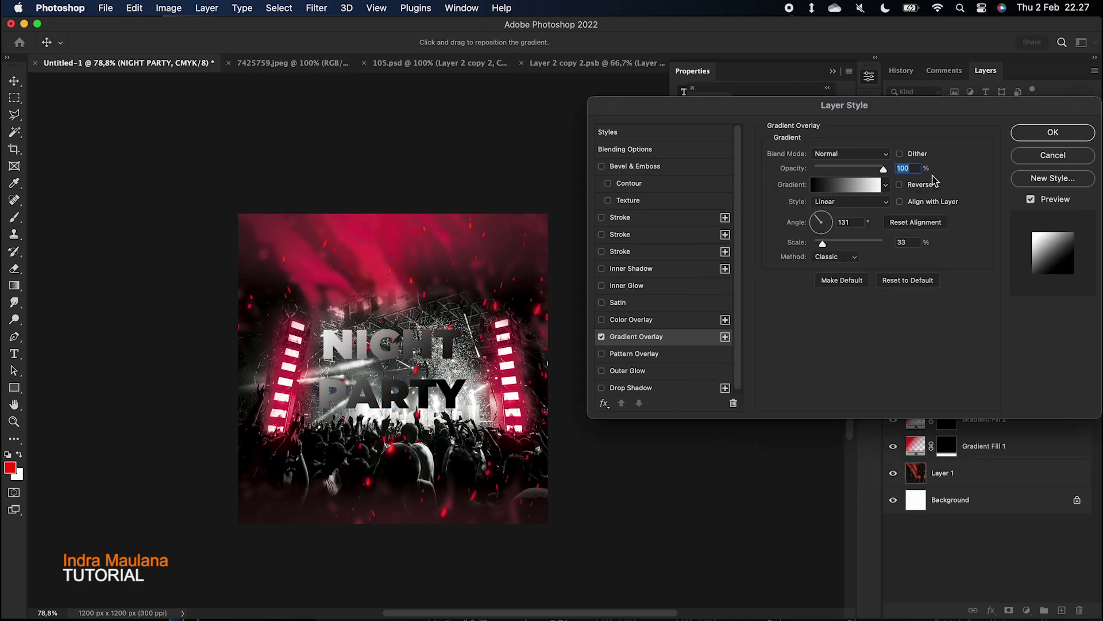
Change the overlay gradient's black starting stop to near-black #0d0d0d
left_click(835, 185)
double_click(826, 341)
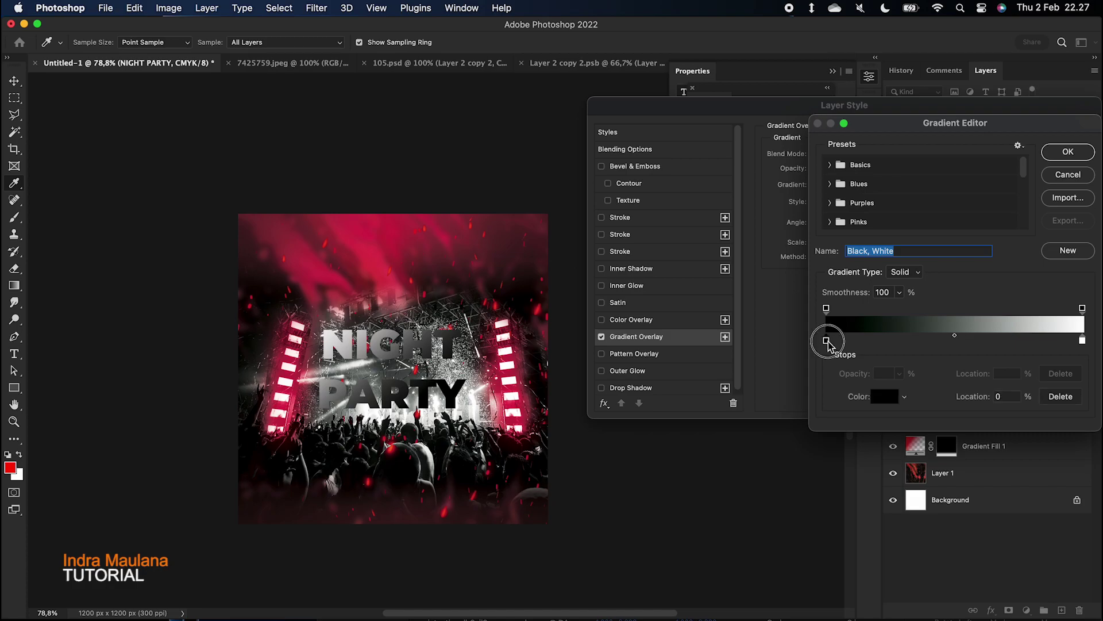
left_click(758, 323)
left_click_drag(759, 323, 756, 321)
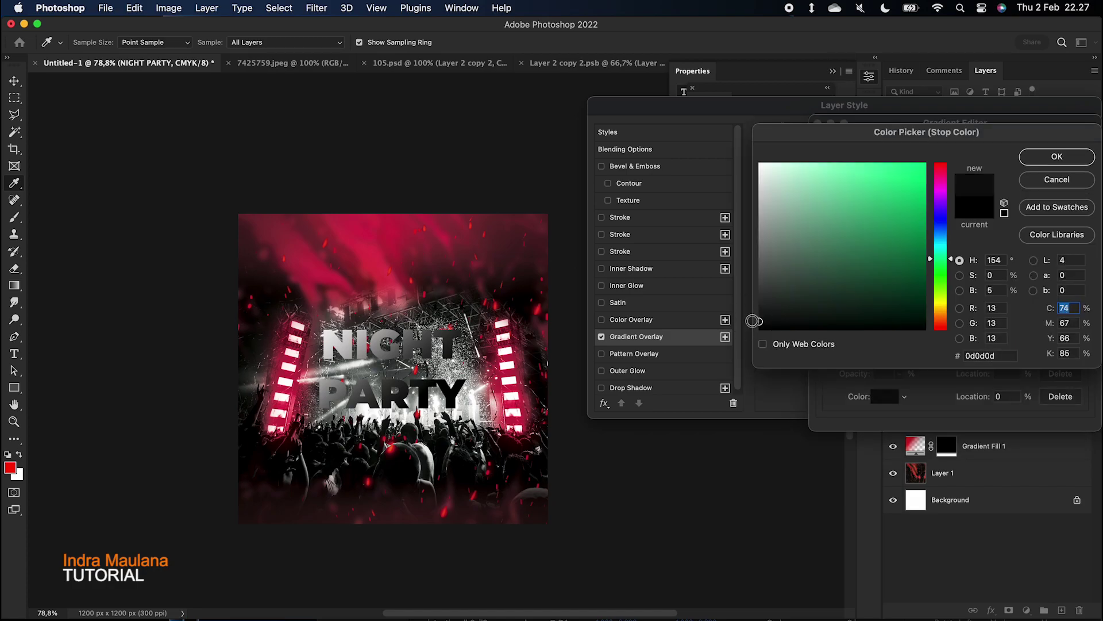
left_click(1053, 157)
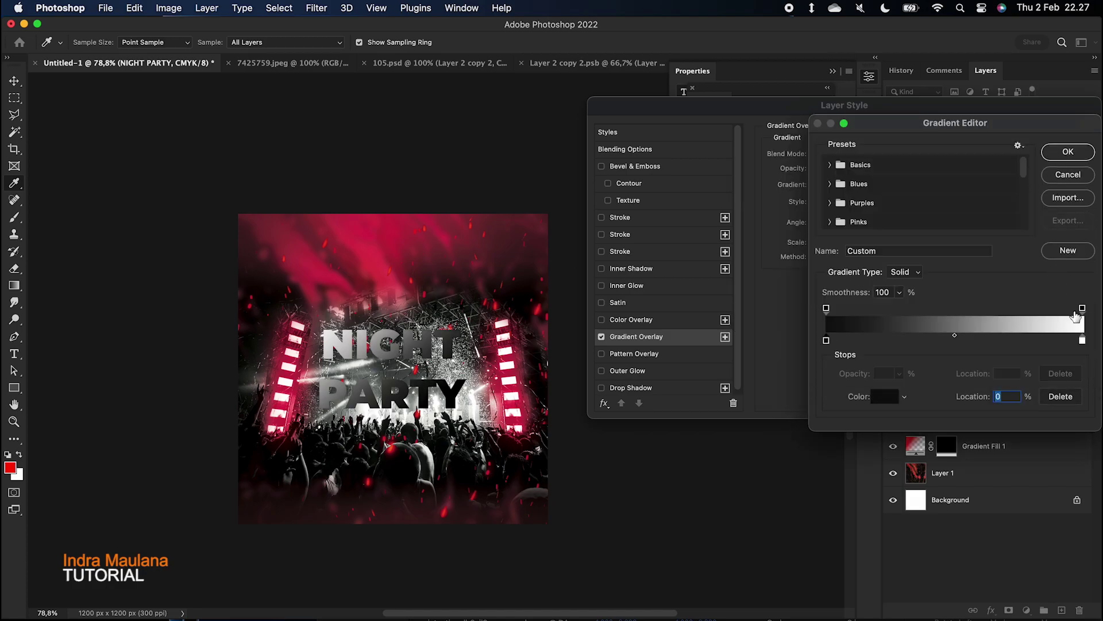
Change the overlay gradient's white end stop to dark grey #333333 and accept the edited gradient
double_click(1083, 341)
left_click_drag(775, 310, 759, 297)
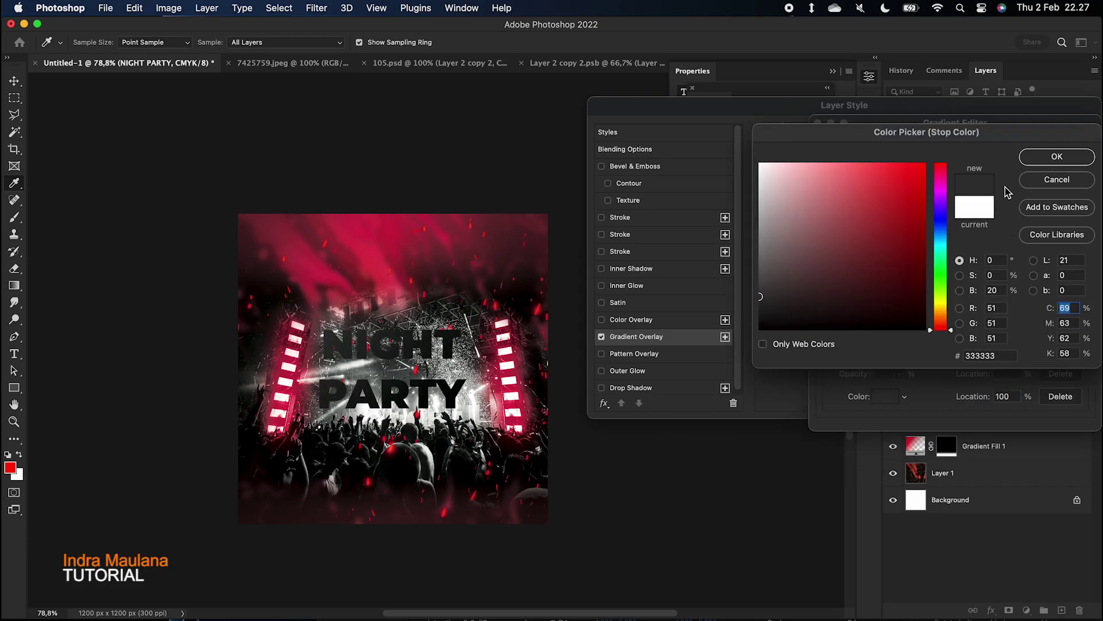
left_click(1049, 156)
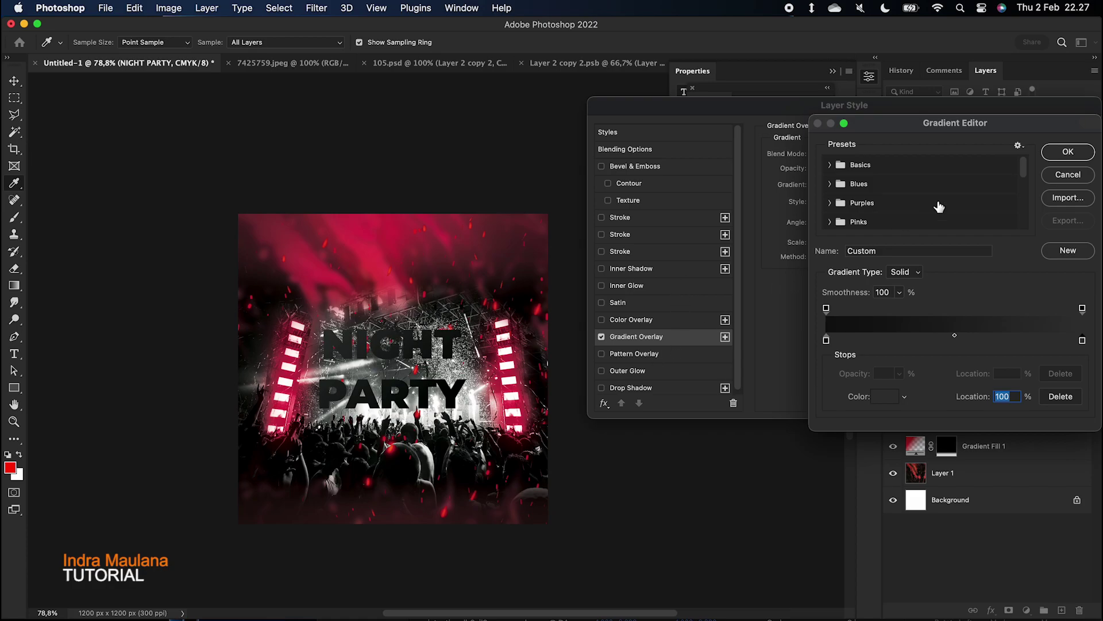
left_click(1067, 153)
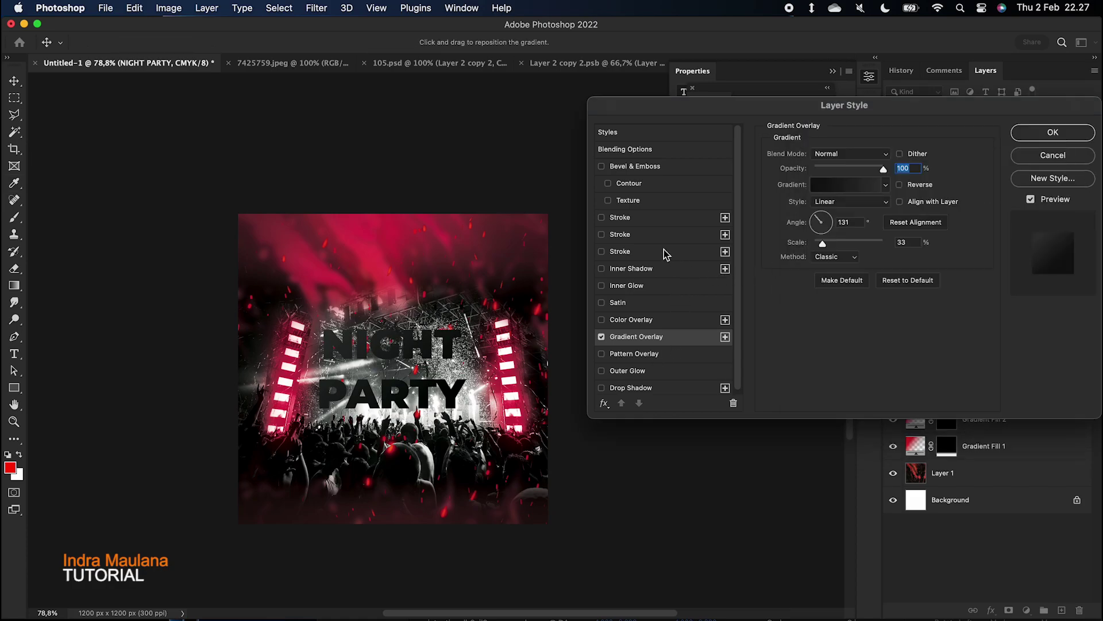
Enable the first Stroke effect and try a black Color Overlay in place of the Gradient Overlay
left_click(601, 218)
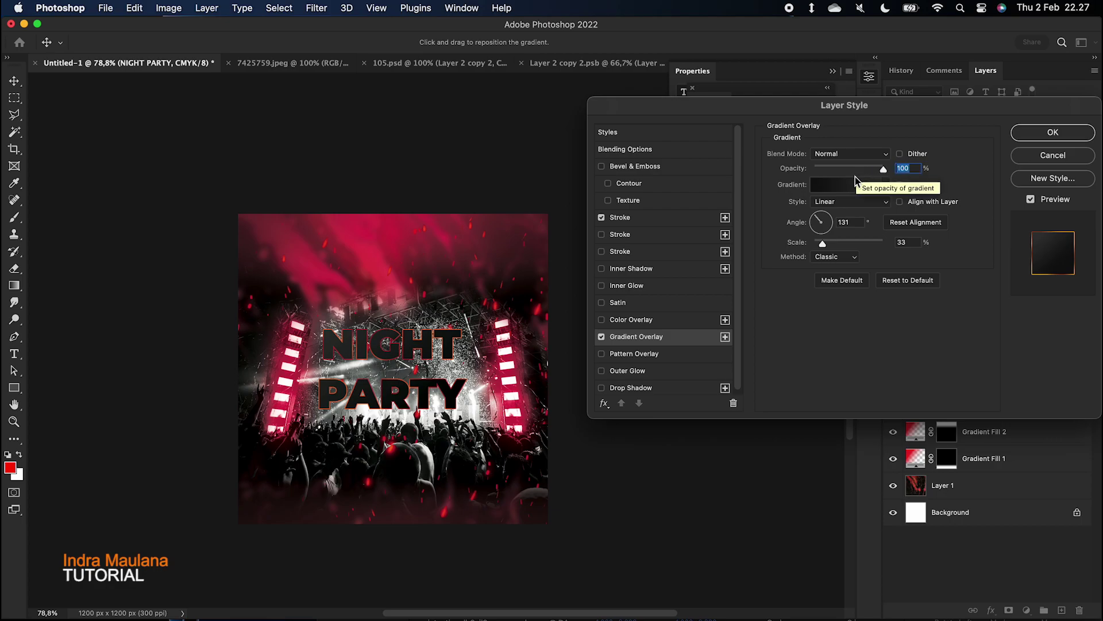
left_click(602, 336)
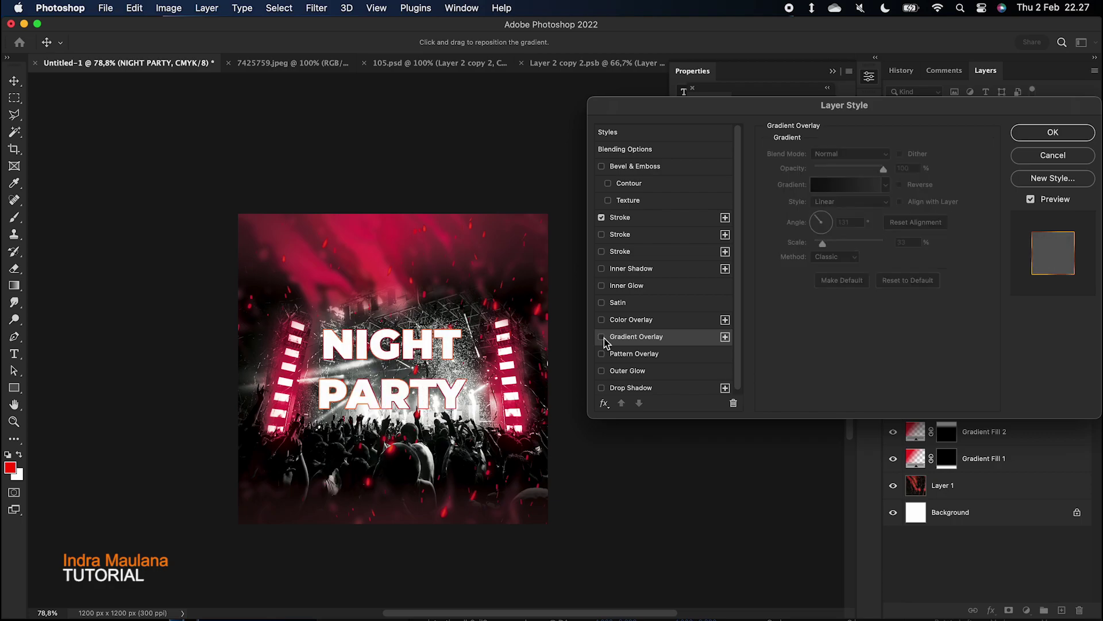
left_click(601, 252)
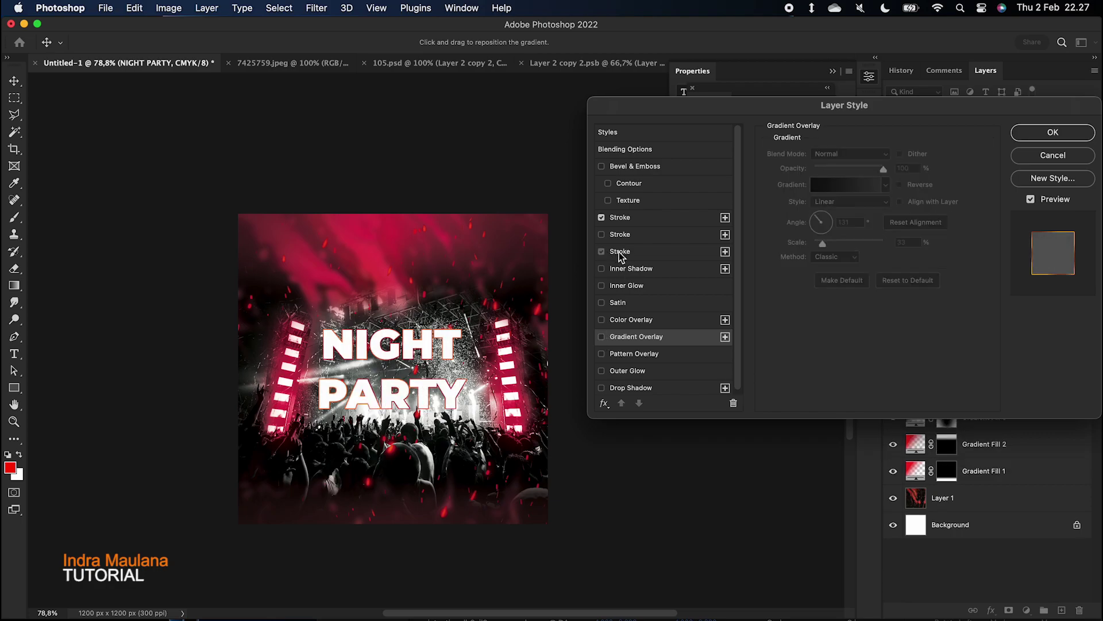
left_click(620, 253)
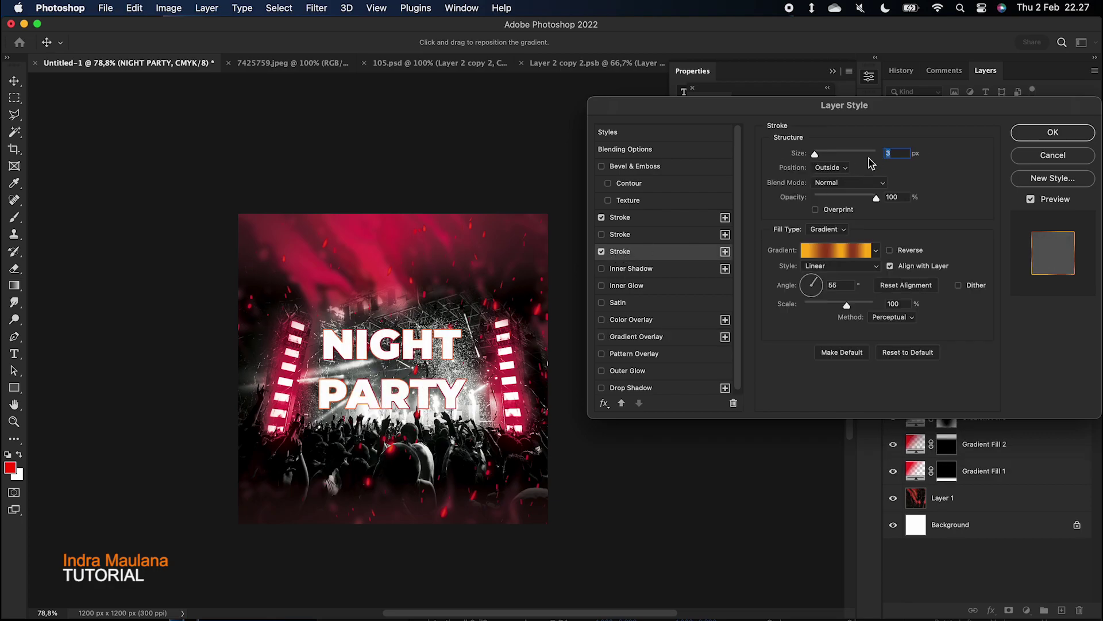
left_click(602, 251)
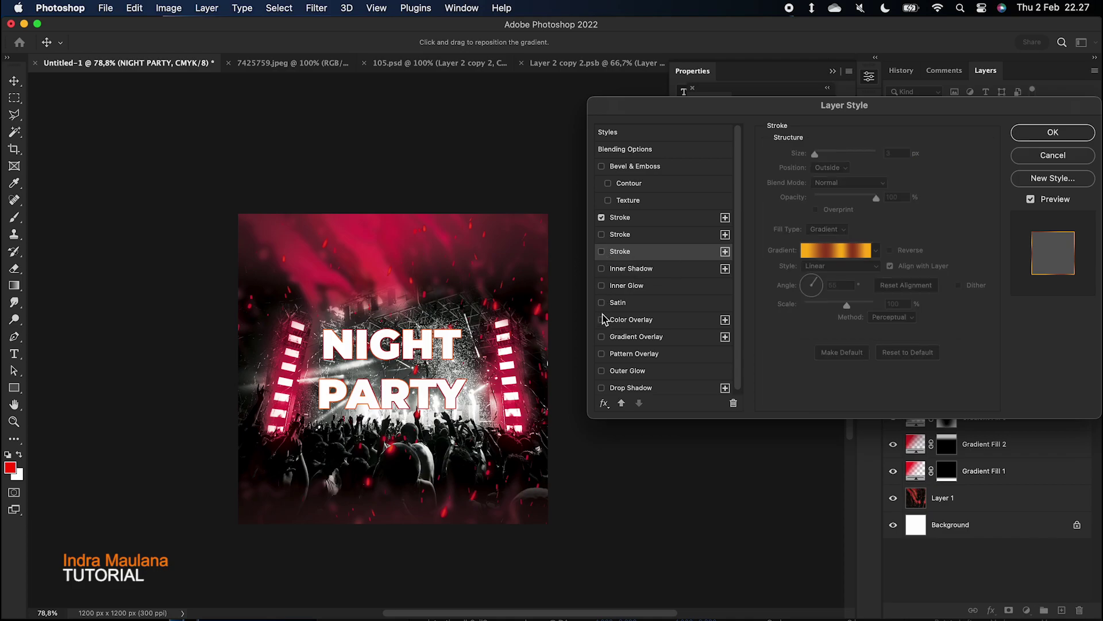
left_click(629, 320)
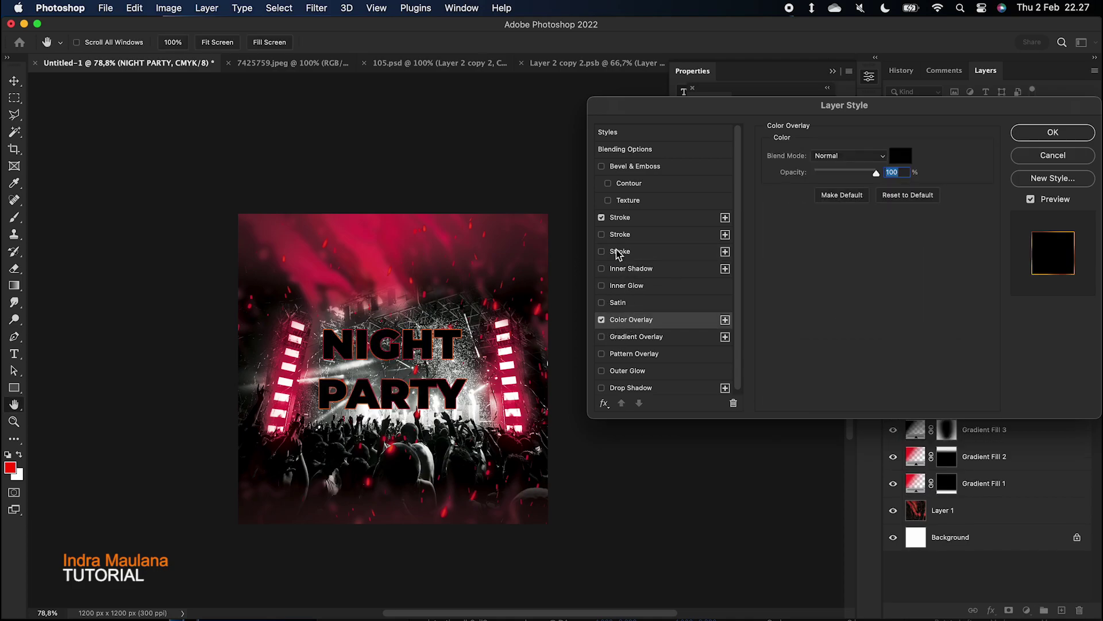
Switch the text stroke's fill type to Color with white and set its size to 2 px
left_click(621, 218)
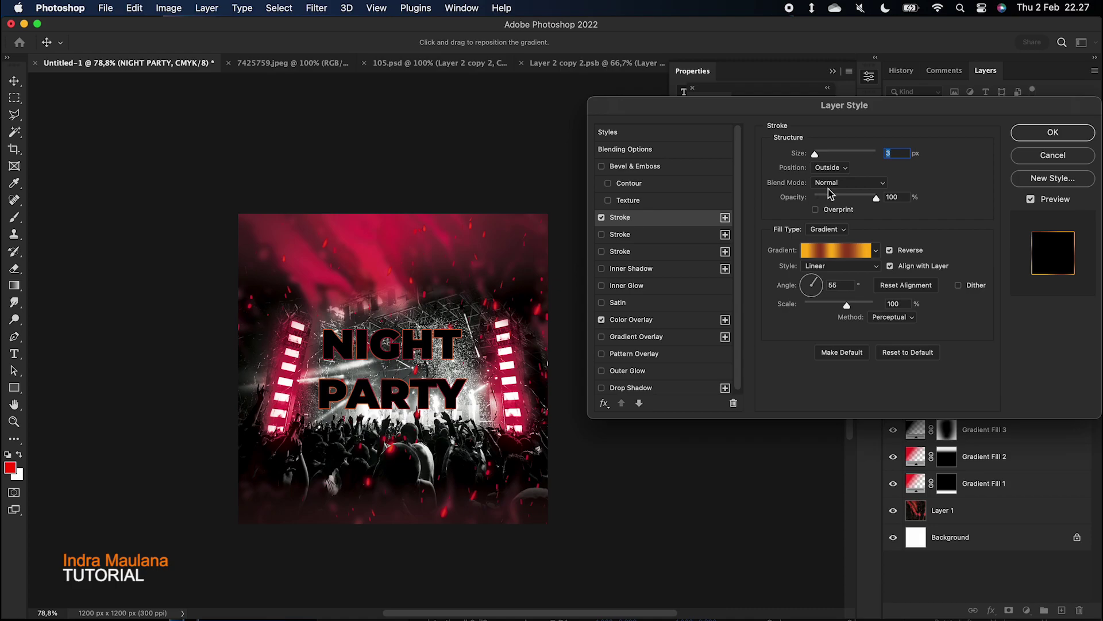
left_click(828, 229)
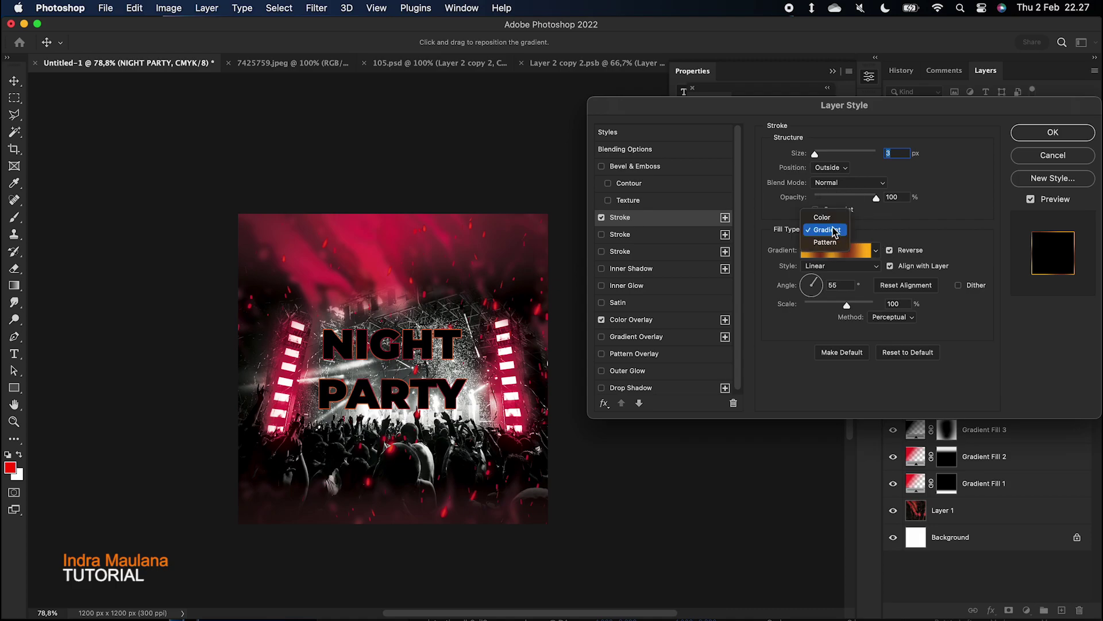
left_click(823, 214)
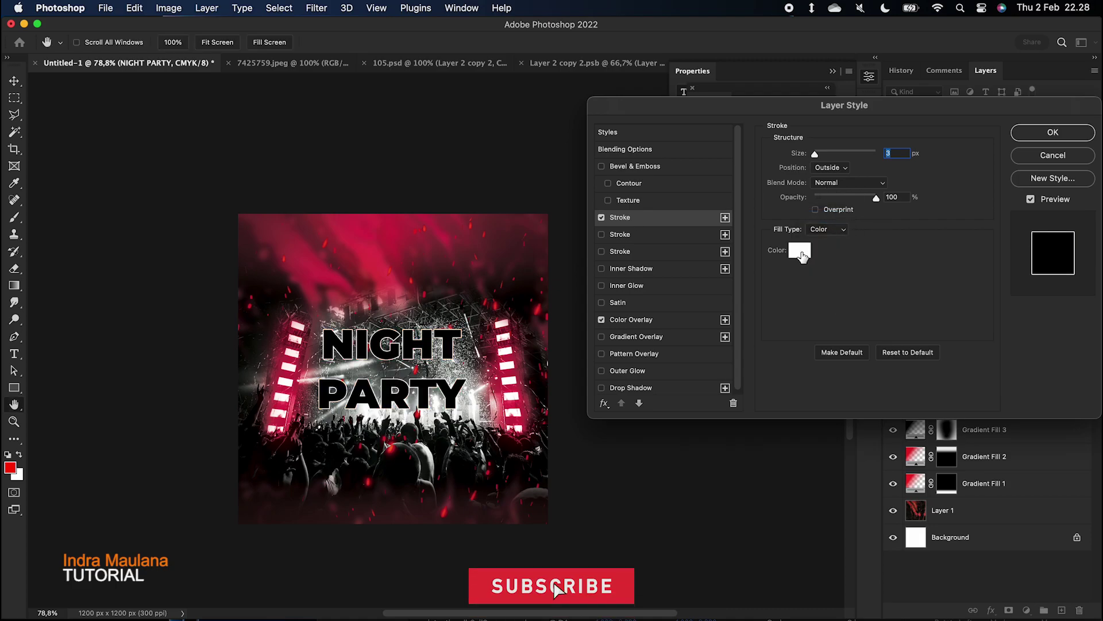
key("Down")
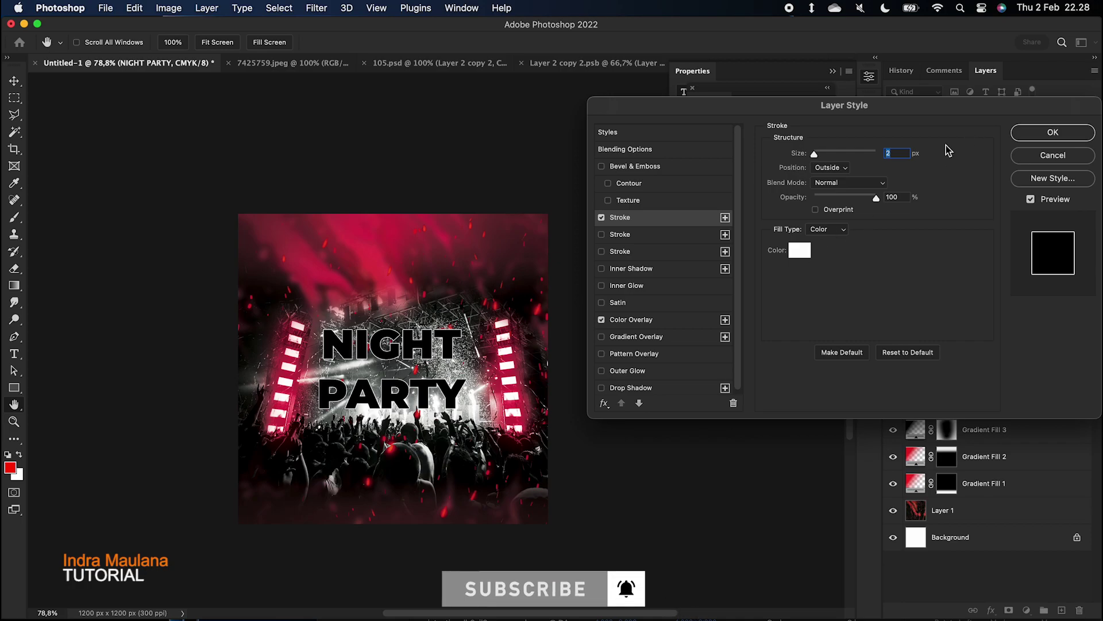
key("Down")
key("Up")
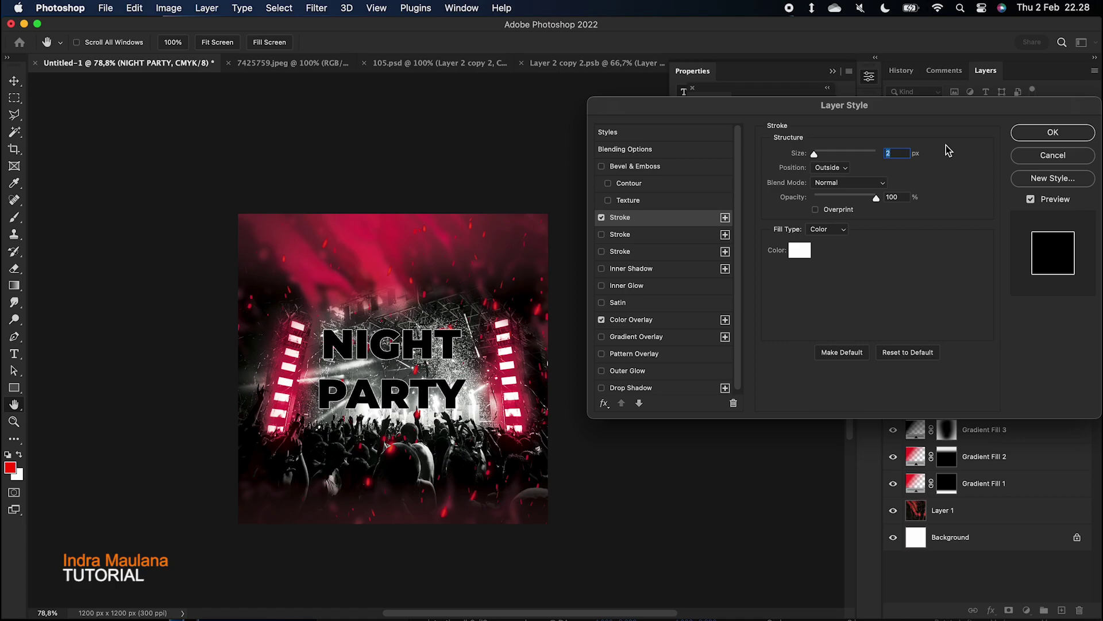
Add a Drop Shadow with size 46 px, switch the Color Overlay back to the Gradient Overlay and apply the layer style
left_click(633, 388)
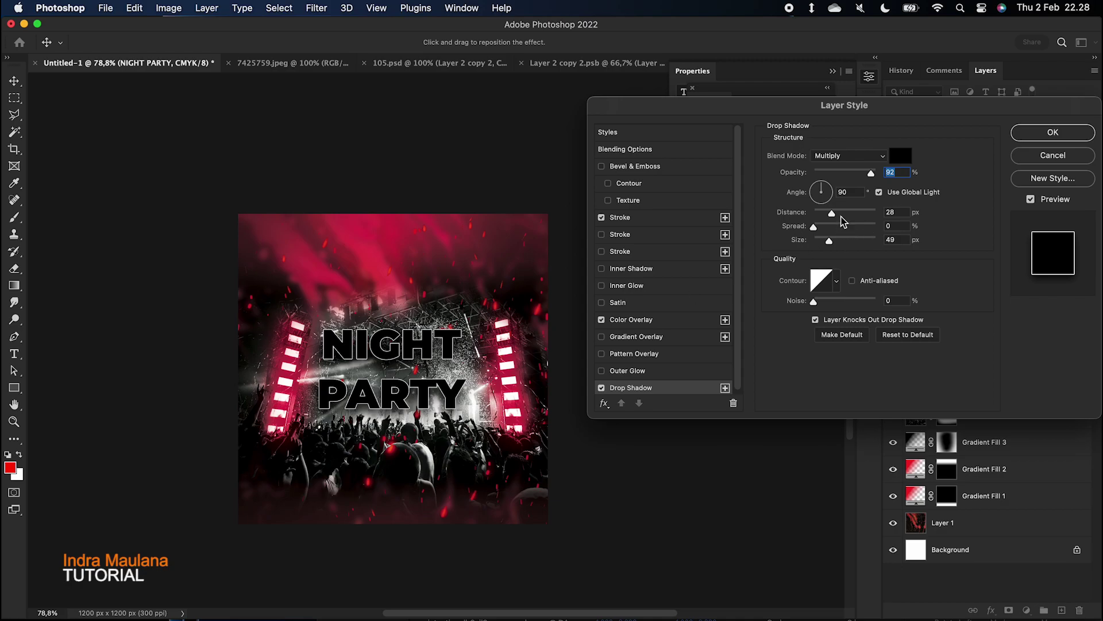
left_click_drag(829, 242, 828, 243)
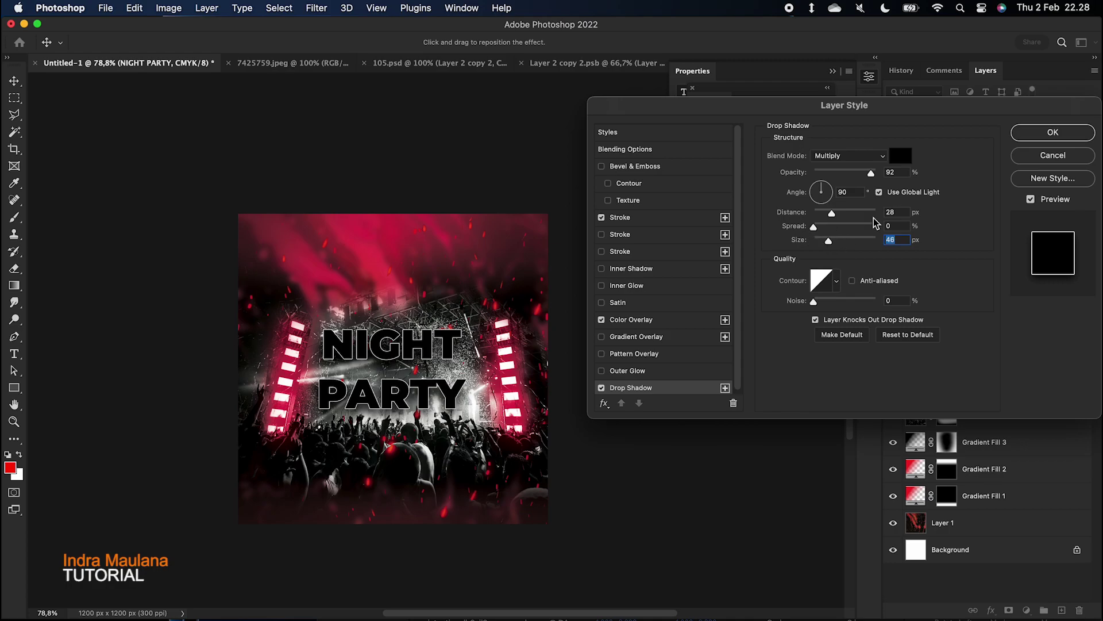
left_click(628, 326)
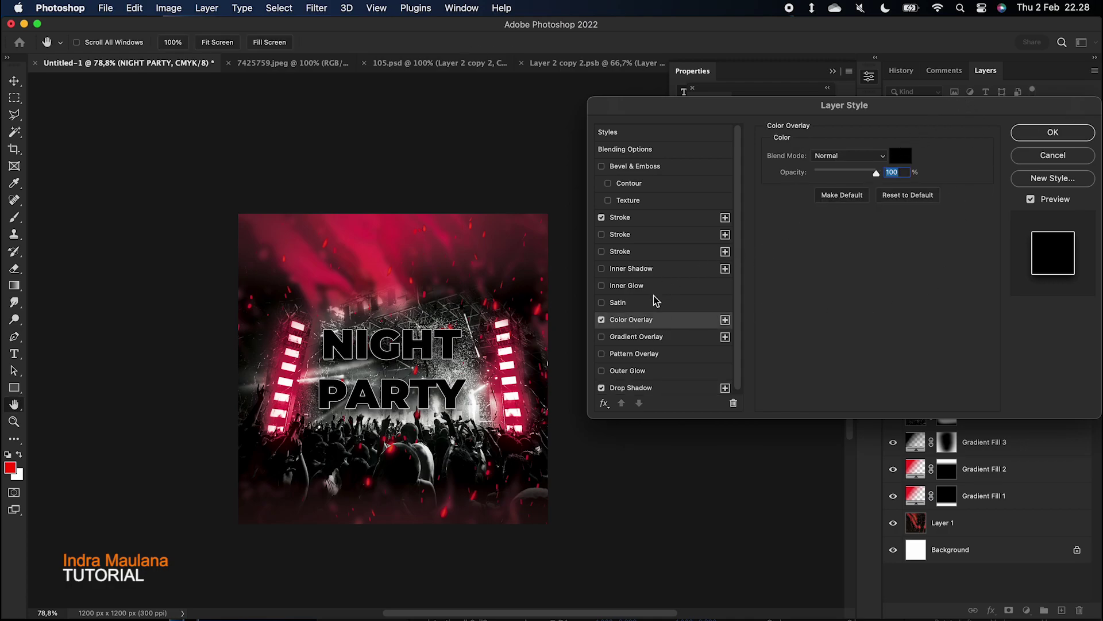
left_click(603, 320)
left_click(619, 337)
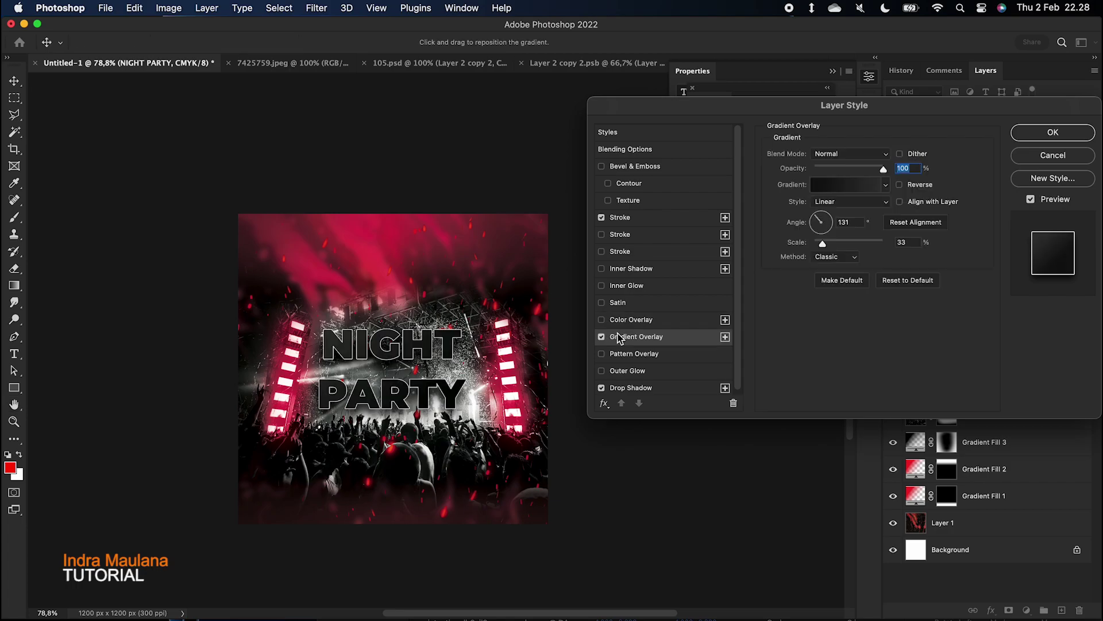
left_click(1057, 133)
Enlarge the entire NIGHT PARTY text to 58 pt and commit it
left_click(918, 217)
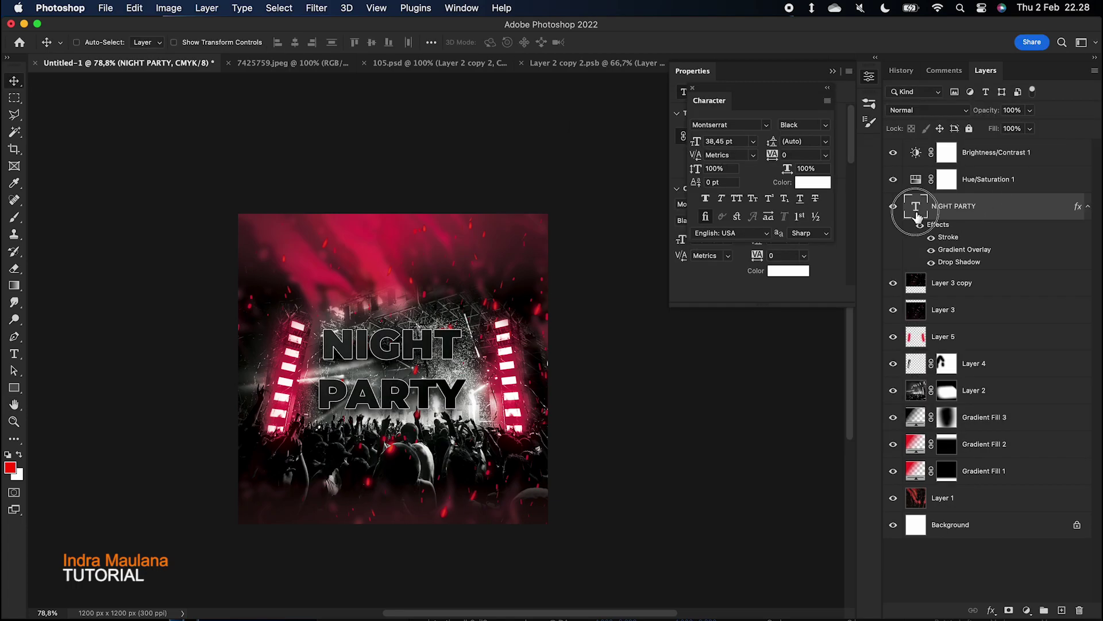
double_click(917, 218)
left_click_drag(326, 45, 339, 44)
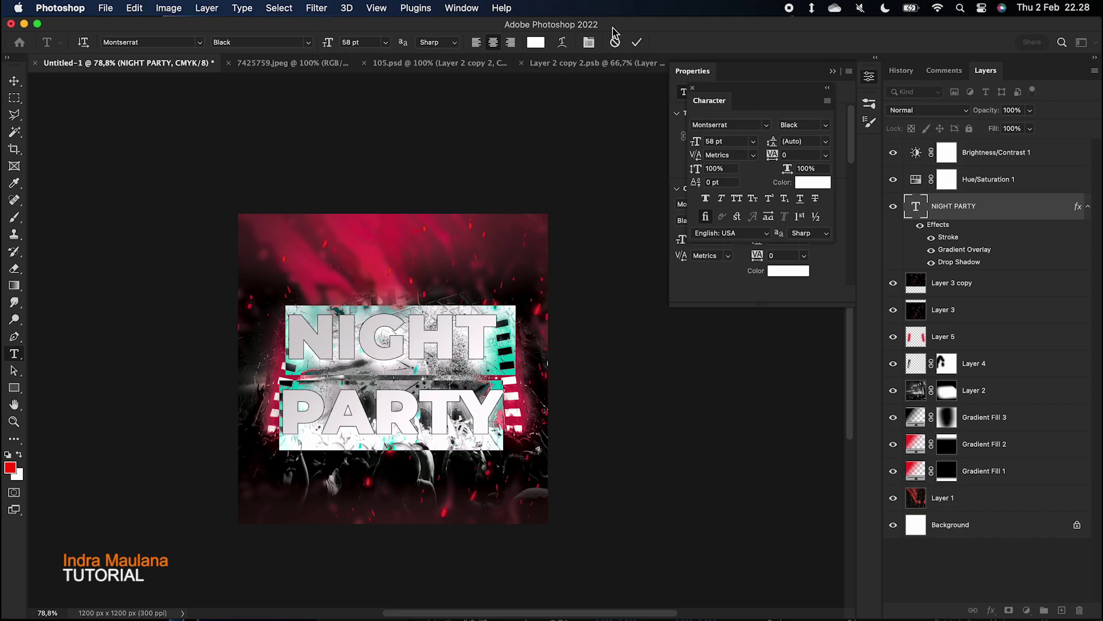
left_click(636, 43)
key("v")
Set the line spacing of the NIGHT PARTY text to 48 pt and commit the edit
scroll(437, 213, "up", 2)
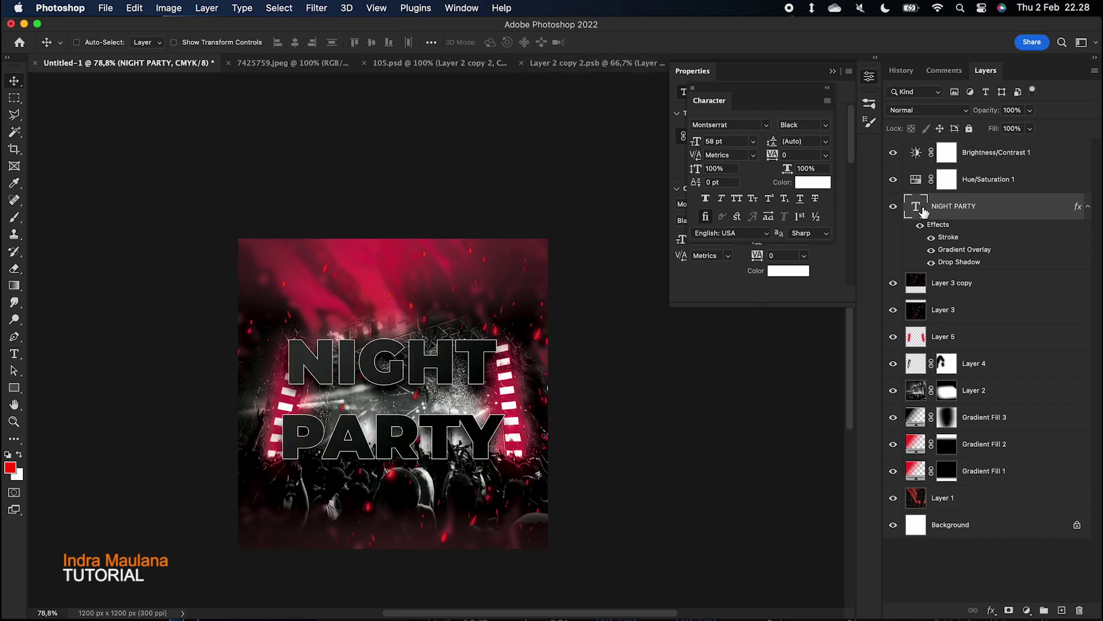
double_click(917, 207)
key("alt+Down")
key("alt+Down")
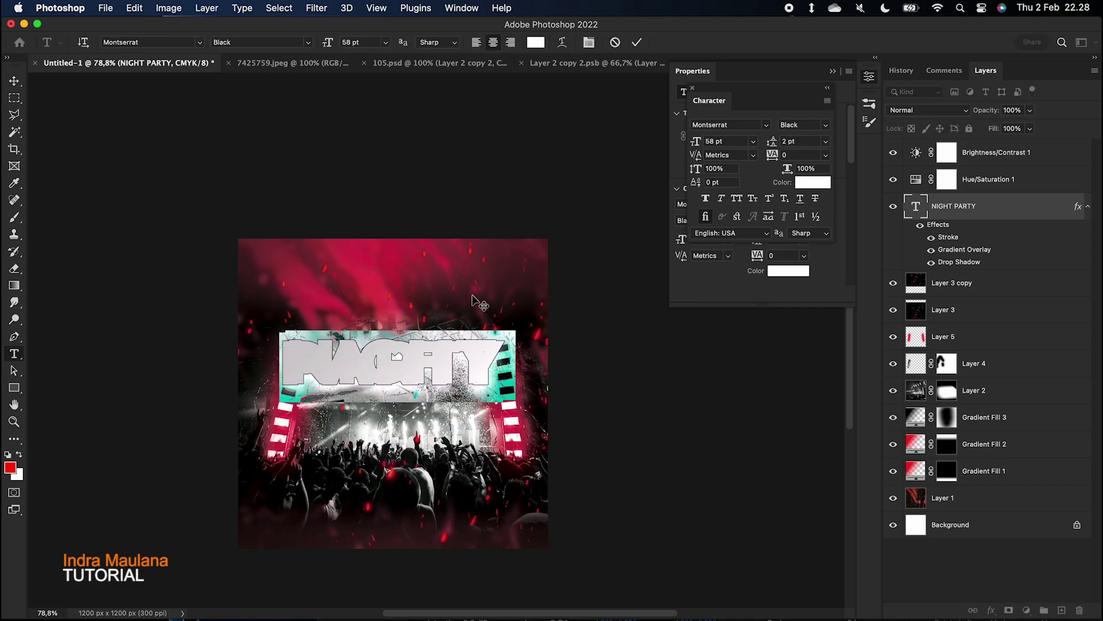
key("alt+Down")
key("alt+Down")
key("alt+Down")
key("alt+Down")
key("alt+Down")
key("alt+Down")
key("alt+Down")
key("alt+Down")
key("alt+Down")
key("alt+Down")
key("alt+Down")
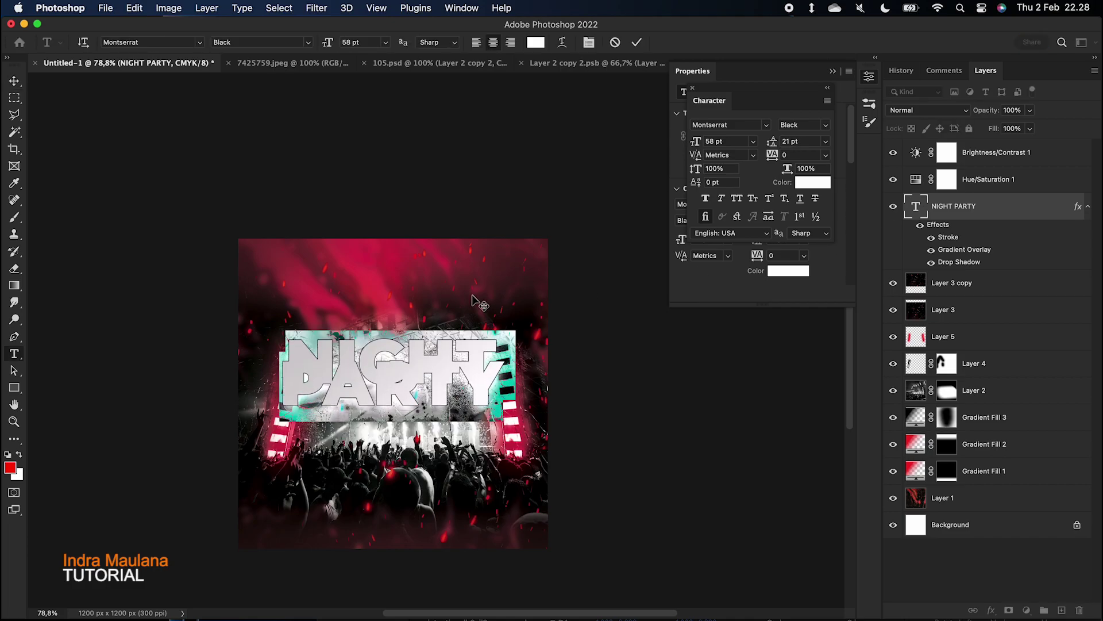
key("alt+Down")
key("alt+Down")
key("alt+Down")
key("alt+Down")
key("alt+Down")
key("alt+Down")
key("alt+Down")
key("alt+Down")
key("alt+Down")
key("alt+Down")
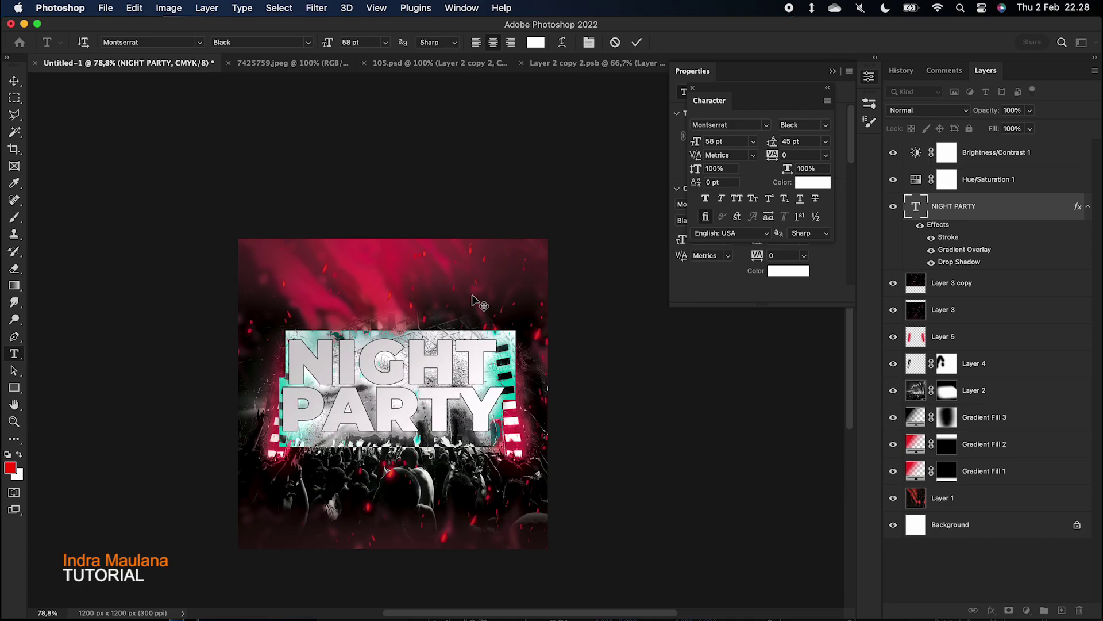
key("alt+Down")
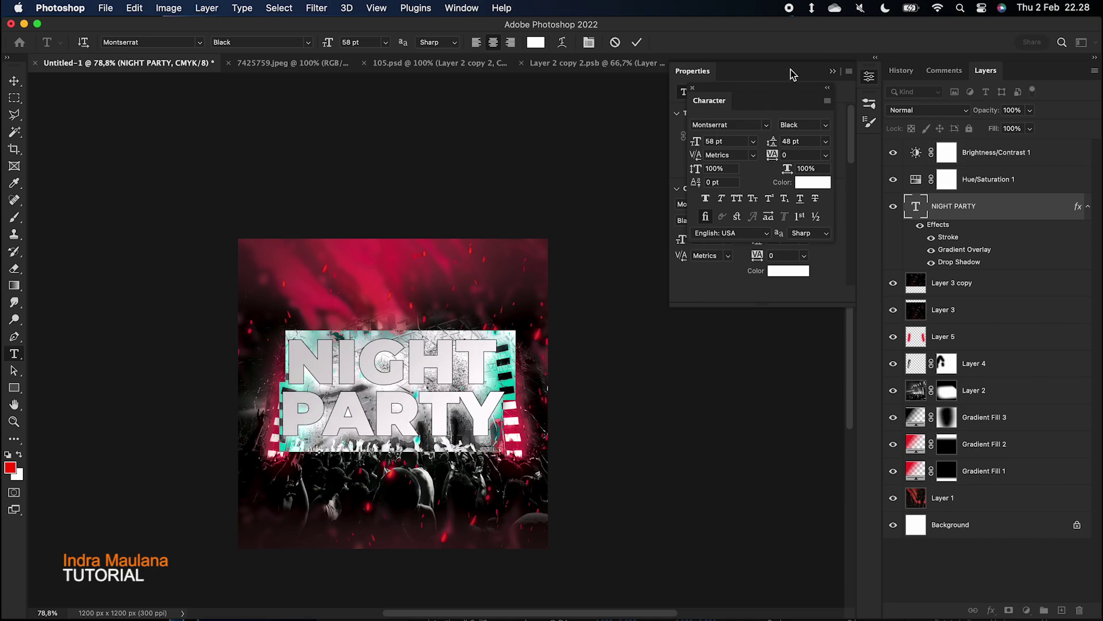
left_click(637, 43)
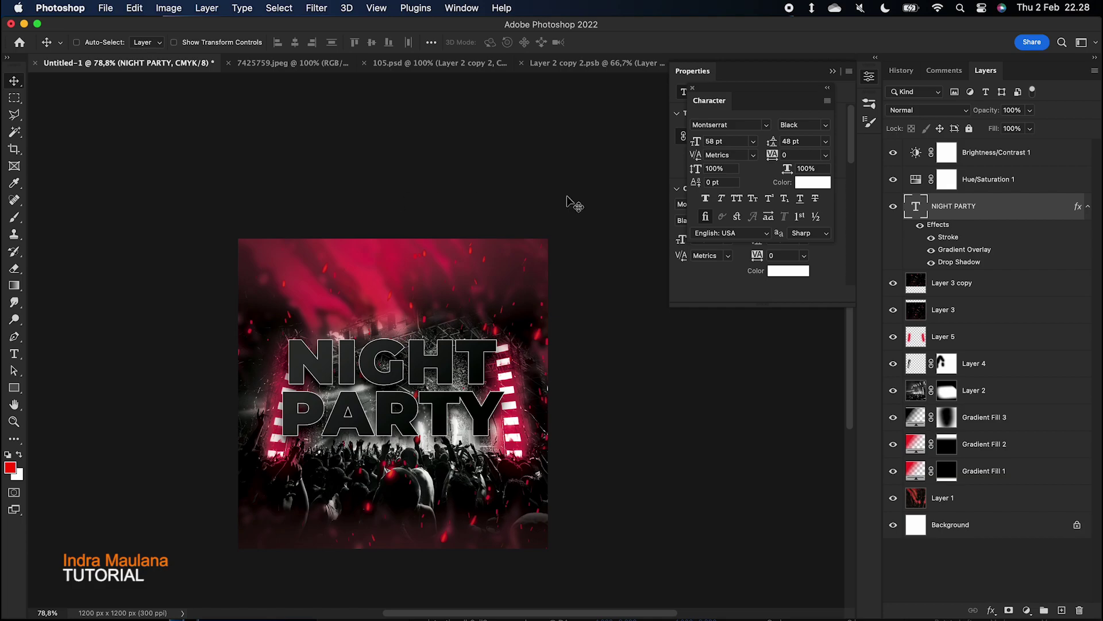
Create a new layer group above Brightness/Contrast 1 and name it MODEL
left_click(983, 164)
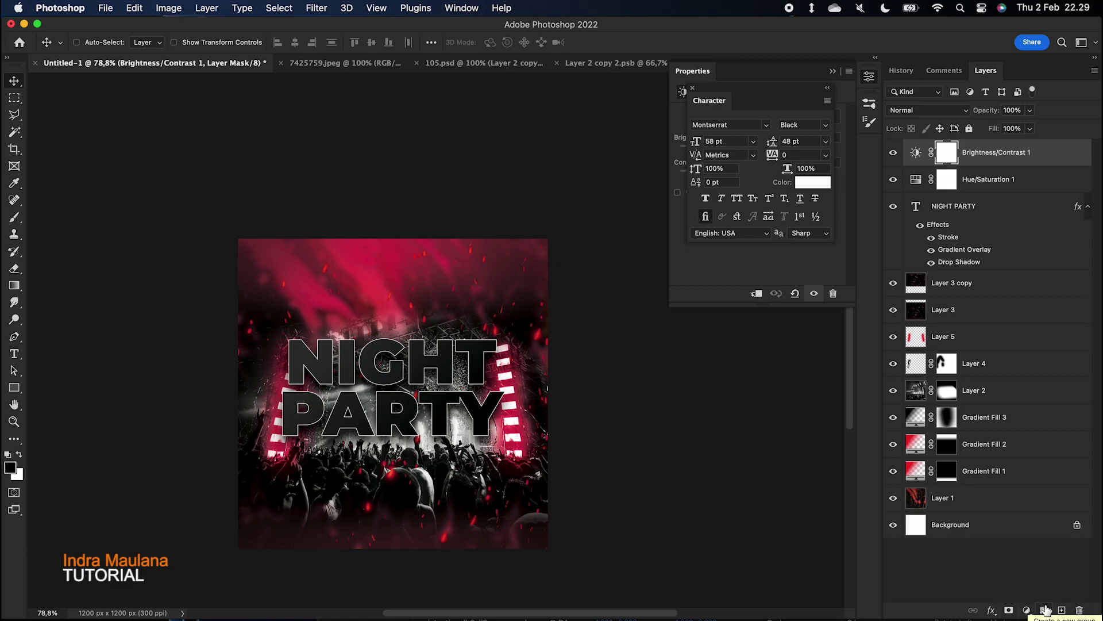
left_click(833, 72)
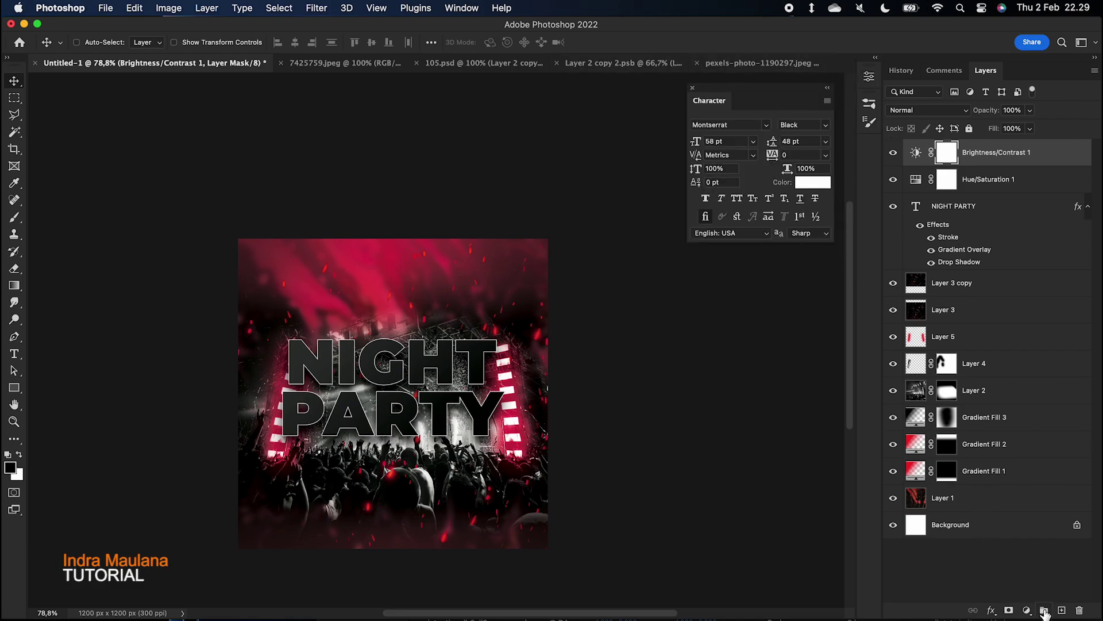
left_click(1045, 611)
double_click(943, 146)
type("M")
key("Return")
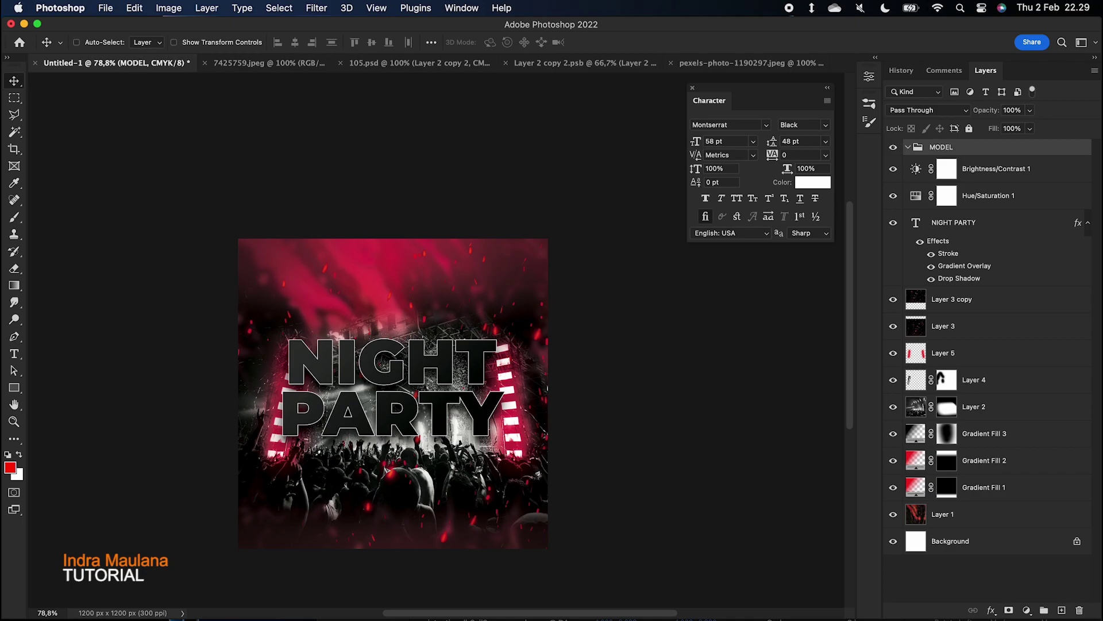
Group all layers from Brightness/Contrast 1 down to Layer 1 and name the group "BG And Element"
left_click(976, 167)
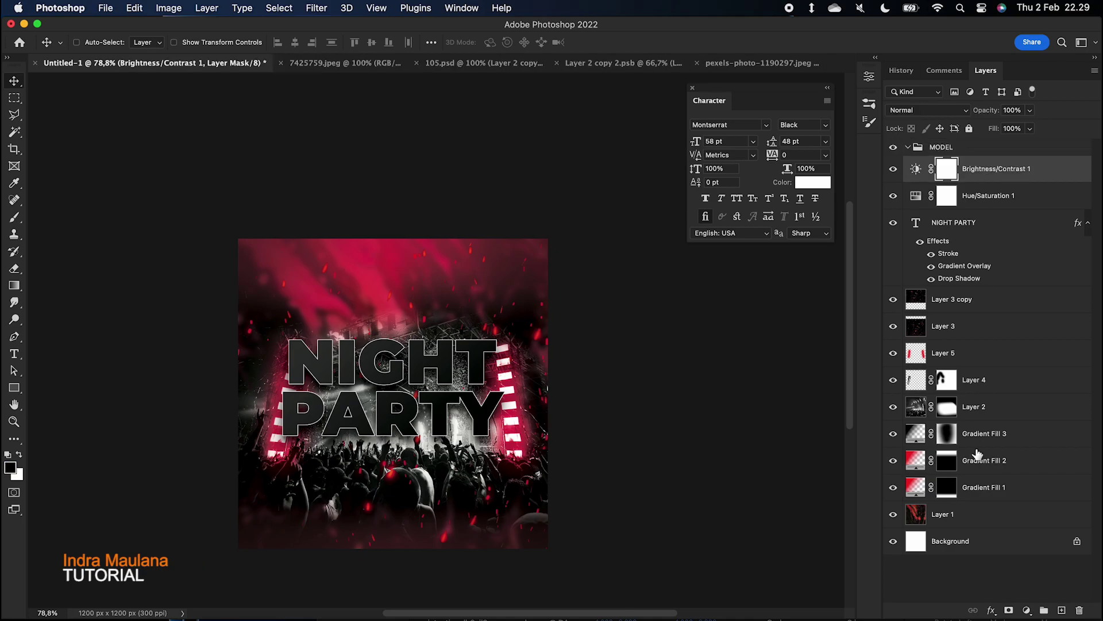
left_click(967, 519, "shift")
key("super+g")
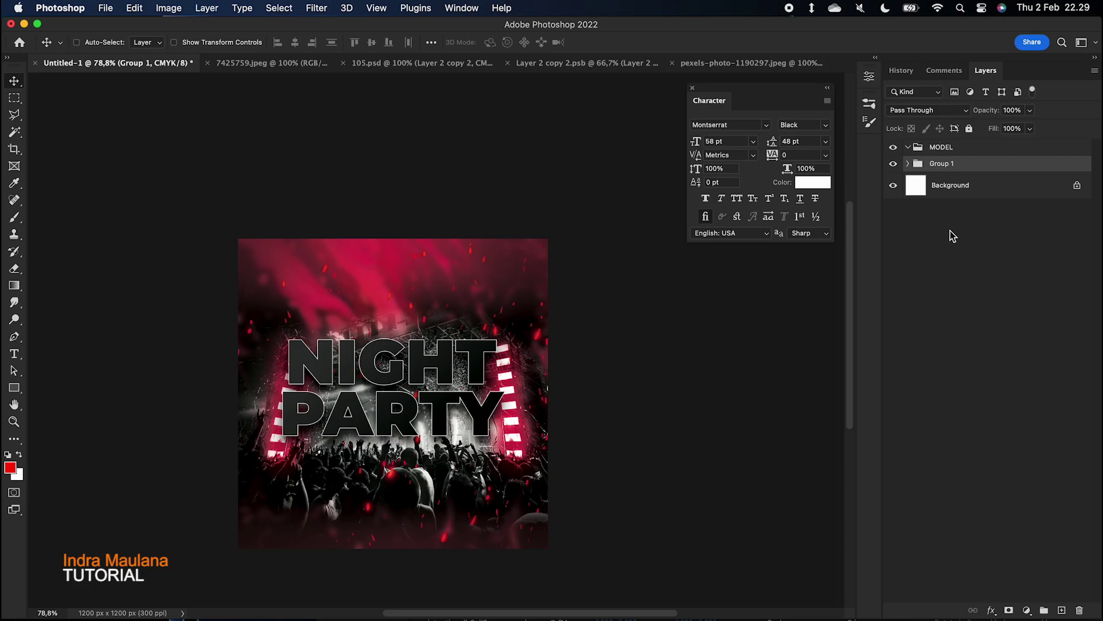
double_click(941, 170)
type("BG And Element")
key("Return")
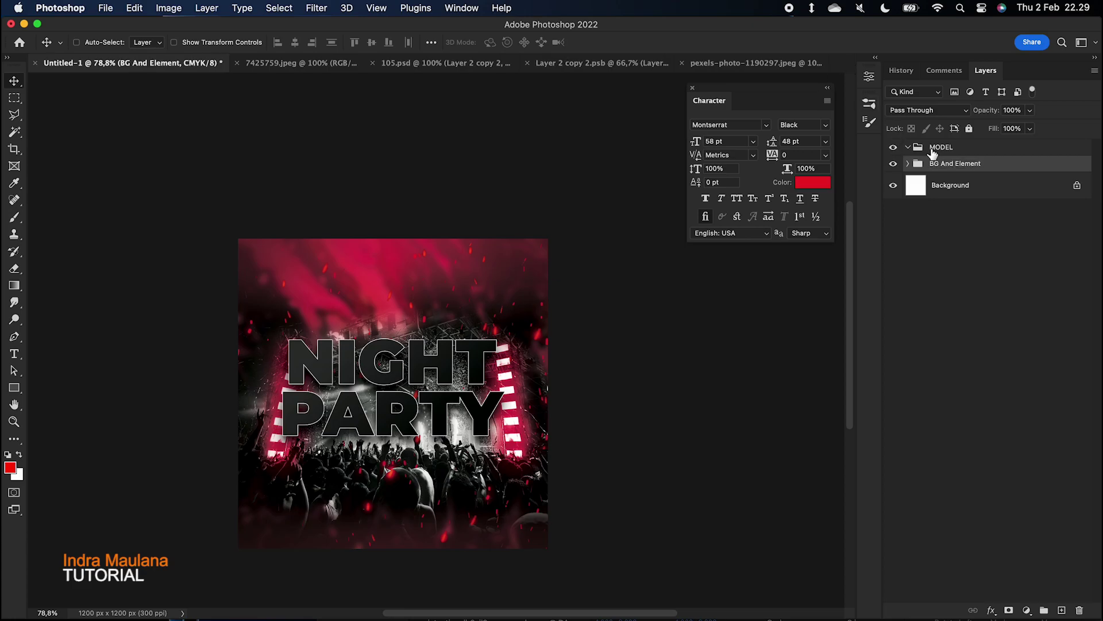
Place the cut-out photo of the woman as an embedded image and put its layer inside the MODEL group
left_click(933, 148)
left_click(105, 9)
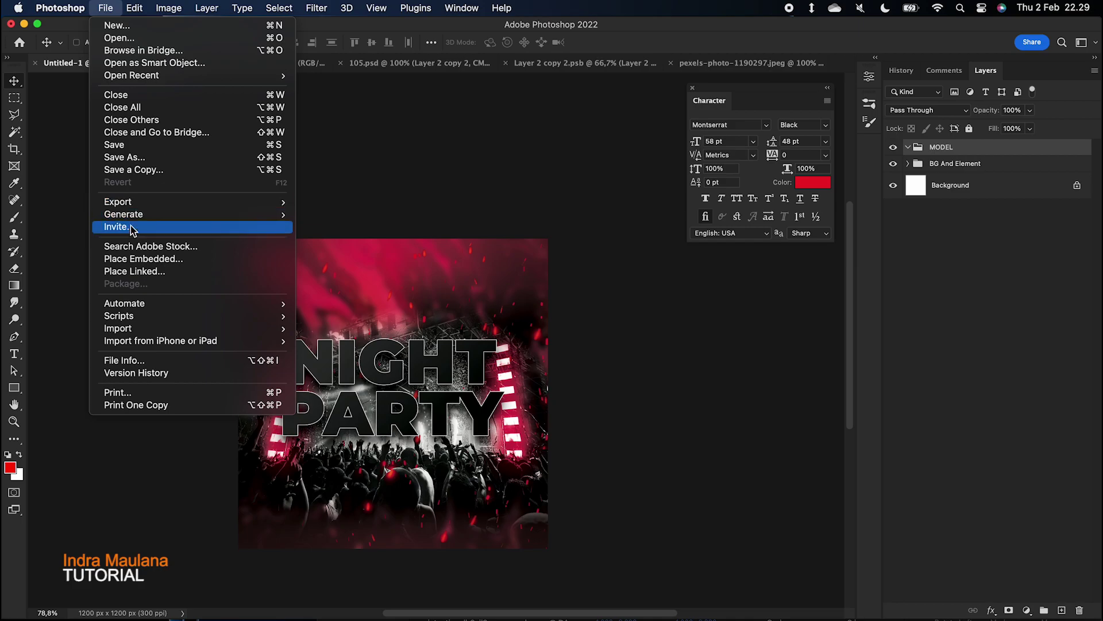
left_click(138, 259)
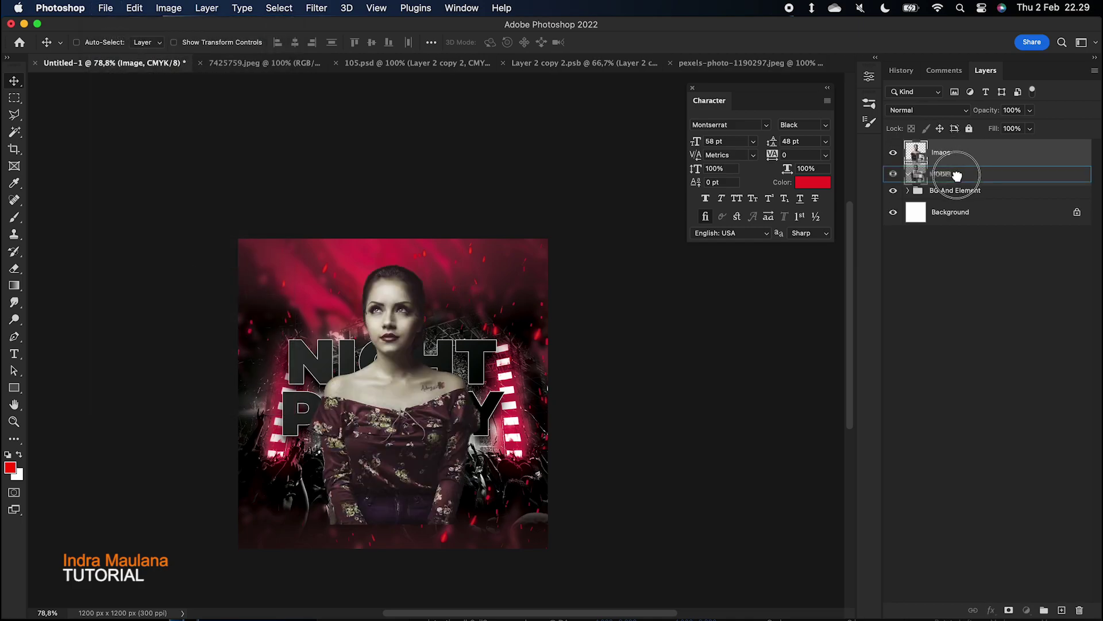
Add a layer mask to the MODEL group and fade out the woman's lower body with black-to-transparent gradients
left_click(952, 149)
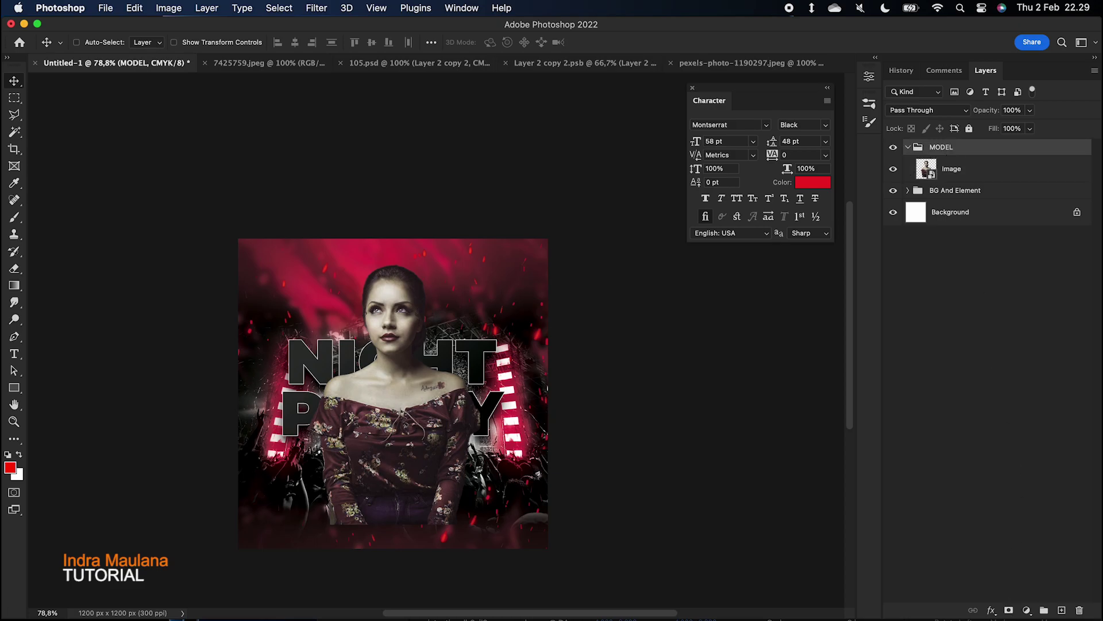
left_click(1010, 612)
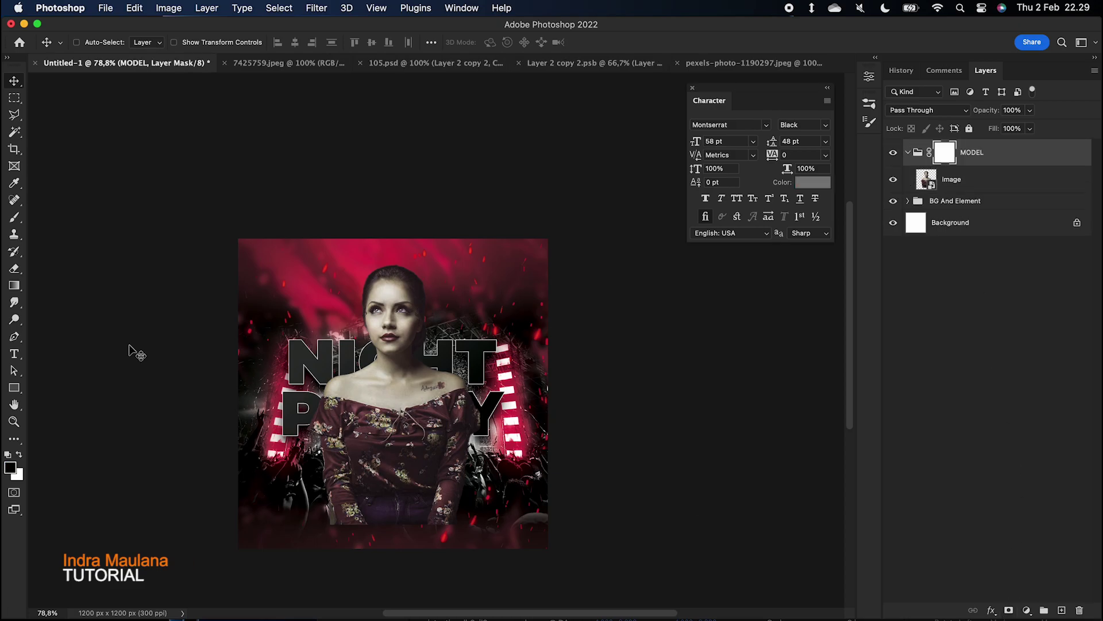
left_click(15, 285)
left_click_drag(386, 537, 387, 470)
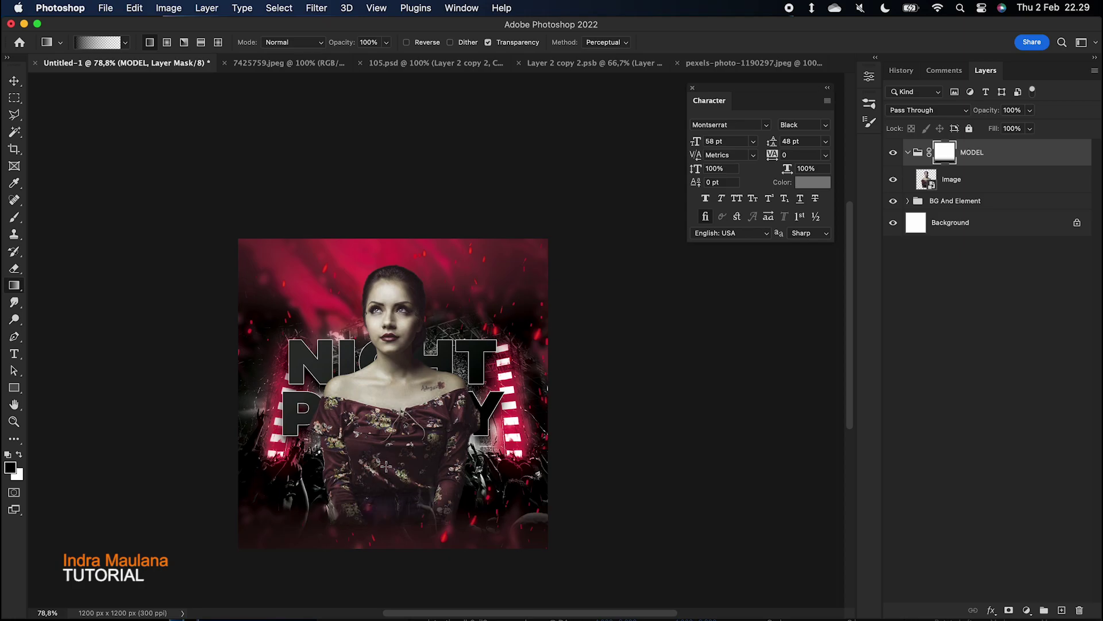
left_click_drag(399, 511, 404, 466)
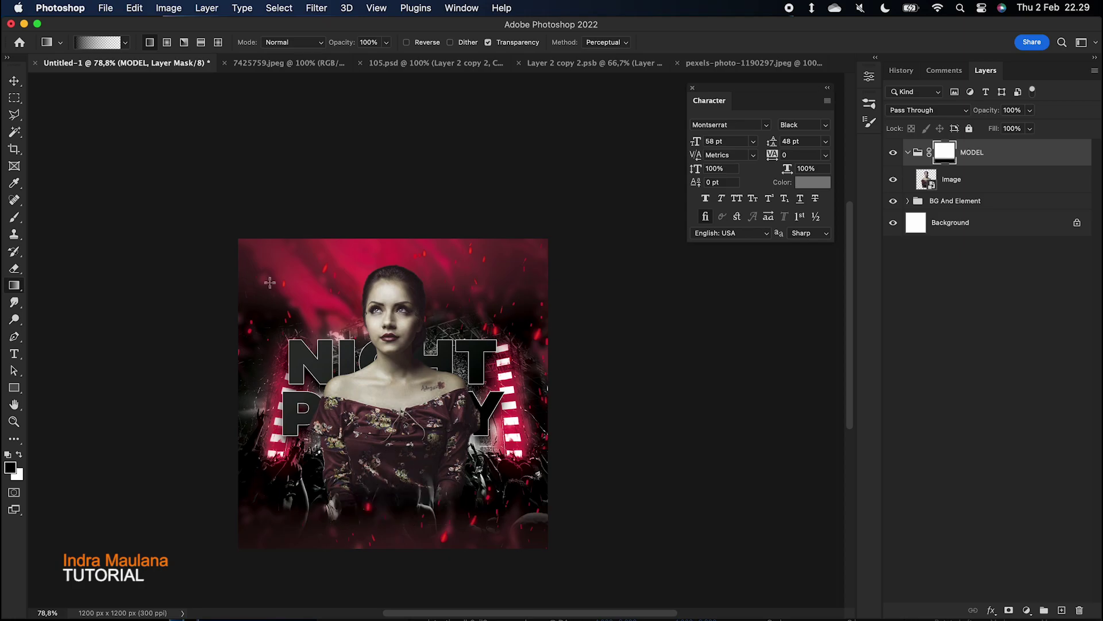
left_click(14, 81)
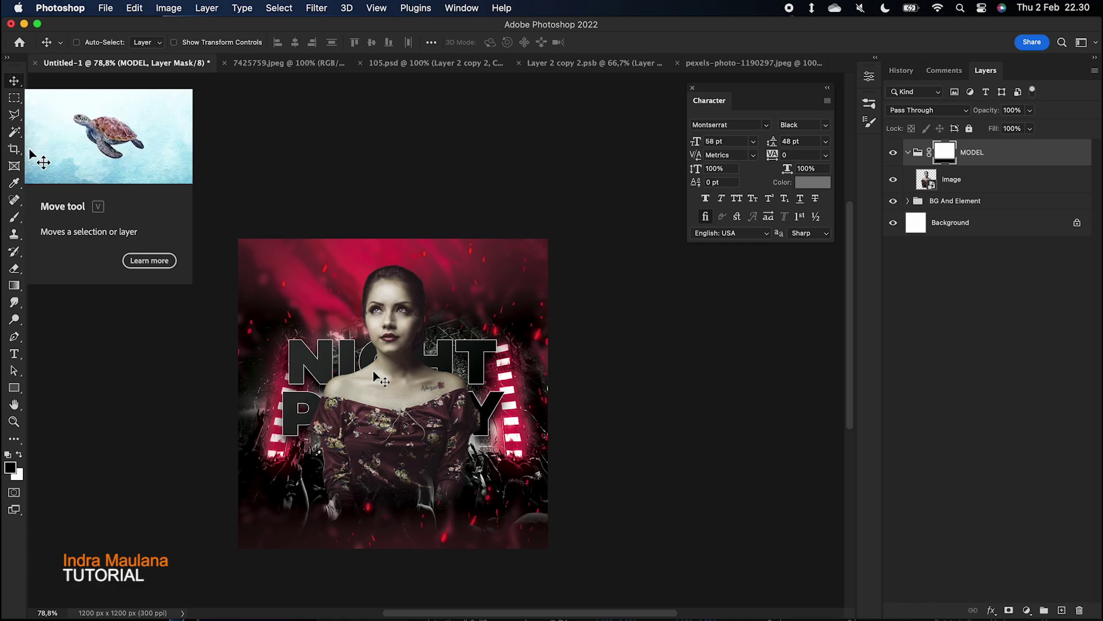
Create a new layer group above the MODEL group and name it Text
scroll(374, 370, "up", 2)
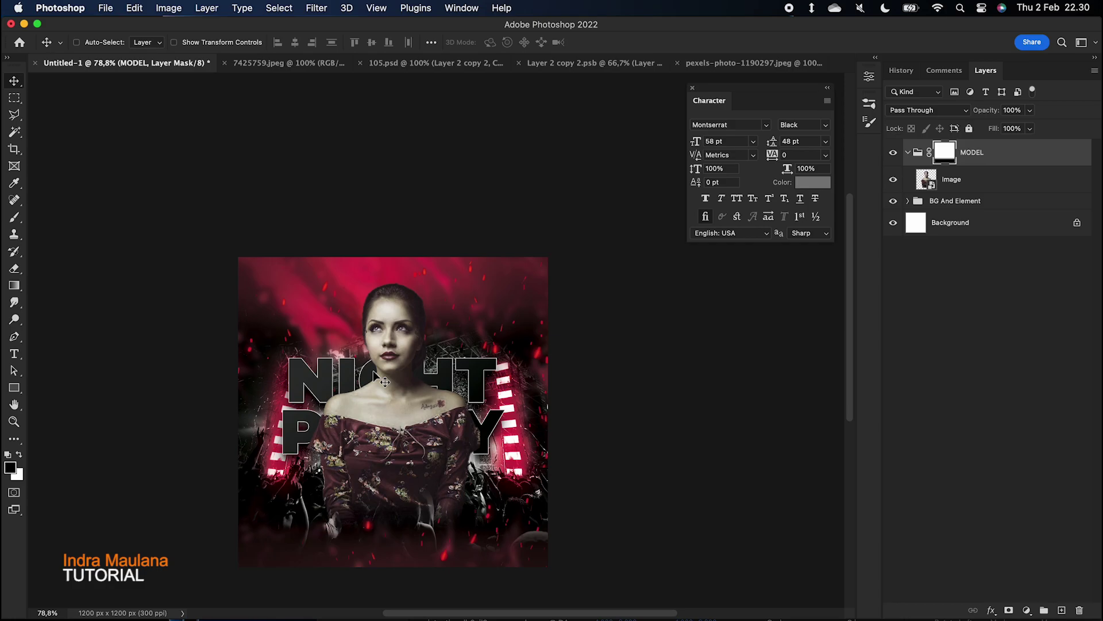
left_click(1043, 612)
double_click(943, 148)
type("Text")
key("Return")
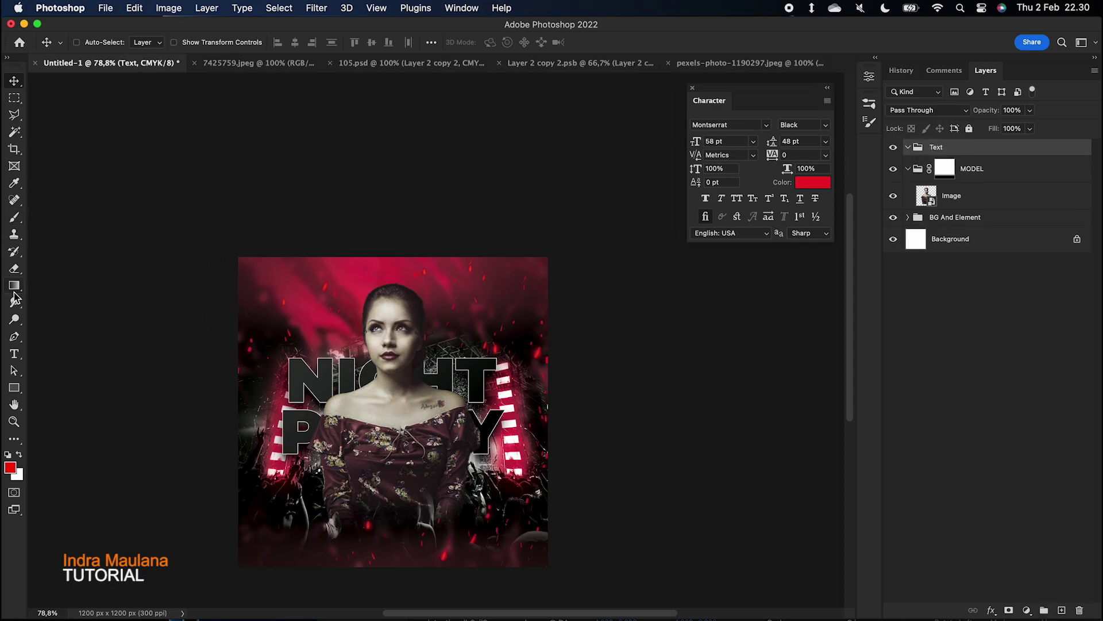
Add a new text layer reading CLUB NAME PRESENT inside the Text group and select all its characters
left_click(15, 354)
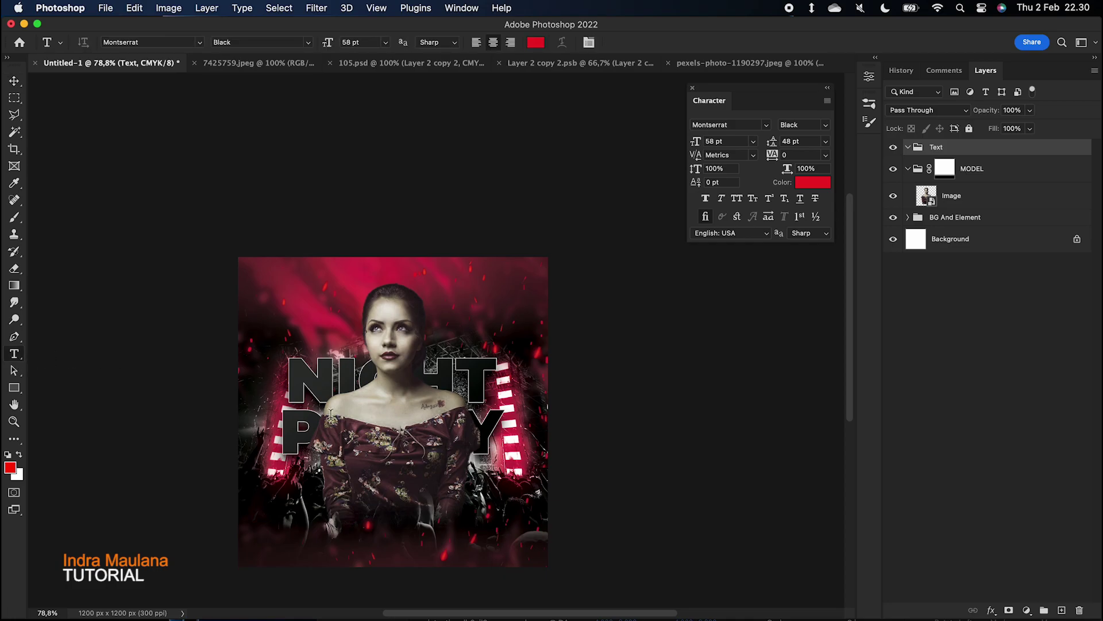
left_click(461, 401)
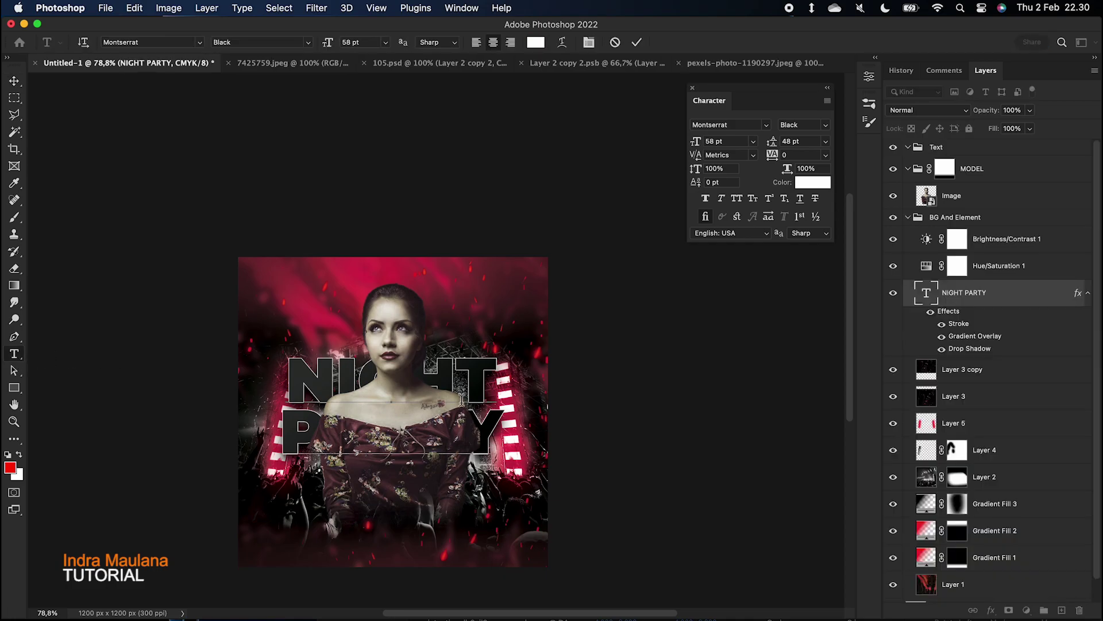
left_click(615, 43)
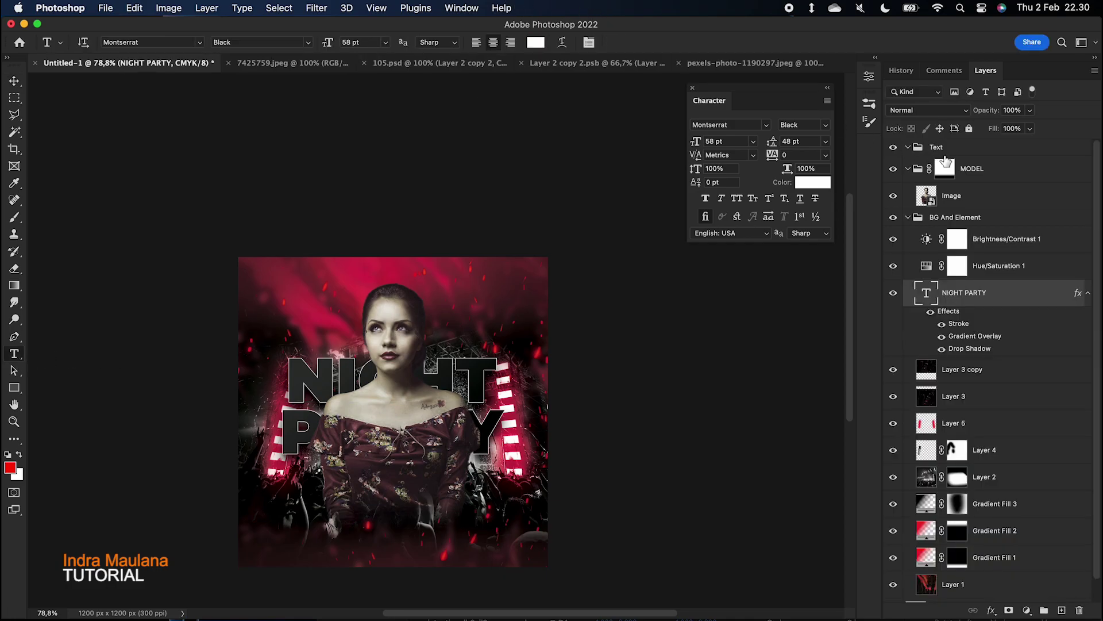
left_click(946, 152)
left_click(331, 306)
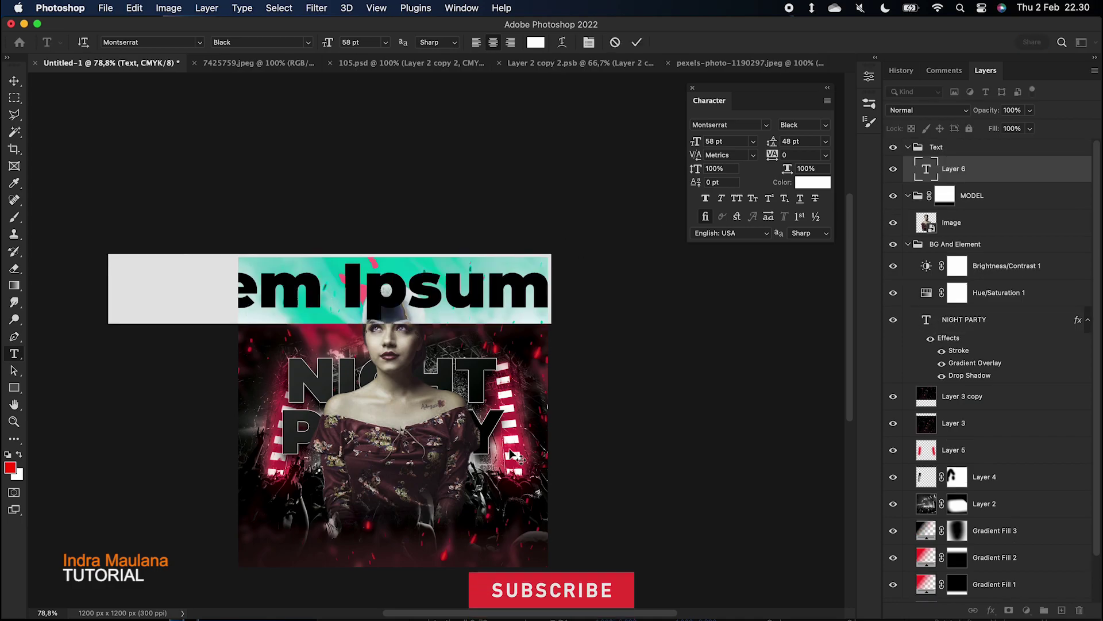
type("CLUB")
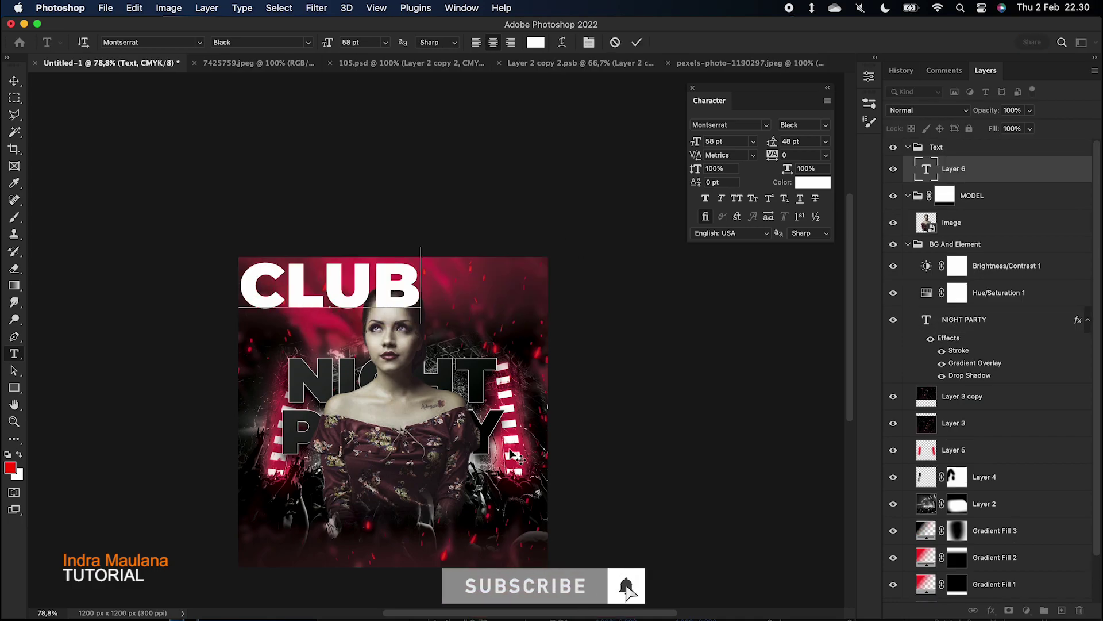
type(" NAME PR")
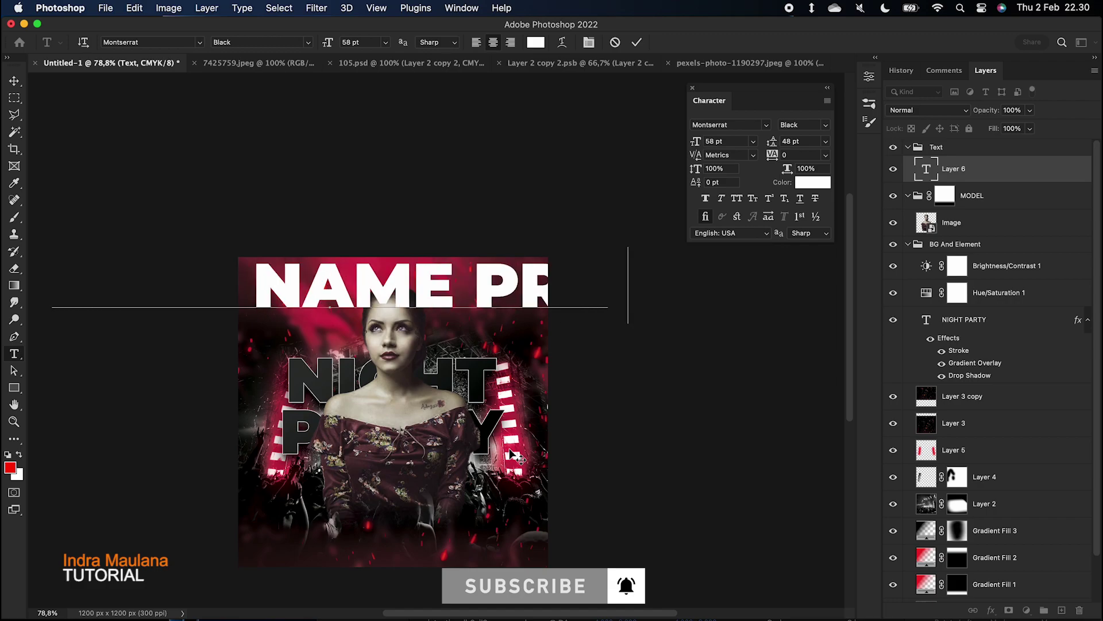
type("ESENT")
key("super+a")
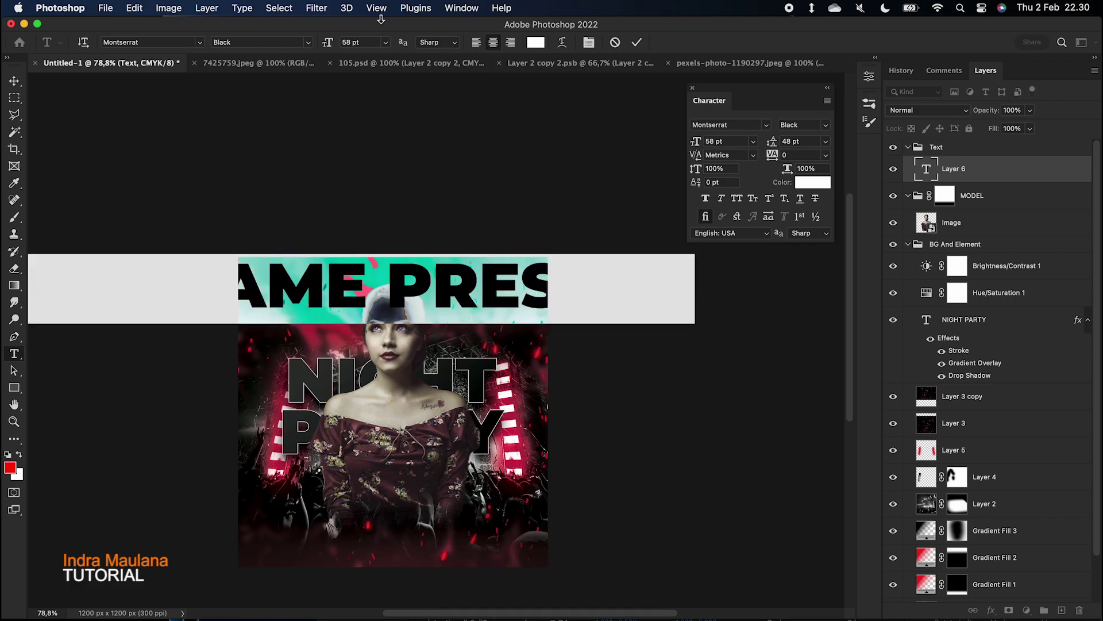
Set the CLUB NAME PRESENT text to 11 pt Montserrat Medium and commit it
mouse_move(327, 42)
left_mouse_down()
mouse_move(291, 46)
mouse_move(334, 41)
left_mouse_up()
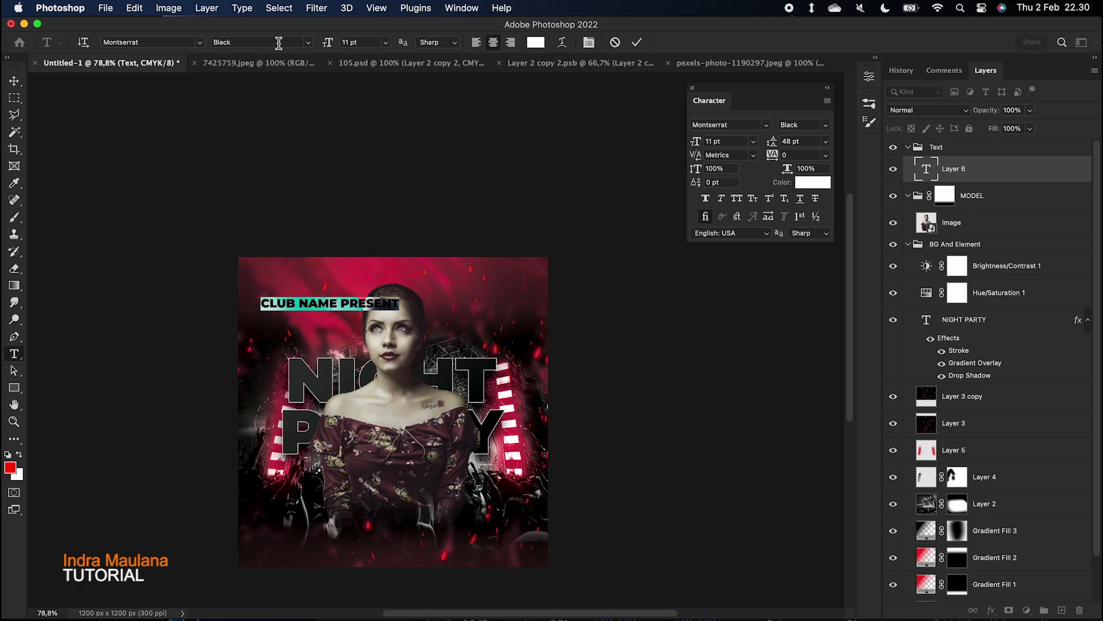
left_click(309, 43)
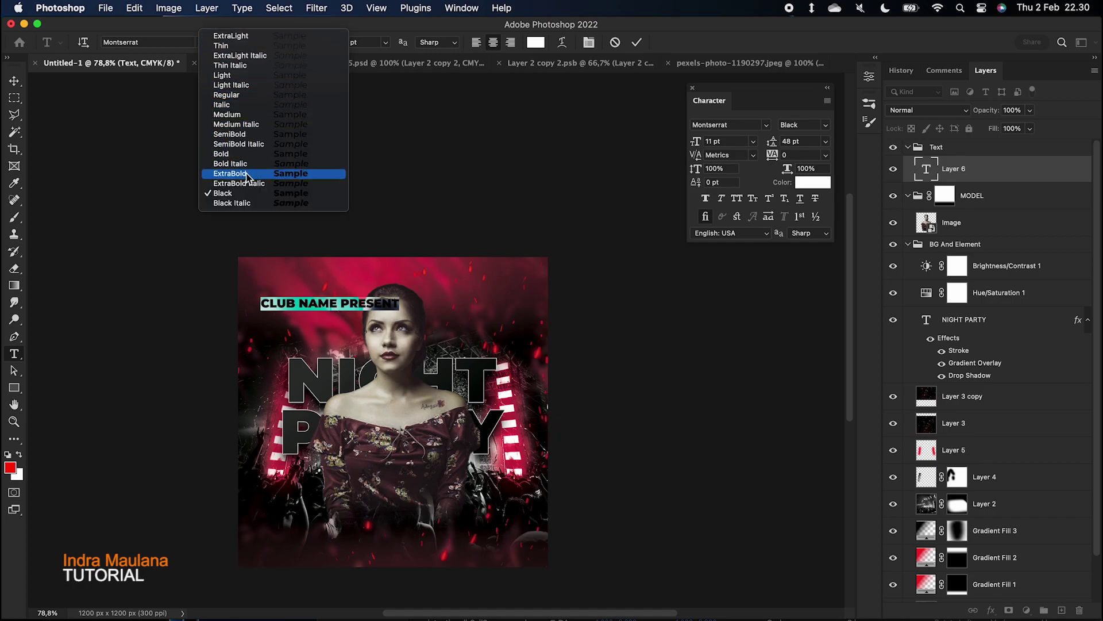
left_click(231, 116)
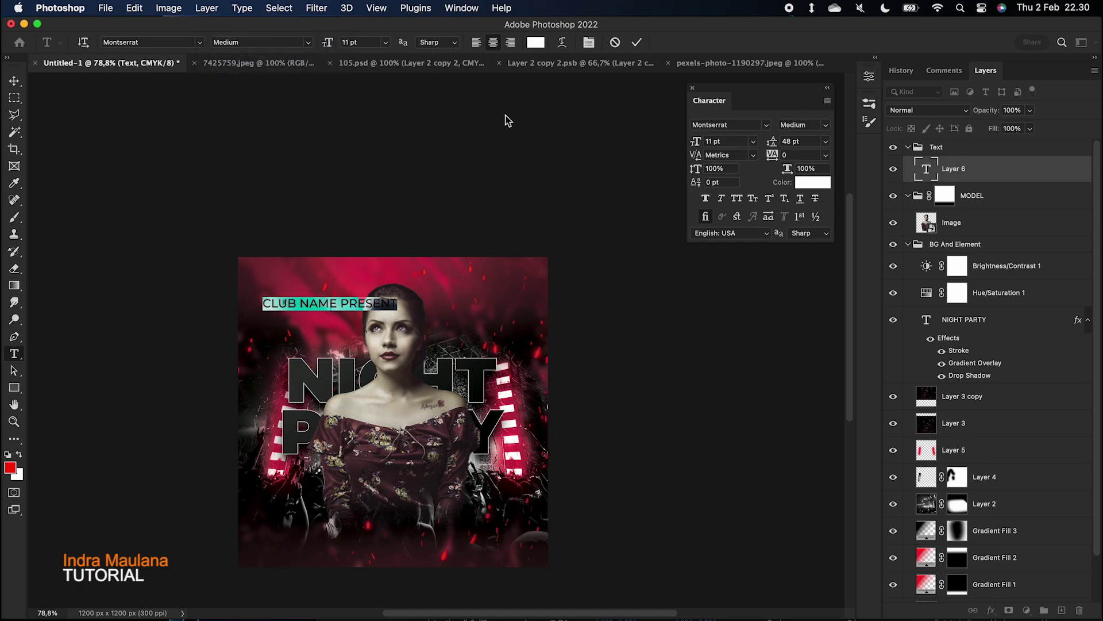
left_click(637, 43)
Centre the CLUB NAME PRESENT text on the canvas and move it up to just above the woman's head
key("super+a")
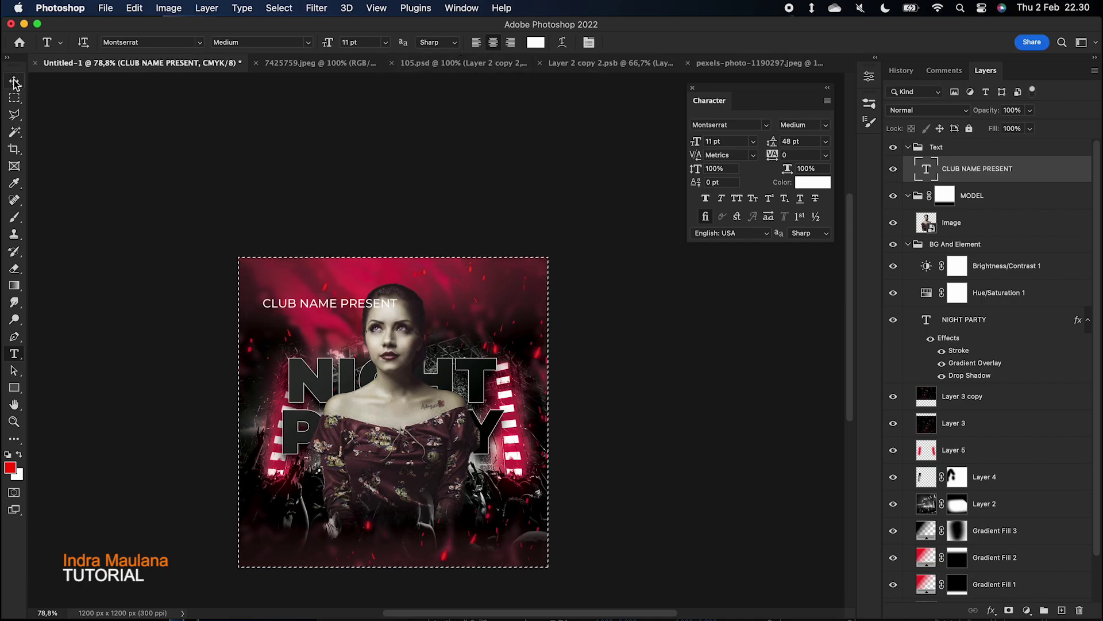
key("v")
left_click(295, 43)
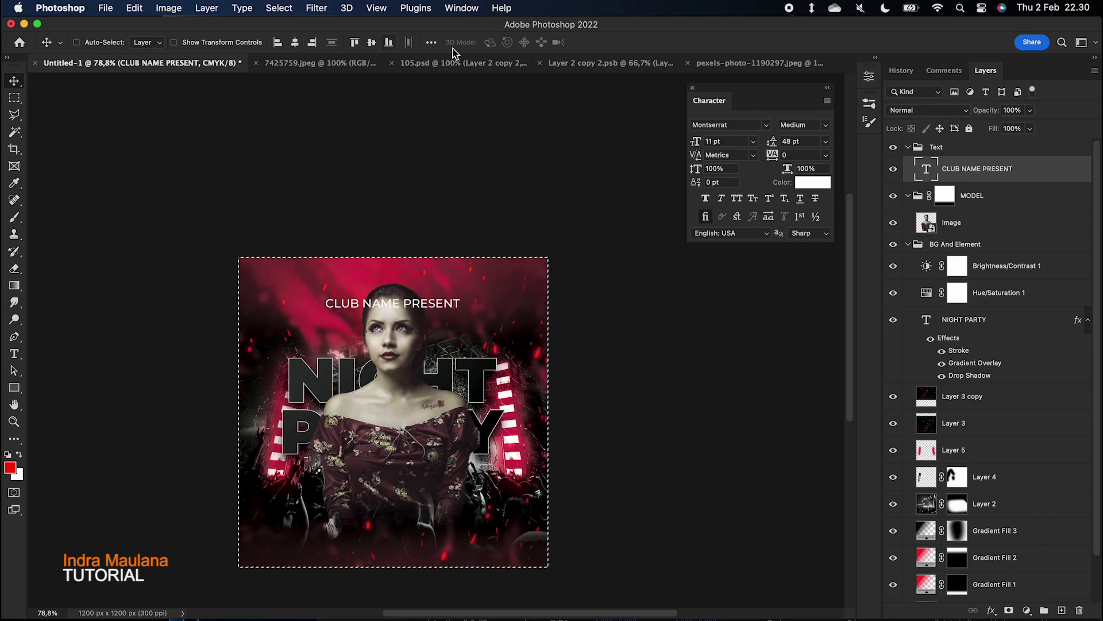
left_click(371, 43)
key("super+d")
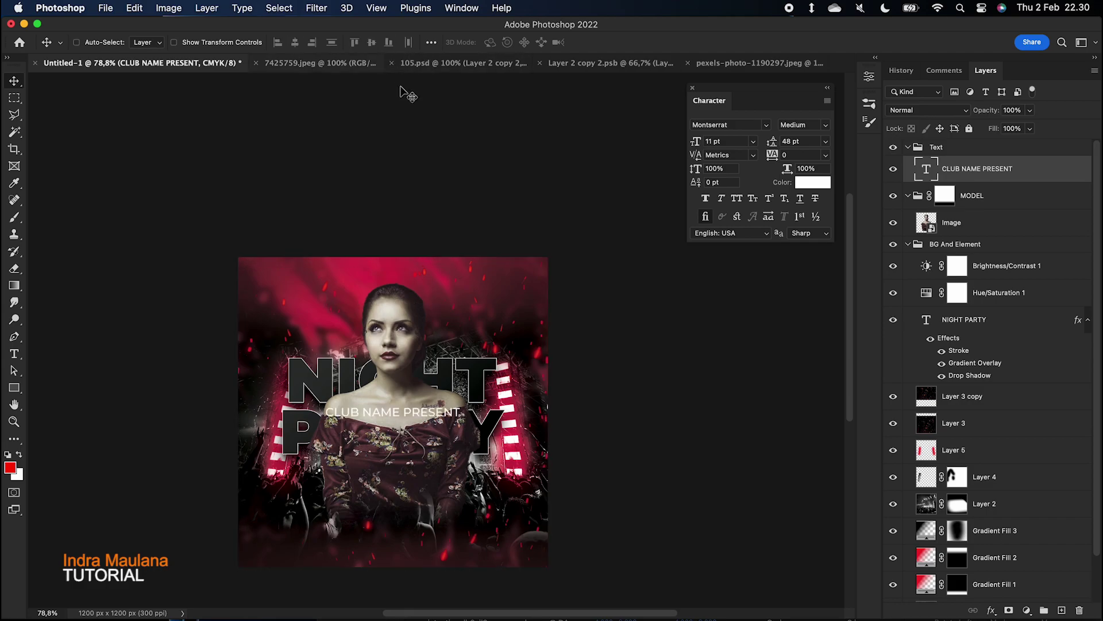
left_click_drag(423, 423, 414, 286)
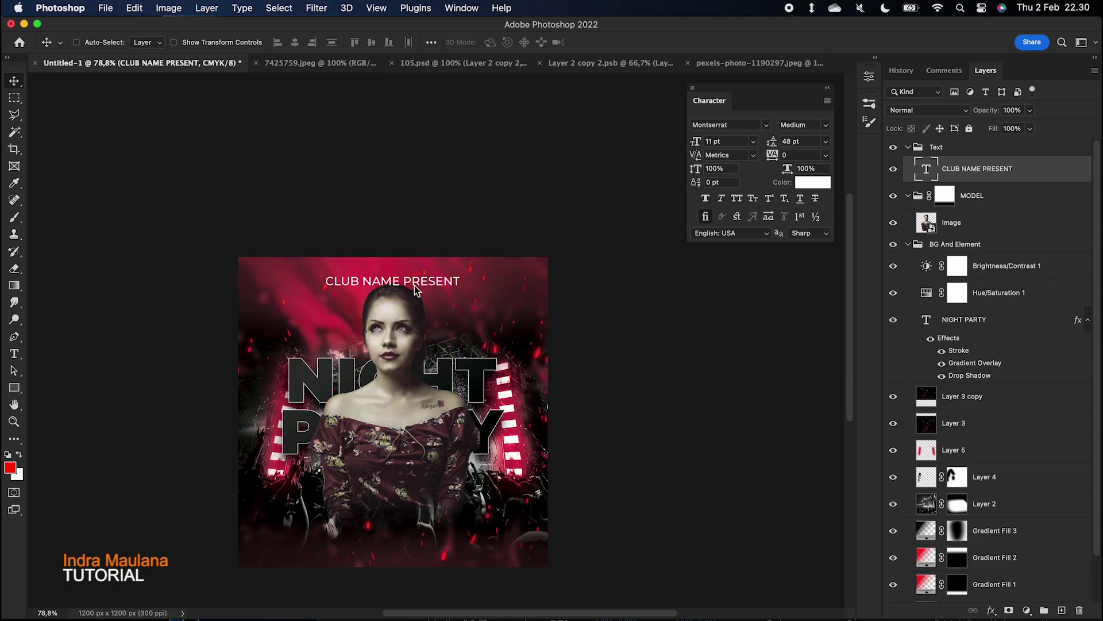
Select the model's Image layer and move the woman slightly down, clear of the CLUB NAME PRESENT text
left_click(977, 206)
left_click(976, 226)
left_click_drag(392, 401, 392, 417)
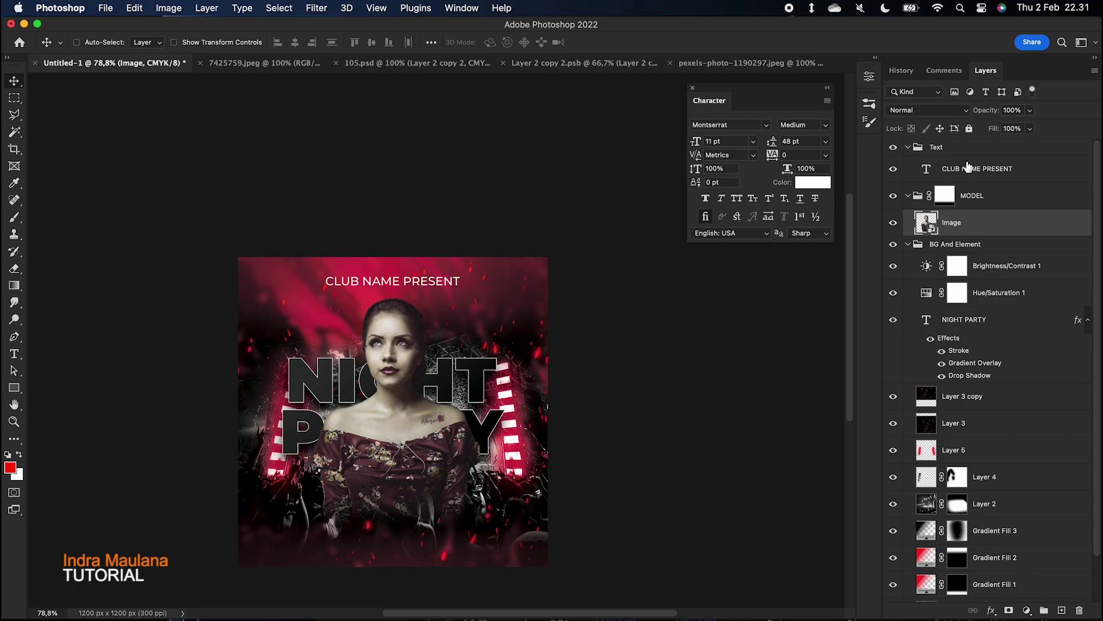
Change the CLUB NAME PRESENT text to Montserrat Bold at 9 pt
double_click(926, 168)
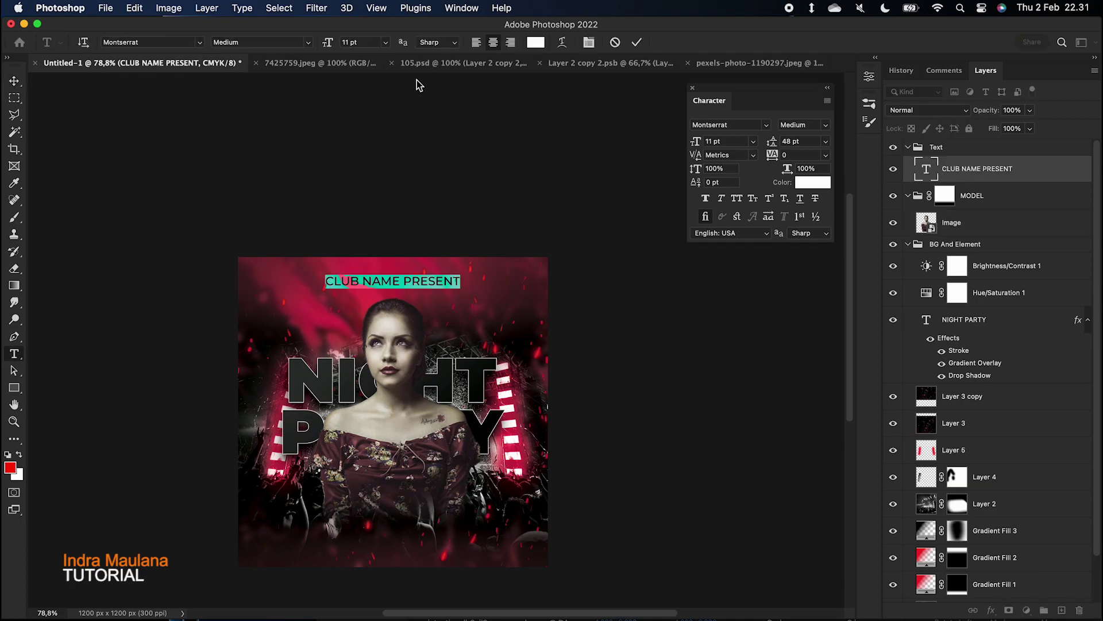
left_click(306, 42)
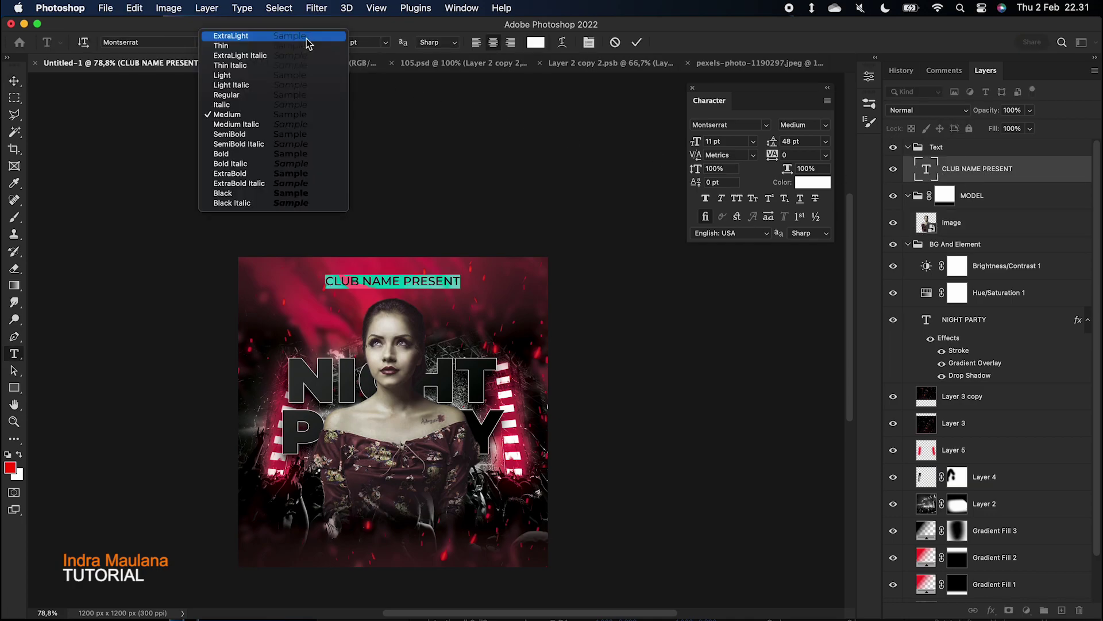
left_click(240, 154)
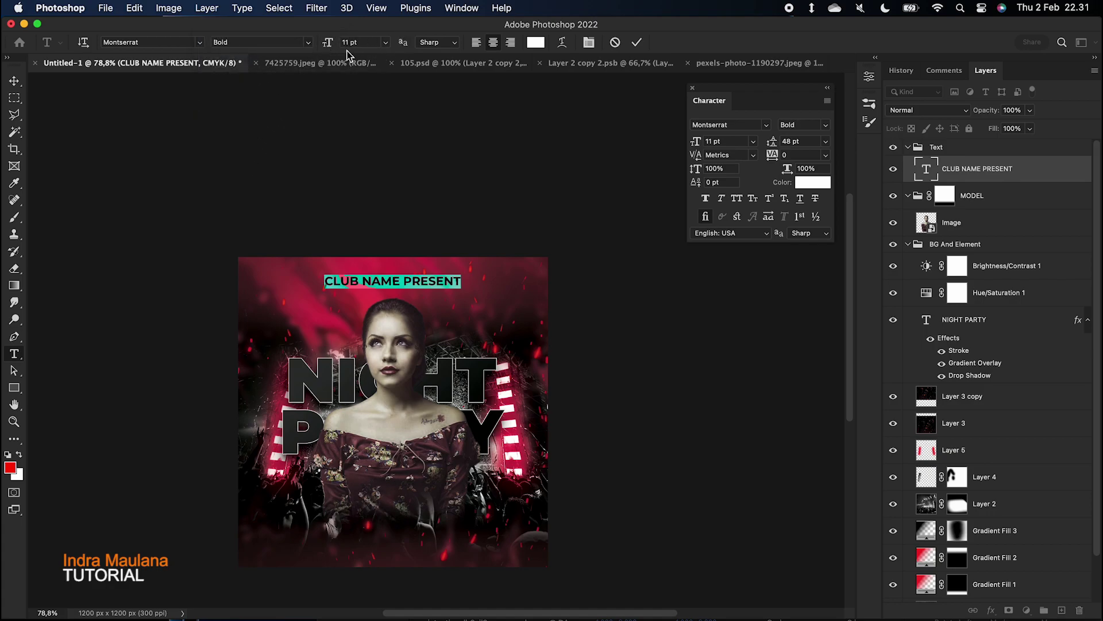
left_click_drag(328, 47, 327, 47)
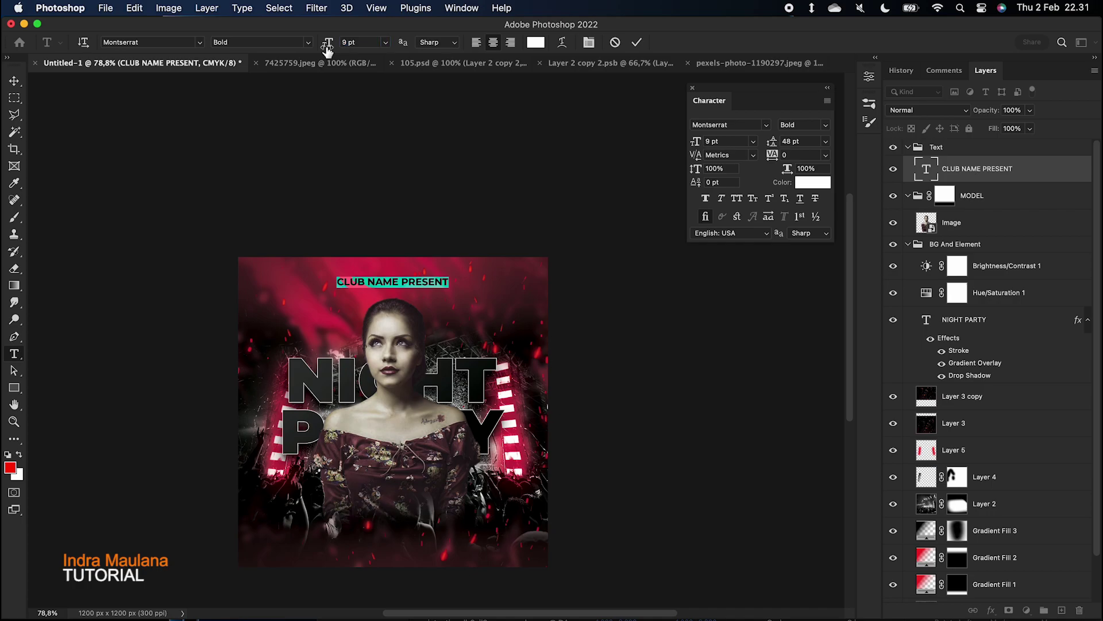
Set the CLUB NAME PRESENT tracking to 320, reduce its size to 7 pt and commit the text
key("alt+Right")
key("alt+Right")
key("alt+Right")
key("alt+Right")
key("alt+Right")
key("alt+Right")
key("alt+Right")
key("alt+Right")
key("alt+Right")
key("alt+Right")
key("alt+Right")
key("alt+Right")
key("alt+Right")
key("alt+Right")
key("alt+Right")
key("alt+Right")
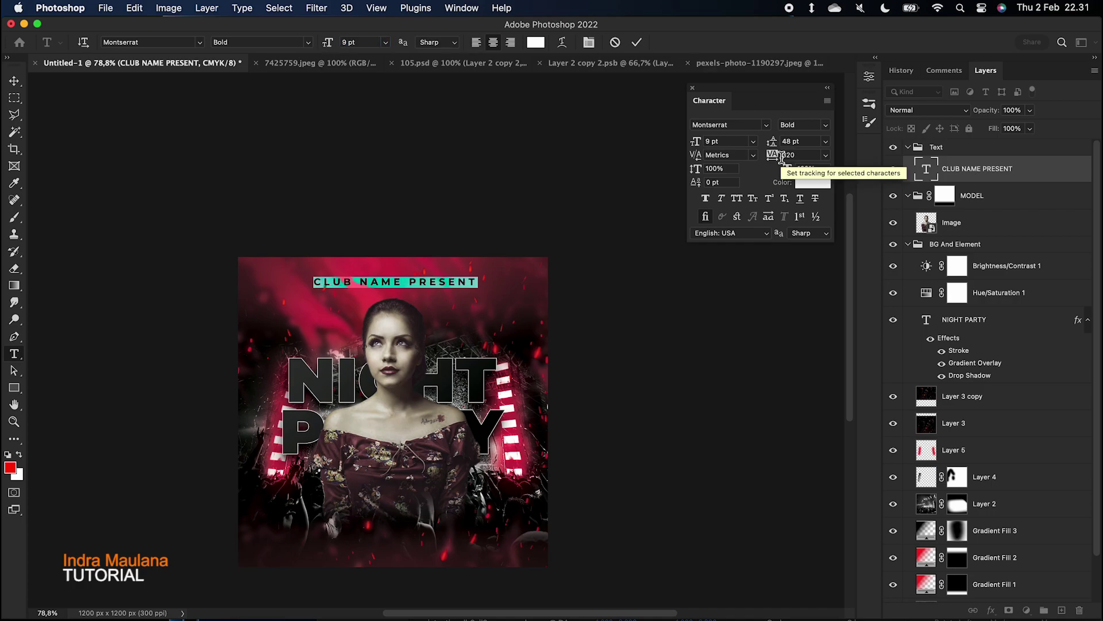
left_click_drag(330, 47, 329, 47)
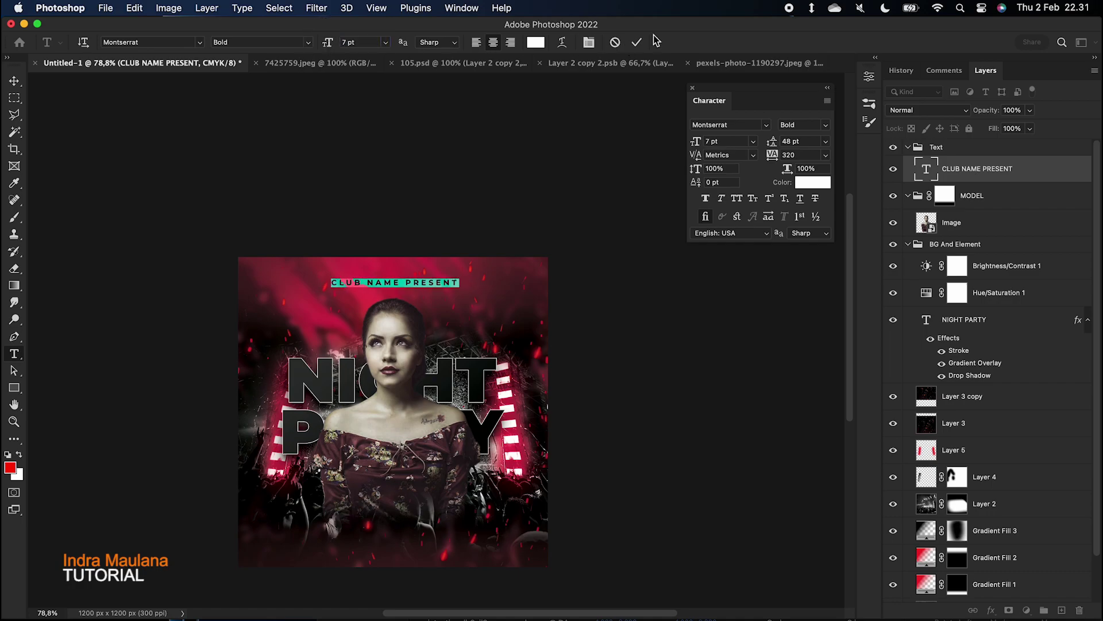
left_click(636, 42)
key("v")
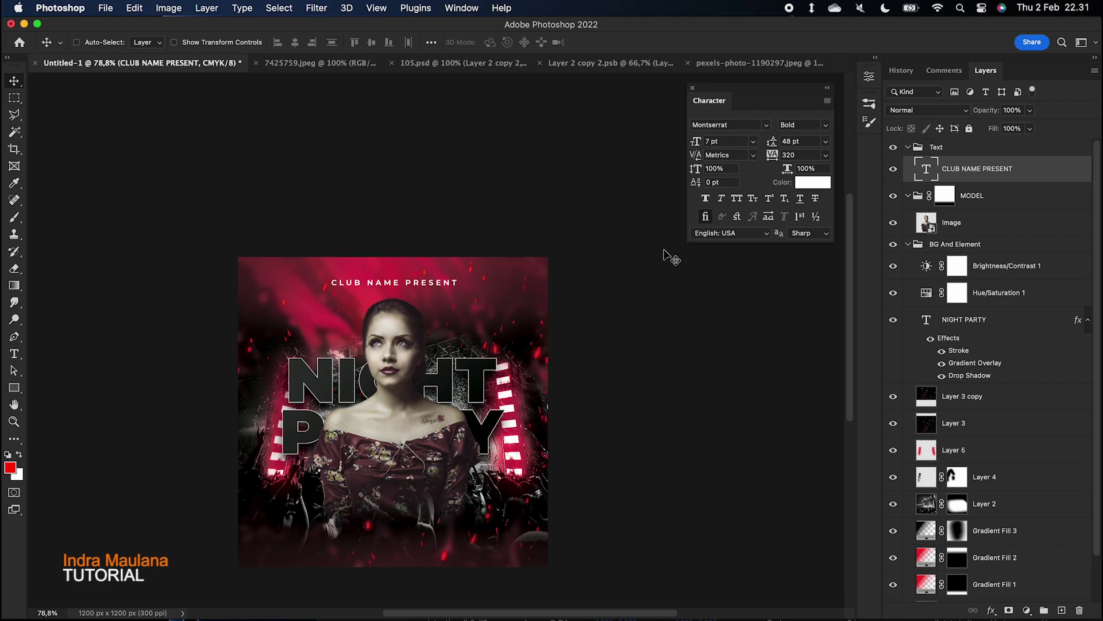
Add a two-line text layer reading DJ NAME and RELAX SONG near the flyer's lower edge and select all its characters
scroll(505, 327, "down", 2)
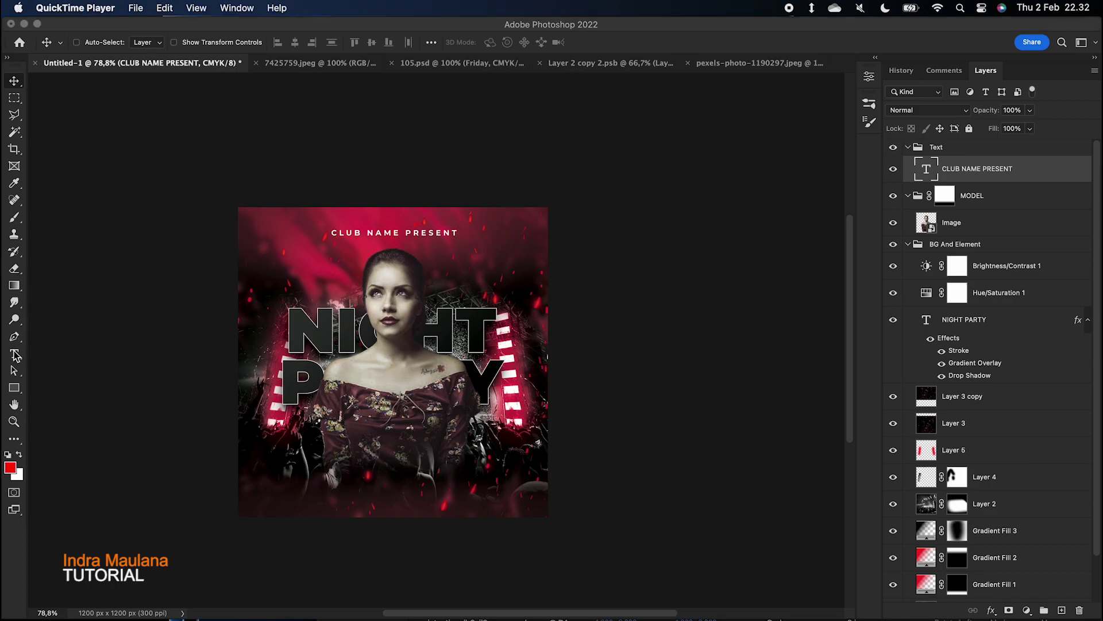
left_click(14, 353)
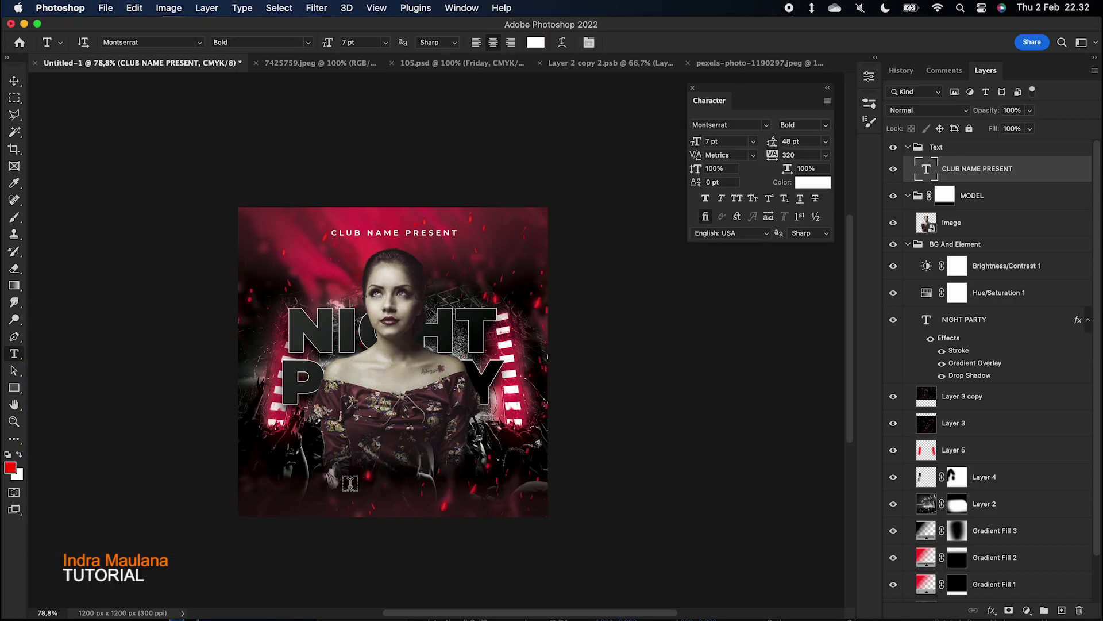
left_click(351, 484)
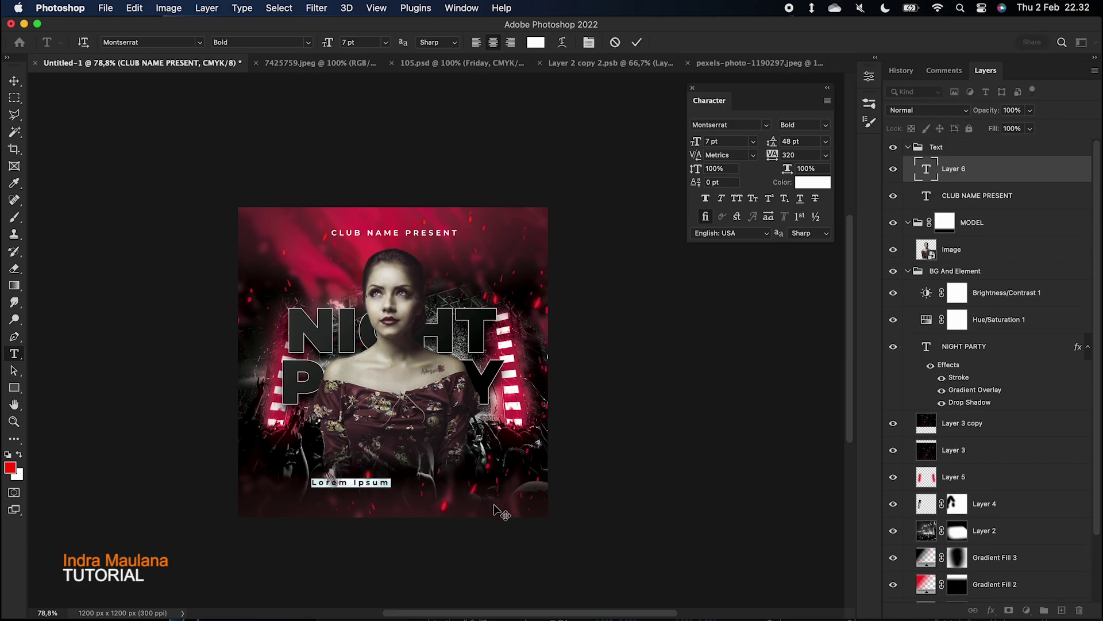
type("DJ NAME")
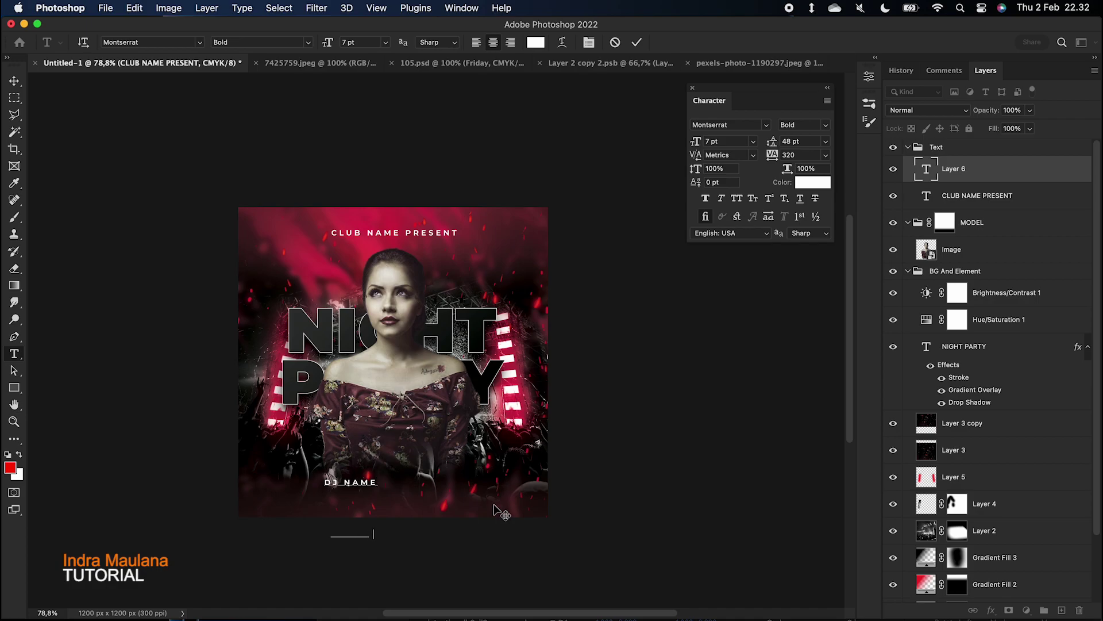
key("super+a")
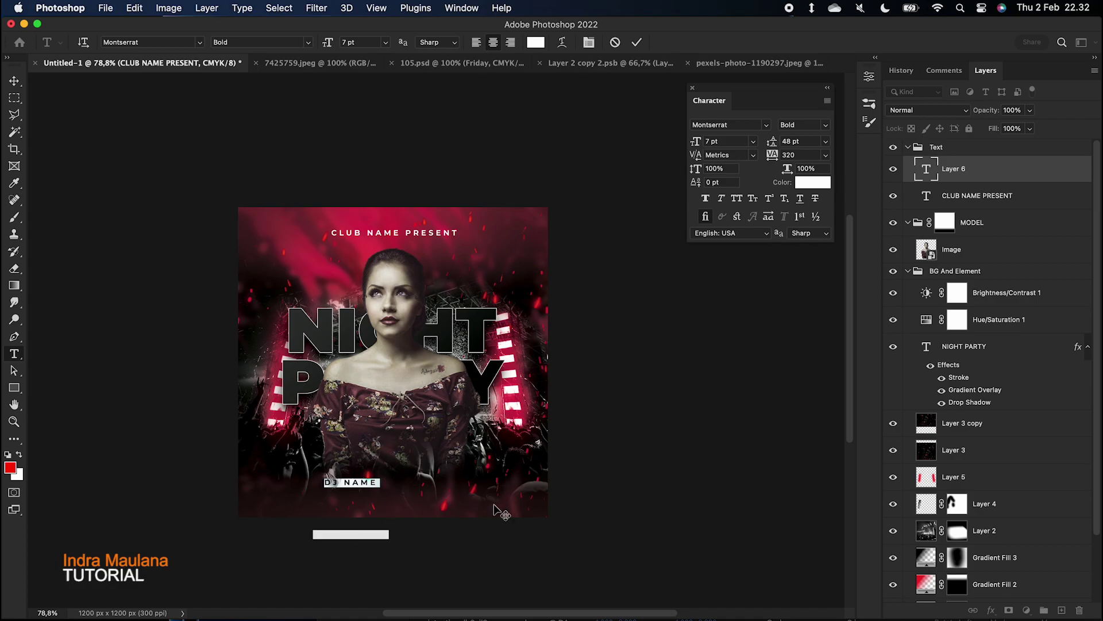
Set the DJ NAME RELAX SONG text to Auto leading and 0 tracking
left_click(826, 141)
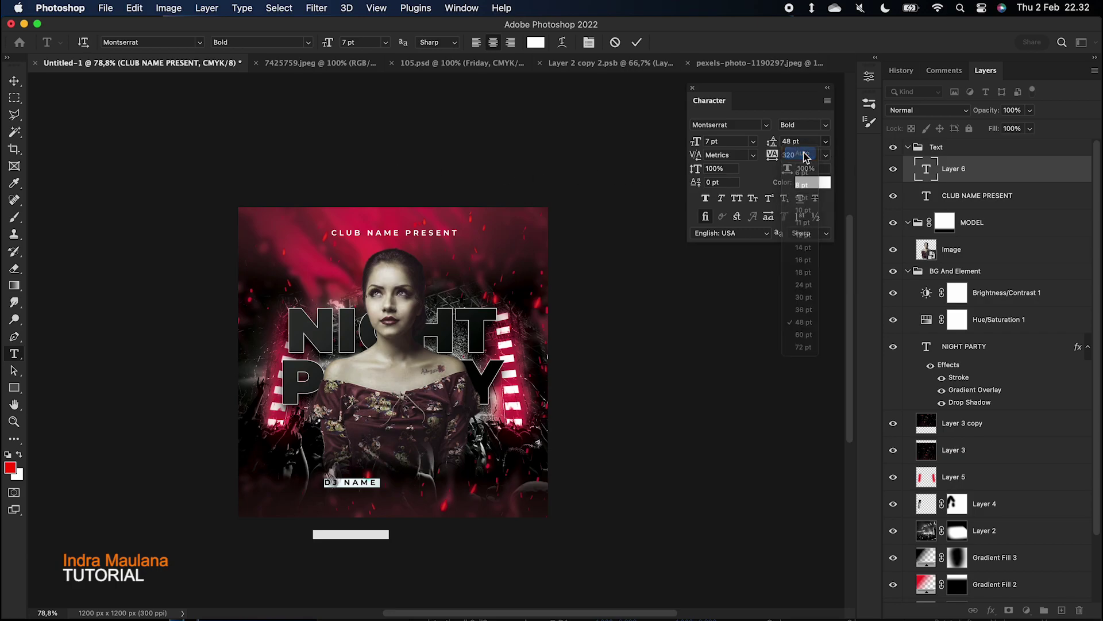
left_click(805, 154)
left_click(826, 155)
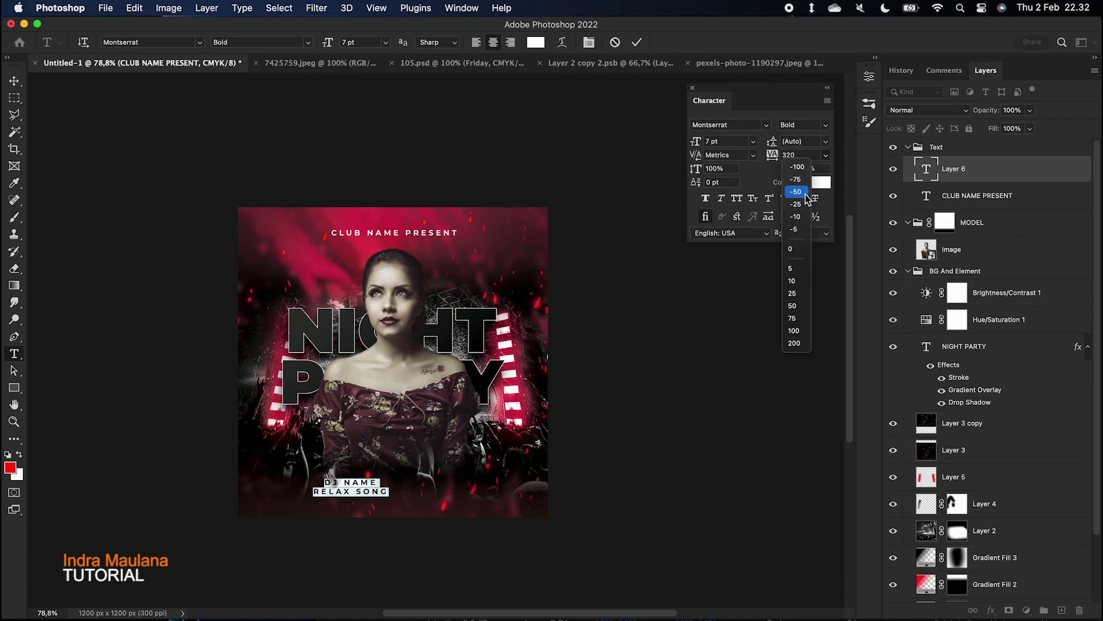
left_click(793, 249)
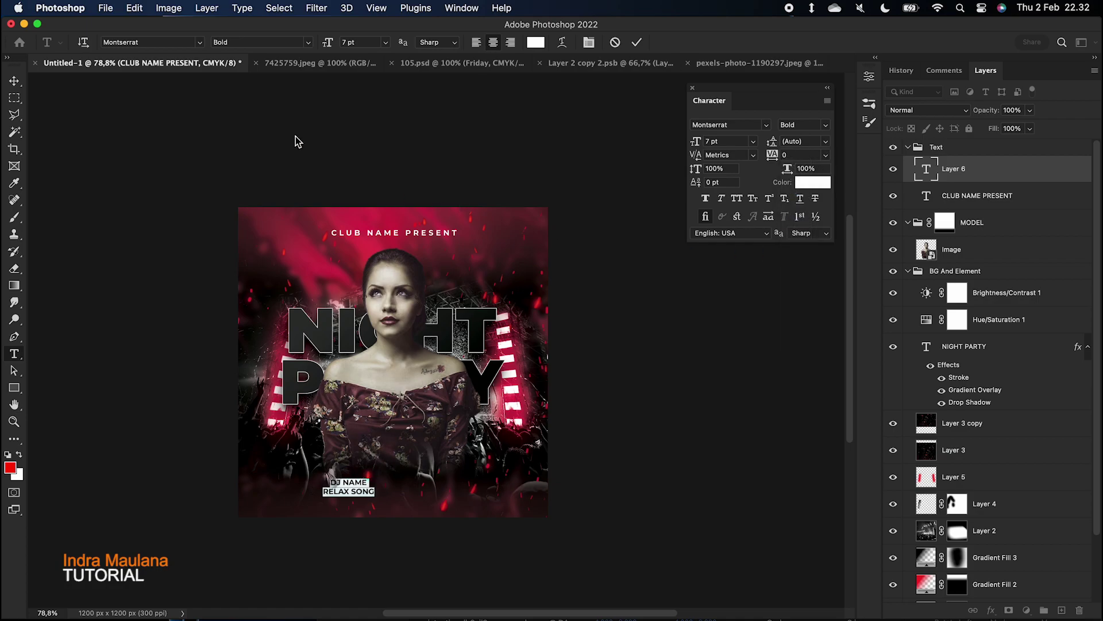
Set the DJ NAME RELAX SONG text to Montserrat Black at 29 pt and commit it
left_click(308, 42)
left_click(581, 135)
left_click_drag(347, 41, 345, 40)
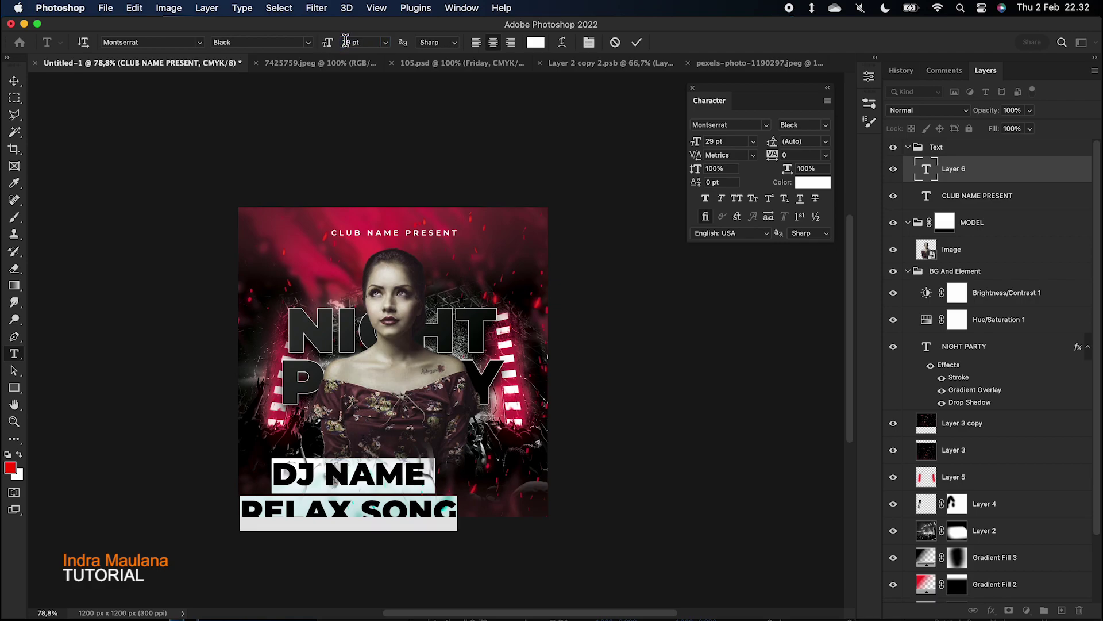
left_click(645, 45)
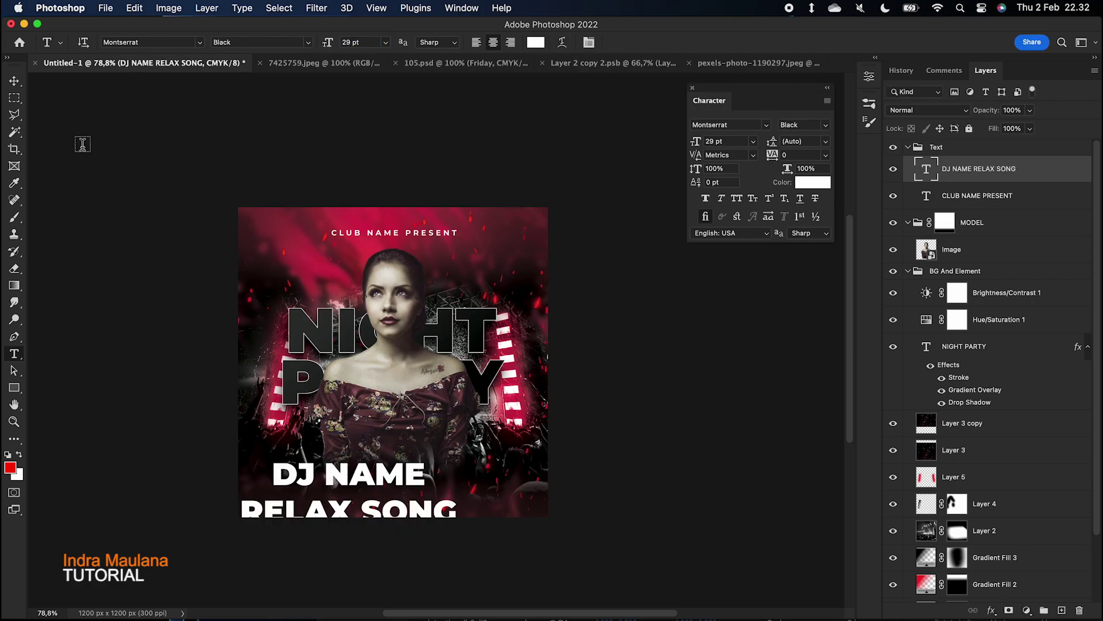
Centre the DJ NAME RELAX SONG text horizontally on the canvas and move it up so both lines fit inside the flyer
left_click(13, 82)
key("super+a")
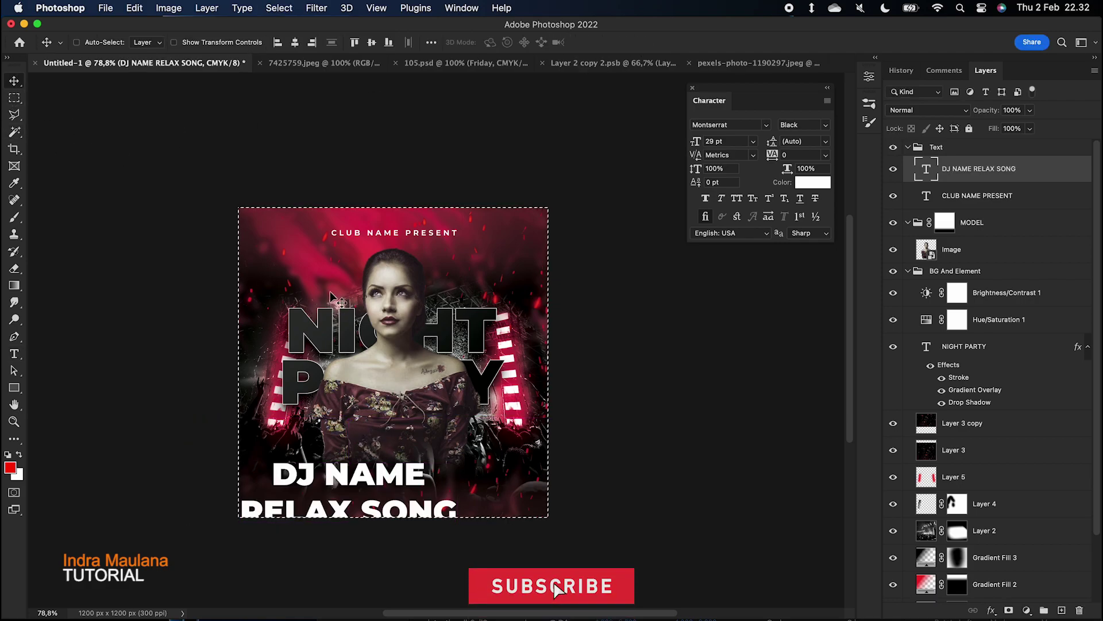
left_click(295, 42)
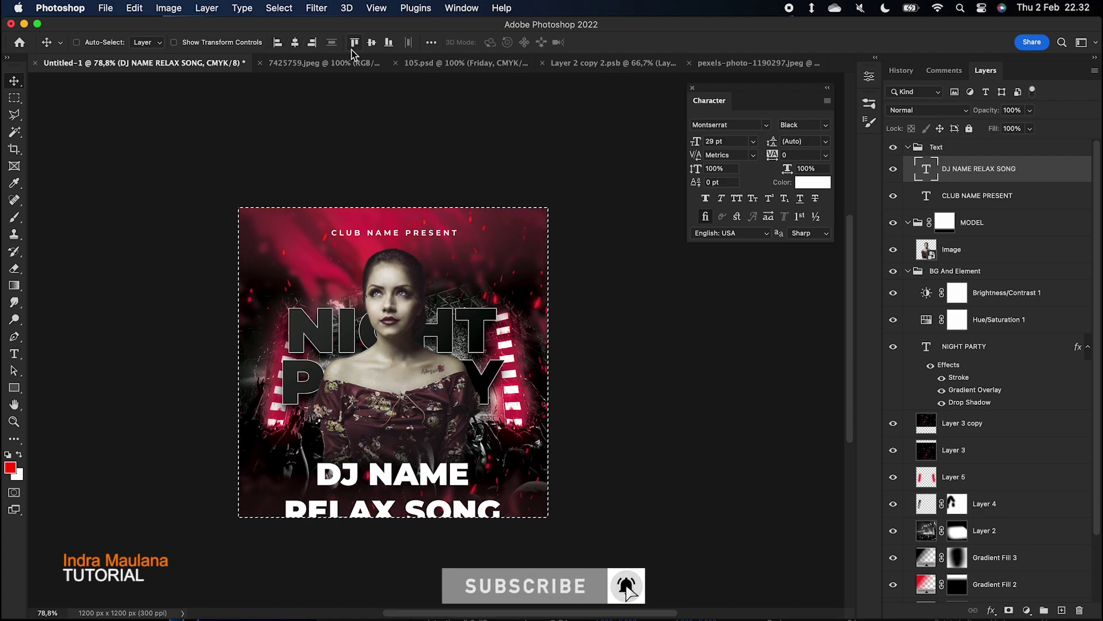
key("super+d")
left_click_drag(430, 483, 429, 447)
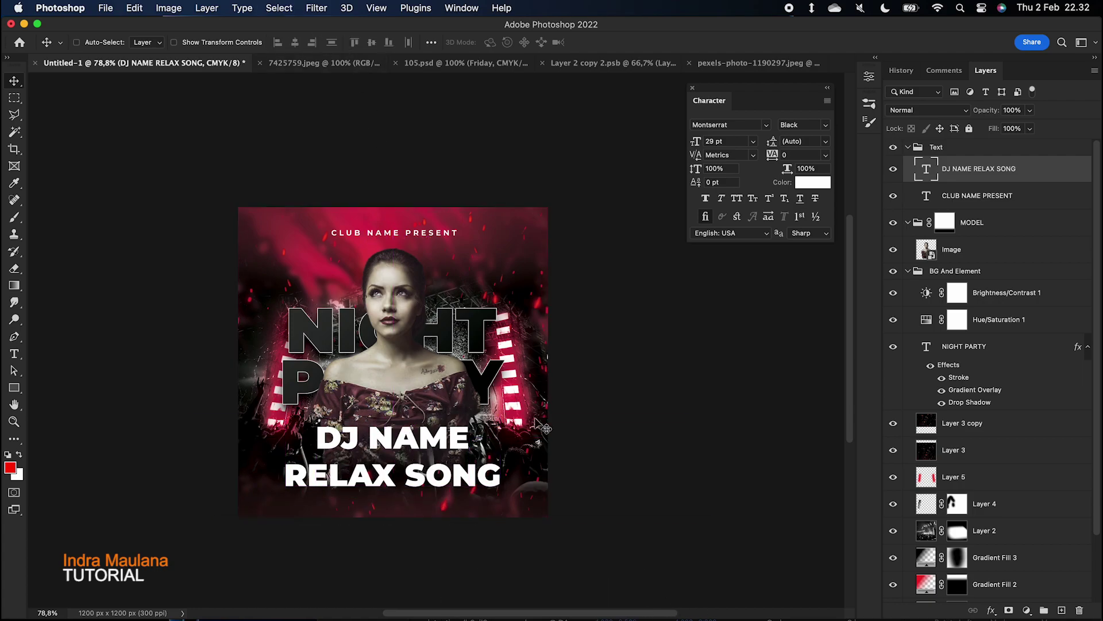
Reduce the DJ NAME RELAX SONG text to 25 pt and commit the edit
double_click(926, 168)
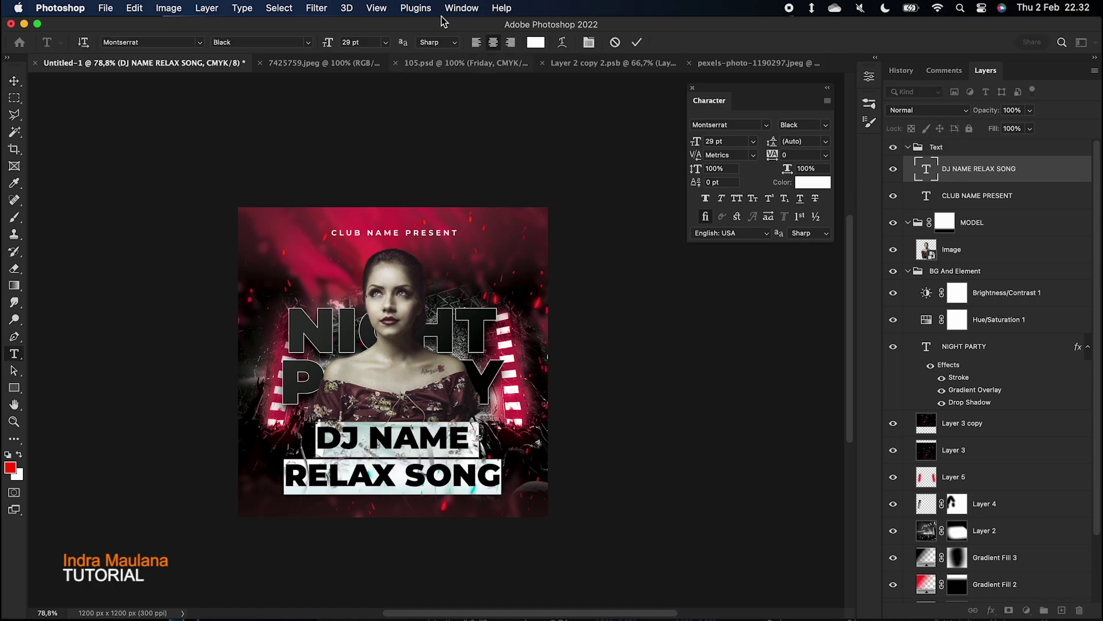
mouse_move(329, 45)
left_mouse_down()
mouse_move(320, 43)
mouse_move(329, 46)
left_mouse_up()
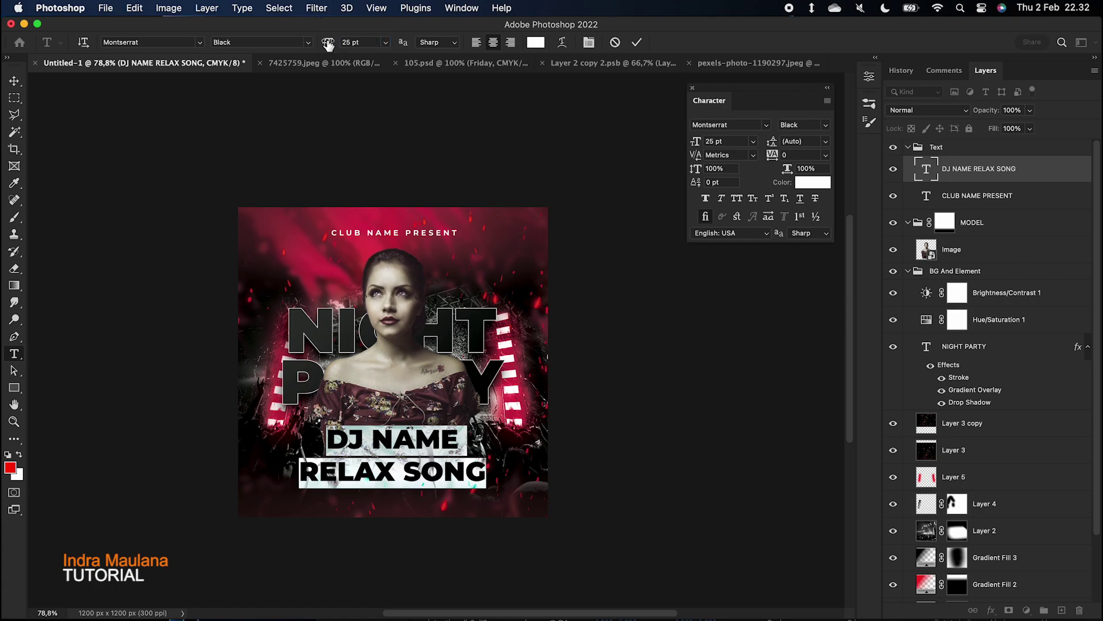
left_click(637, 43)
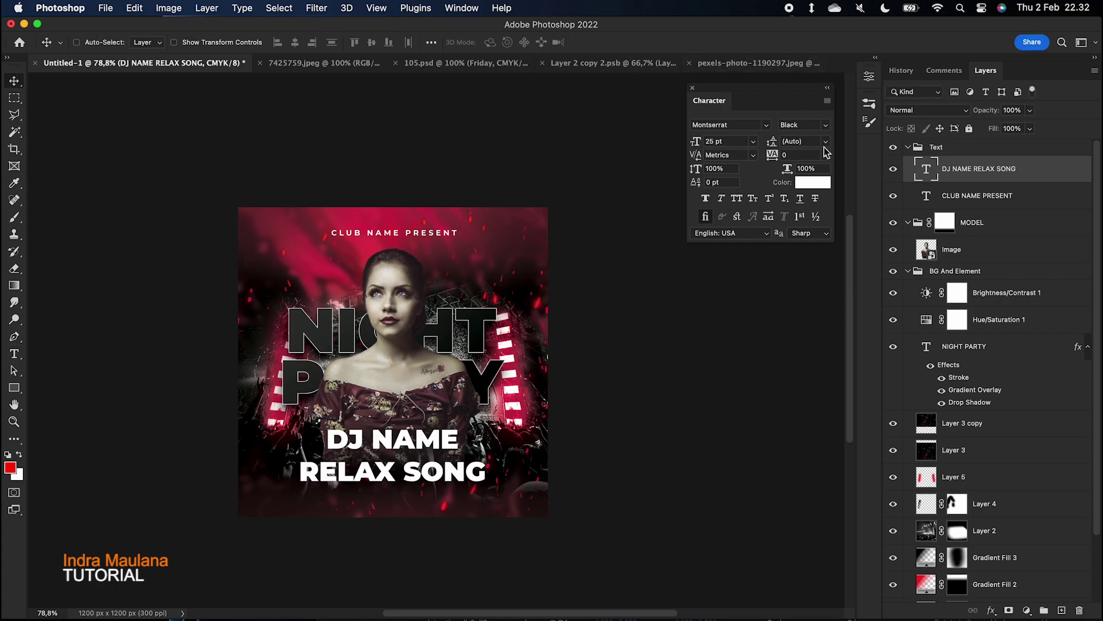
Tighten the leading of the DJ NAME RELAX SONG text to 22 pt and commit it
double_click(927, 171)
key("super+h")
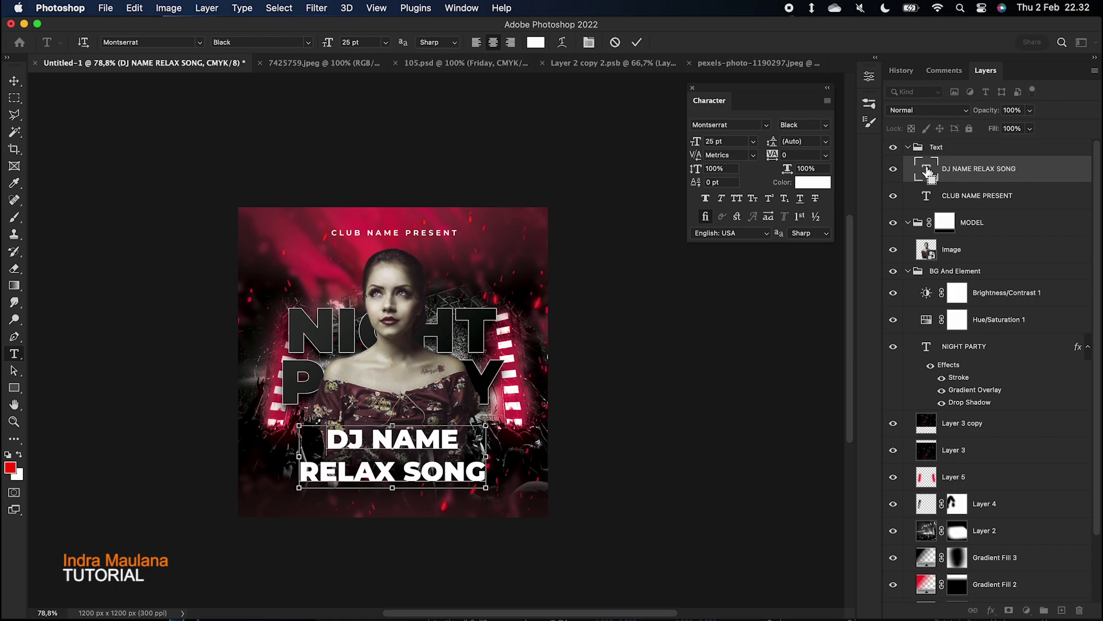
key("super+h")
key("alt+Down")
key("alt+Up")
key("alt+Up")
key("alt+Up")
key("alt+Up")
key("alt+Up")
key("alt+Up")
key("alt+Up")
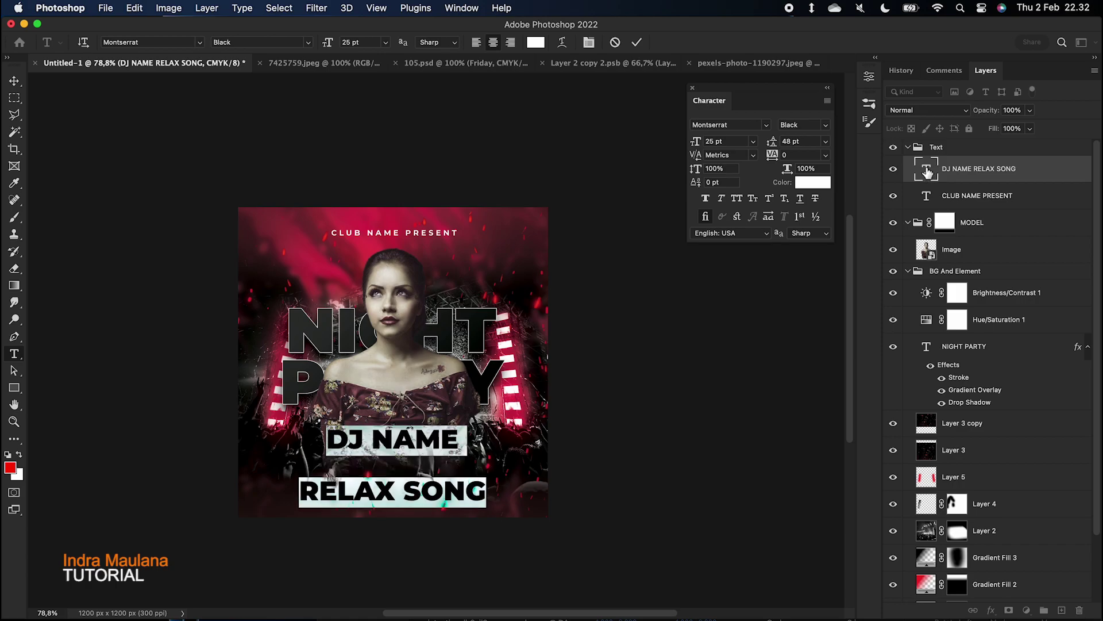
key("alt+Up")
key("alt+Up")
key("alt+Up")
key("alt+Up")
key("alt+Up")
key("alt+Up")
key("alt+Up")
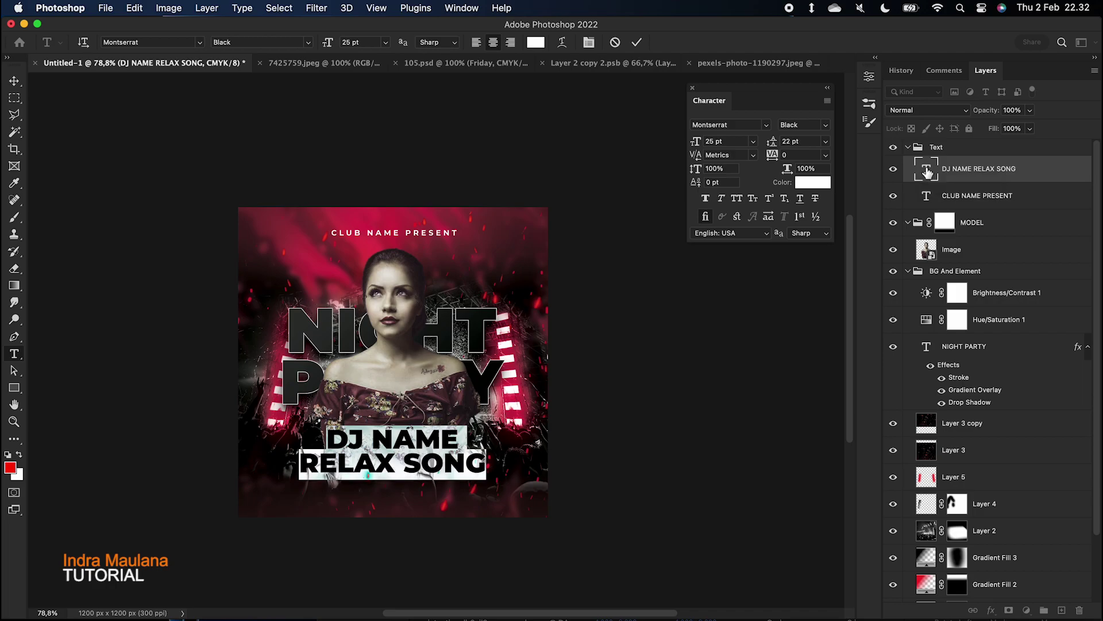
left_click(638, 44)
key("v")
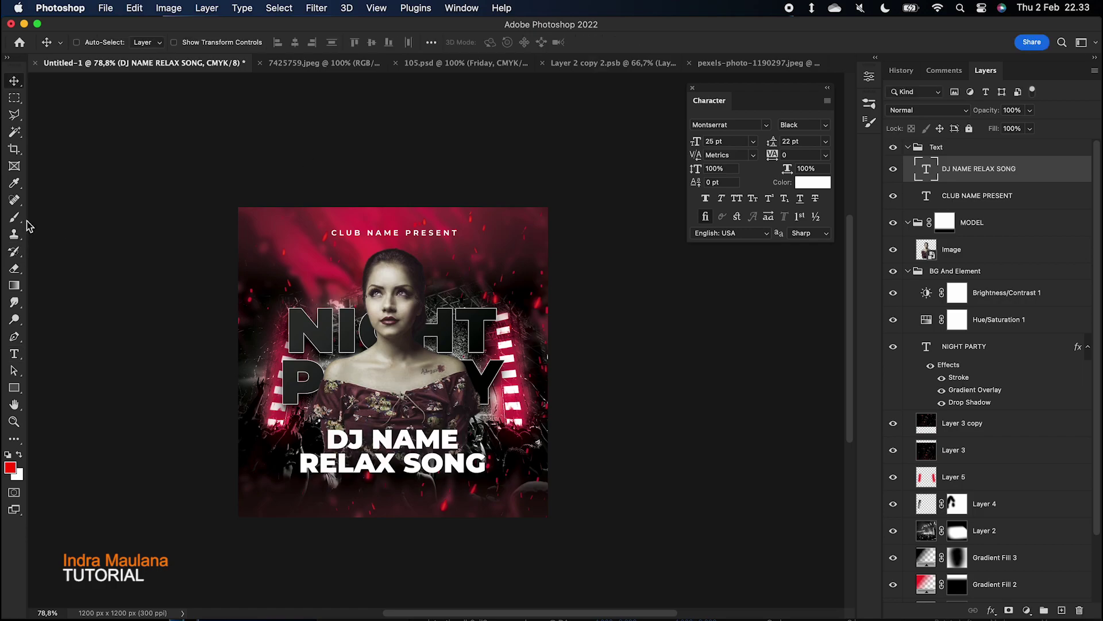
Add a new text layer reading Friday over the flyer's upper-left area and select all its characters
left_click(14, 353)
left_click(270, 285)
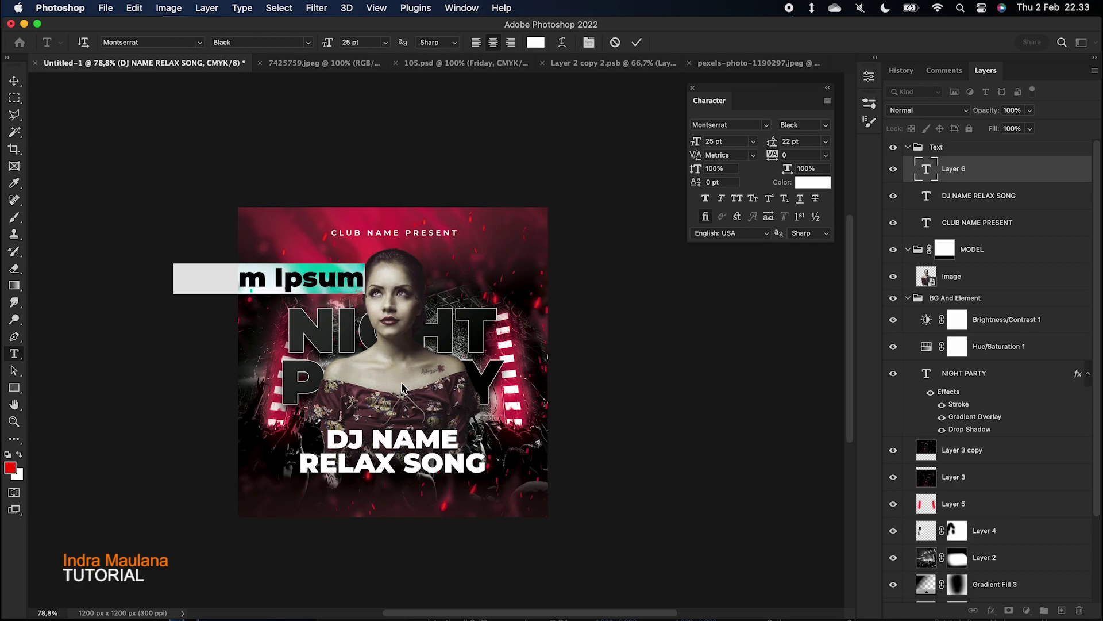
type("Friday")
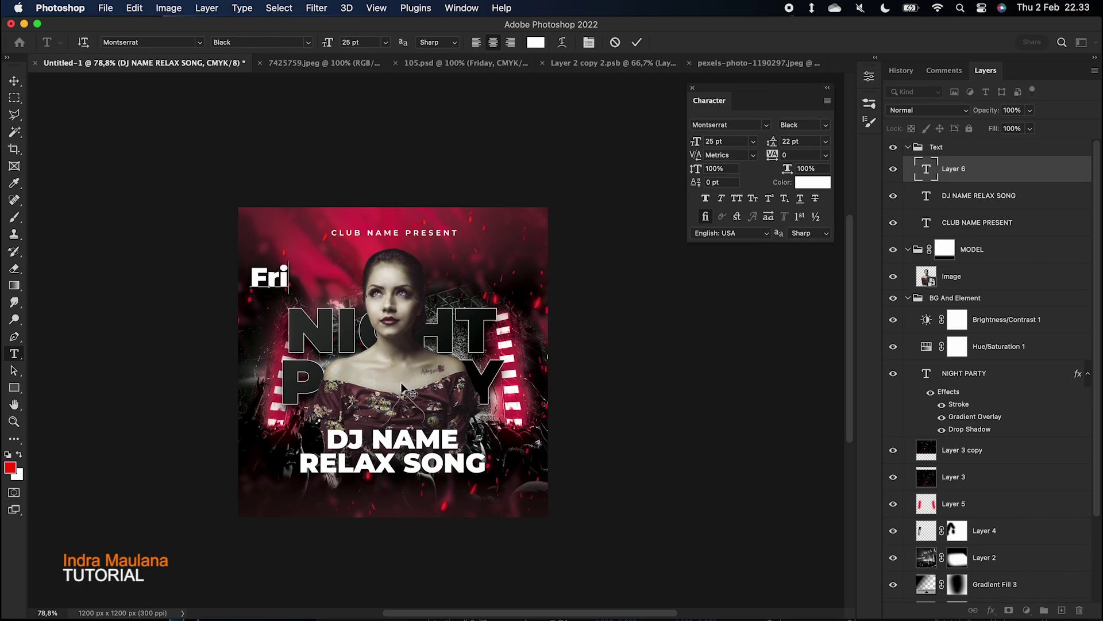
key("super+a")
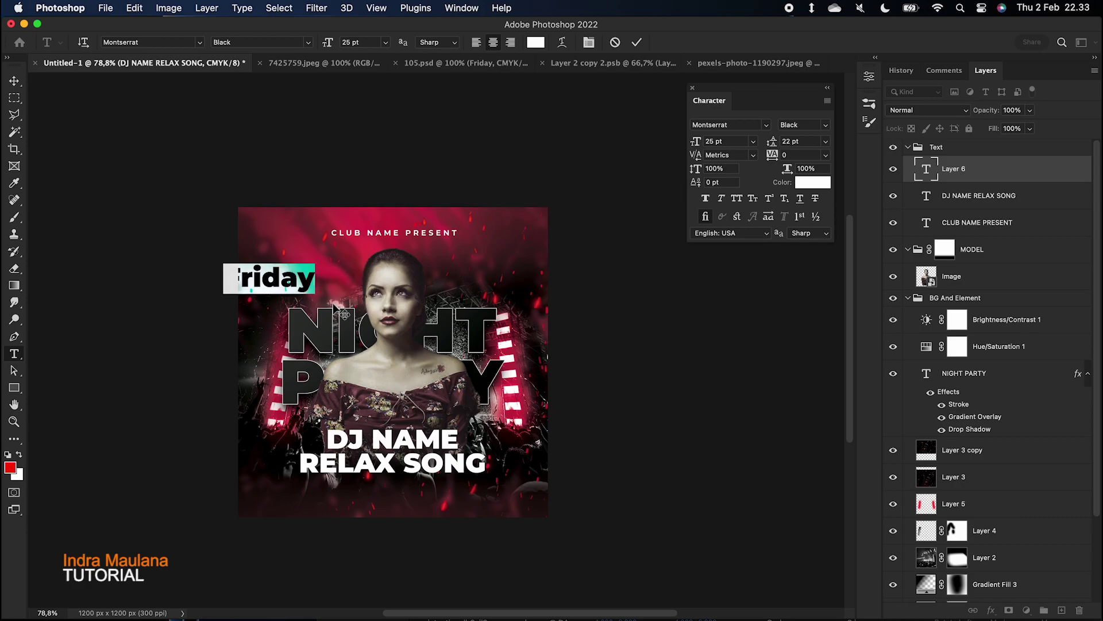
Set the Friday text in the Corinthia Bold script font
left_click(148, 42)
type("orinthia")
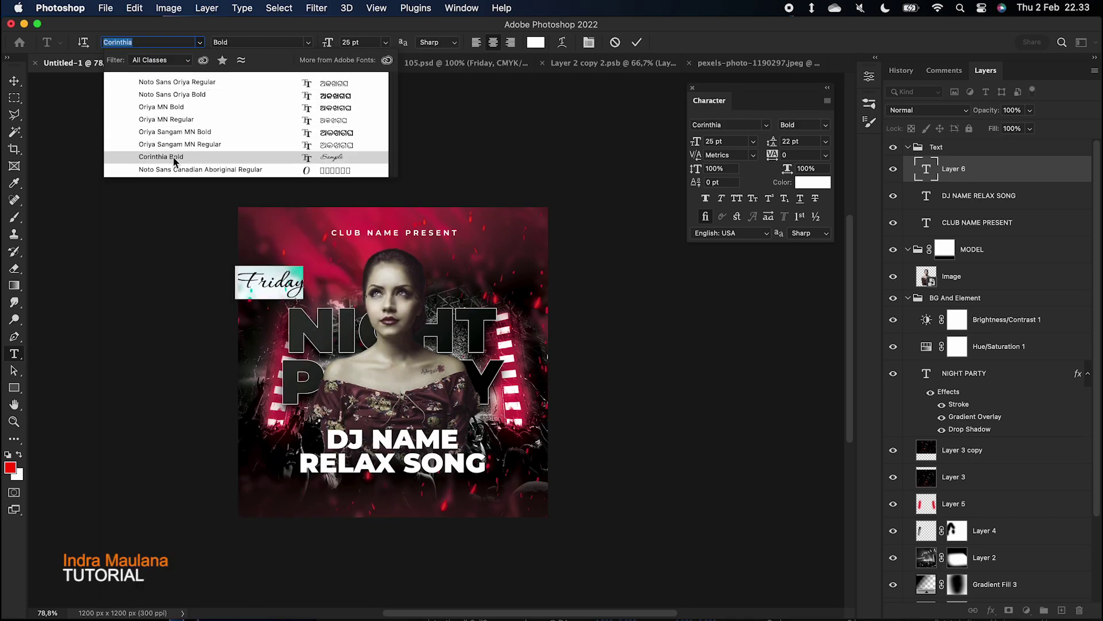
left_click(166, 156)
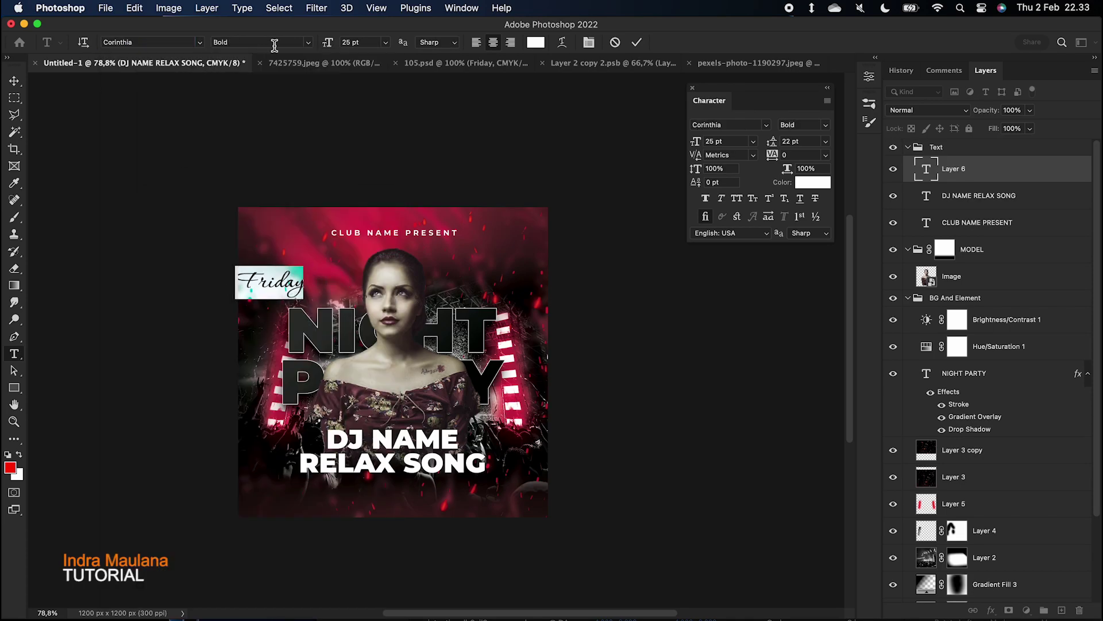
left_click(309, 43)
left_click(390, 103)
Move Friday just above DJ NAME, scale it to about 222%, rotate it about -12.5° and commit the transform
left_click(14, 80)
left_click_drag(269, 282, 479, 341)
key("ctrl+t")
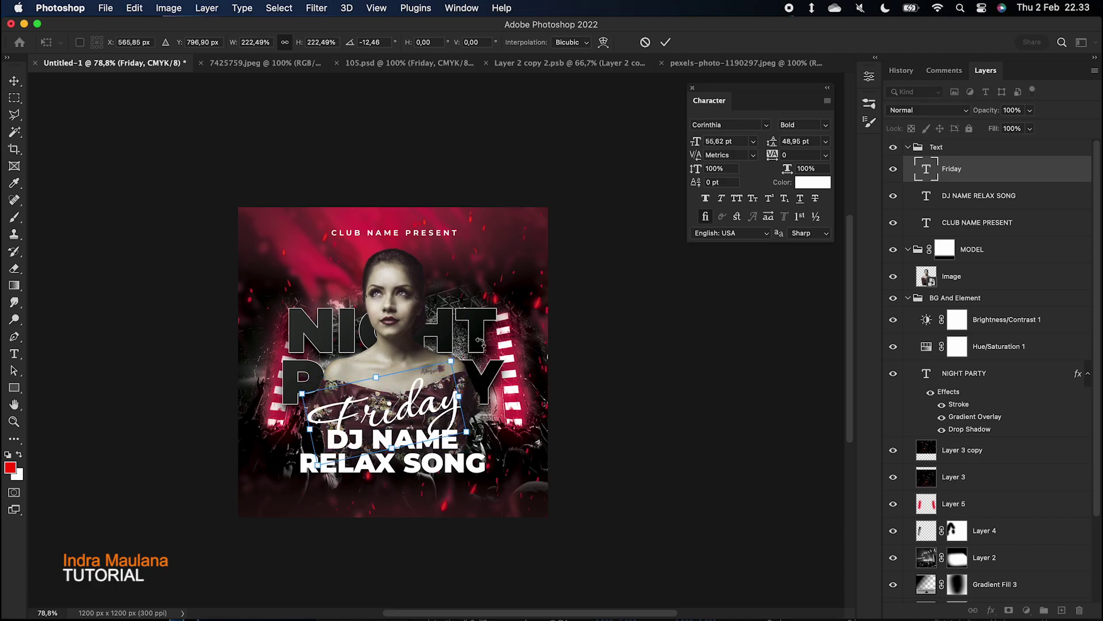
key("Return")
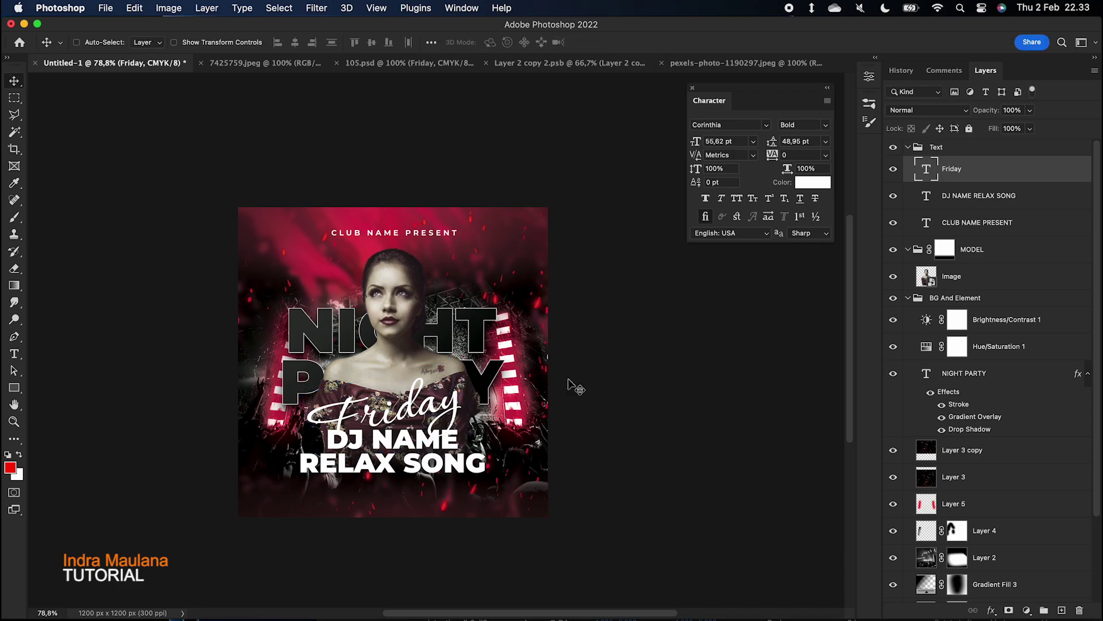
Add a Drop Shadow effect to the Friday layer with Normal blend mode and the pink colour #ff0066
left_click(992, 611)
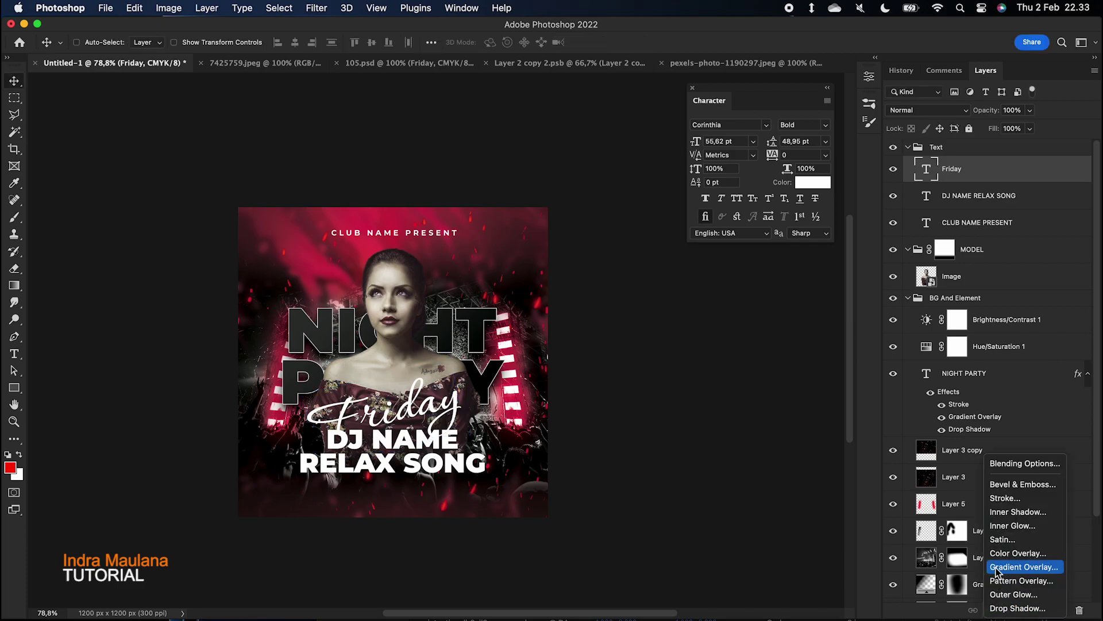
left_click(1005, 608)
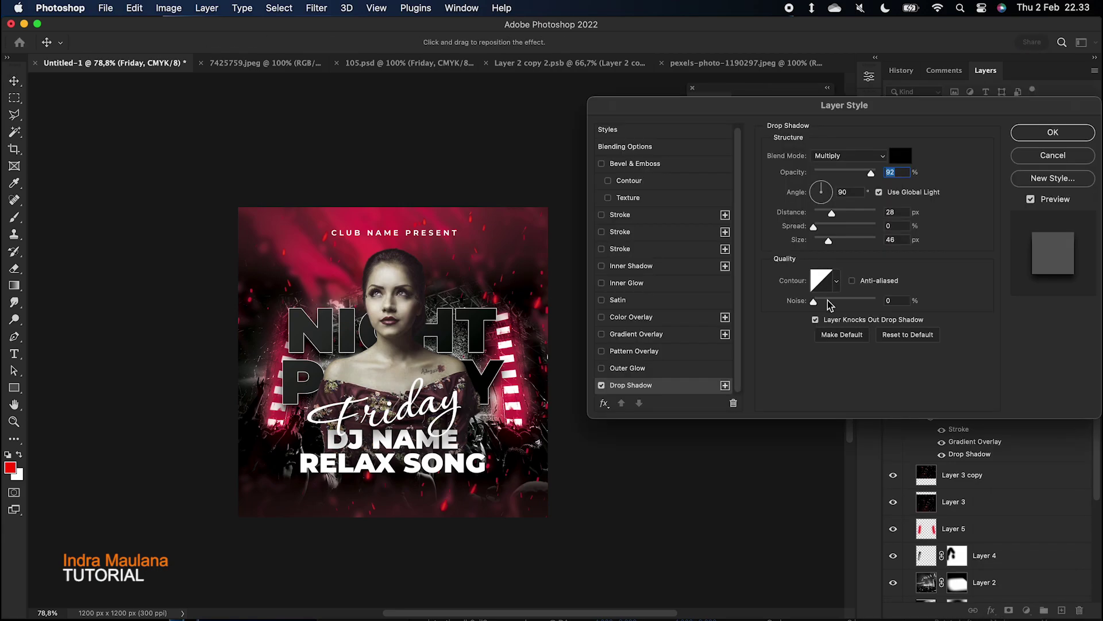
left_click(849, 156)
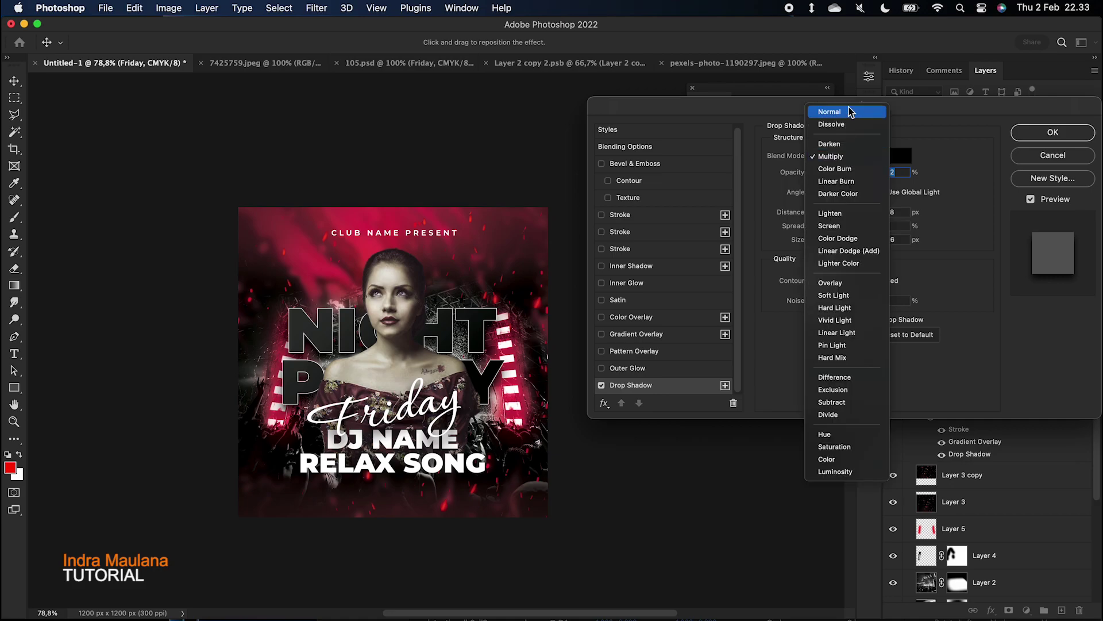
left_click(850, 112)
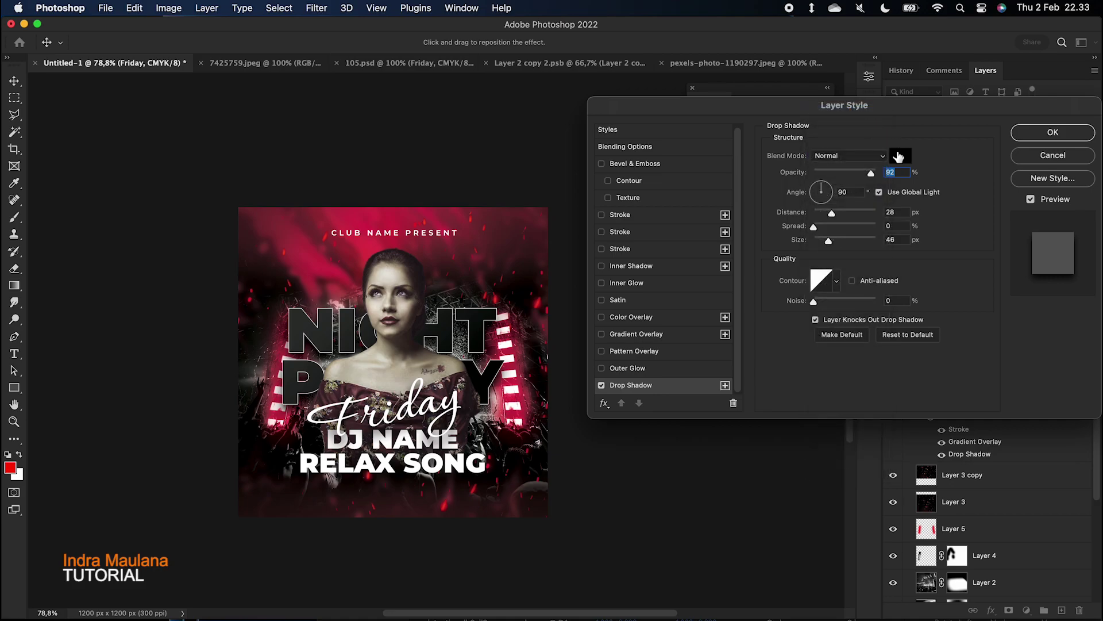
left_click(900, 155)
left_click_drag(939, 195, 954, 158)
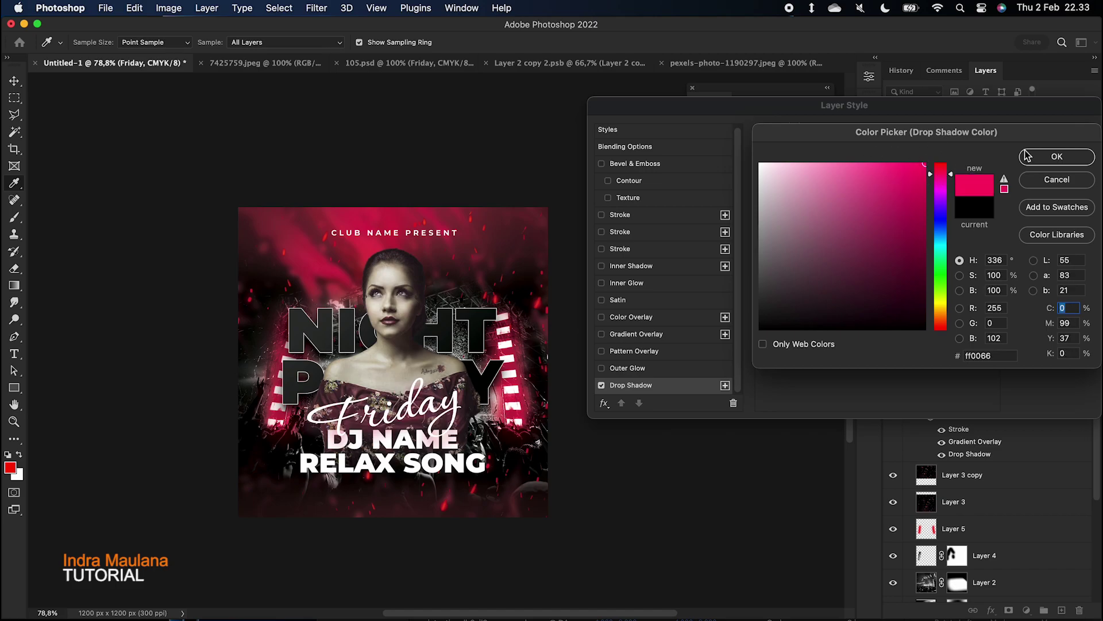
left_click(1046, 161)
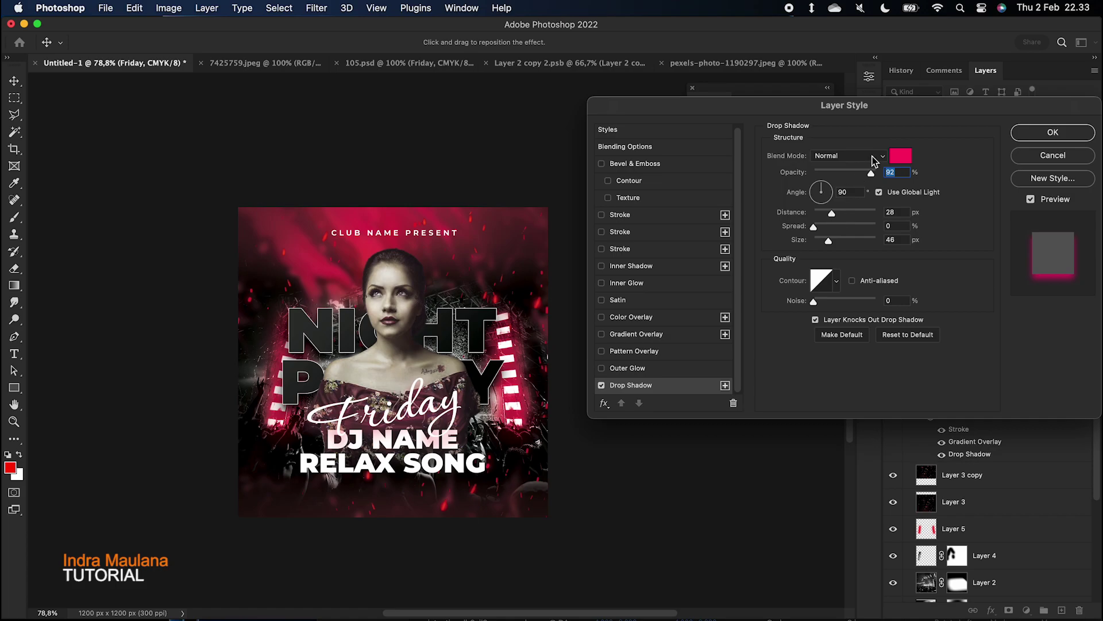
Set the Friday shadow to 25 px distance, 38 px size and 100% opacity, increase its spread, and apply the layer style
left_click_drag(833, 215, 827, 240)
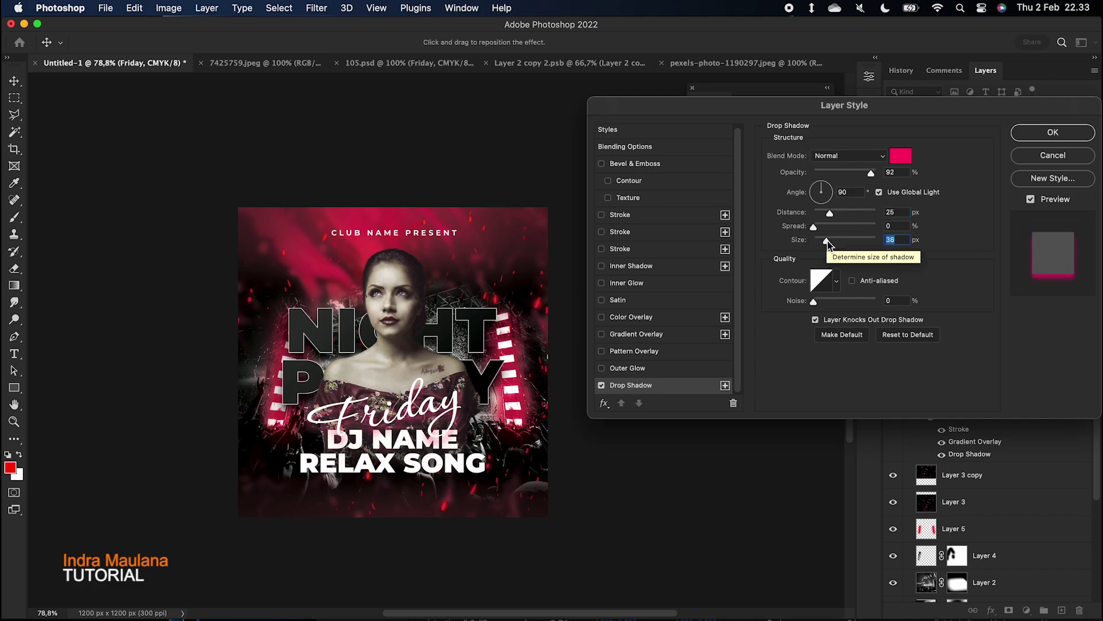
mouse_move(816, 226)
left_mouse_down()
mouse_move(878, 226)
mouse_move(837, 228)
left_mouse_up()
left_click_drag(872, 173, 892, 167)
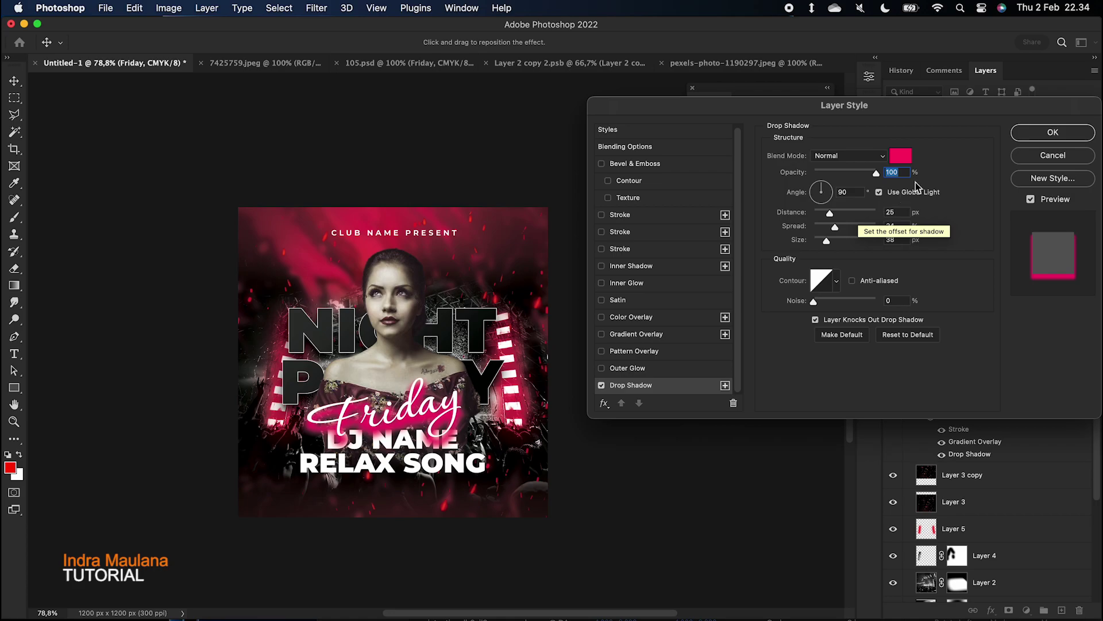
left_click(1053, 133)
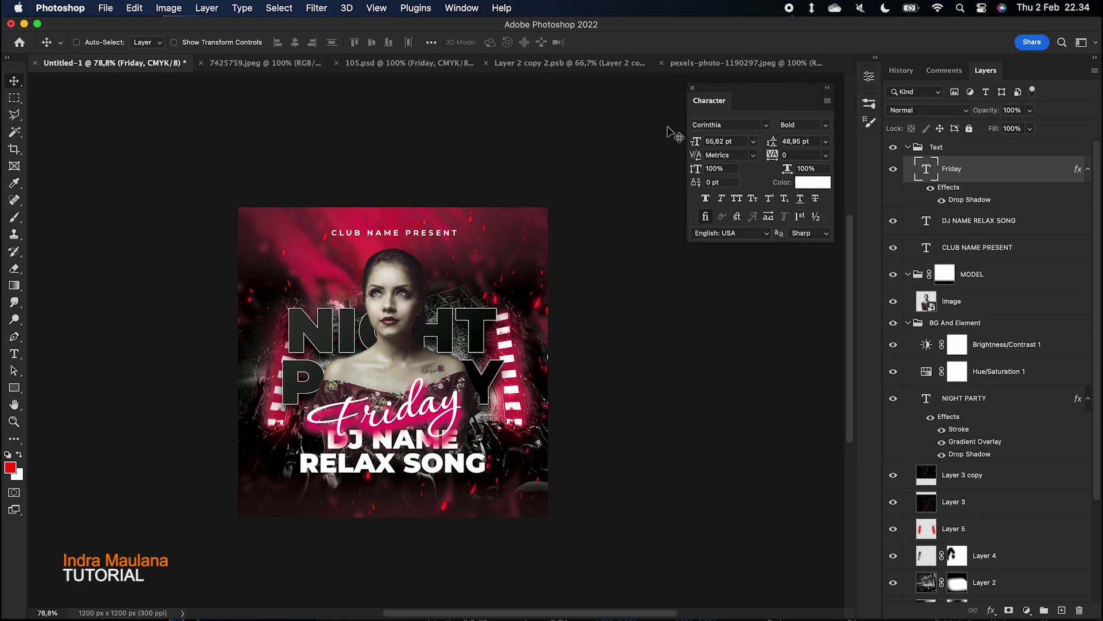
Bring the QR Code, Date, Info and Loc groups with Rectangle 1 into the flyer and align them within its margins
left_click_drag(402, 345, 444, 407)
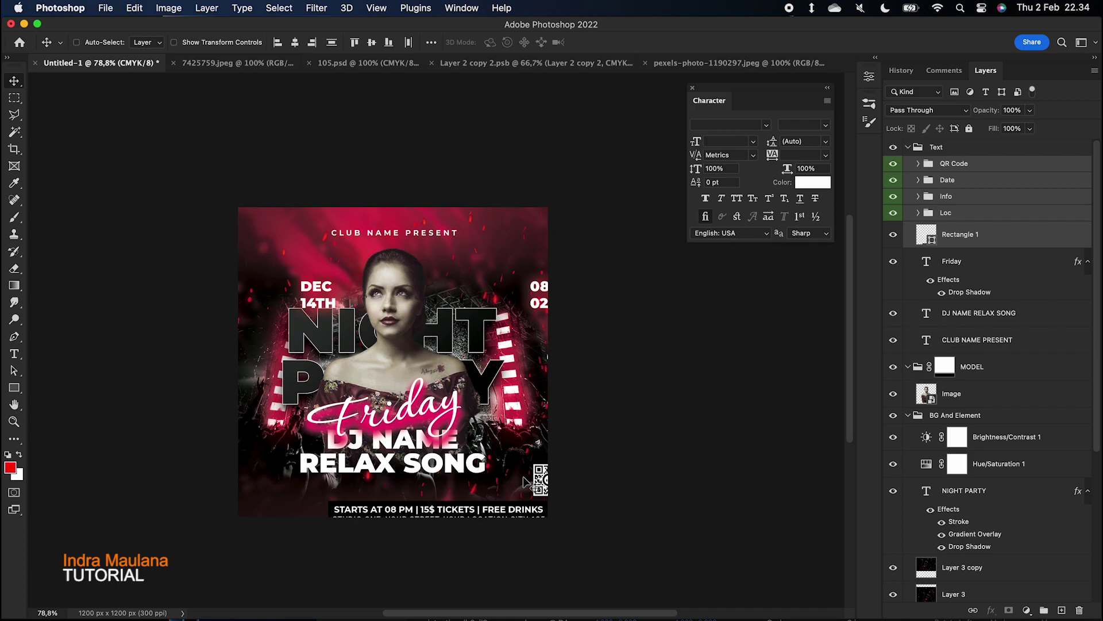
left_click_drag(540, 477, 496, 453)
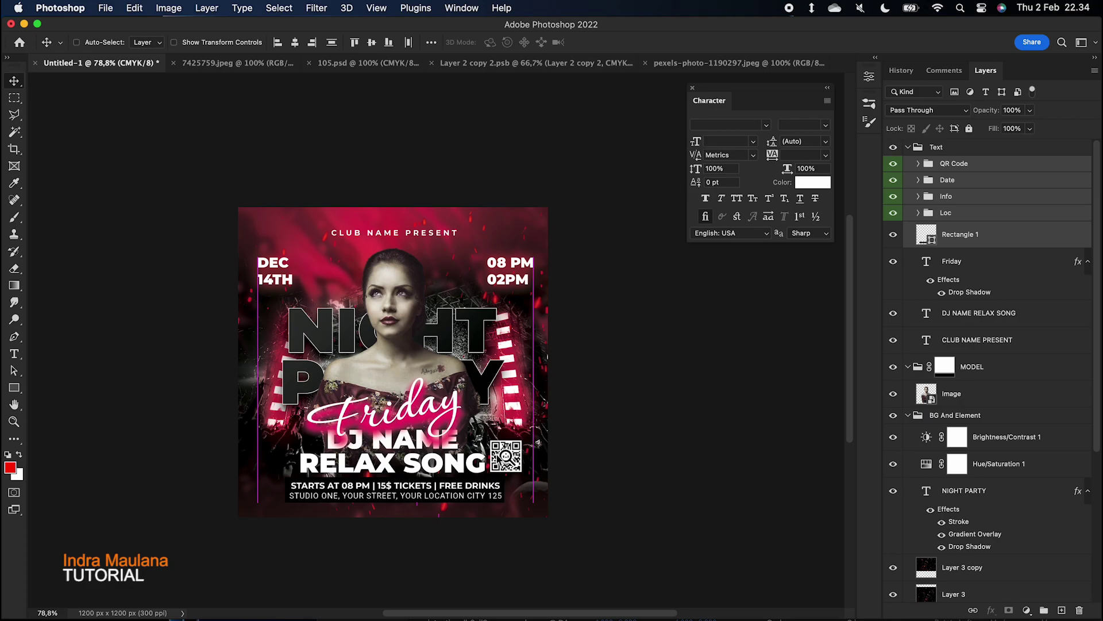
scroll(502, 407, "down", 4)
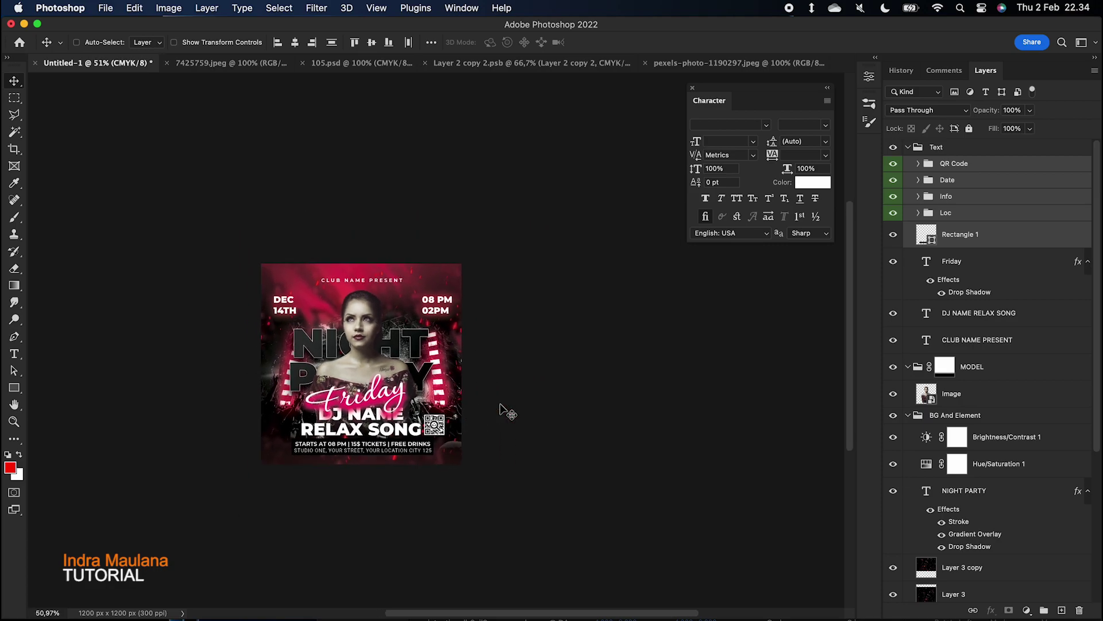
scroll(502, 407, "up", 3)
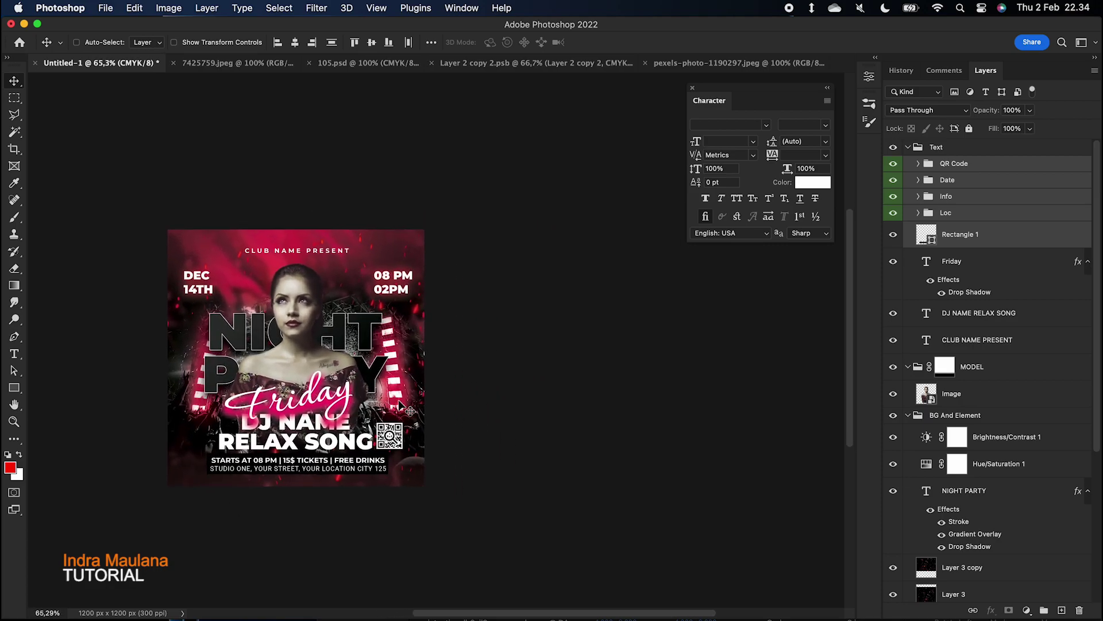
Collapse the Text, MODEL and BG And Element layer groups
left_click(909, 147)
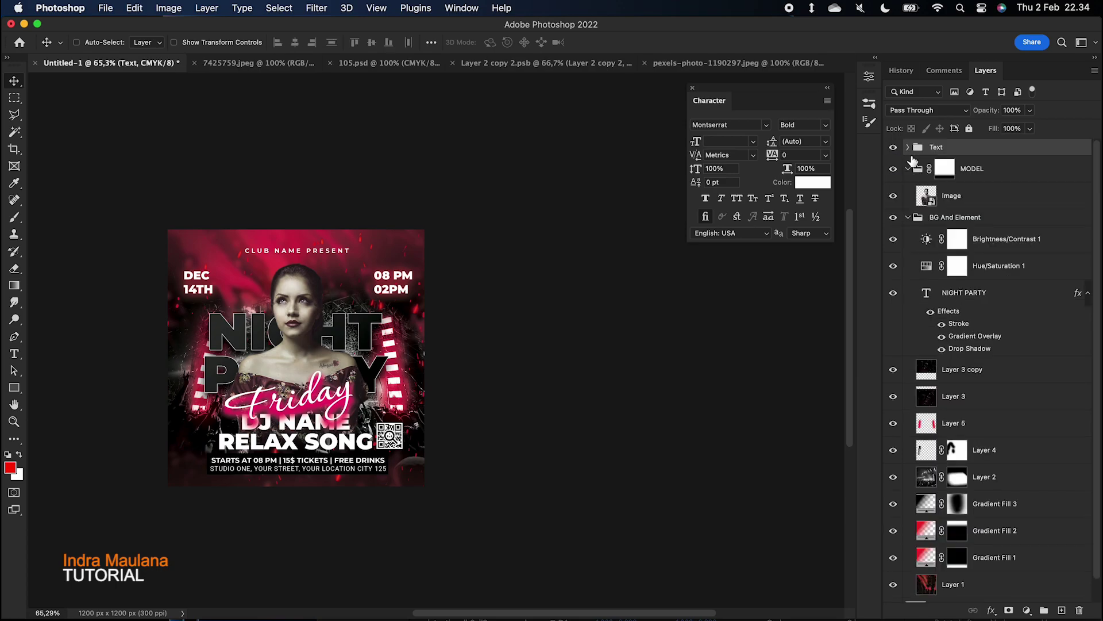
left_click(908, 169)
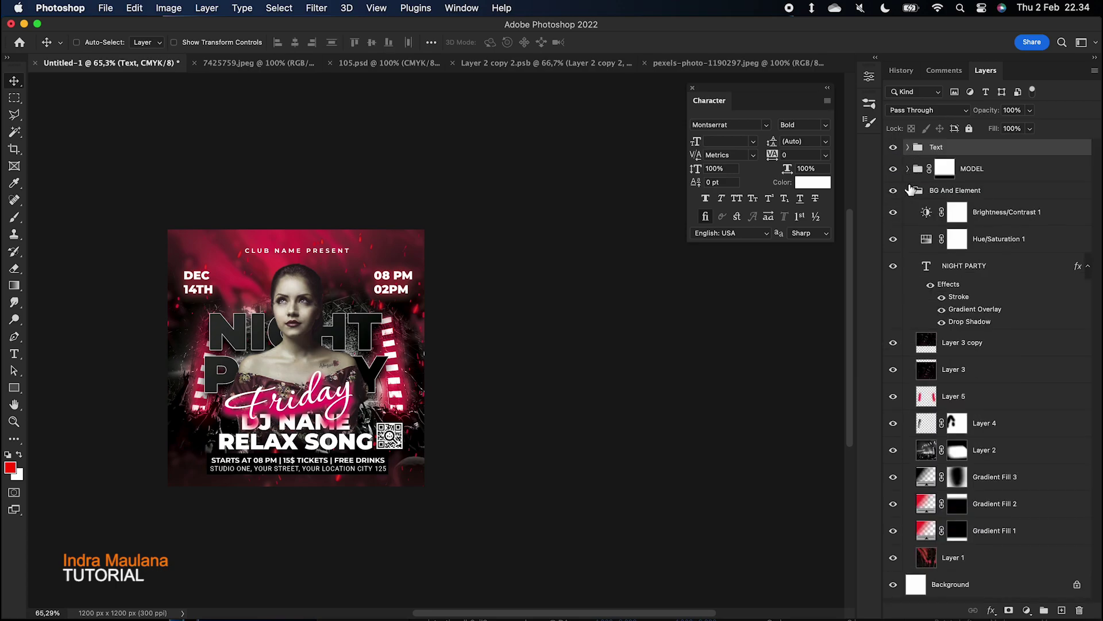
left_click(909, 192)
Hide and show the BG And Element and MODEL groups in turn to check what each contributes to the flyer
left_click(894, 192)
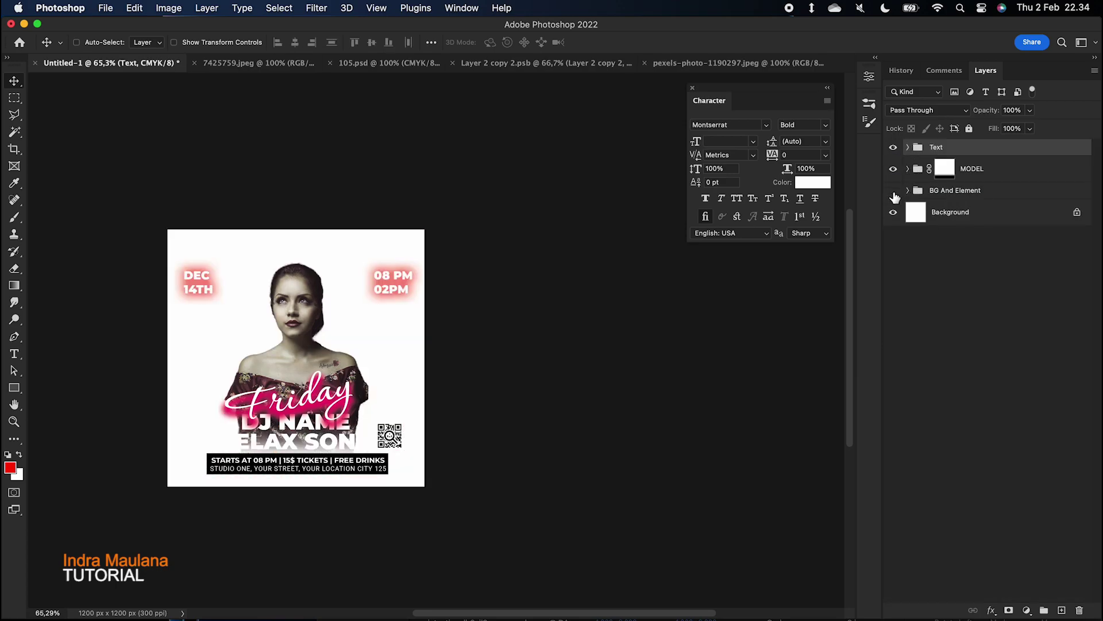
left_click(894, 191)
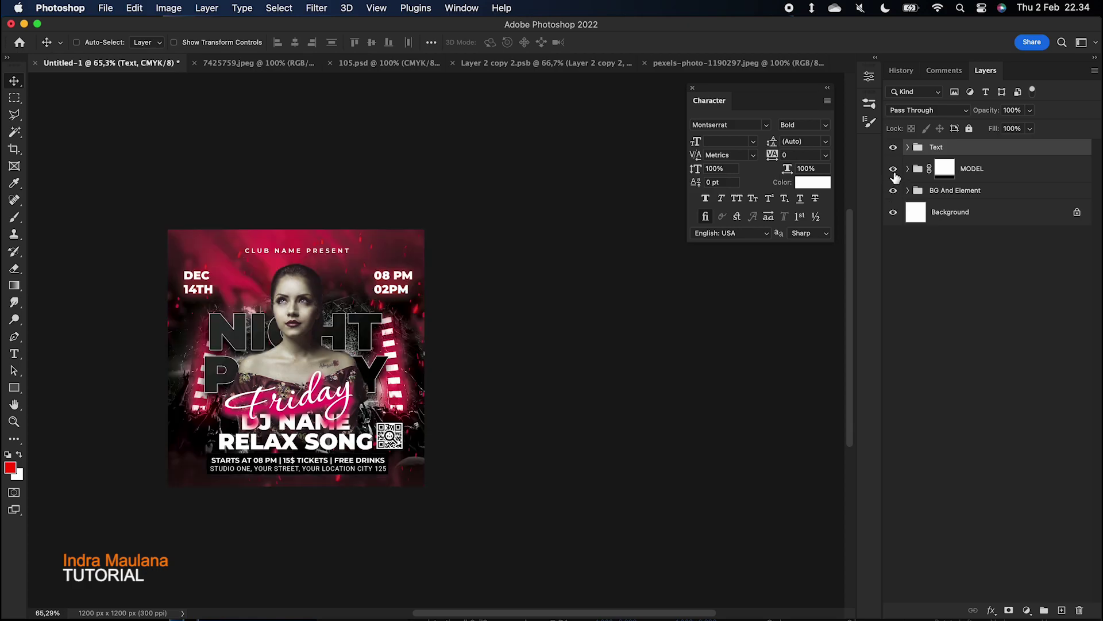
left_click(894, 170)
left_click(894, 170)
left_click(894, 169)
left_click(894, 170)
scroll(392, 252, "up", 2)
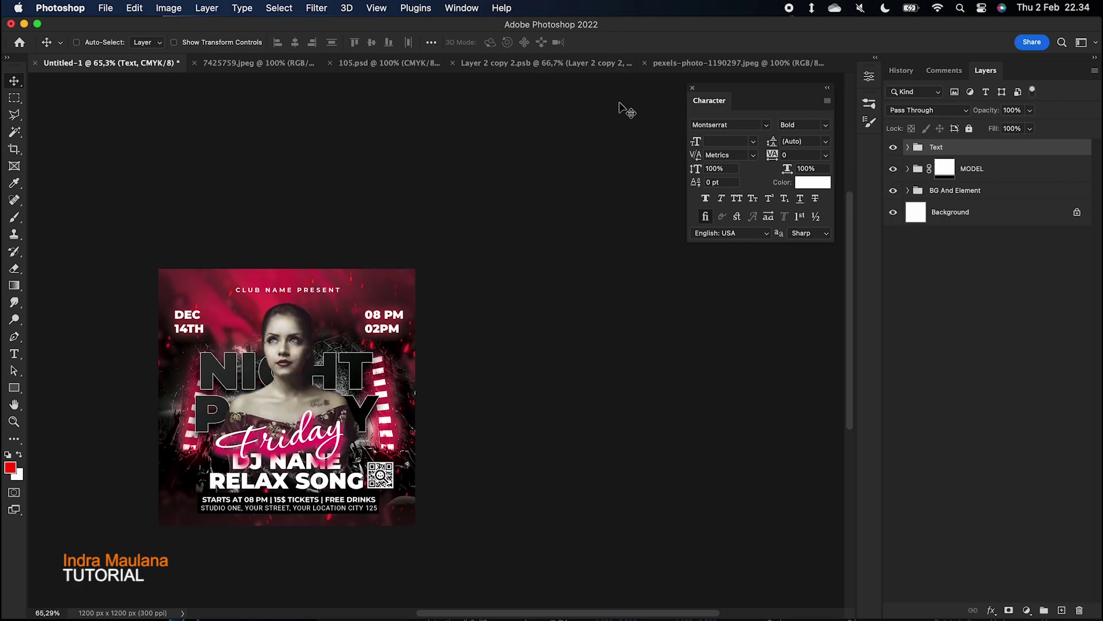